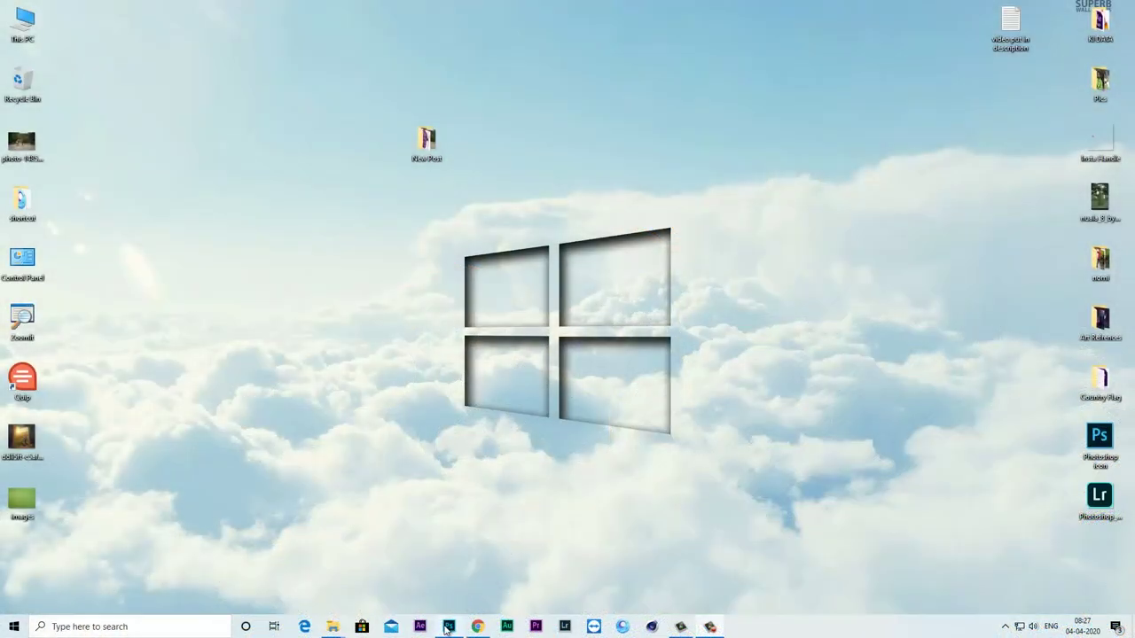
# - Restore the Photoshop window showing the blank 13.5 × 9 in, 200 ppi Untitled-1 canvas
pyautogui.click(447, 628)
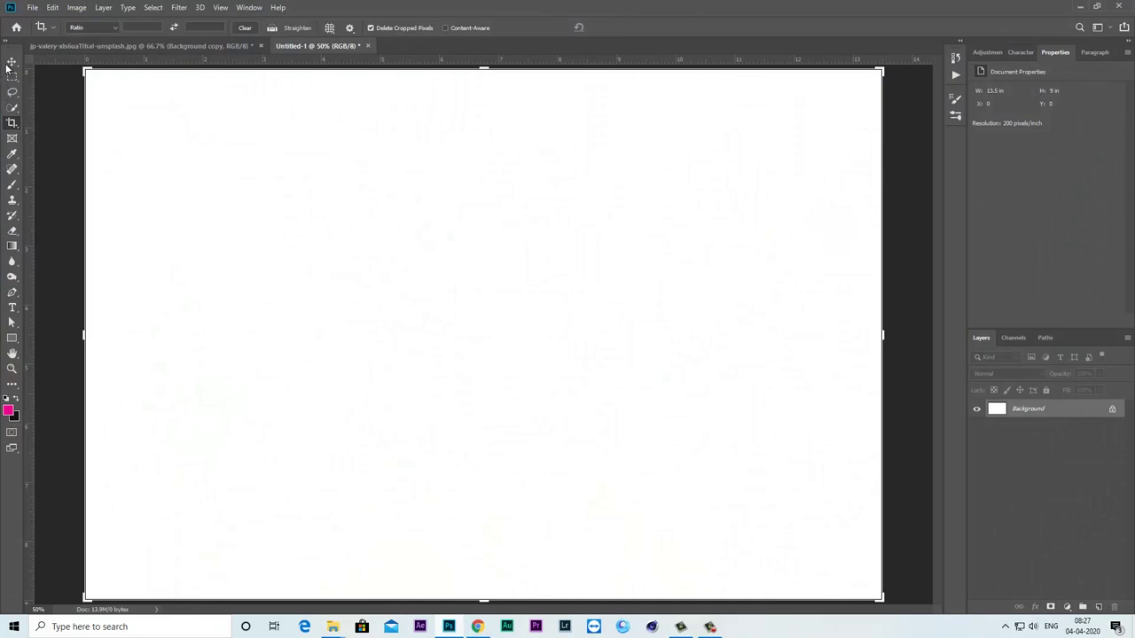
# - Add a Solid Color fill layer in dark greyish brown (about #3b3832) above the Background
pyautogui.click(12, 62)
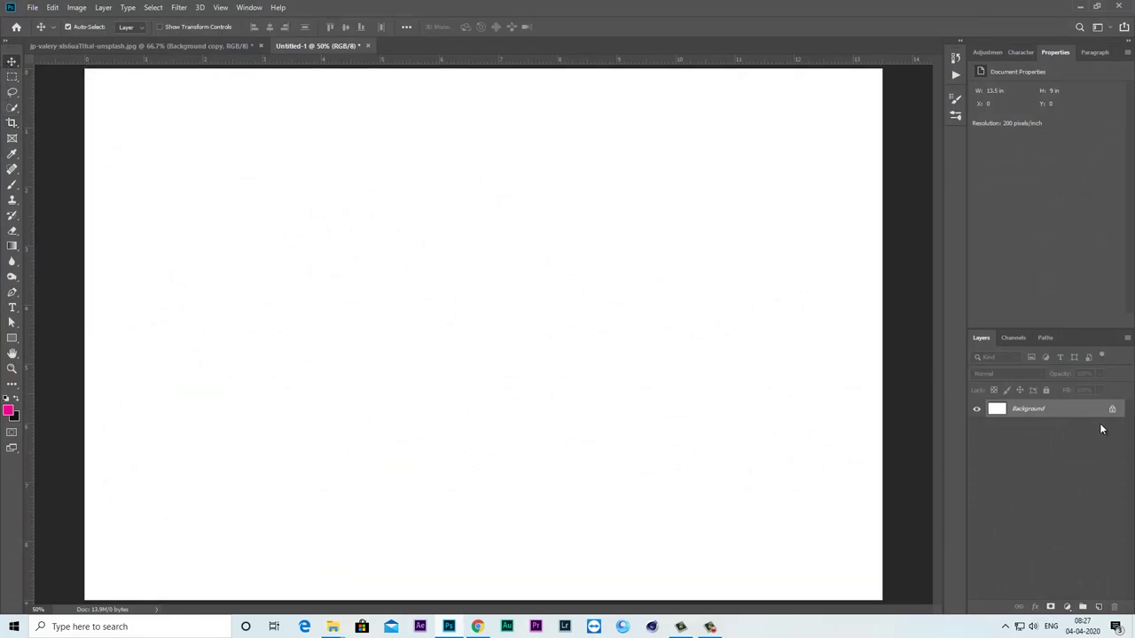
pyautogui.click(1066, 607)
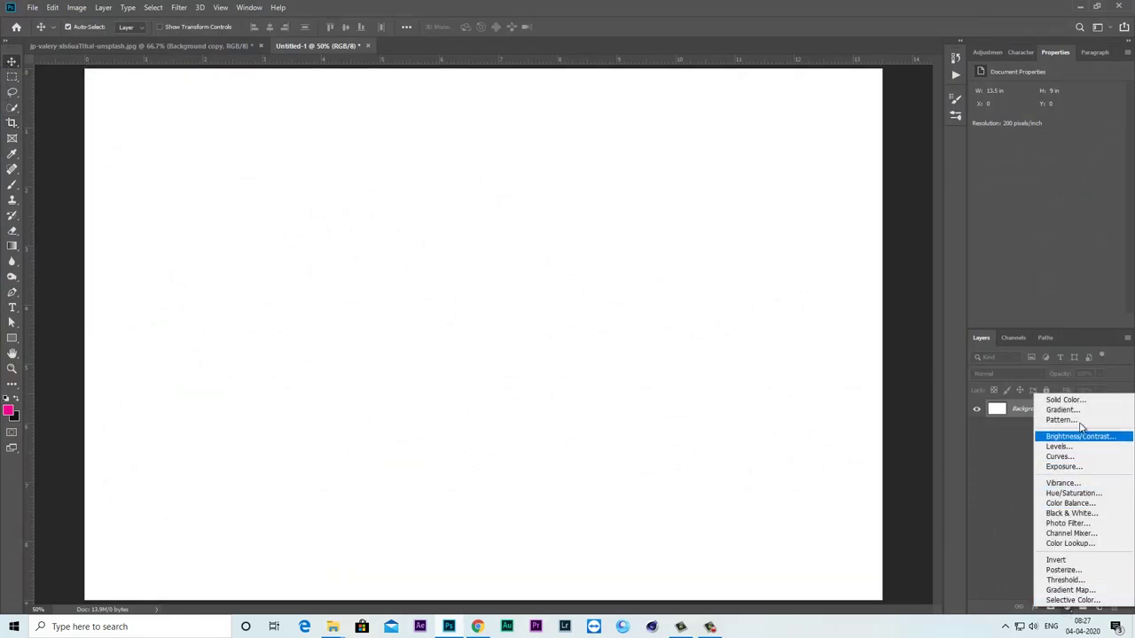
pyautogui.click(1068, 400)
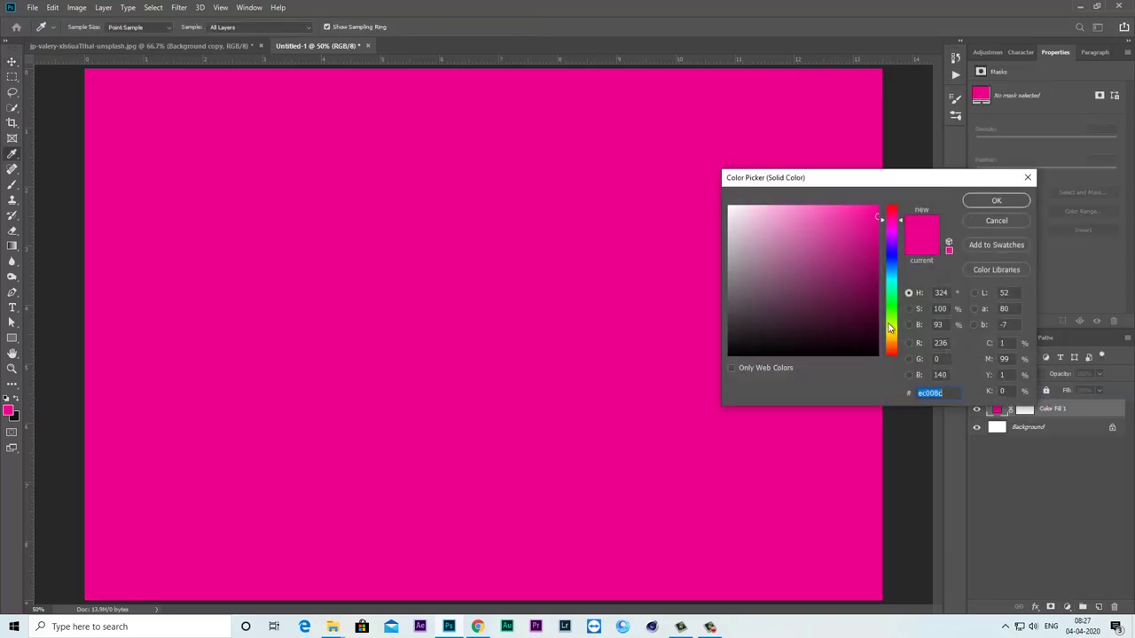
pyautogui.moveTo(890, 328); pyautogui.dragTo(891, 339)
pyautogui.moveTo(811, 312); pyautogui.dragTo(787, 311)
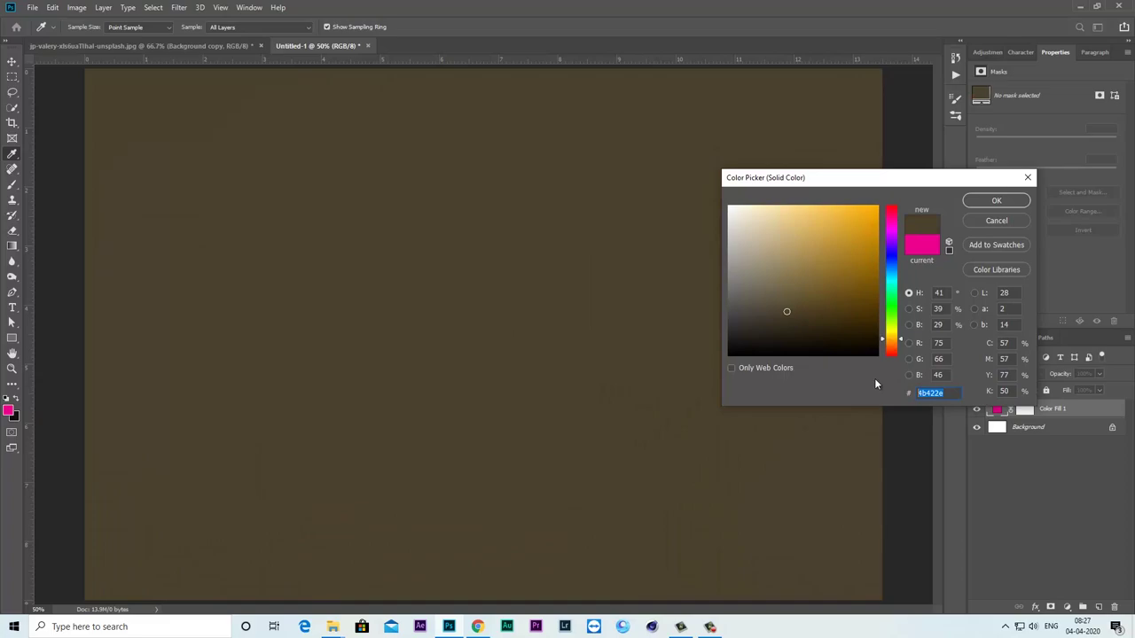
pyautogui.write('333333')
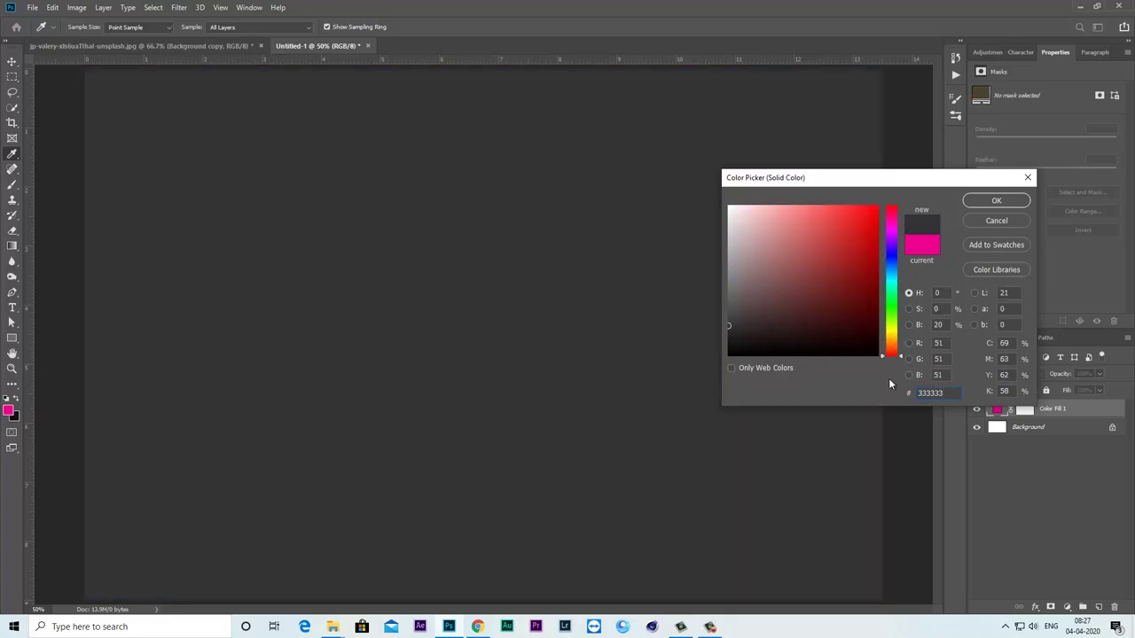
pyautogui.moveTo(886, 355); pyautogui.dragTo(890, 343)
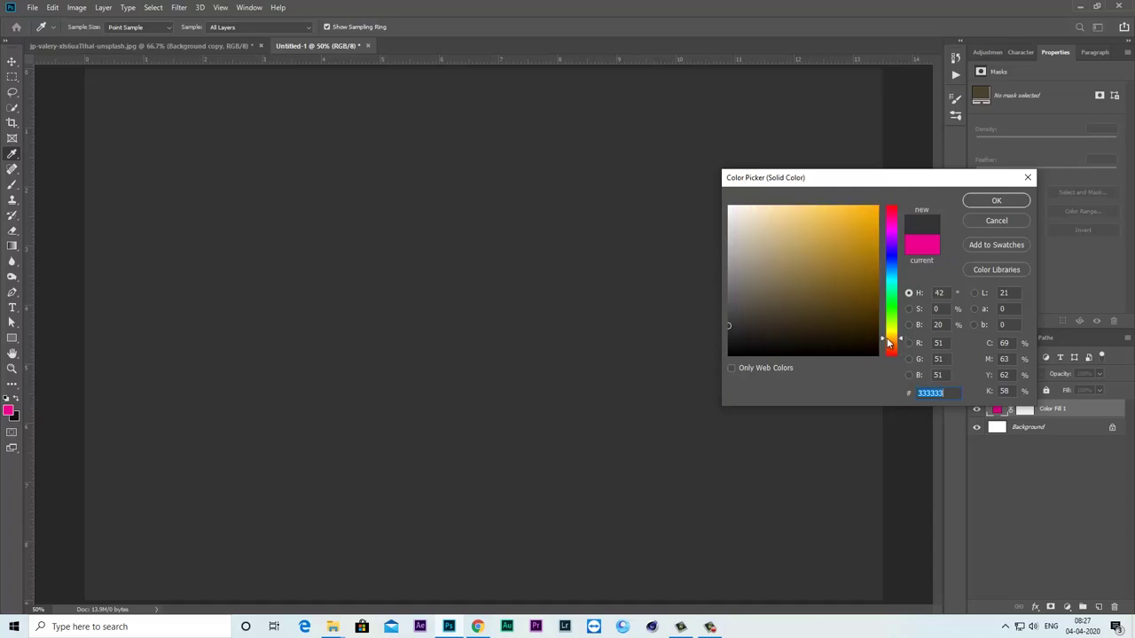
pyautogui.moveTo(786, 325)
pyautogui.mouseDown()
pyautogui.moveTo(750, 323)
pyautogui.moveTo(761, 322)
pyautogui.mouseUp()
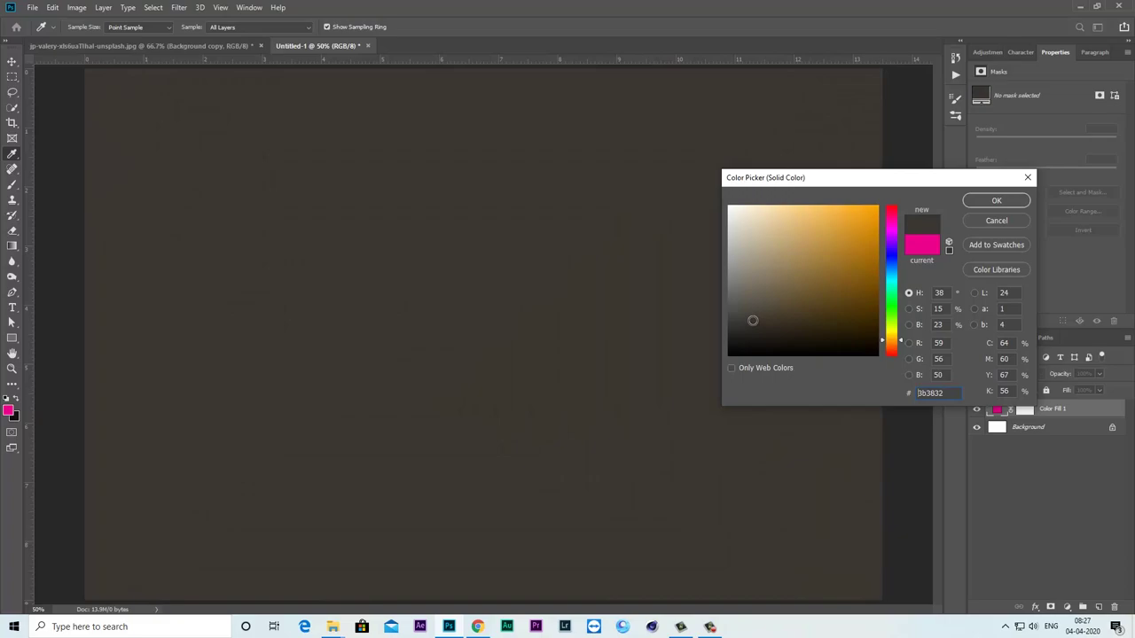
pyautogui.click(996, 201)
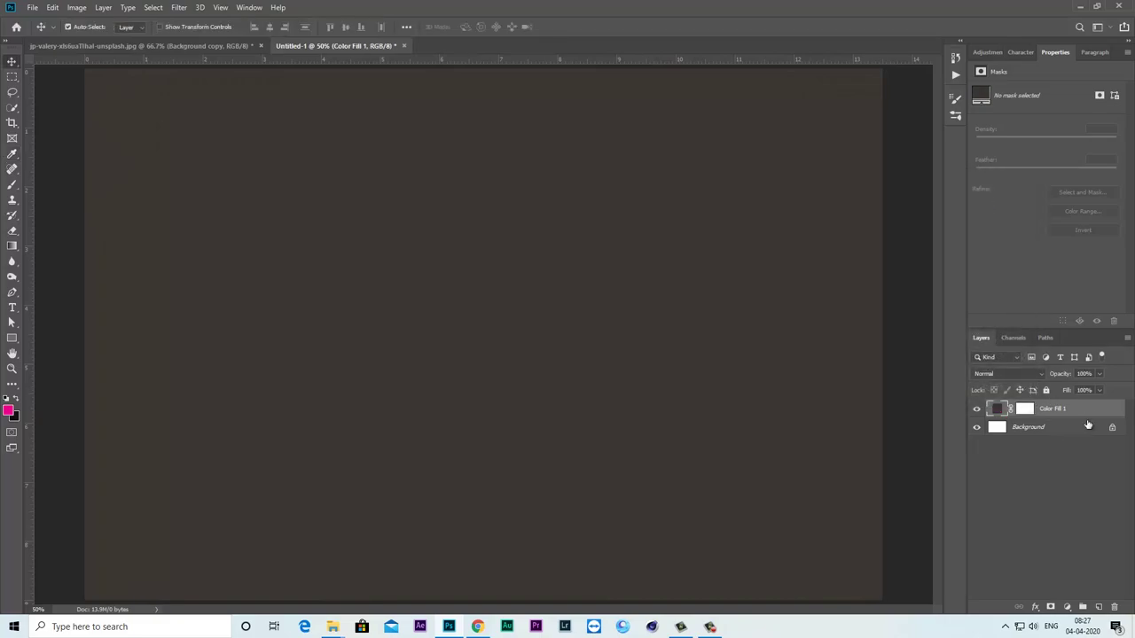
# - Place the straw_by_andhikazanuar_d9mpj93 photo as an embedded layer at 18.75% and commit it
pyautogui.click(32, 8)
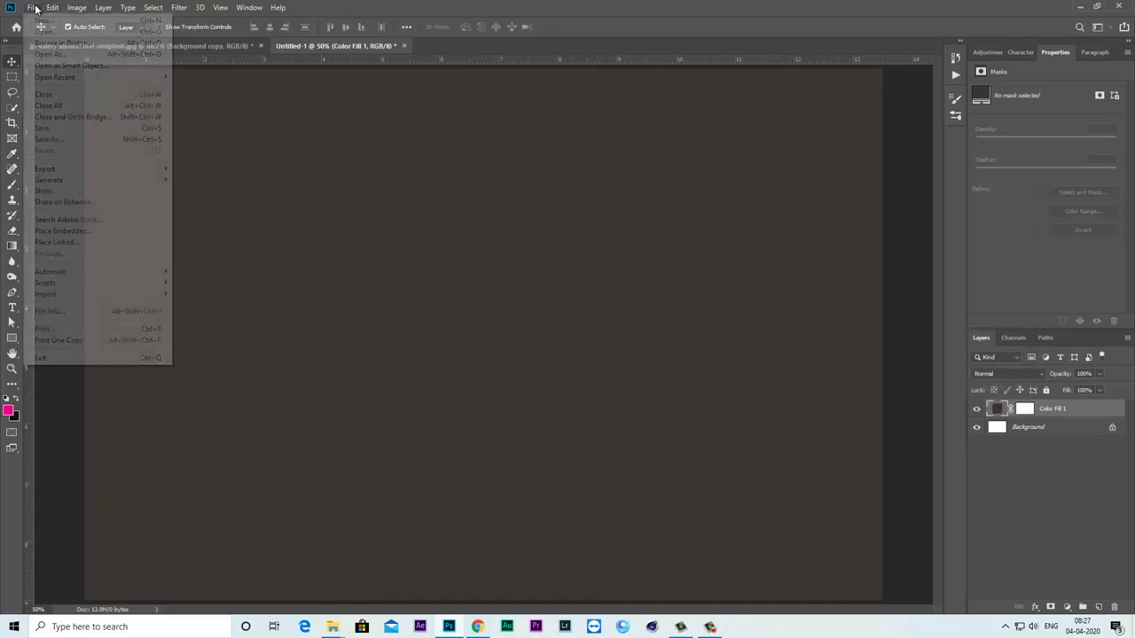
pyautogui.click(79, 231)
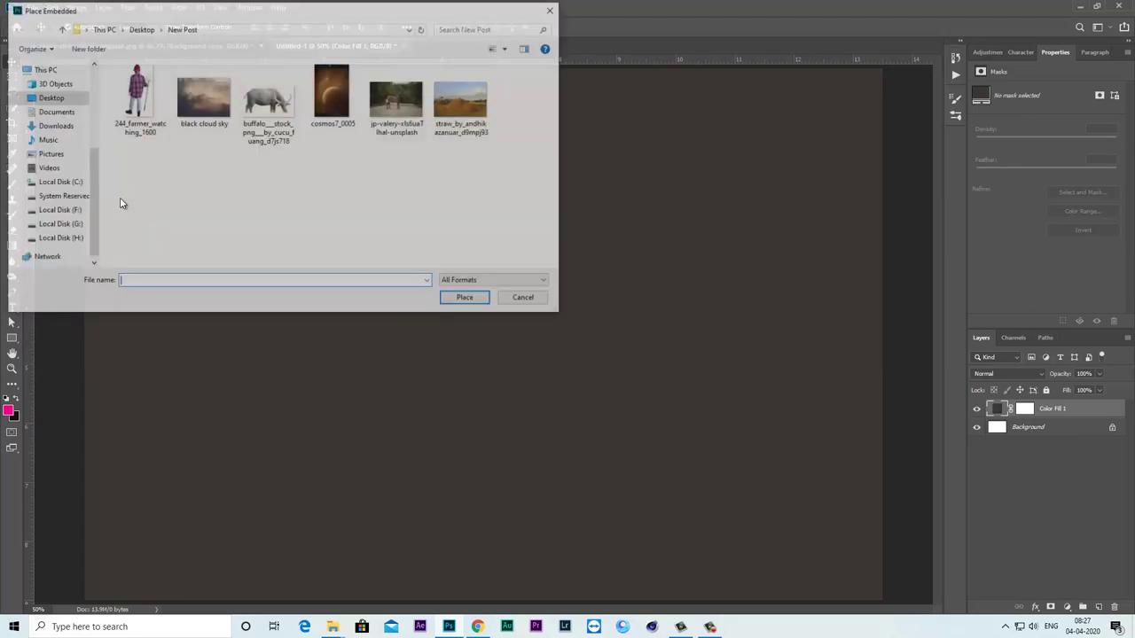
pyautogui.click(463, 97)
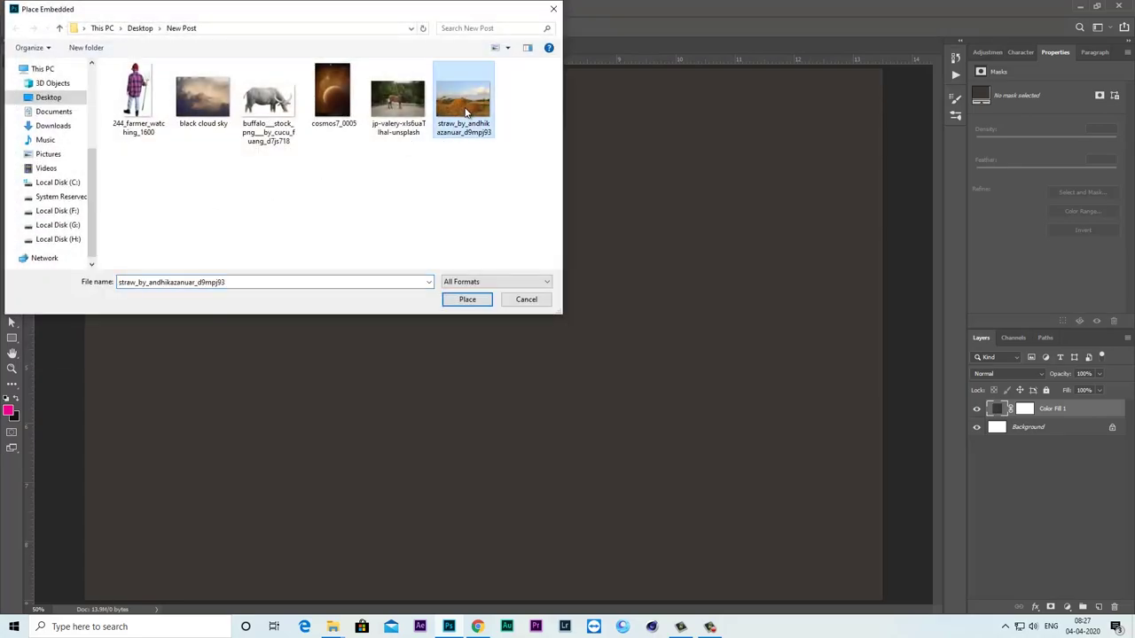
pyautogui.click(468, 299)
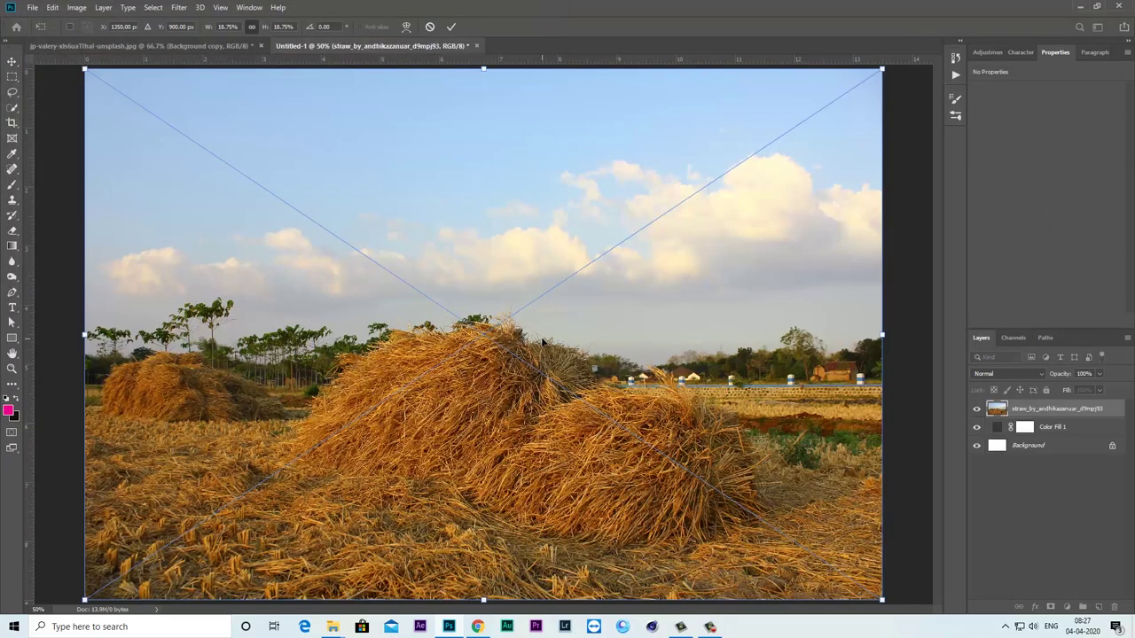
pyautogui.hotkey('ctrl', '-')
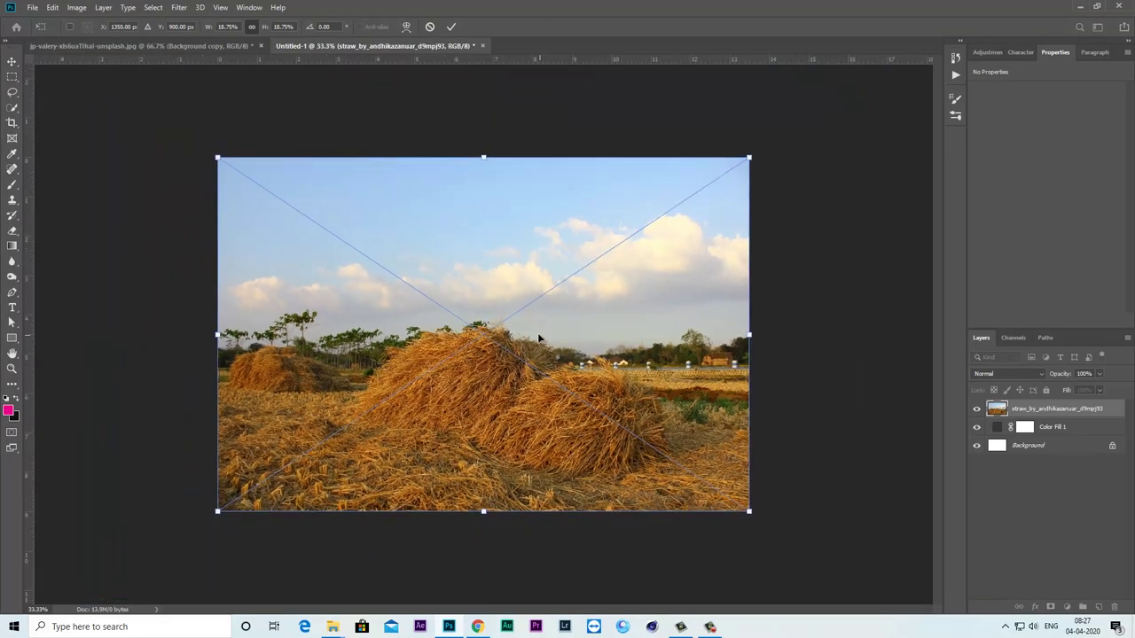
pyautogui.click(450, 26)
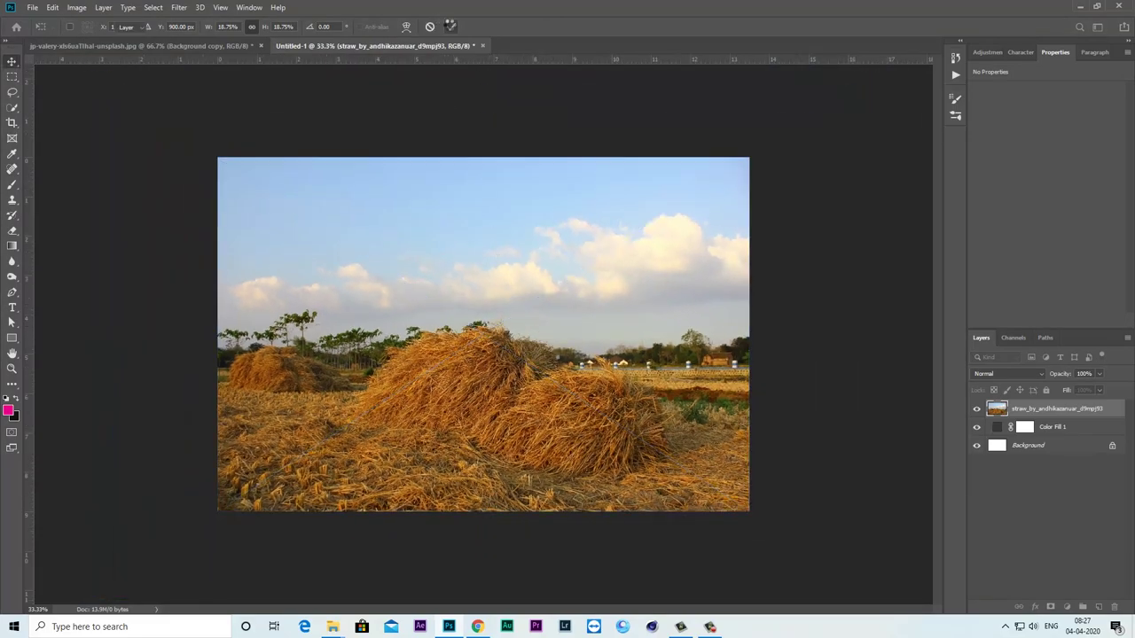
# - Quick-select both haystacks, subtracting the sky strips above them with Alt
pyautogui.click(13, 107)
pyautogui.click(68, 108)
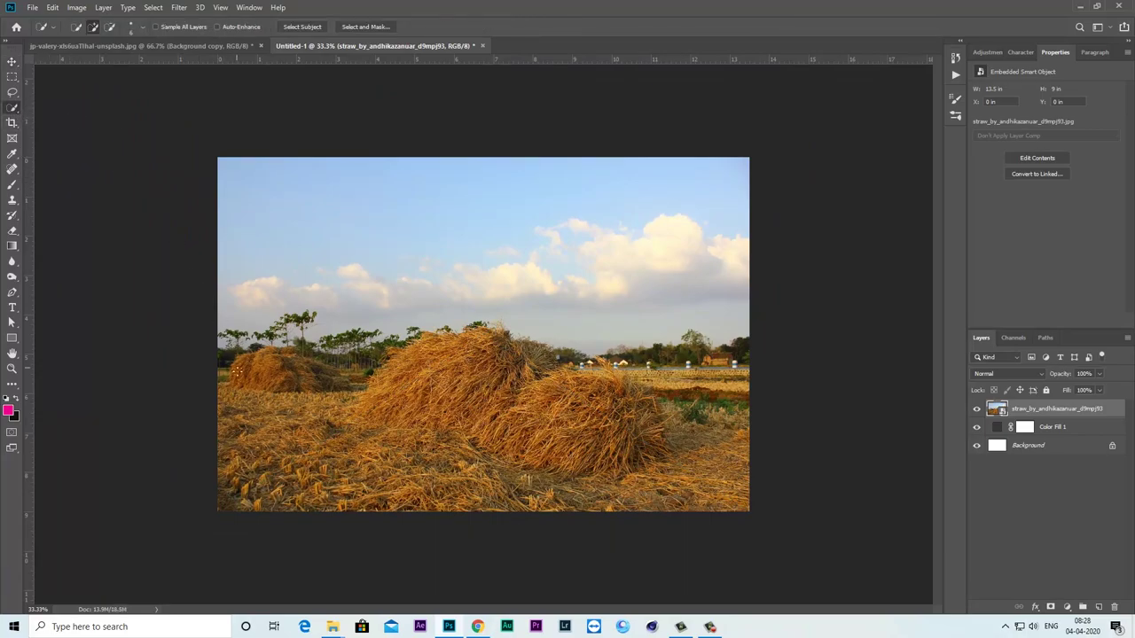
pyautogui.moveTo(232, 383); pyautogui.dragTo(412, 399)
pyautogui.moveTo(476, 358); pyautogui.dragTo(502, 356)
pyautogui.moveTo(630, 401)
pyautogui.mouseDown()
pyautogui.moveTo(682, 427)
pyautogui.moveTo(734, 422)
pyautogui.moveTo(640, 473)
pyautogui.moveTo(413, 395)
pyautogui.moveTo(313, 475)
pyautogui.mouseUp()
pyautogui.press('alt')
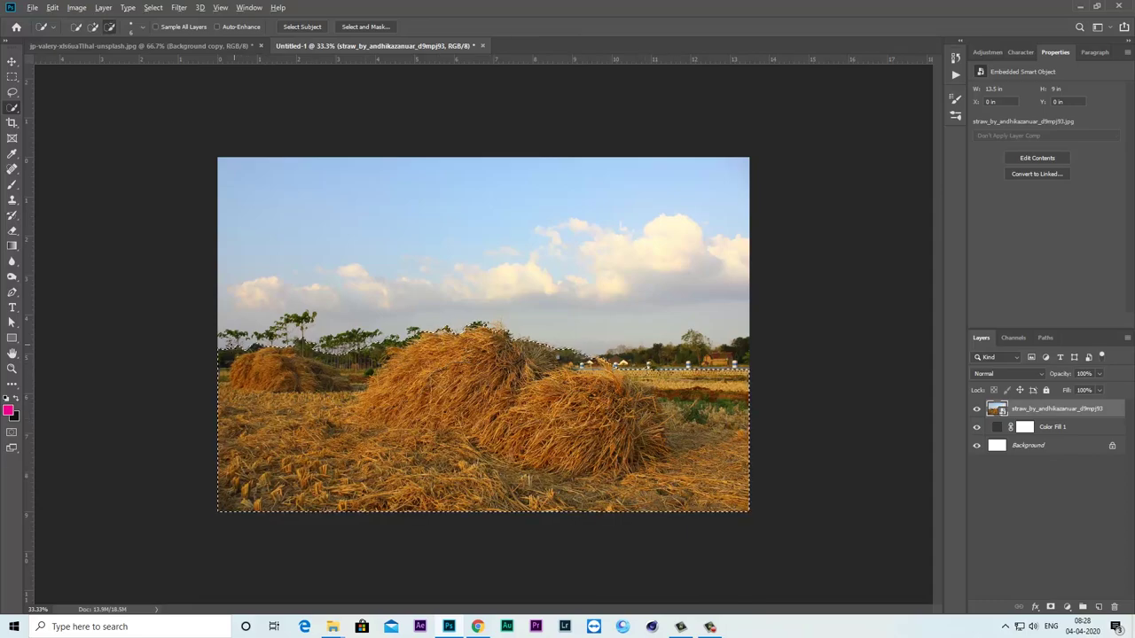
pyautogui.moveTo(223, 369); pyautogui.dragTo(224, 385)
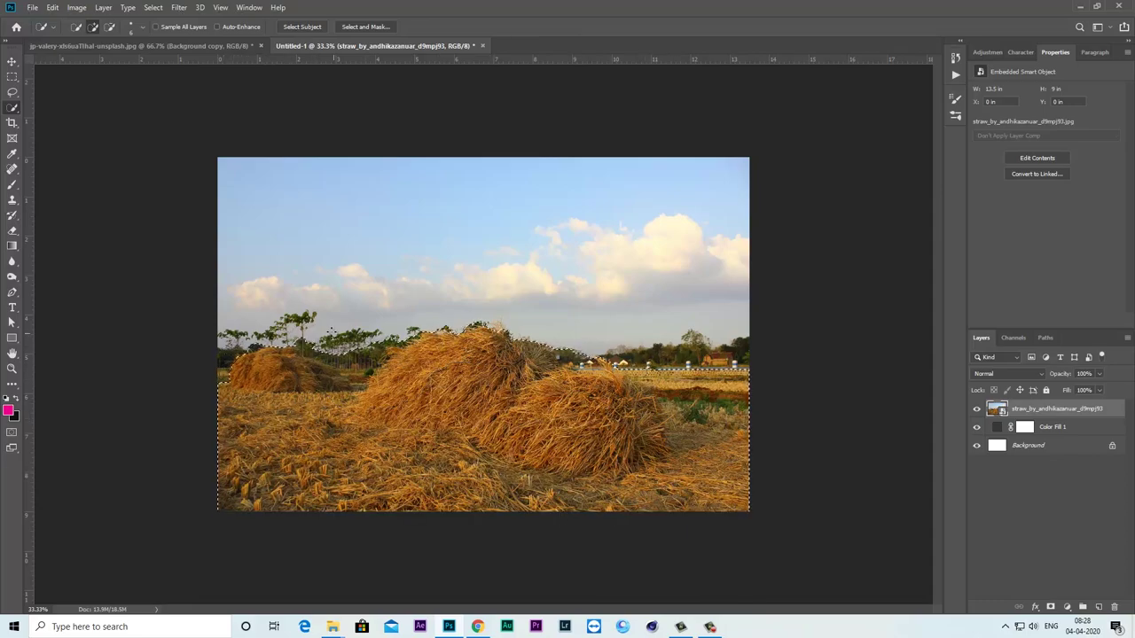
pyautogui.moveTo(351, 368)
pyautogui.mouseDown()
pyautogui.moveTo(525, 335)
pyautogui.moveTo(701, 417)
pyautogui.mouseUp()
pyautogui.moveTo(257, 359); pyautogui.dragTo(316, 355)
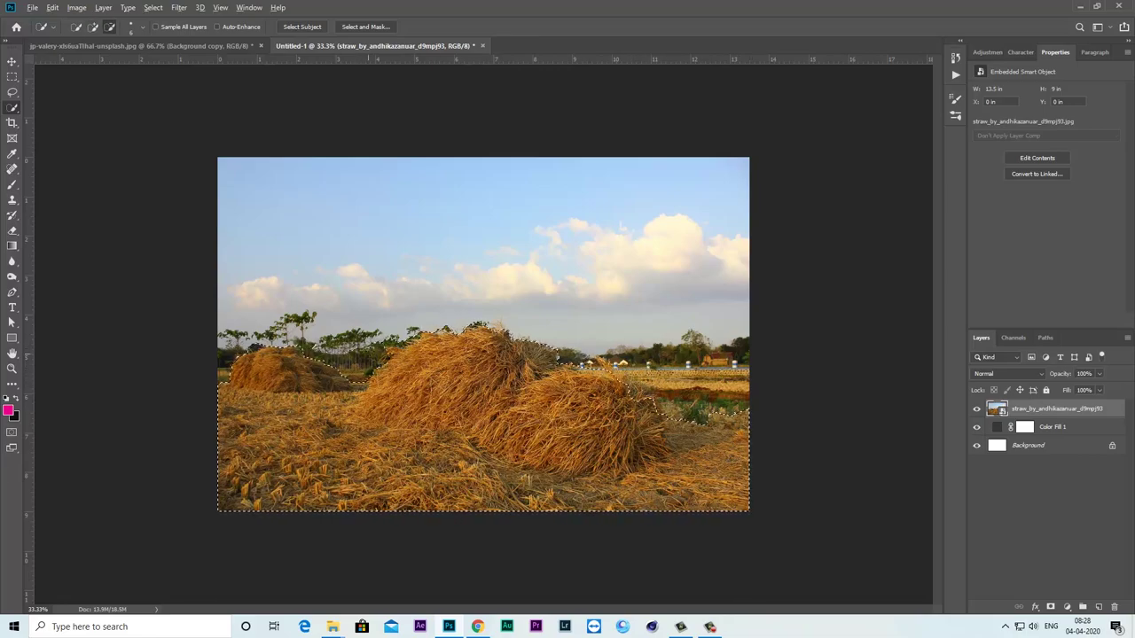
pyautogui.press('alt')
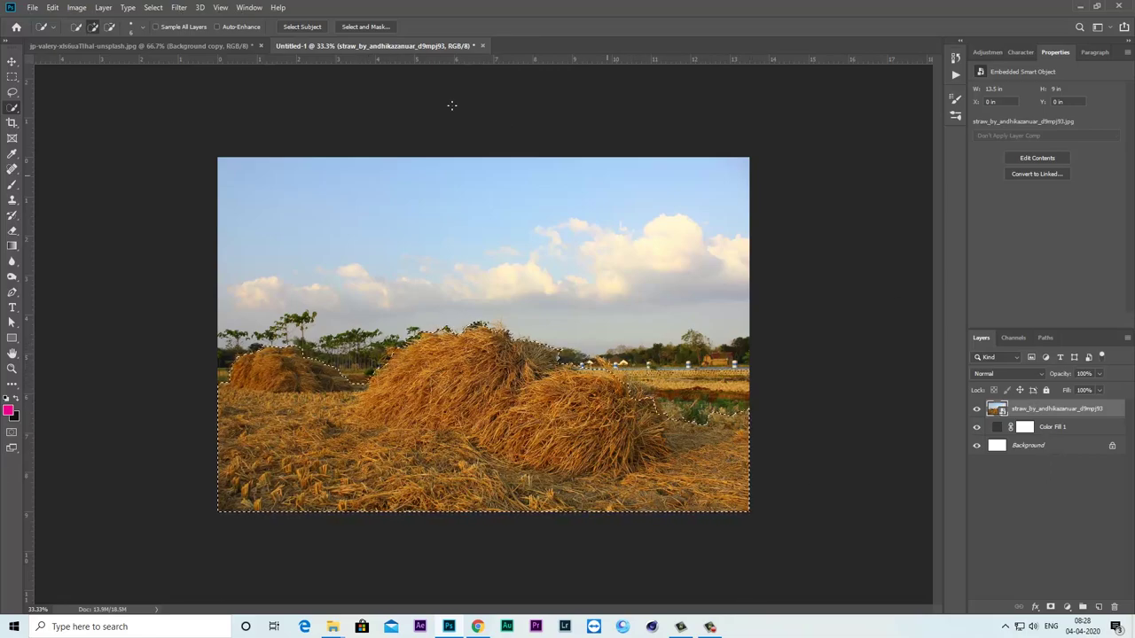
# - Refine the haystack selection in Select and Mask with a 2 px smart radius
pyautogui.click(152, 7)
pyautogui.click(188, 163)
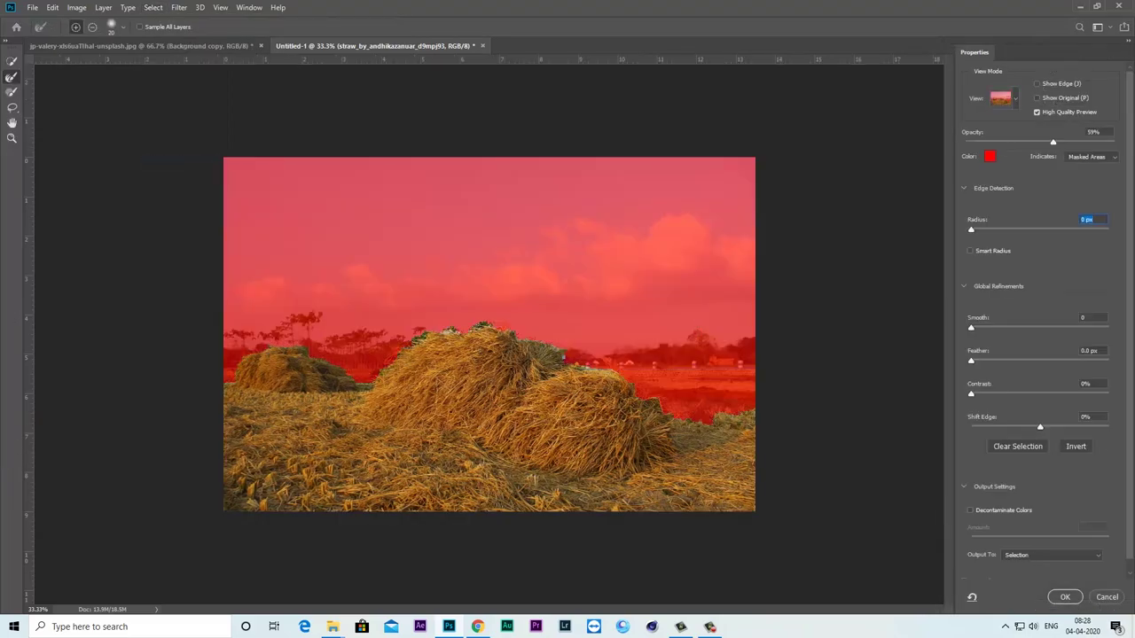
pyautogui.hotkey('ctrl', '+')
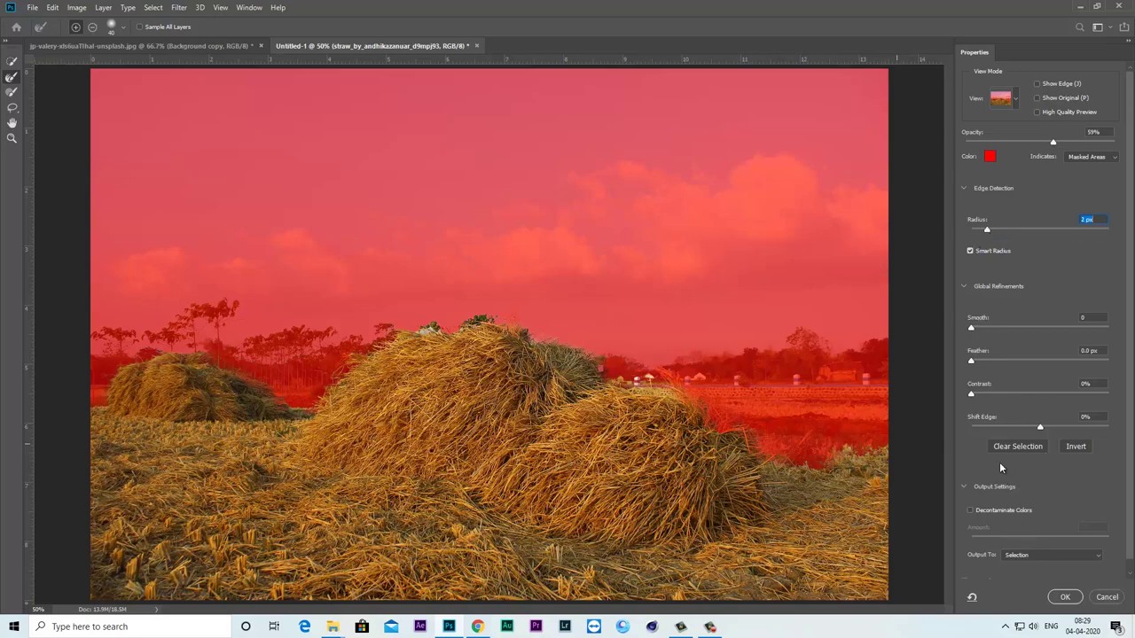
pyautogui.click(1065, 597)
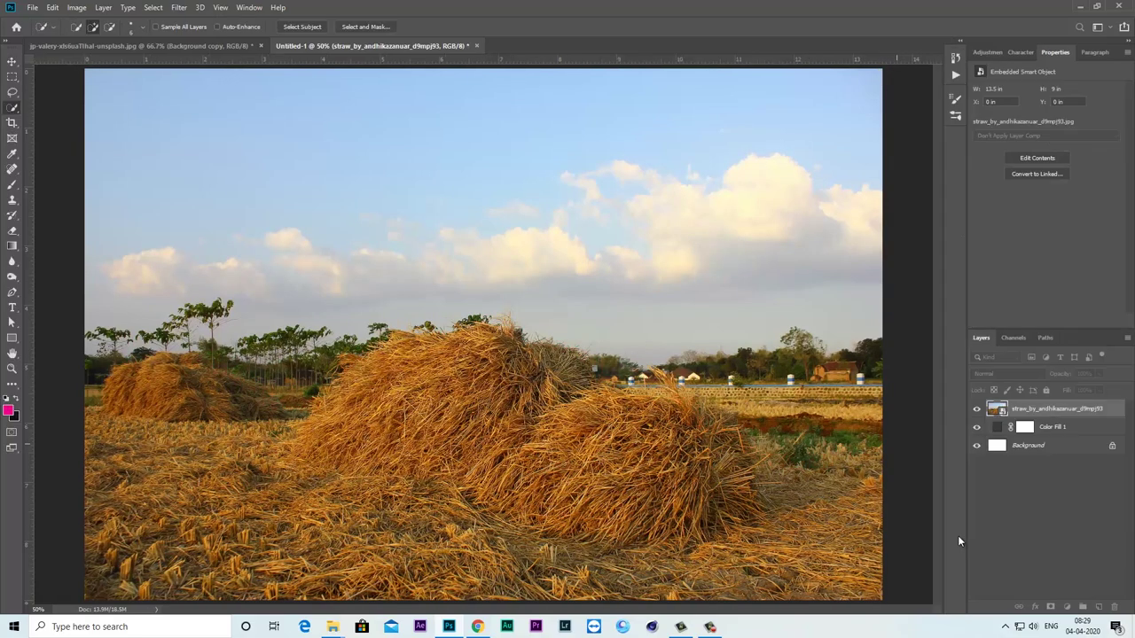
# - Add a mask to the straw layer and brush out the grey sky fringe above the left haystack
pyautogui.click(1051, 608)
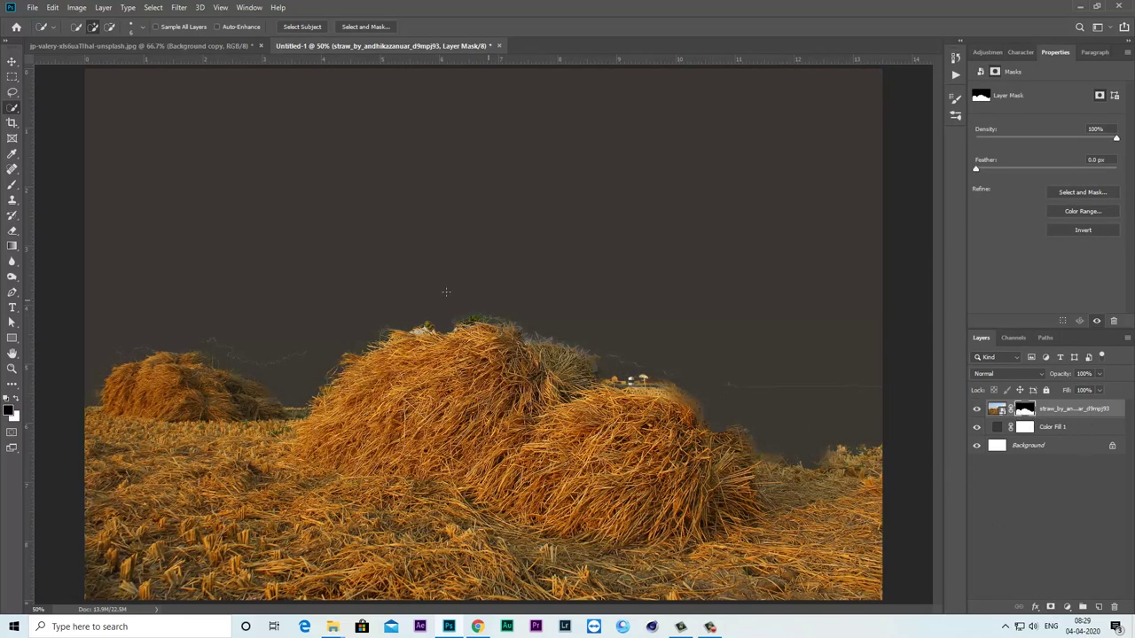
pyautogui.scroll(1, 484, 362)
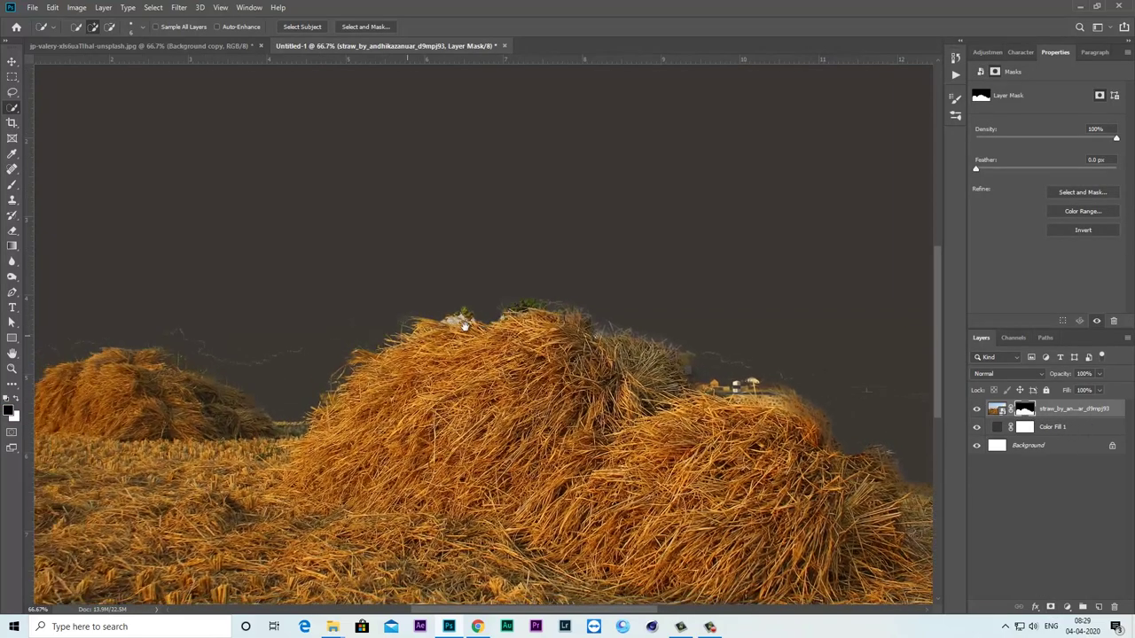
pyautogui.press('e')
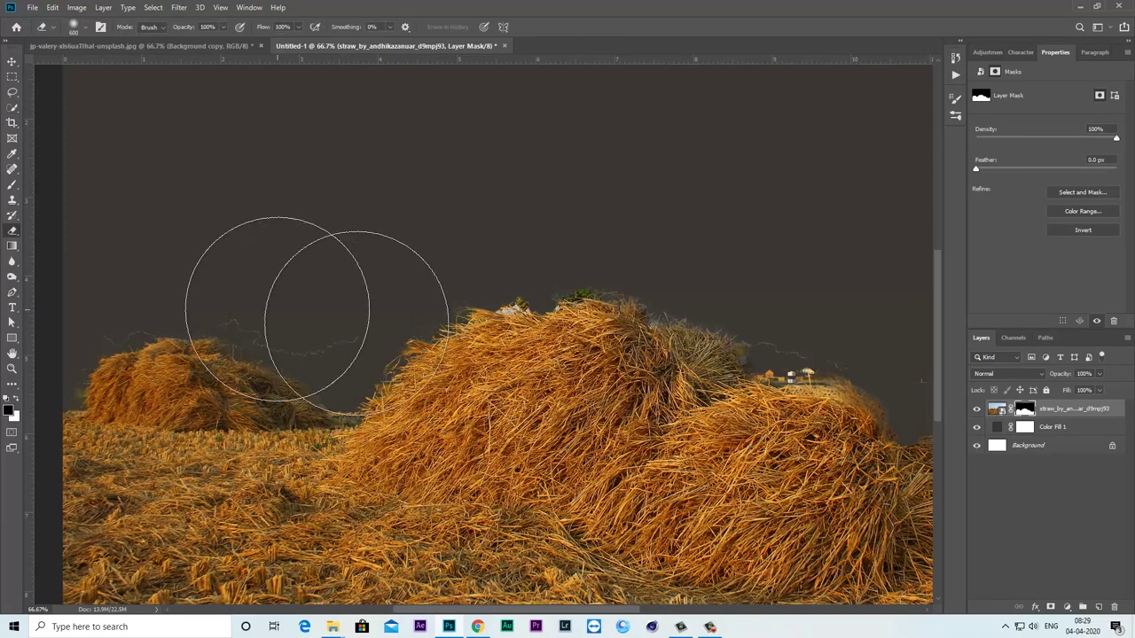
pyautogui.press('b')
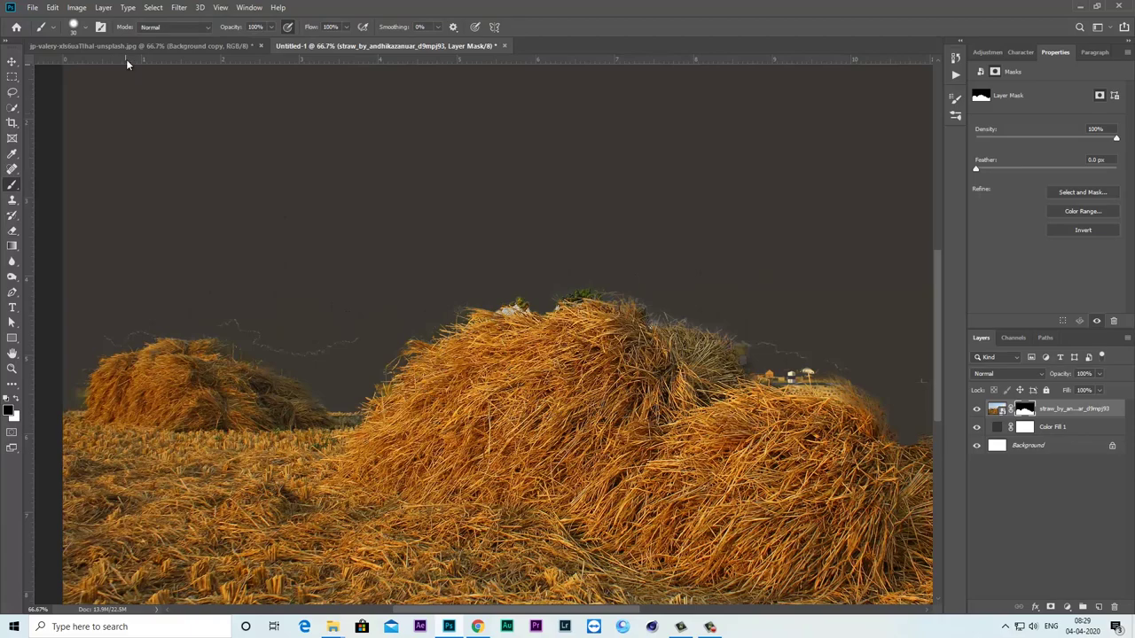
pyautogui.rightClick(12, 185)
pyautogui.click(71, 184)
pyautogui.moveTo(361, 333)
pyautogui.mouseDown()
pyautogui.moveTo(289, 347)
pyautogui.moveTo(233, 319)
pyautogui.mouseUp()
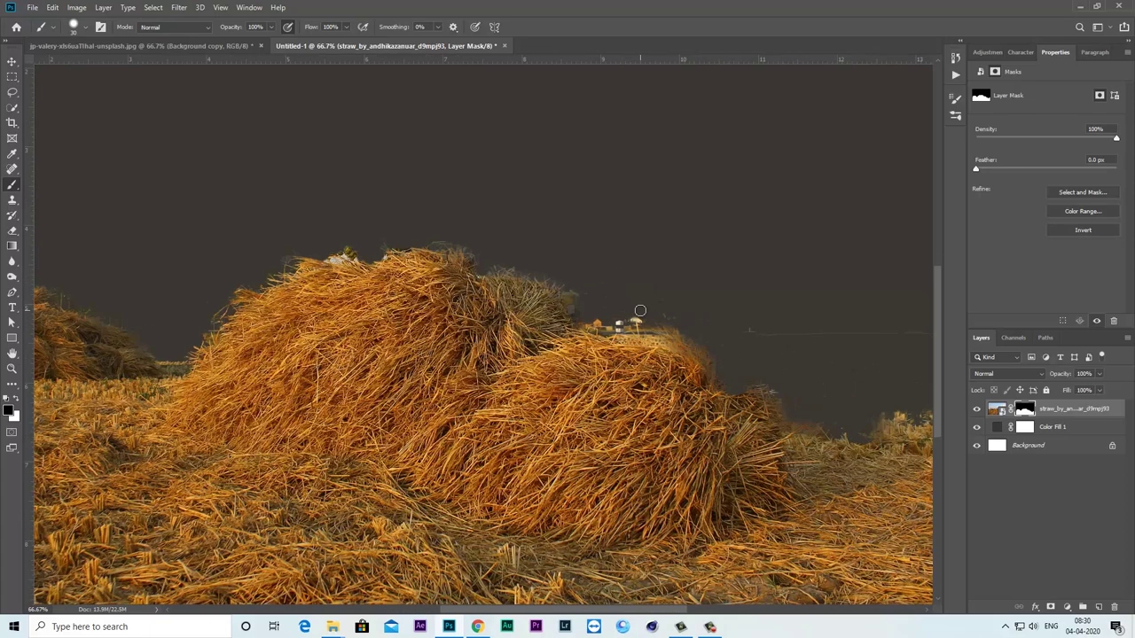
# - Zoom out to 25% to view the whole masked canvas and toggle the straw layer off
pyautogui.moveTo(850, 362); pyautogui.dragTo(643, 319)
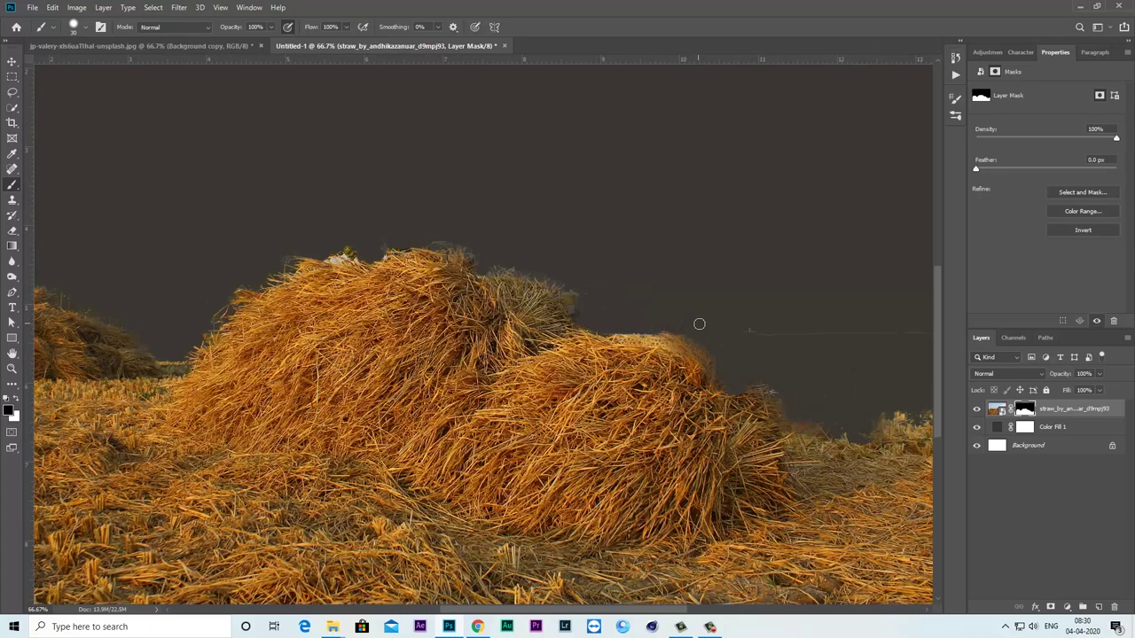
pyautogui.hscroll(4, 651, 318)
pyautogui.hotkey('ctrl', '-')
pyautogui.hotkey('ctrl', '-')
pyautogui.hotkey('ctrl', '+')
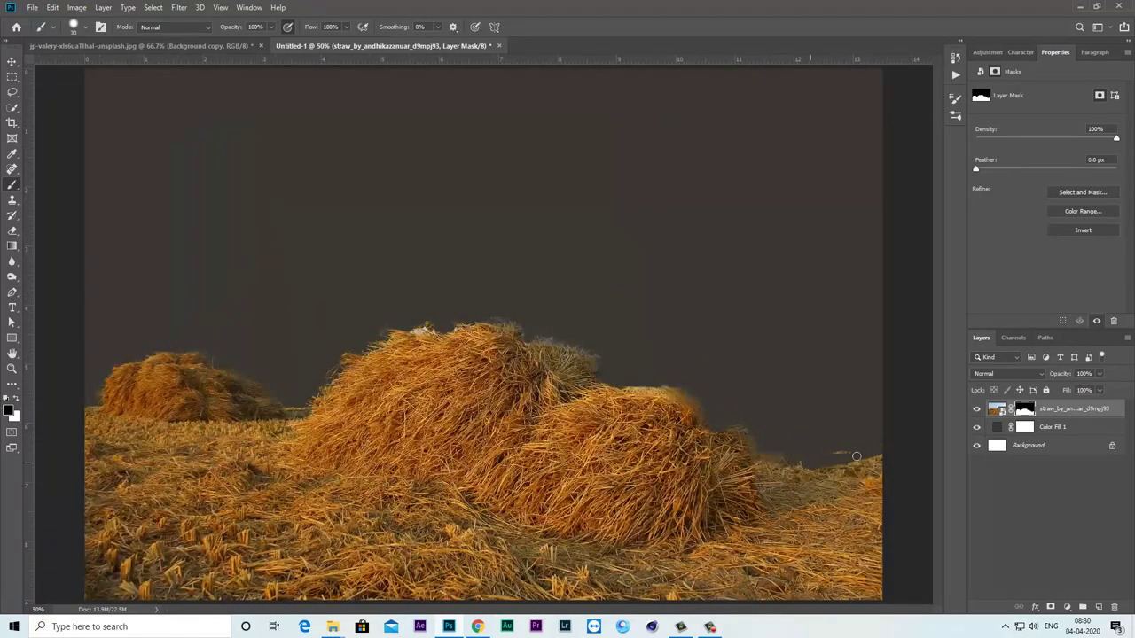
pyautogui.hotkey('ctrl', '-')
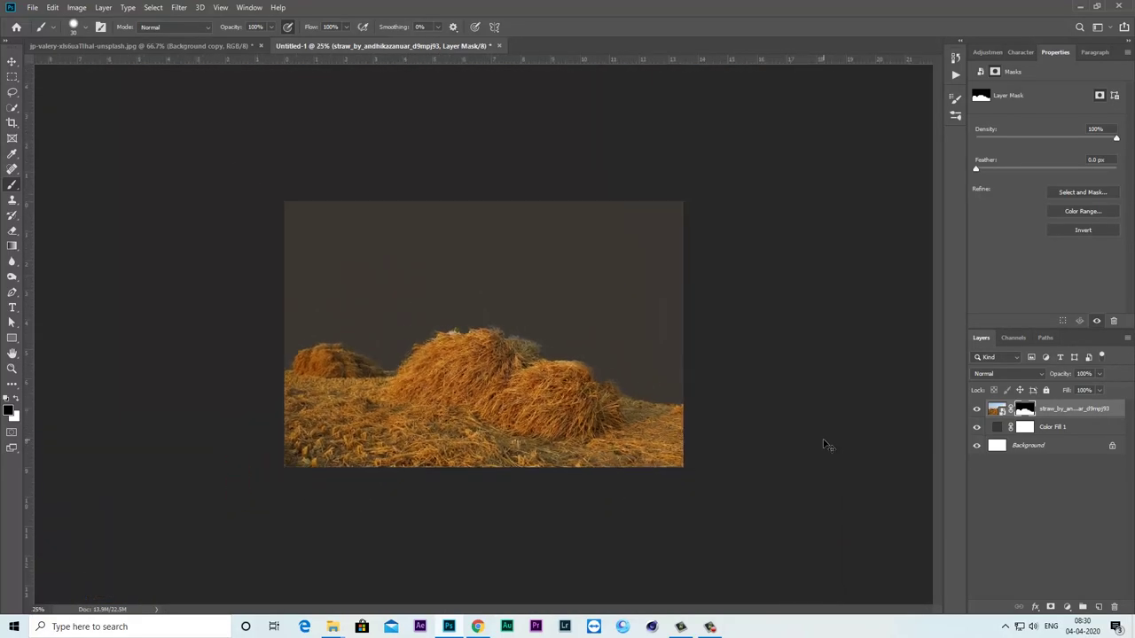
pyautogui.click(977, 410)
# - Permanently apply the straw layer's mask and compare it against the background
pyautogui.rightClick(1020, 412)
pyautogui.click(1031, 446)
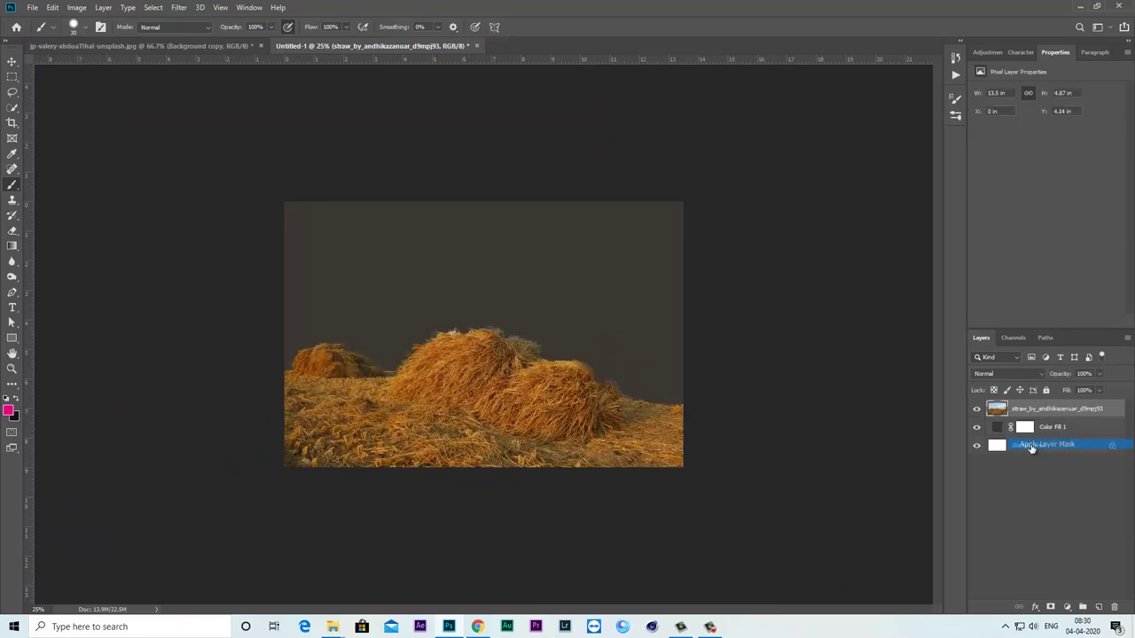
pyautogui.click(976, 409)
pyautogui.click(976, 409)
# - Apply Shadows/Highlights to the straw layer with Shadows 3% and Highlights 23%
pyautogui.click(76, 7)
pyautogui.moveTo(95, 39)
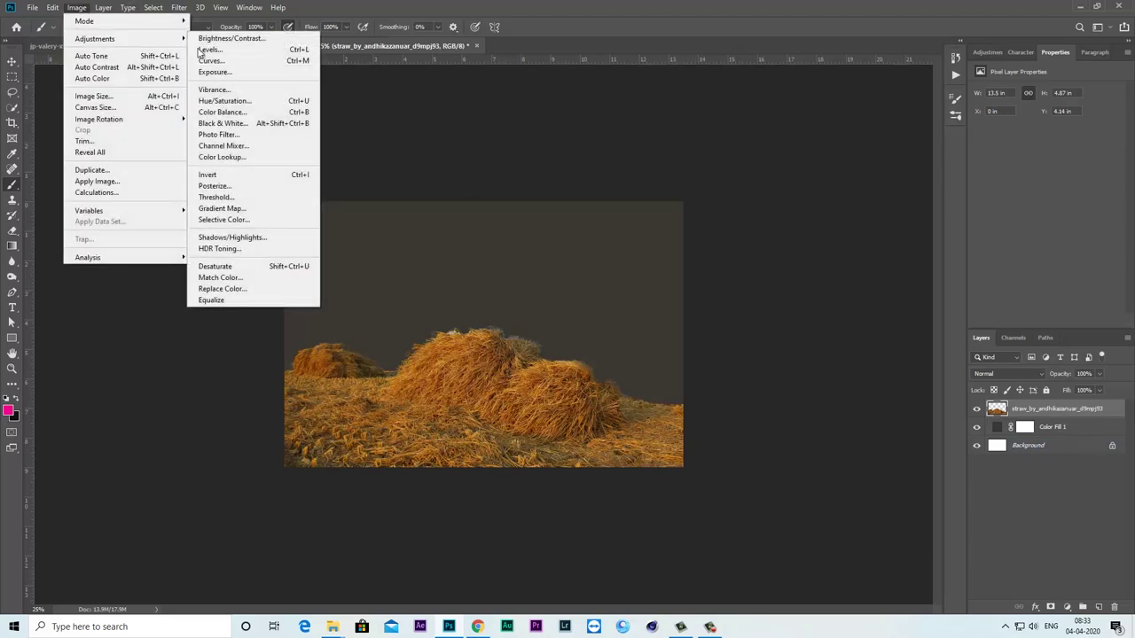
pyautogui.click(232, 238)
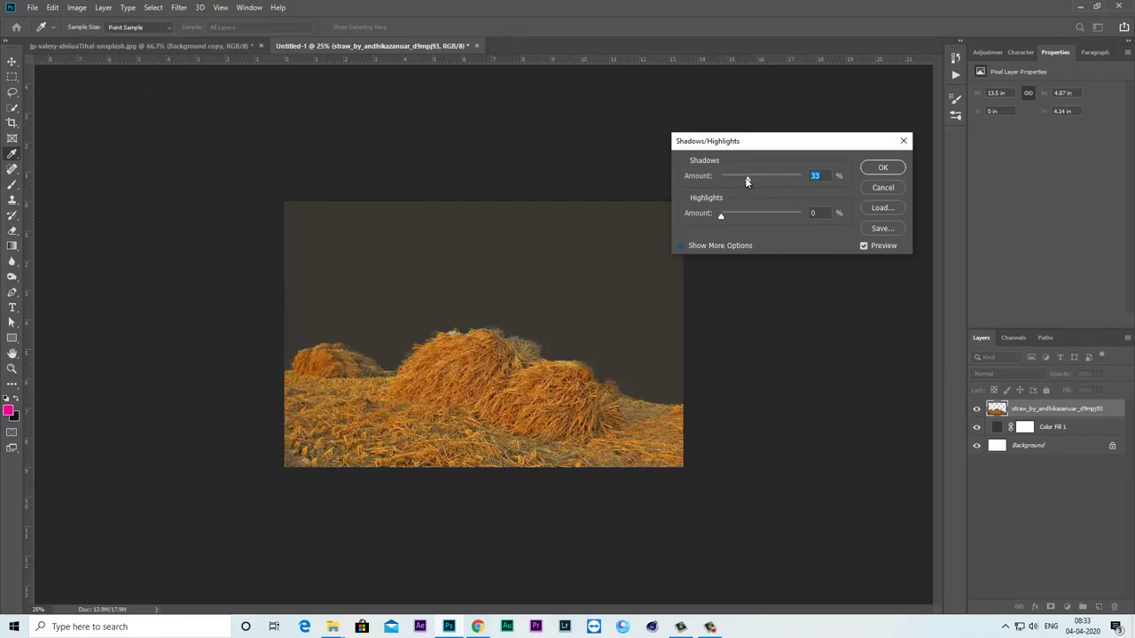
pyautogui.moveTo(746, 180)
pyautogui.mouseDown()
pyautogui.moveTo(720, 180)
pyautogui.moveTo(728, 215)
pyautogui.moveTo(739, 216)
pyautogui.mouseUp()
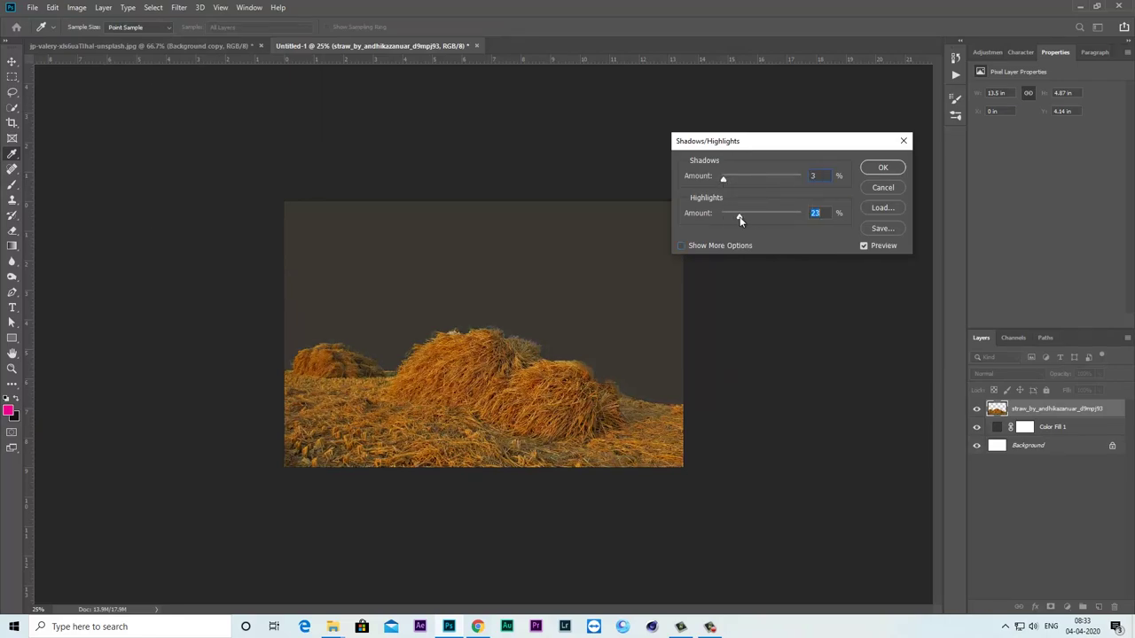
pyautogui.click(881, 168)
pyautogui.click(976, 410)
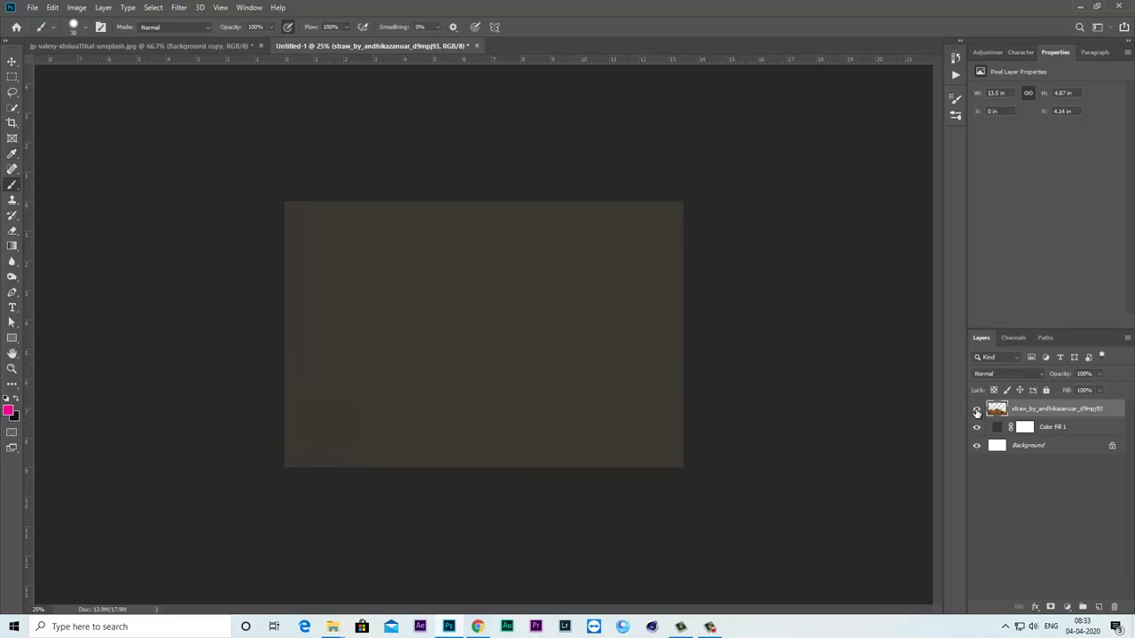
pyautogui.click(976, 410)
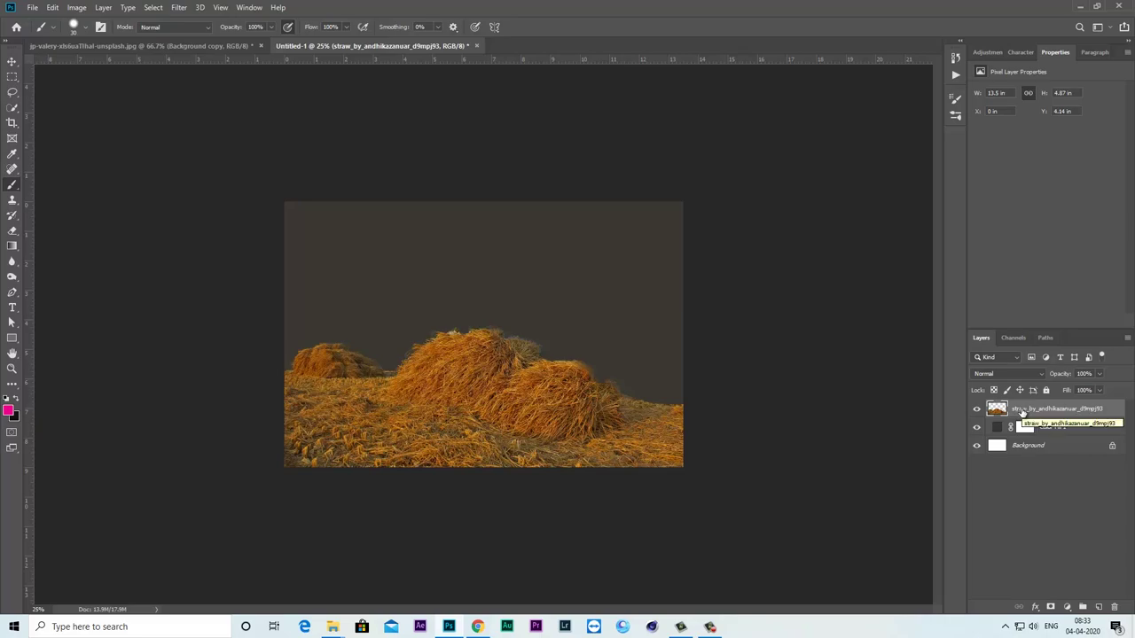
# - Free-transform the straw layer to about 20.5 × 5.21 in, widening the haystacks
pyautogui.hotkey('ctrl', 't')
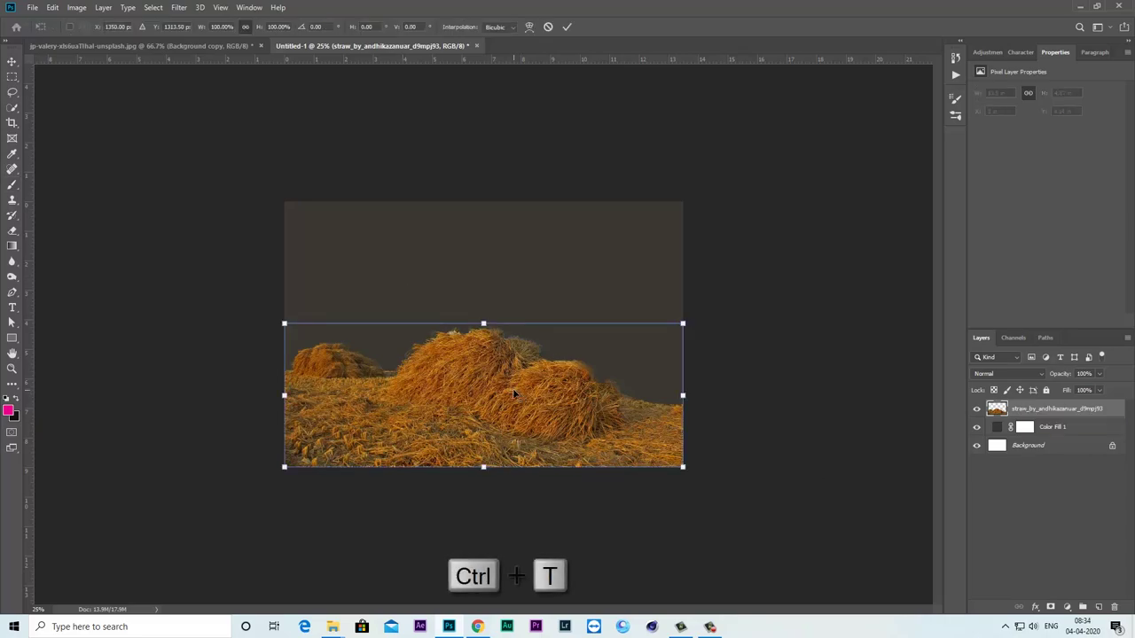
pyautogui.moveTo(683, 394); pyautogui.dragTo(860, 406)
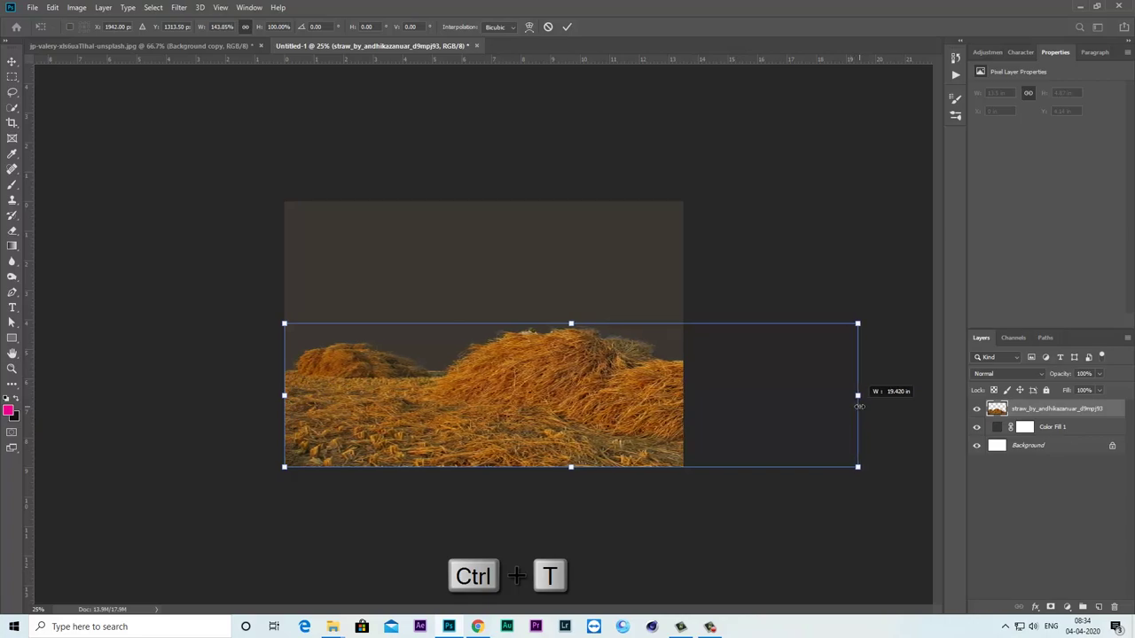
pyautogui.moveTo(571, 324); pyautogui.dragTo(571, 317)
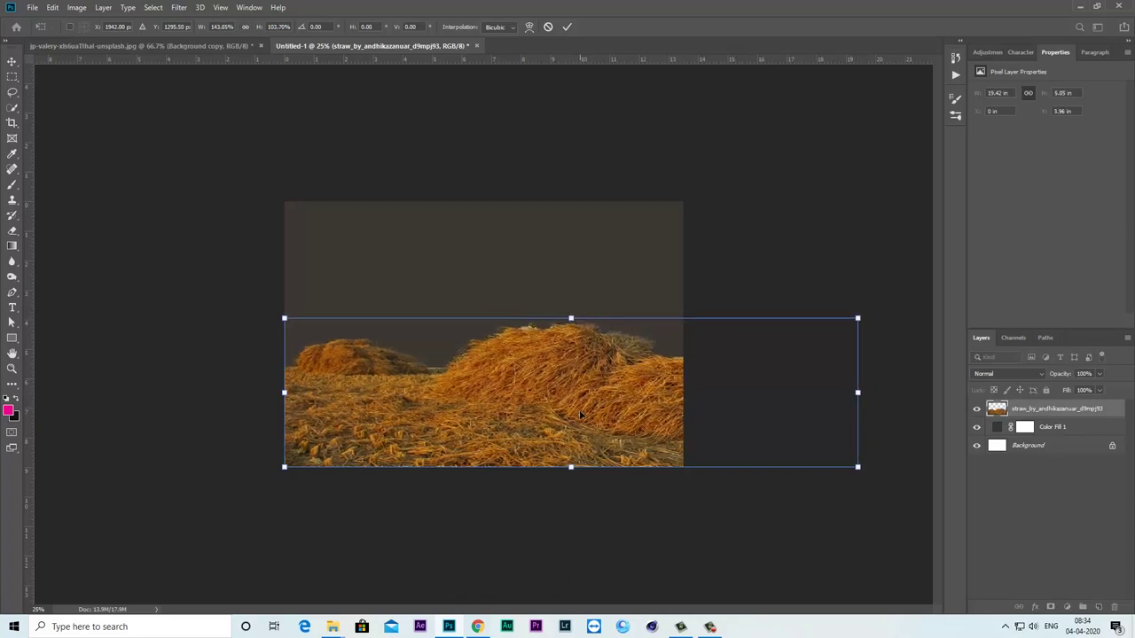
pyautogui.moveTo(571, 466); pyautogui.dragTo(571, 471)
pyautogui.moveTo(858, 392); pyautogui.dragTo(889, 392)
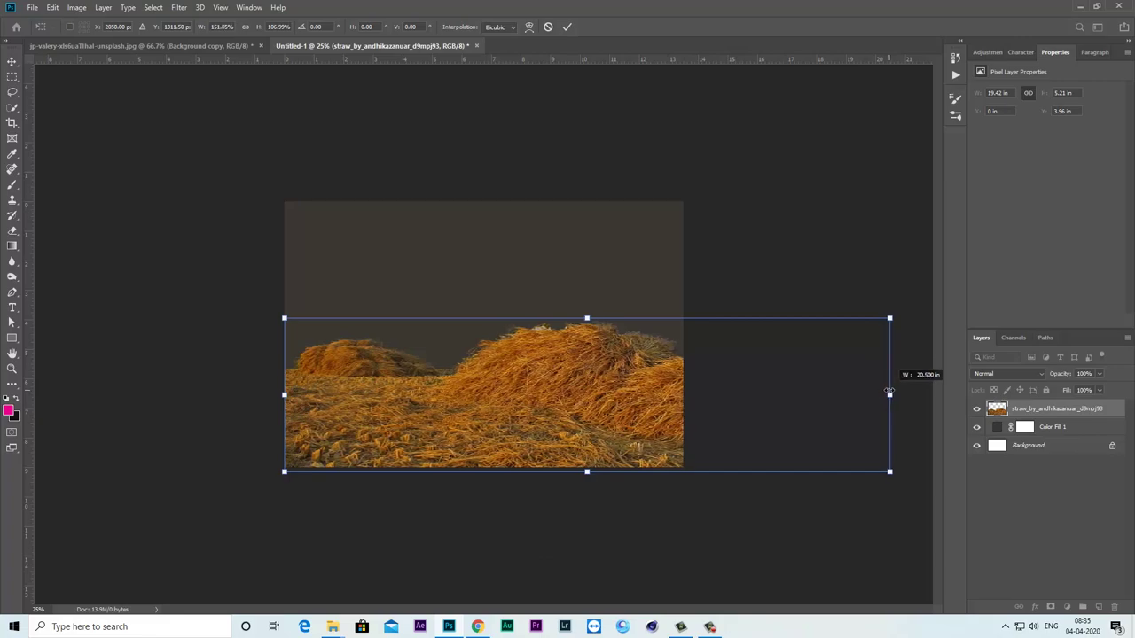
pyautogui.click(567, 26)
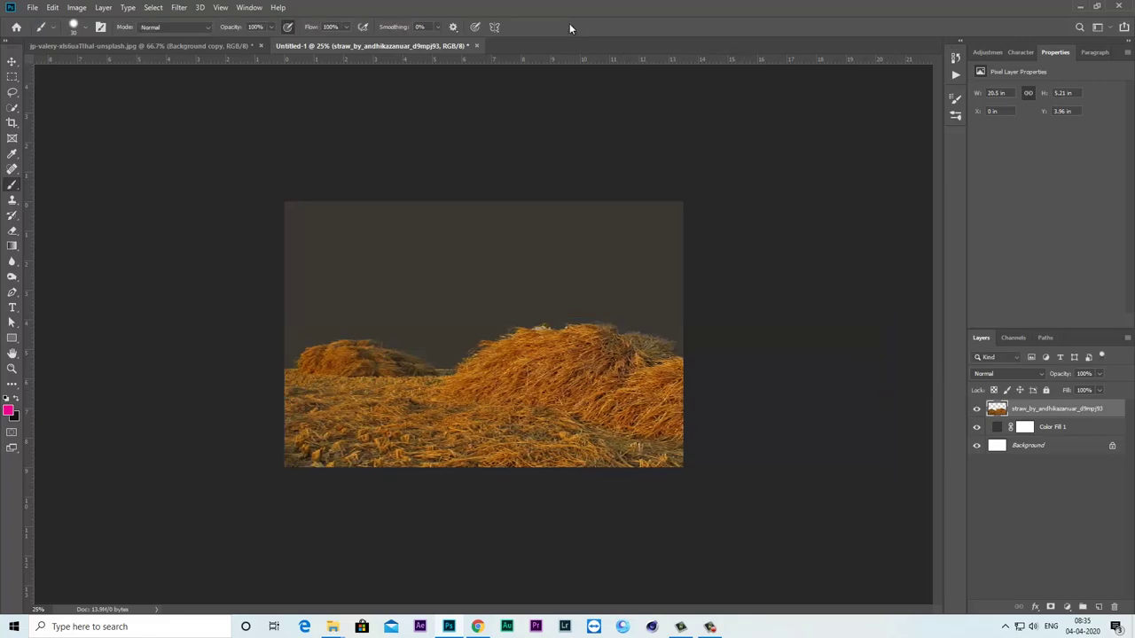
pyautogui.click(977, 410)
pyautogui.click(977, 411)
# - Clip a Vibrance adjustment at -25 to the straw layer to mute its orange
pyautogui.press('v')
pyautogui.click(1068, 609)
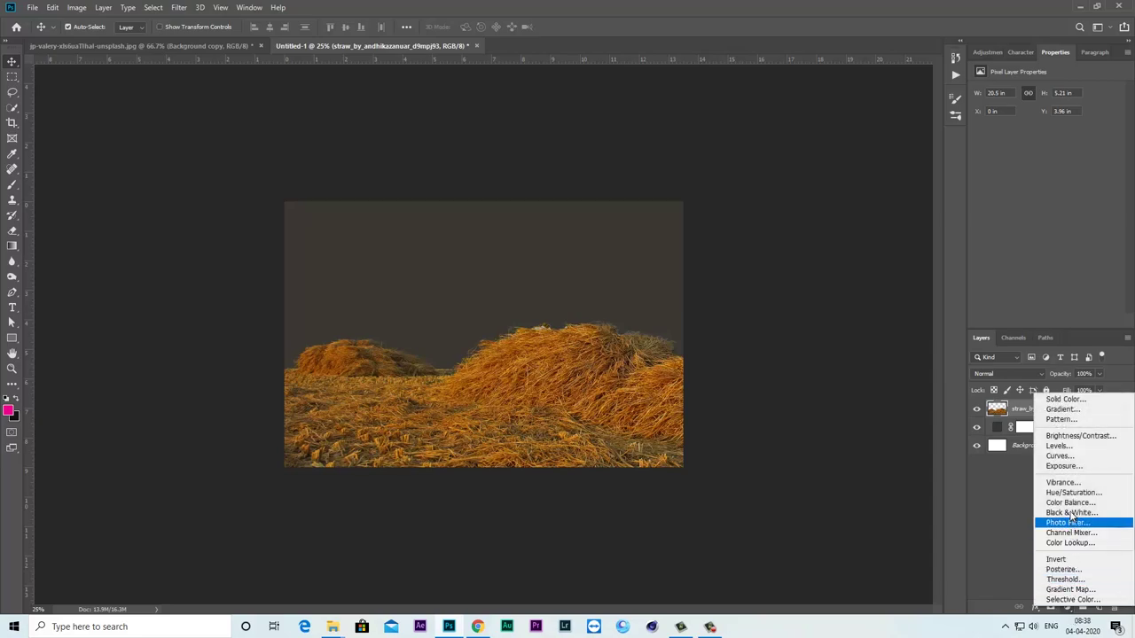
pyautogui.click(1068, 482)
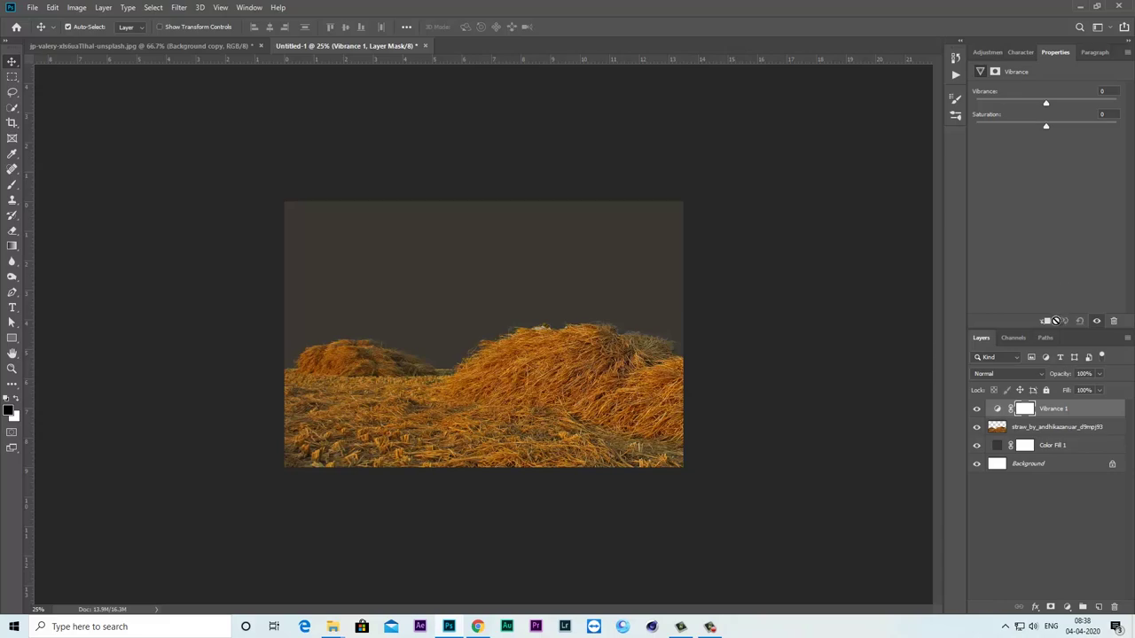
pyautogui.click(1054, 321)
pyautogui.moveTo(1047, 105); pyautogui.dragTo(1034, 106)
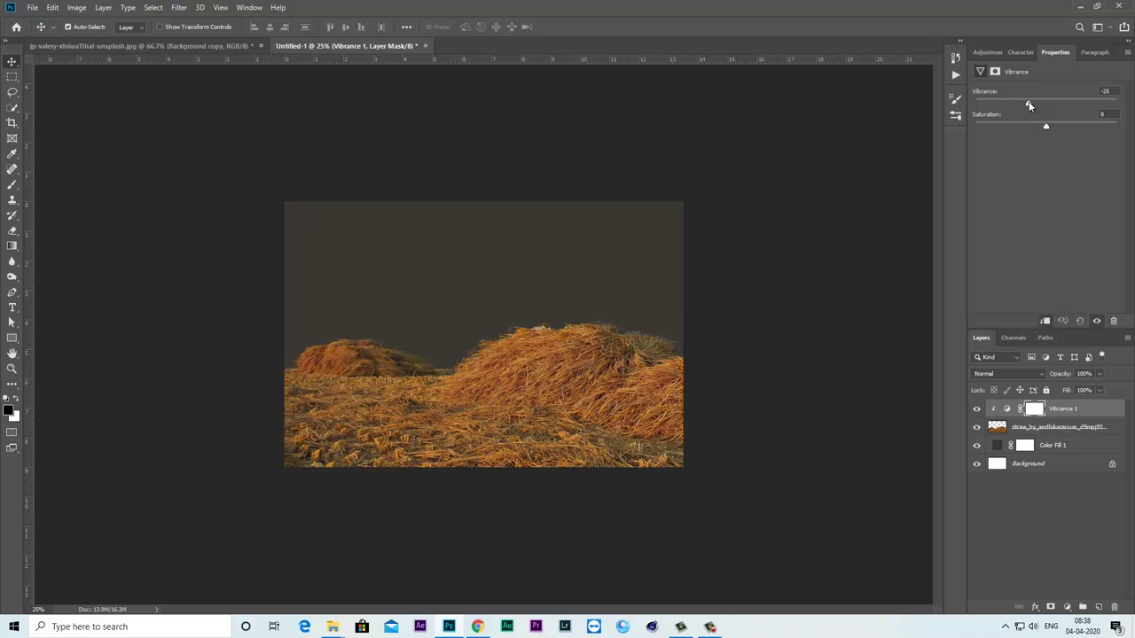
pyautogui.click(1043, 513)
pyautogui.click(1033, 433)
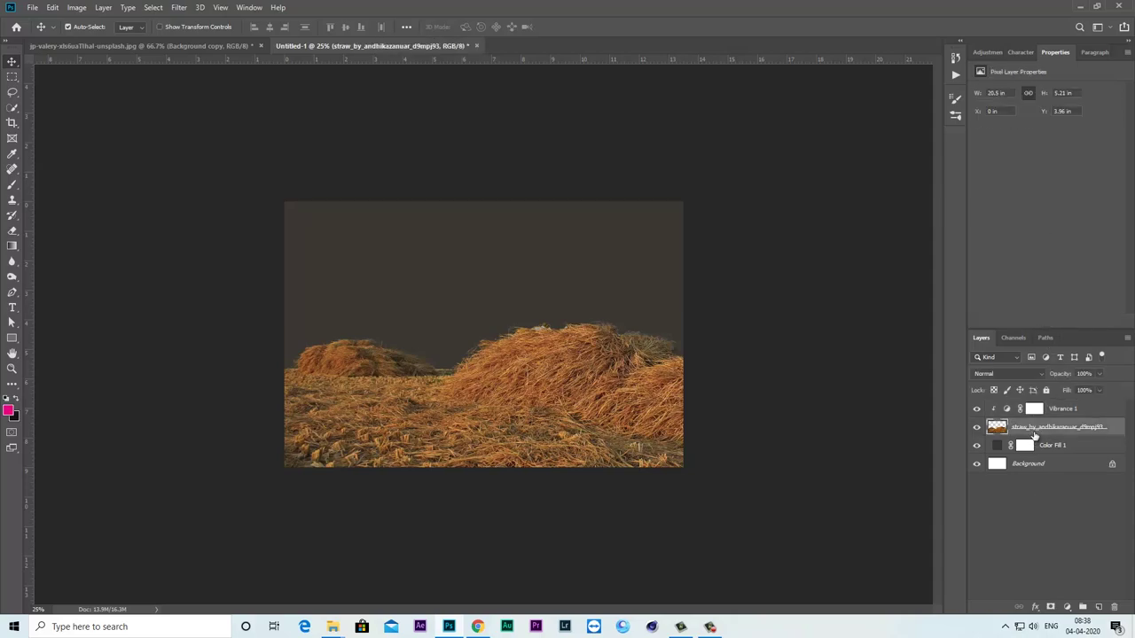
# - Add a mask to the straw layer and set a soft brush to 14% opacity
pyautogui.click(1051, 609)
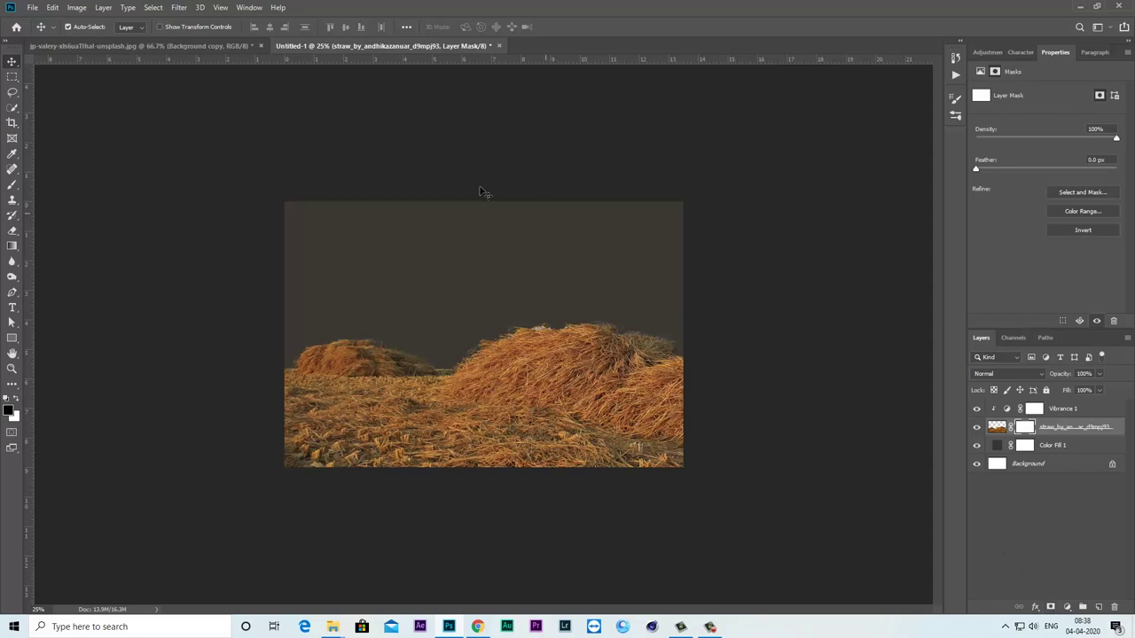
pyautogui.click(13, 184)
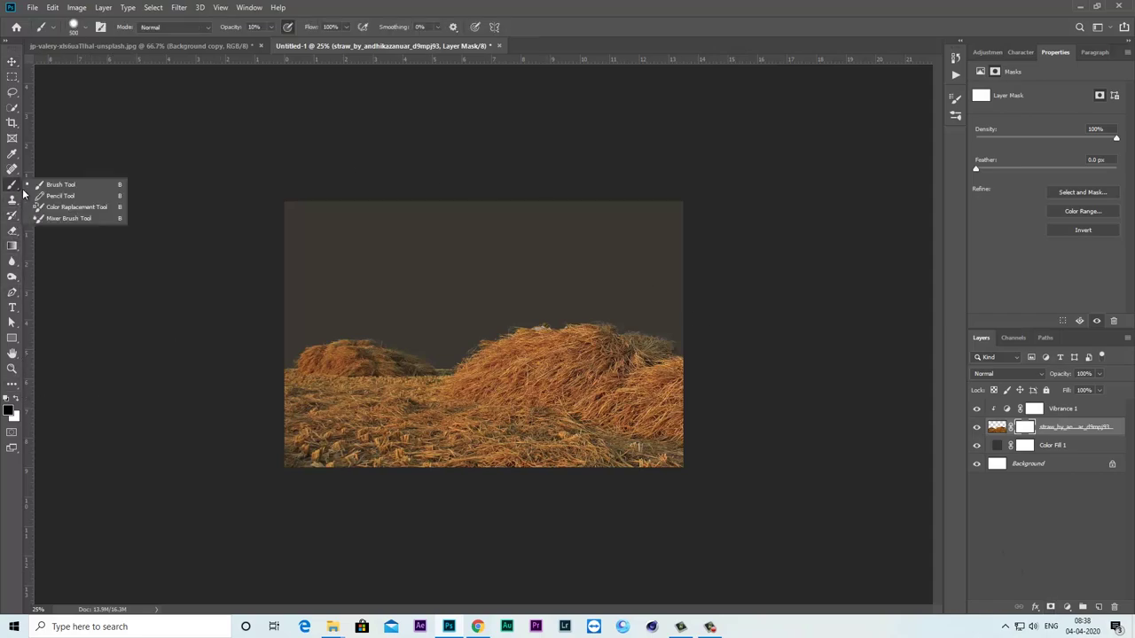
pyautogui.click(55, 185)
pyautogui.click(271, 28)
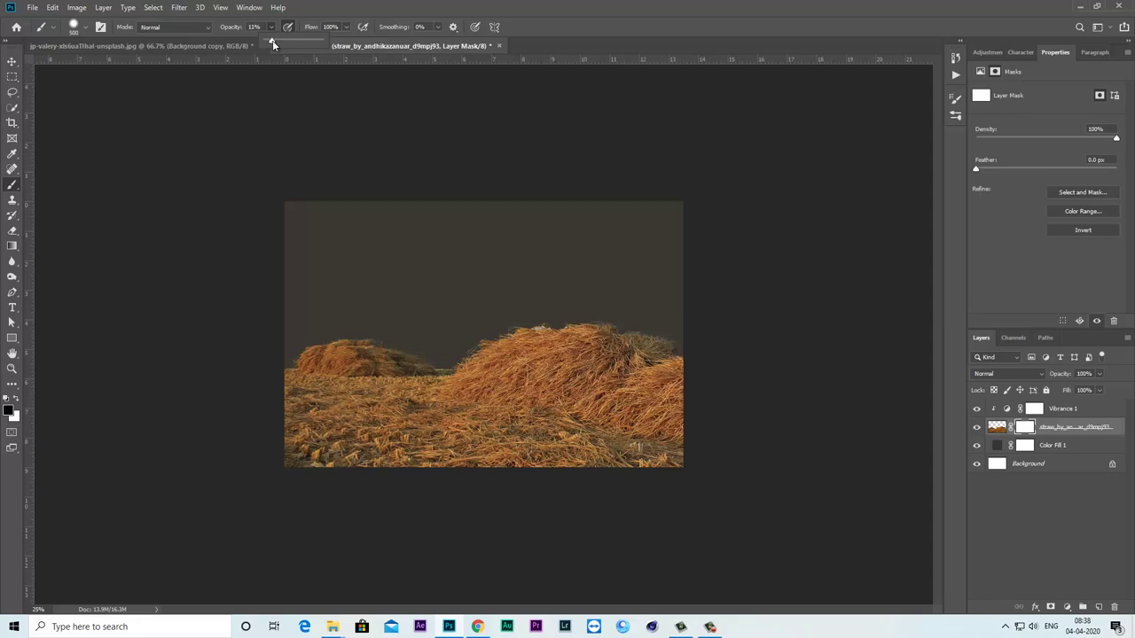
pyautogui.click(361, 8)
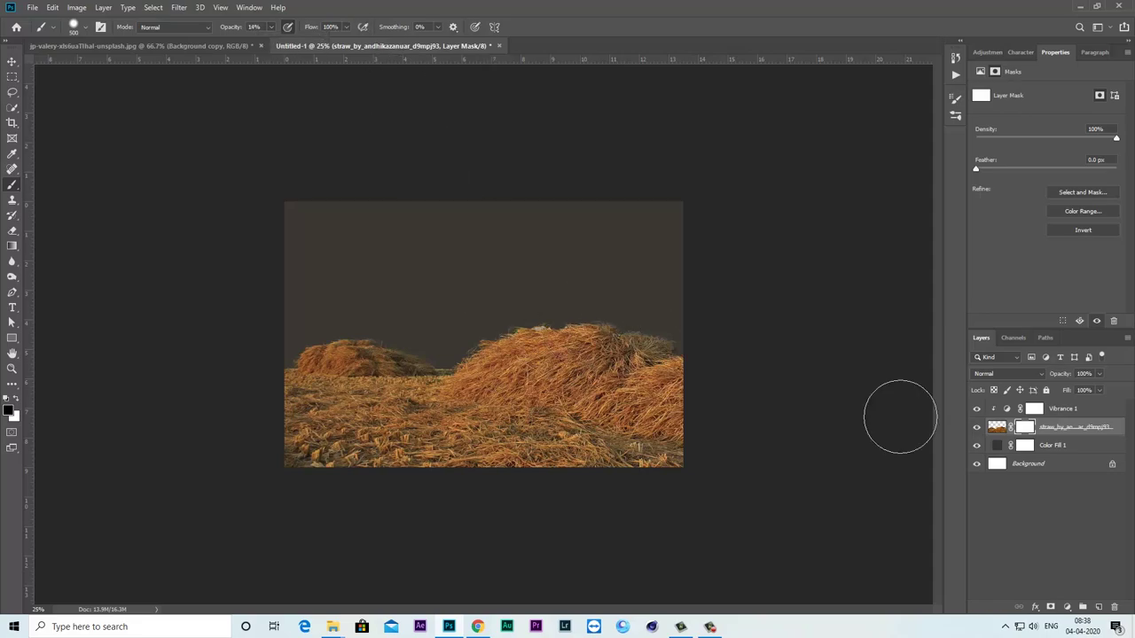
# - Paint the mask to fade the mound tops and left edge into haze, then add Layer 1 above Color Fill 1
pyautogui.moveTo(289, 350)
pyautogui.mouseDown()
pyautogui.moveTo(418, 342)
pyautogui.moveTo(565, 312)
pyautogui.mouseUp()
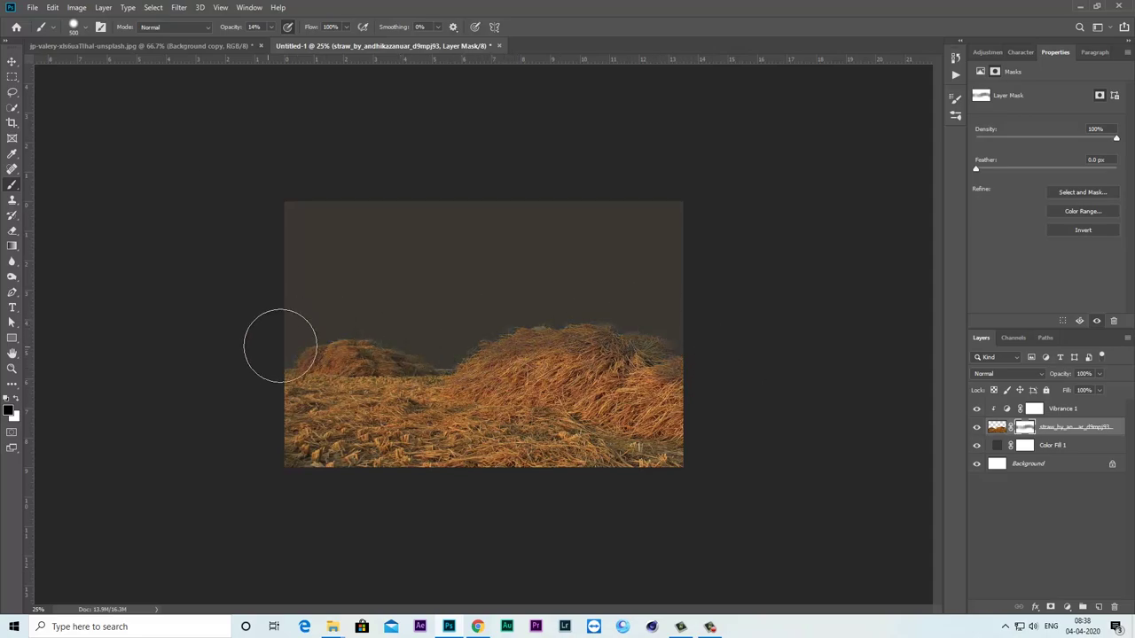
pyautogui.click(87, 27)
pyautogui.click(87, 29)
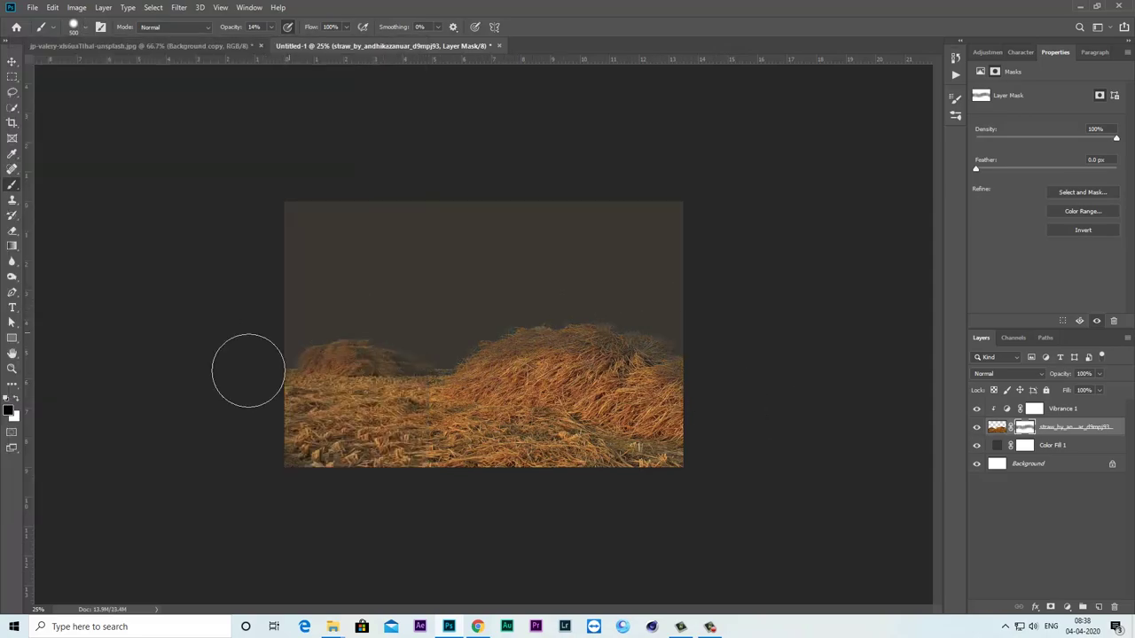
pyautogui.moveTo(379, 359); pyautogui.dragTo(310, 364)
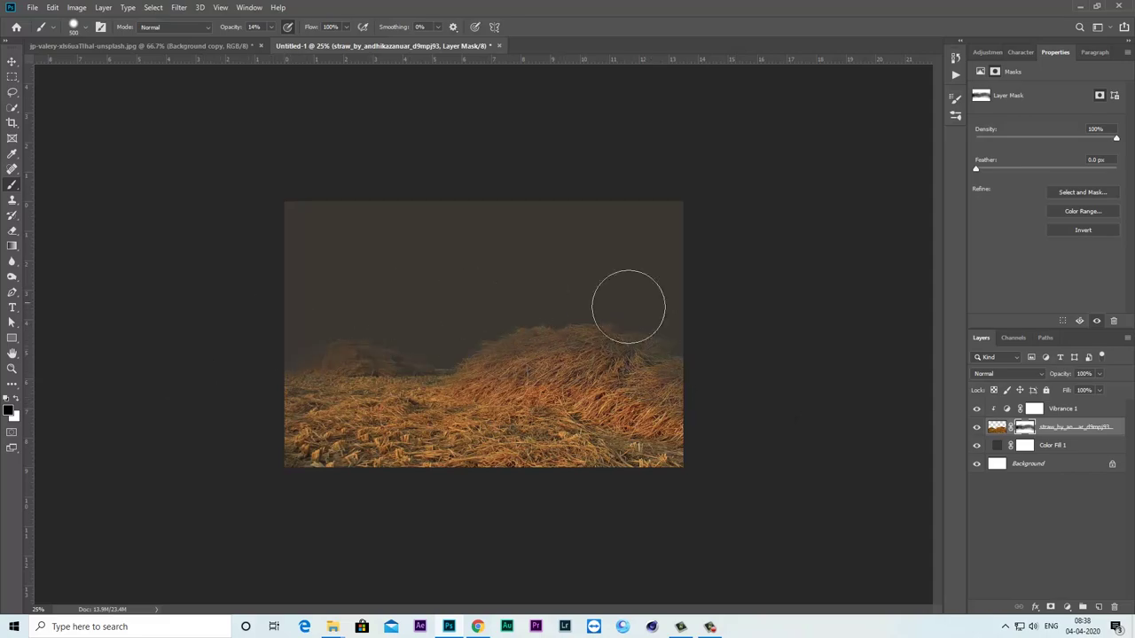
pyautogui.moveTo(595, 345)
pyautogui.mouseDown()
pyautogui.moveTo(412, 363)
pyautogui.moveTo(316, 355)
pyautogui.mouseUp()
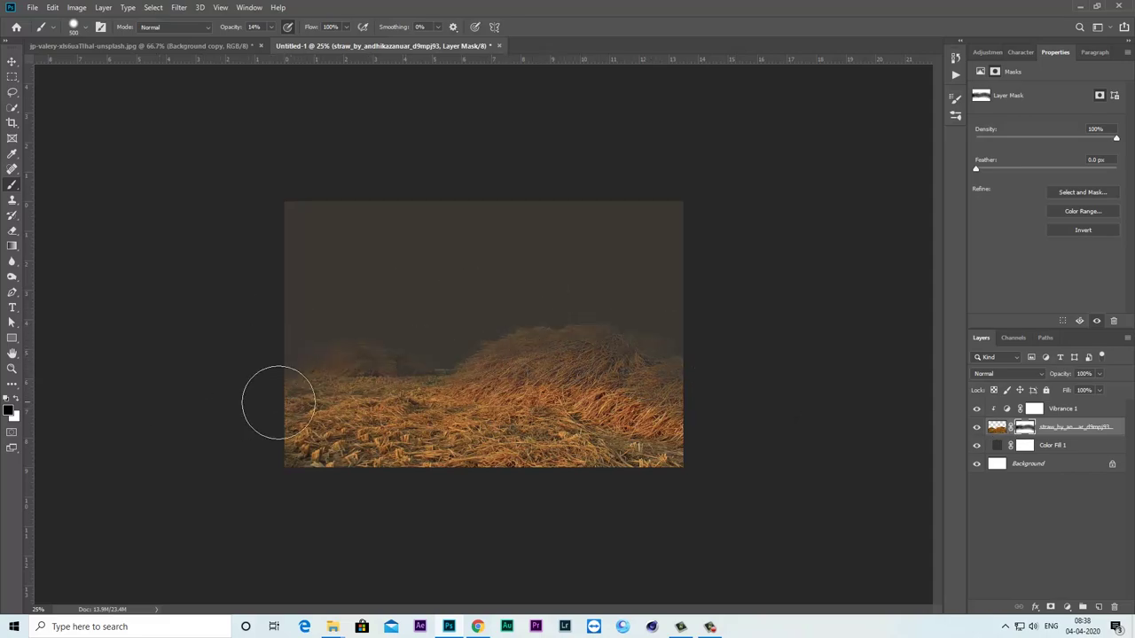
pyautogui.click(976, 428)
pyautogui.click(976, 428)
pyautogui.click(1053, 451)
pyautogui.click(1101, 606)
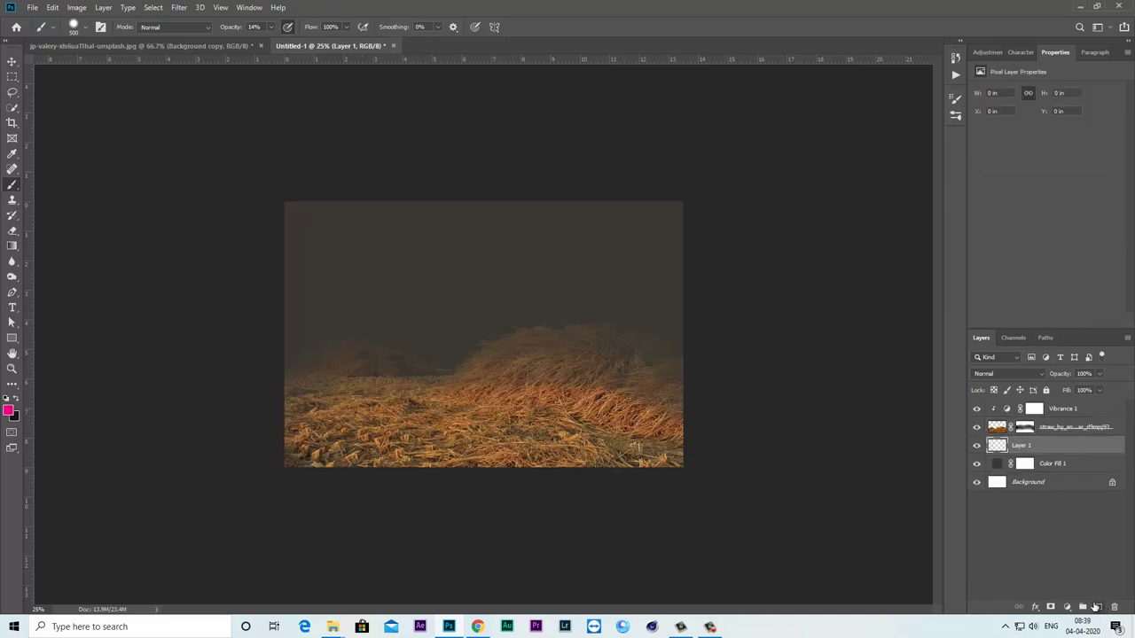
# - Paint low-opacity dark brown haze strokes across the horizon on Layer 1
pyautogui.click(8, 412)
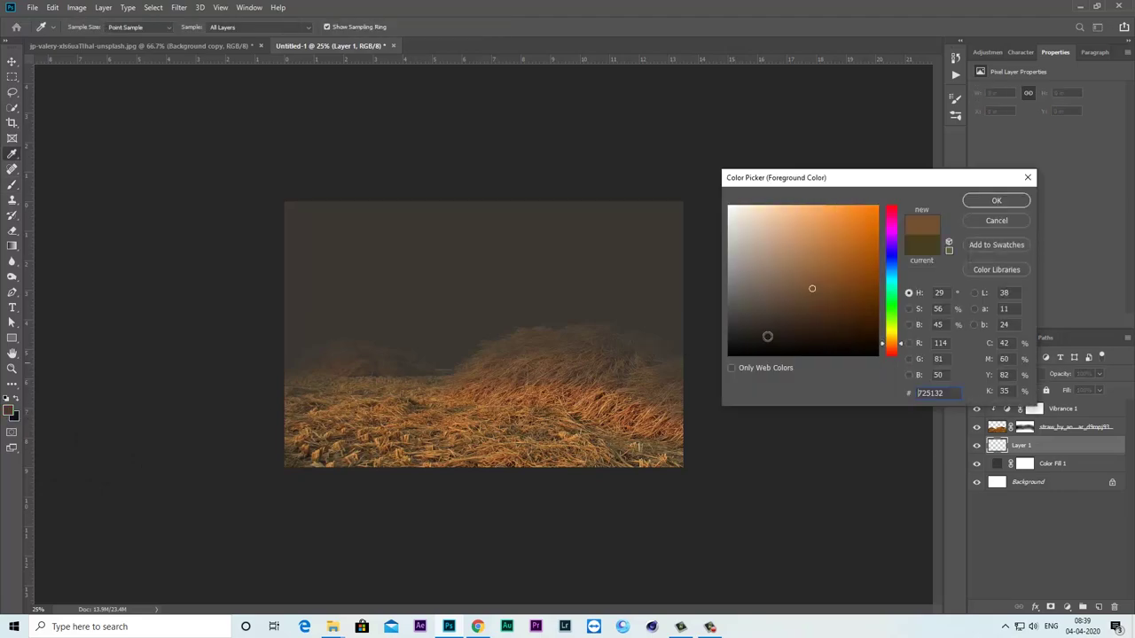
pyautogui.moveTo(810, 296); pyautogui.dragTo(789, 317)
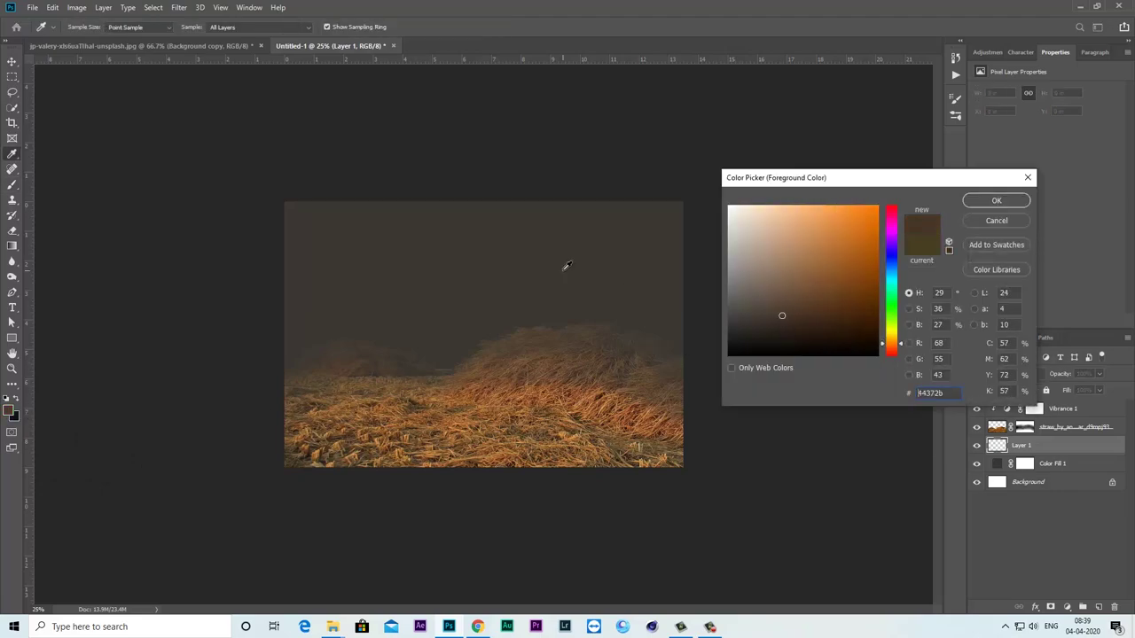
pyautogui.moveTo(567, 265); pyautogui.dragTo(709, 284)
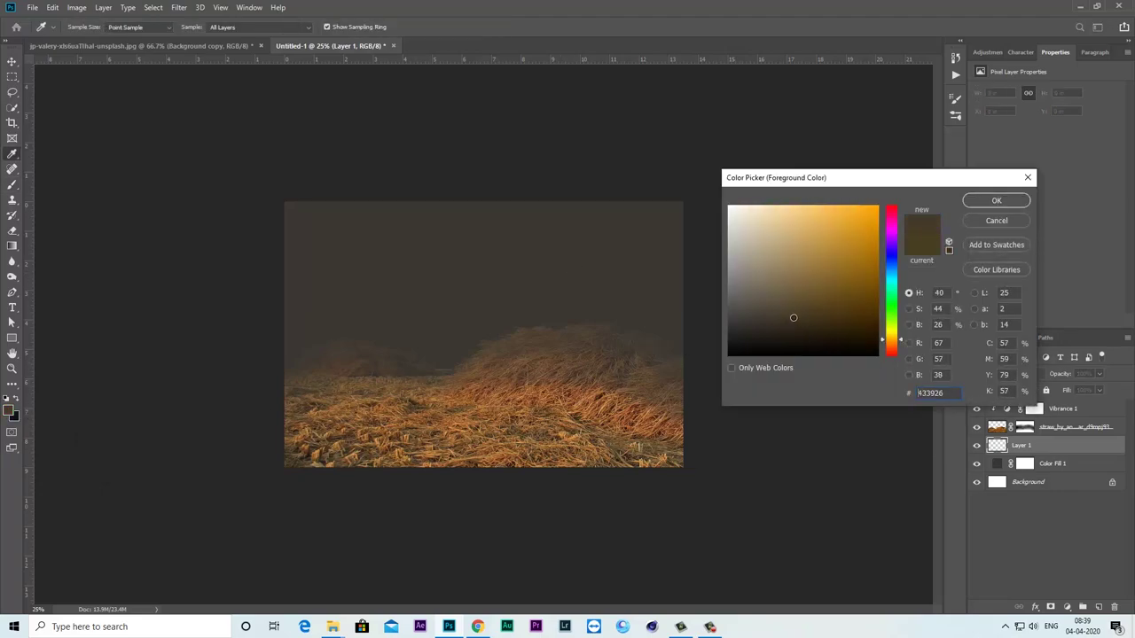
pyautogui.press('Return')
pyautogui.press('b')
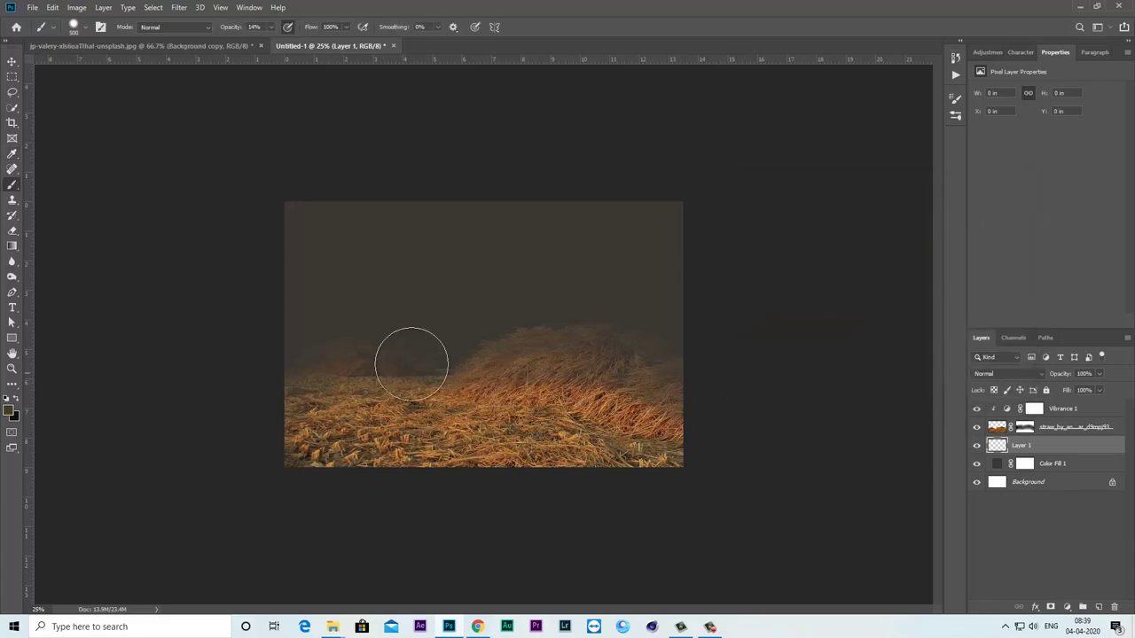
pyautogui.moveTo(357, 369)
pyautogui.mouseDown()
pyautogui.moveTo(304, 380)
pyautogui.moveTo(489, 373)
pyautogui.moveTo(313, 377)
pyautogui.moveTo(466, 367)
pyautogui.mouseUp()
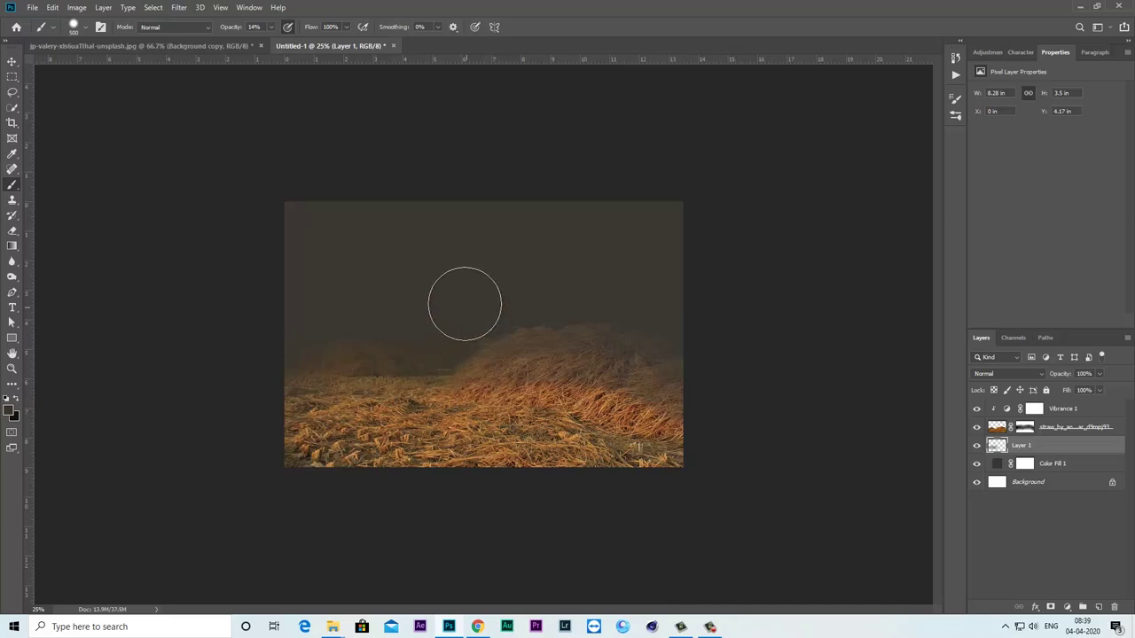
pyautogui.moveTo(396, 374)
pyautogui.mouseDown()
pyautogui.moveTo(337, 376)
pyautogui.moveTo(644, 385)
pyautogui.moveTo(490, 367)
pyautogui.mouseUp()
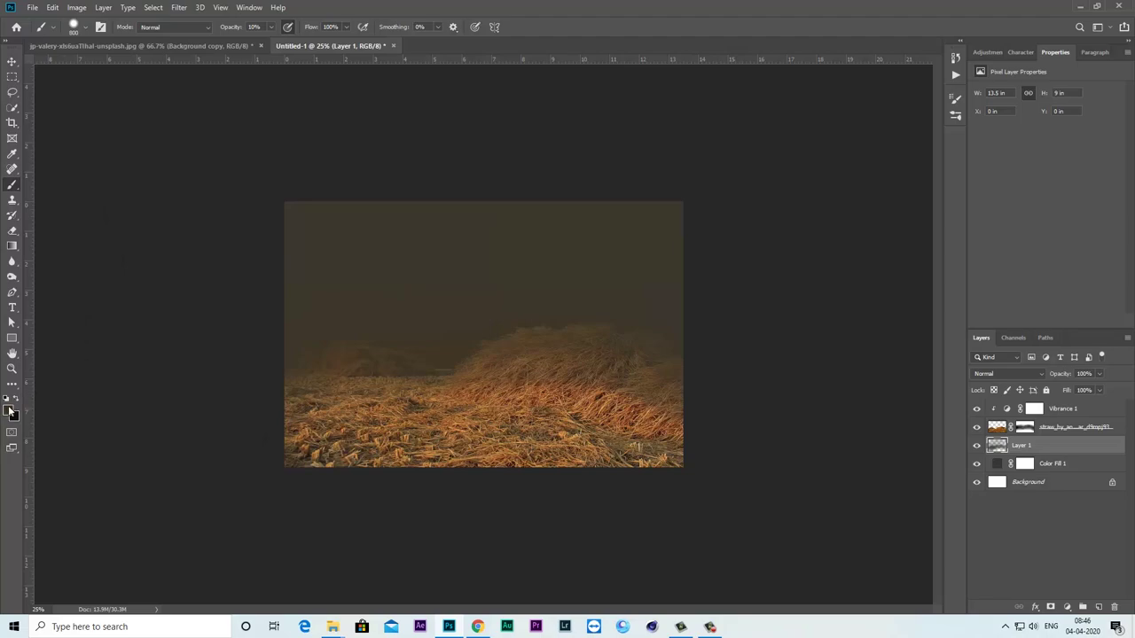
# - Fade the straw mound's top into the fog by painting its mask black at 16% opacity
pyautogui.press('0')
pyautogui.hotkey('ctrl', '+')
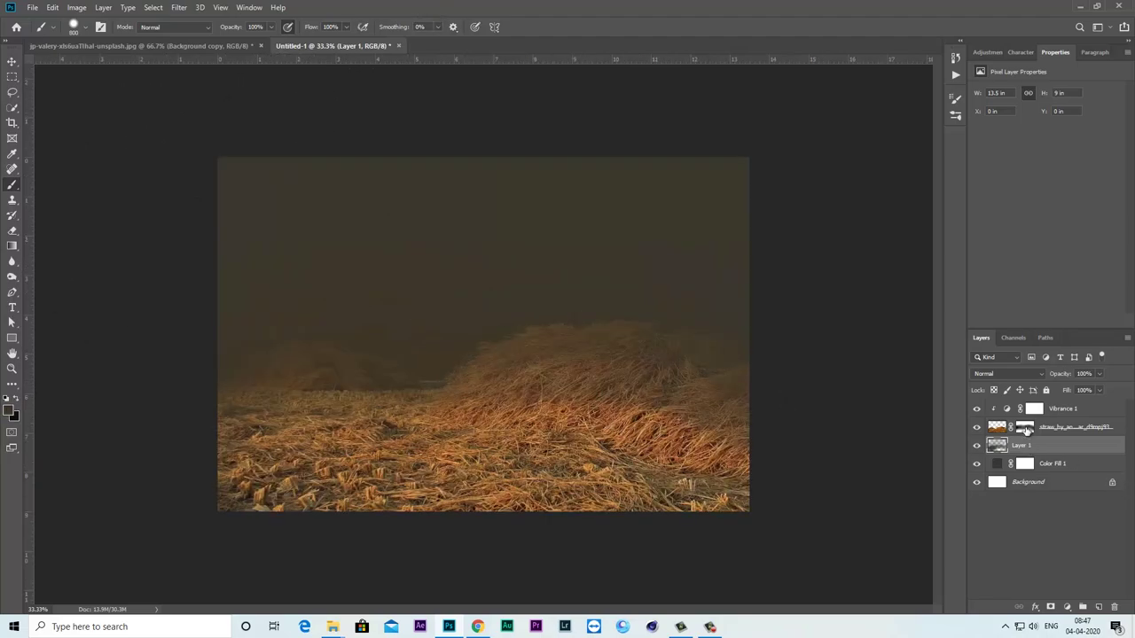
pyautogui.click(1025, 428)
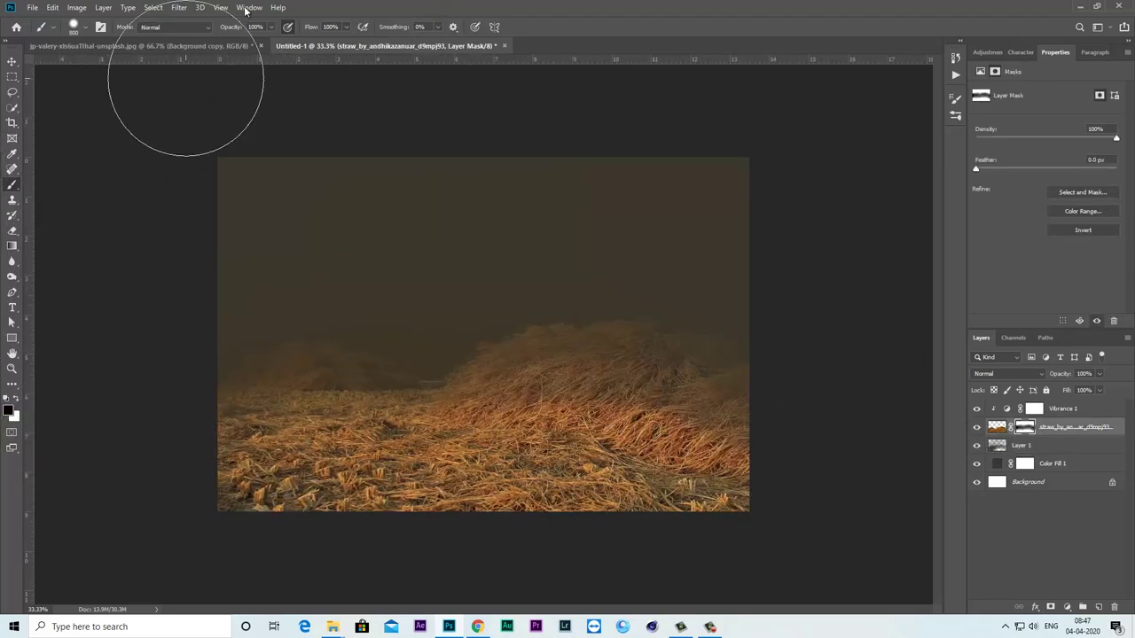
pyautogui.click(271, 27)
pyautogui.write('16')
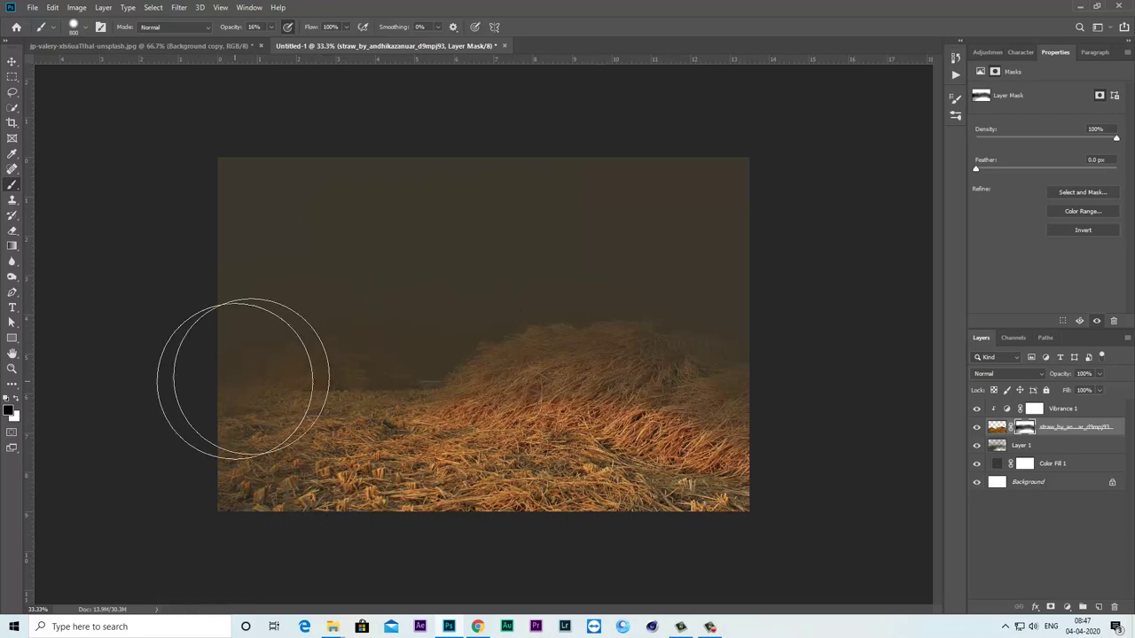
pyautogui.moveTo(468, 292); pyautogui.dragTo(689, 339)
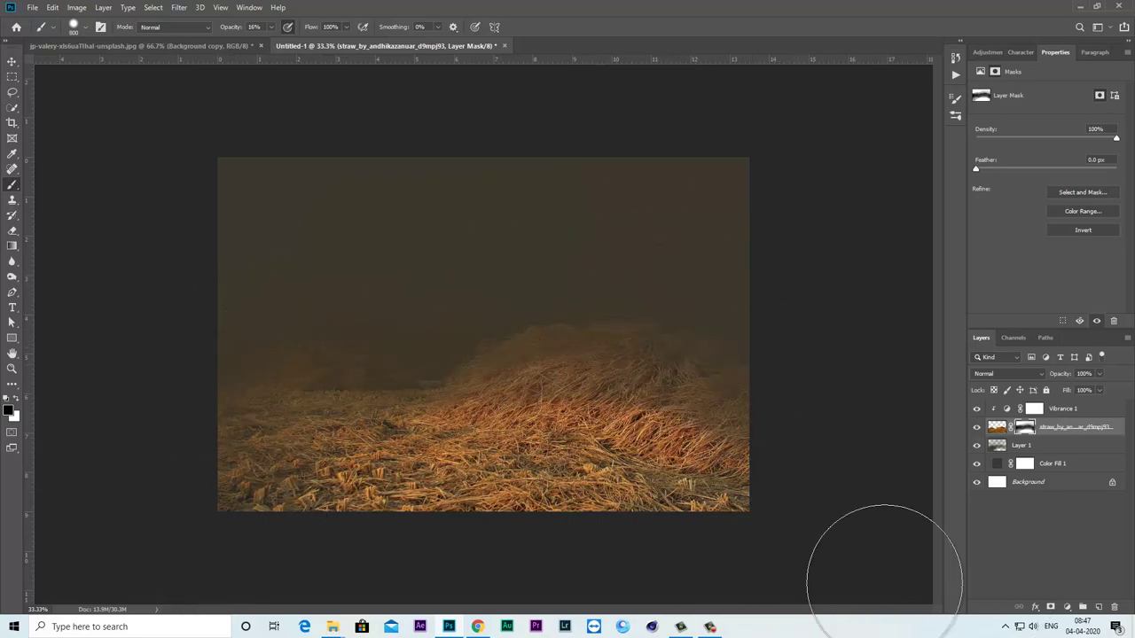
pyautogui.moveTo(440, 290); pyautogui.dragTo(388, 325)
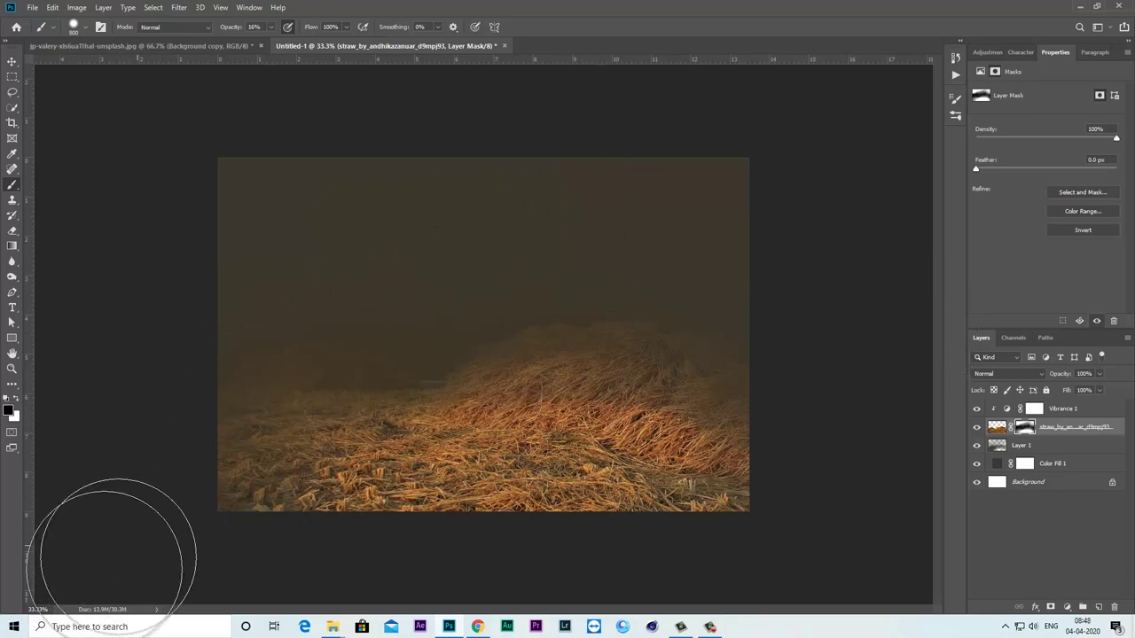
# - Deepen the haze over the straw by brushing more fog on Layer 1
pyautogui.click(1020, 450)
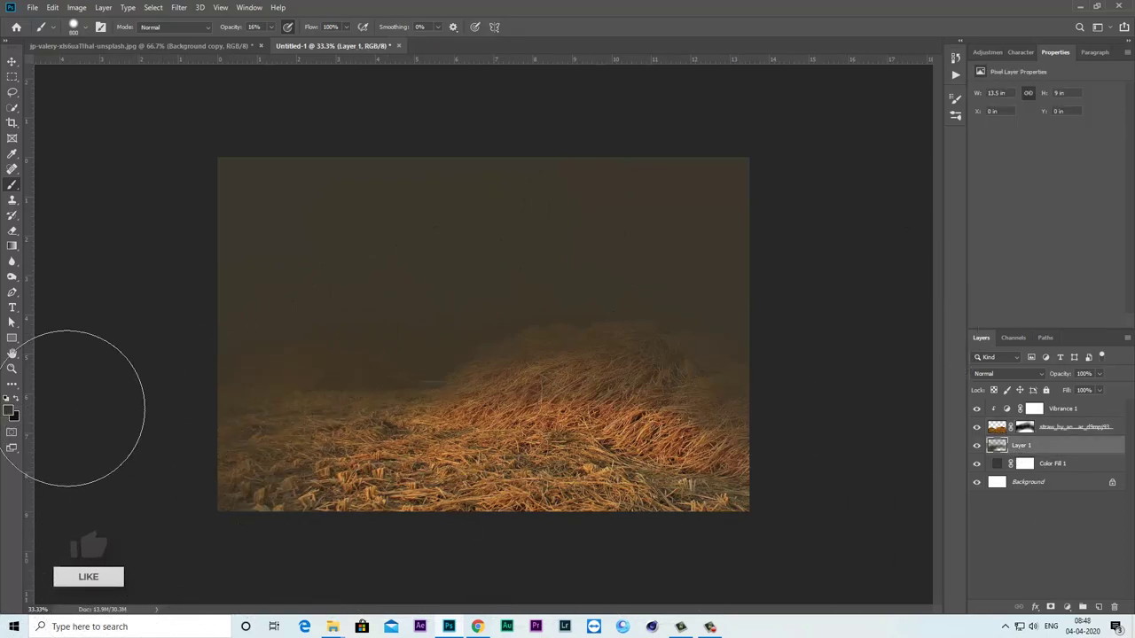
pyautogui.moveTo(417, 372); pyautogui.dragTo(340, 437)
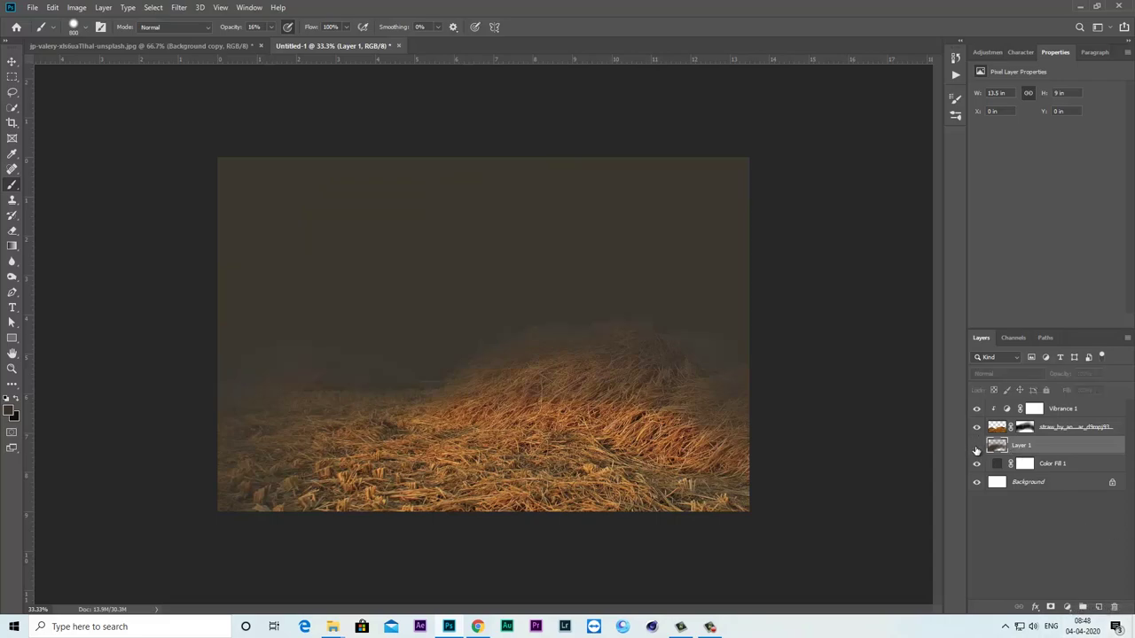
pyautogui.click(1081, 411)
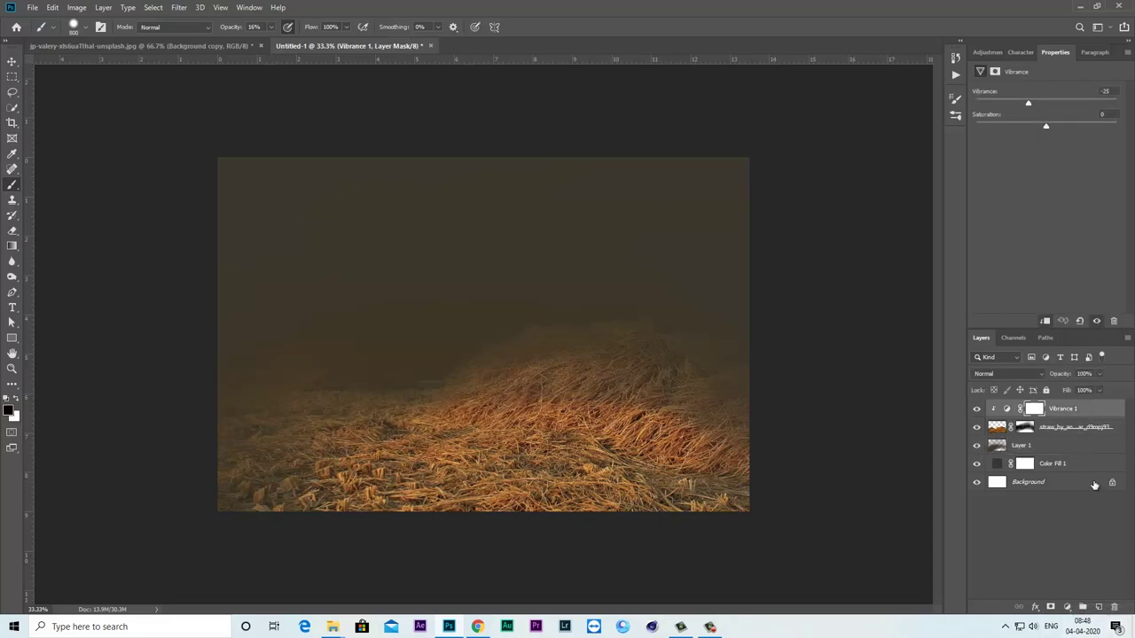
# - Copy the cut-out deer from the elk photo into the straw scene with the Move tool
pyautogui.click(123, 46)
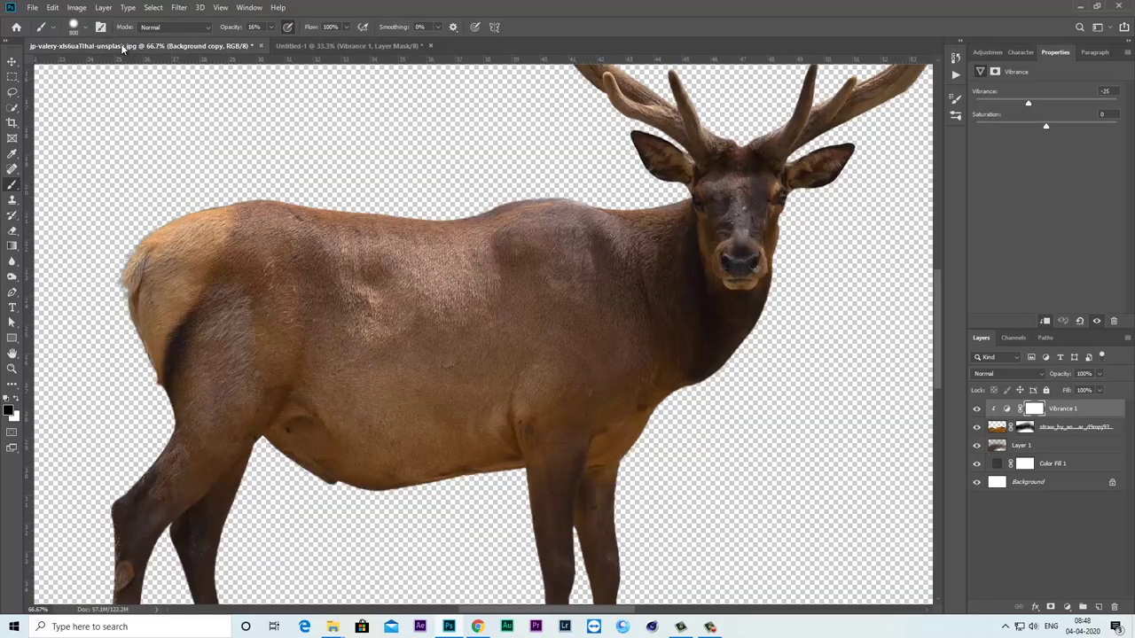
pyautogui.hotkey('ctrl', '-')
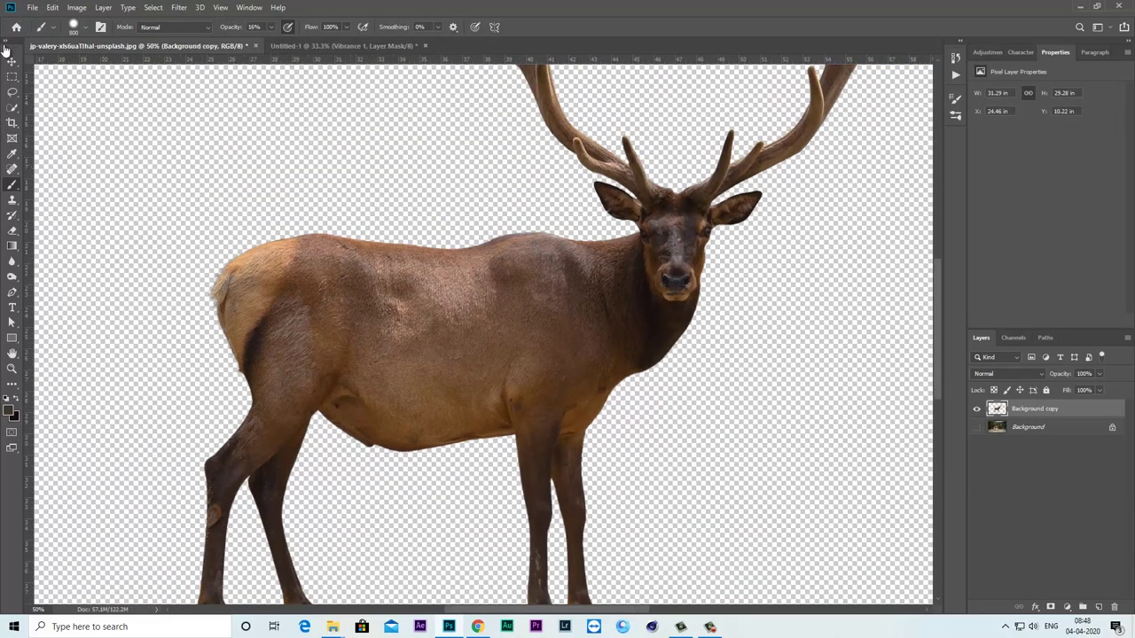
pyautogui.click(11, 60)
pyautogui.moveTo(421, 310)
pyautogui.mouseDown()
pyautogui.moveTo(422, 339)
pyautogui.moveTo(468, 326)
pyautogui.mouseUp()
# - Scale the deer down to about 39%, tilt it slightly, and place it near centre
pyautogui.hotkey('ctrl', 't')
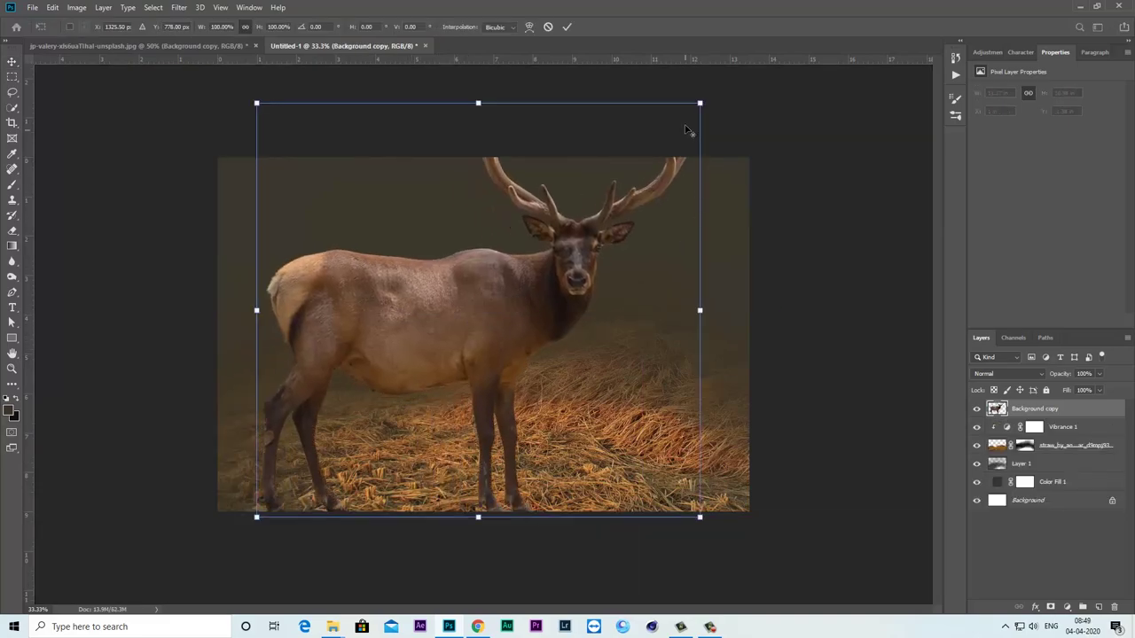
pyautogui.moveTo(700, 102); pyautogui.dragTo(580, 215)
pyautogui.moveTo(499, 303)
pyautogui.mouseDown()
pyautogui.moveTo(477, 359)
pyautogui.moveTo(492, 358)
pyautogui.mouseUp()
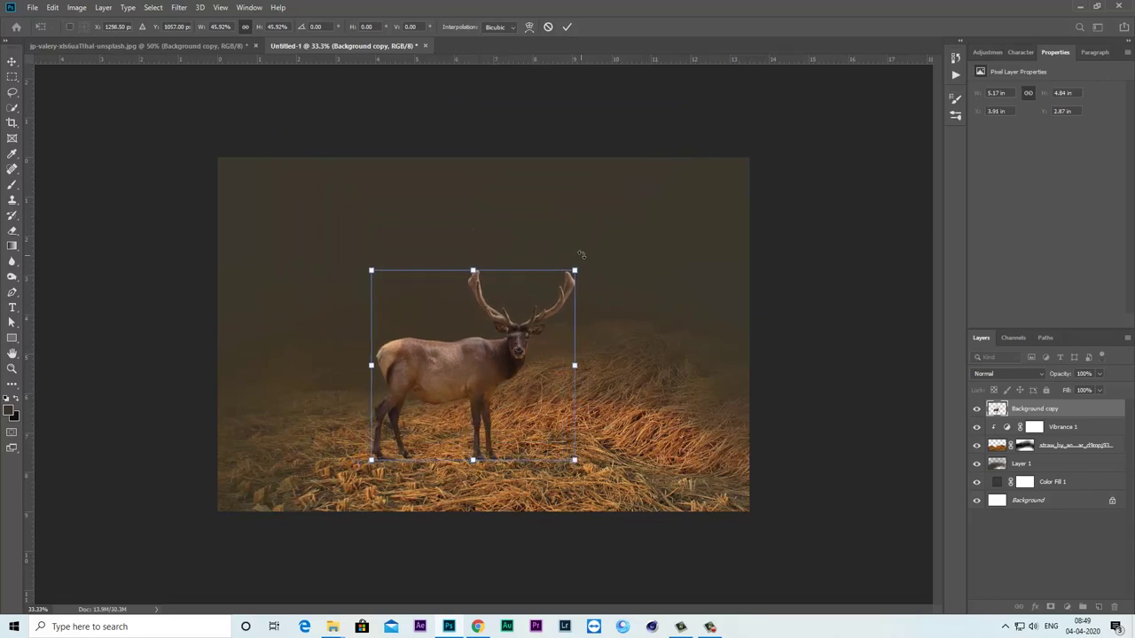
pyautogui.moveTo(578, 253); pyautogui.dragTo(547, 296)
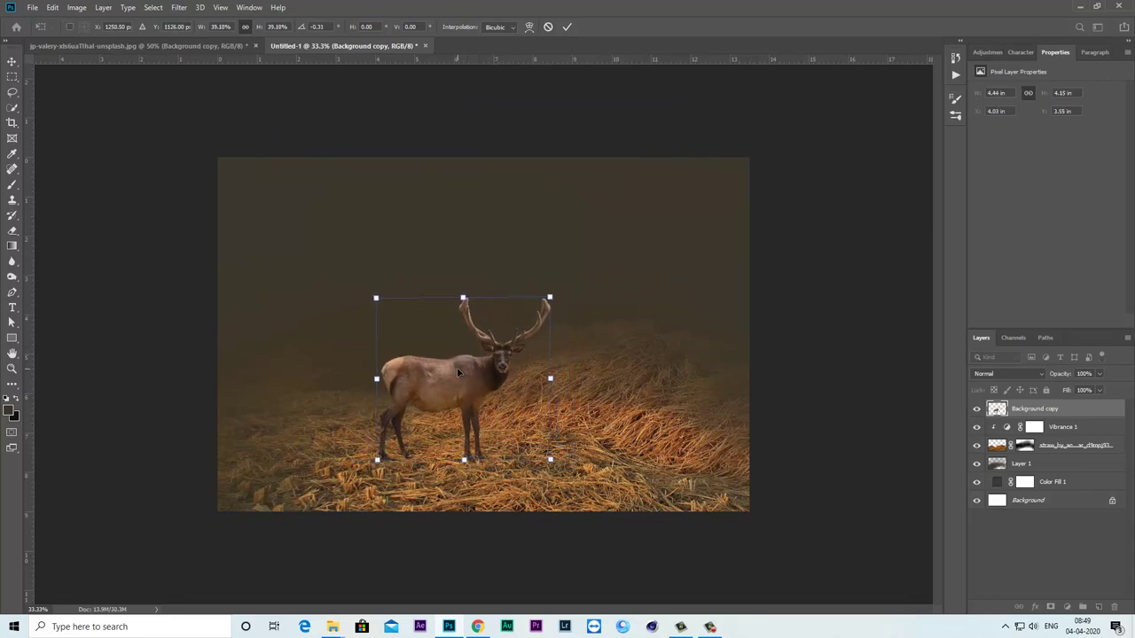
pyautogui.press('Return')
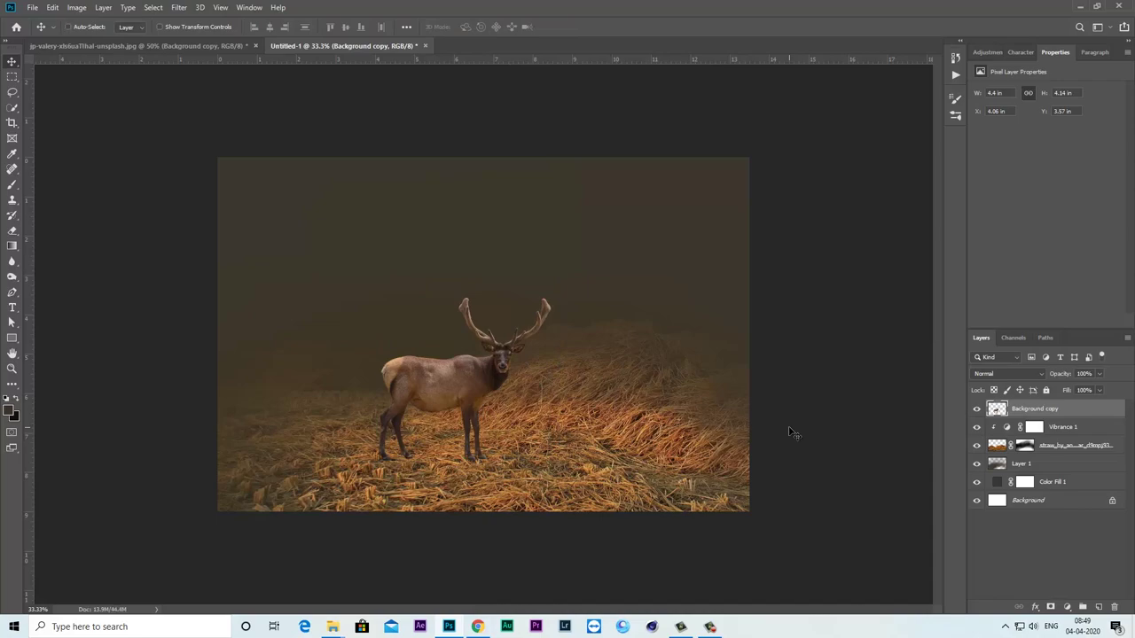
# - Add a Brightness/Contrast layer clipped to the deer, with brightness -108 and contrast 24
pyautogui.hotkey('ctrl', '+')
pyautogui.click(978, 408)
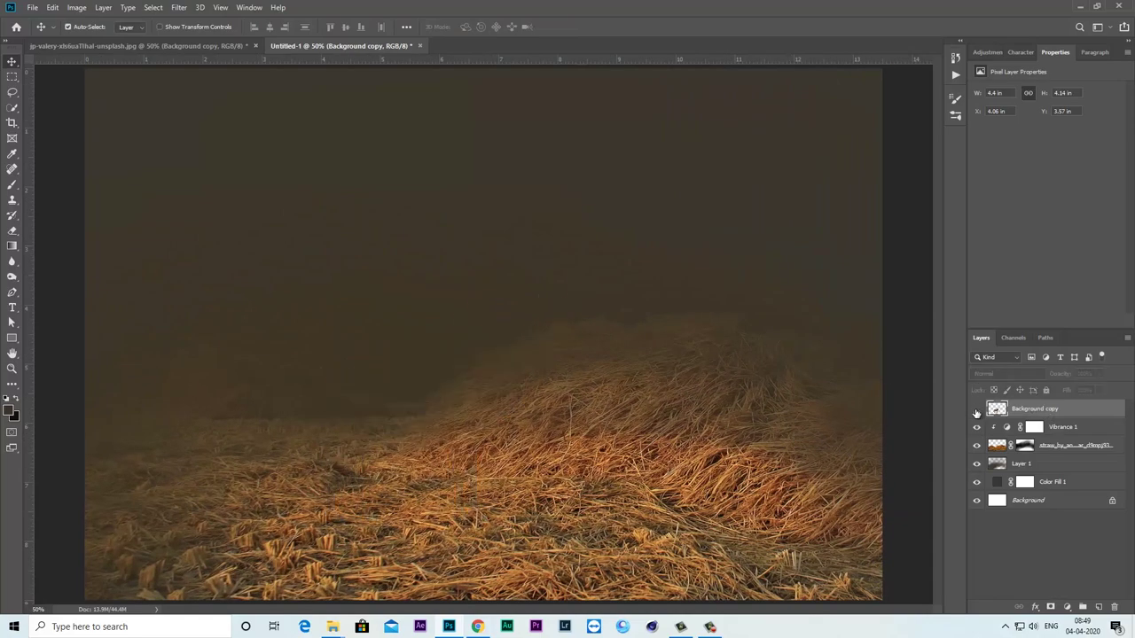
pyautogui.click(978, 409)
pyautogui.click(1068, 608)
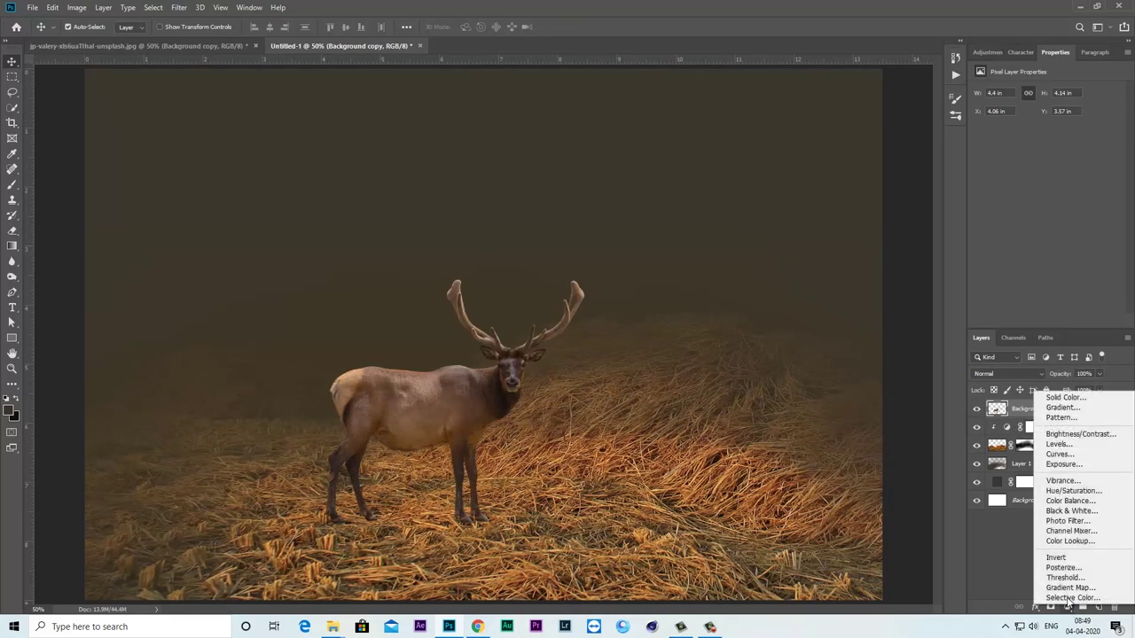
pyautogui.click(1077, 436)
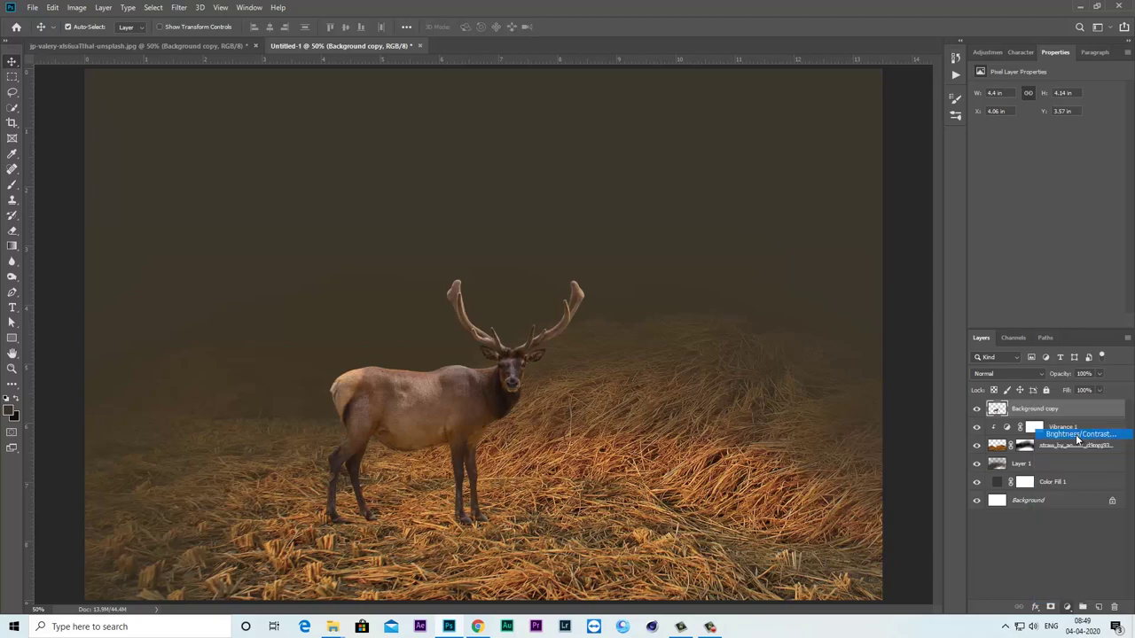
pyautogui.click(1045, 322)
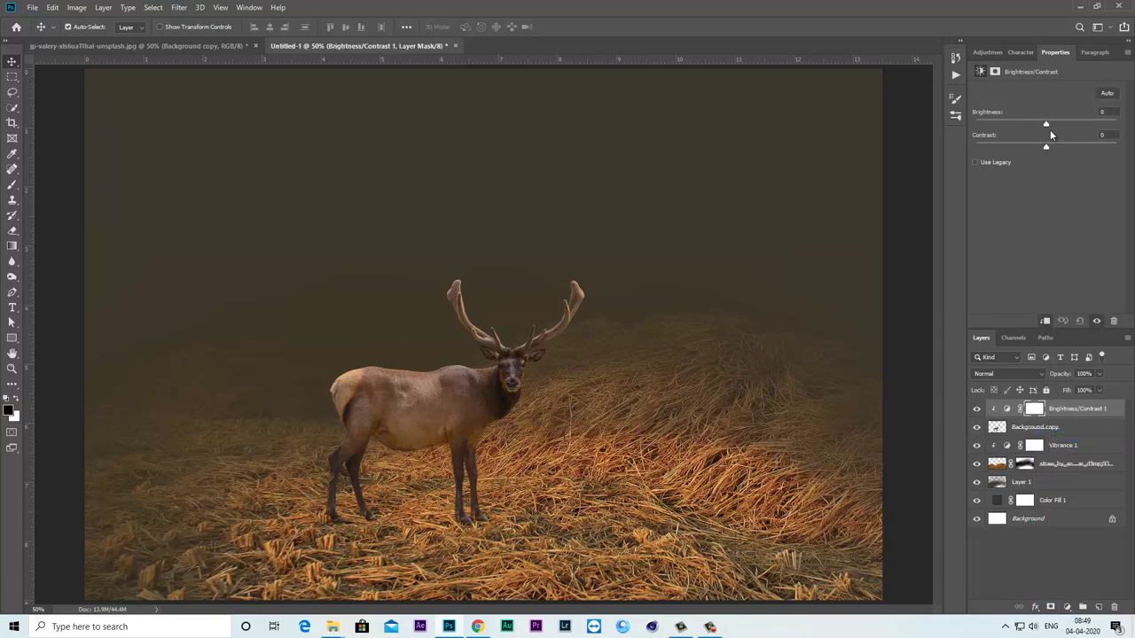
pyautogui.moveTo(1046, 125); pyautogui.dragTo(994, 125)
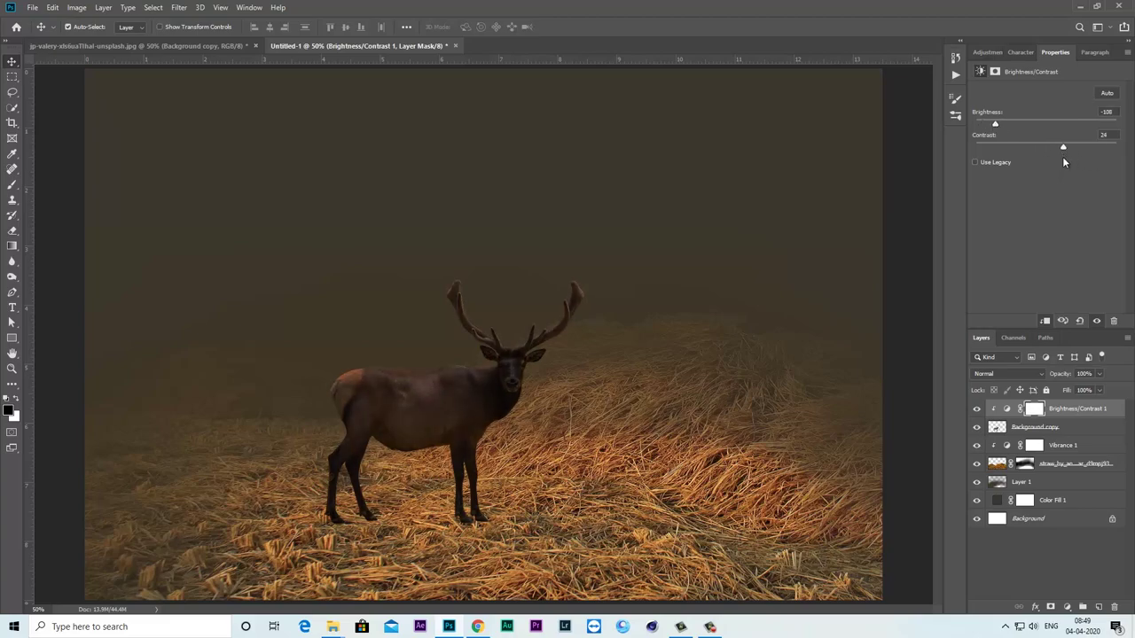
pyautogui.click(1038, 412)
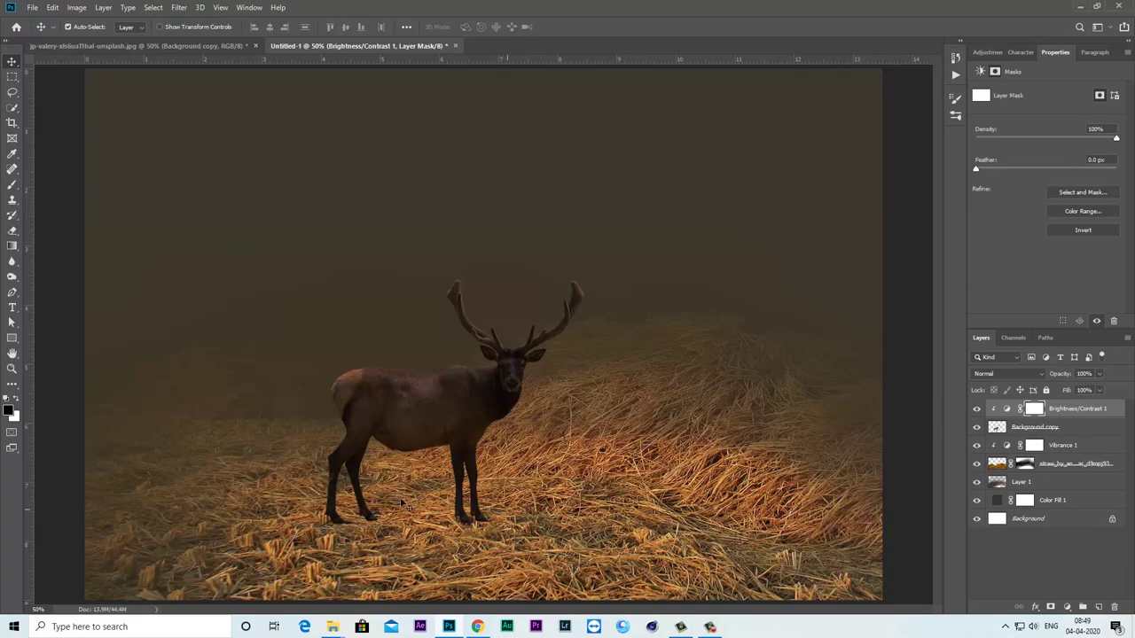
# - Set up a smaller brush at 45% opacity and zoom to 100% on the deer
pyautogui.moveTo(15, 191); pyautogui.dragTo(55, 186)
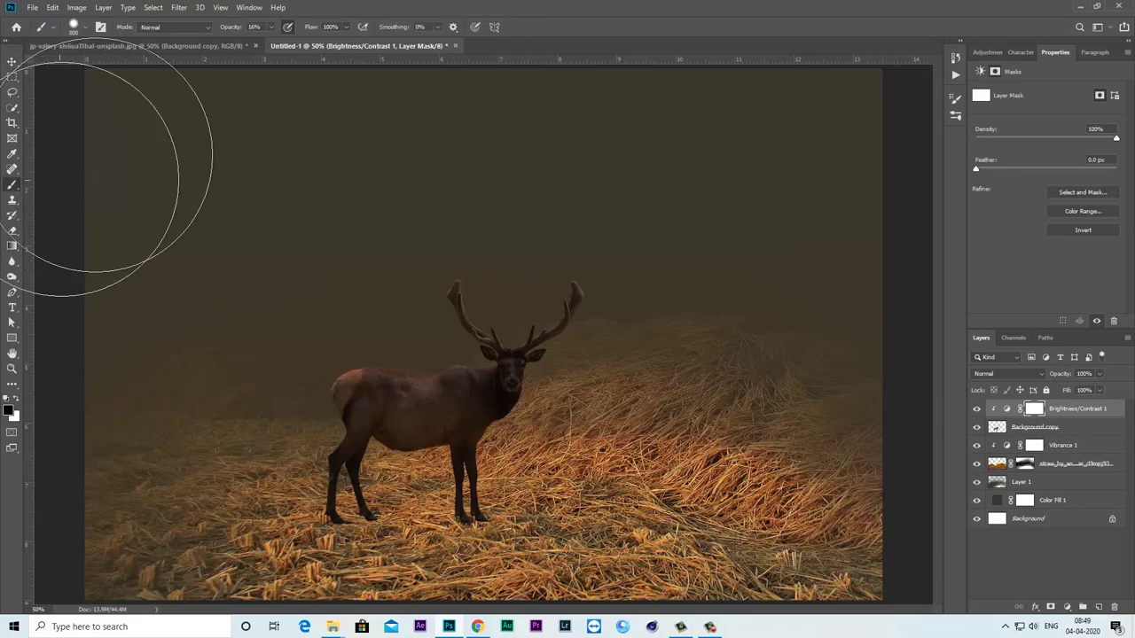
pyautogui.press('[')
pyautogui.press('[')
pyautogui.press('[')
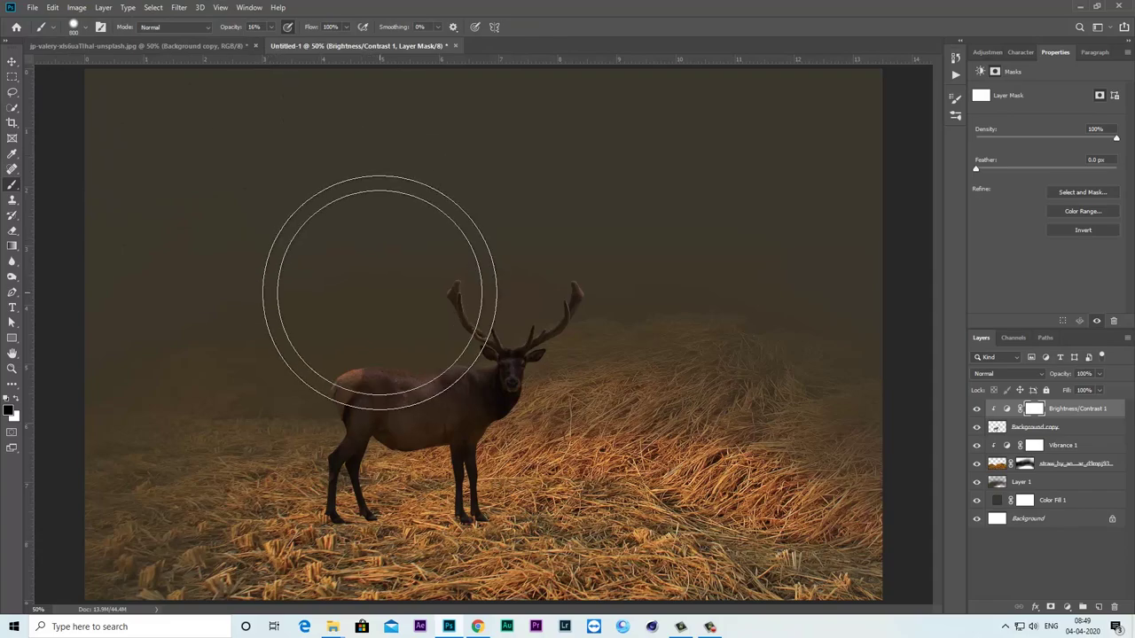
pyautogui.press('[')
pyautogui.press('[')
pyautogui.hotkey('ctrl', '+')
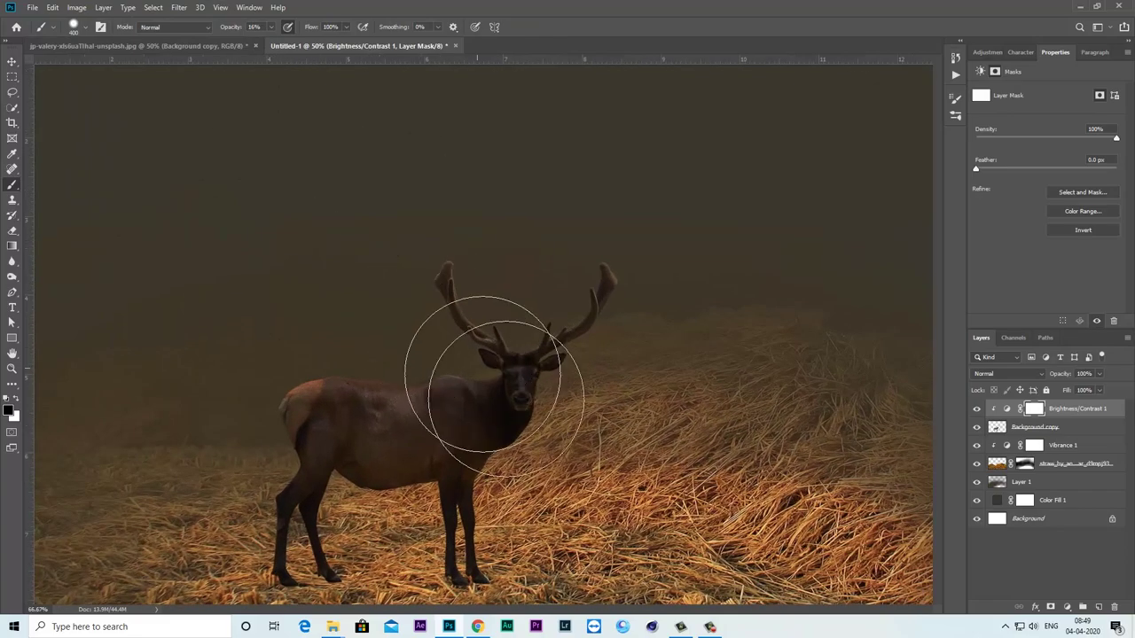
pyautogui.press('[')
pyautogui.press('[')
pyautogui.press('[')
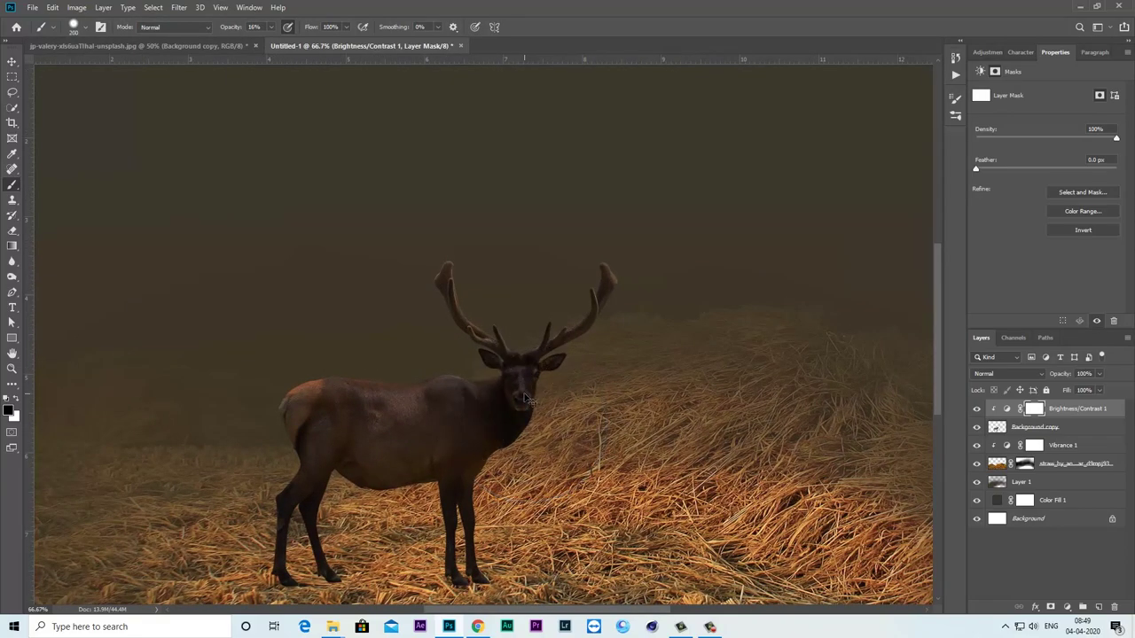
pyautogui.hotkey('ctrl', '+')
pyautogui.moveTo(519, 393)
pyautogui.mouseDown()
pyautogui.moveTo(545, 325)
pyautogui.moveTo(548, 351)
pyautogui.mouseUp()
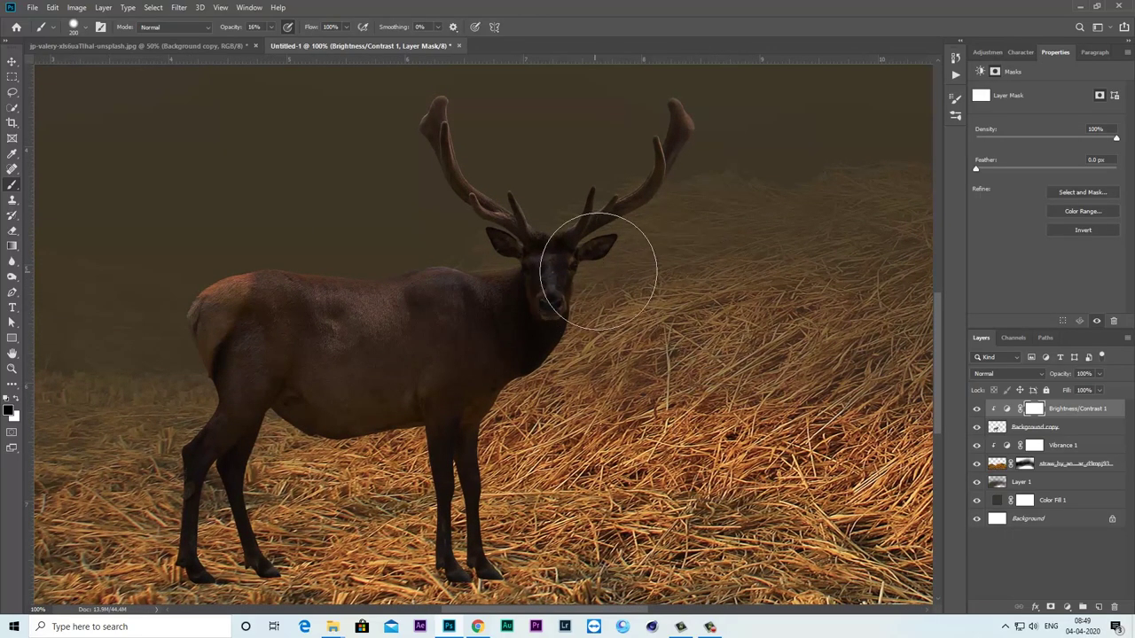
pyautogui.moveTo(275, 30); pyautogui.dragTo(288, 44)
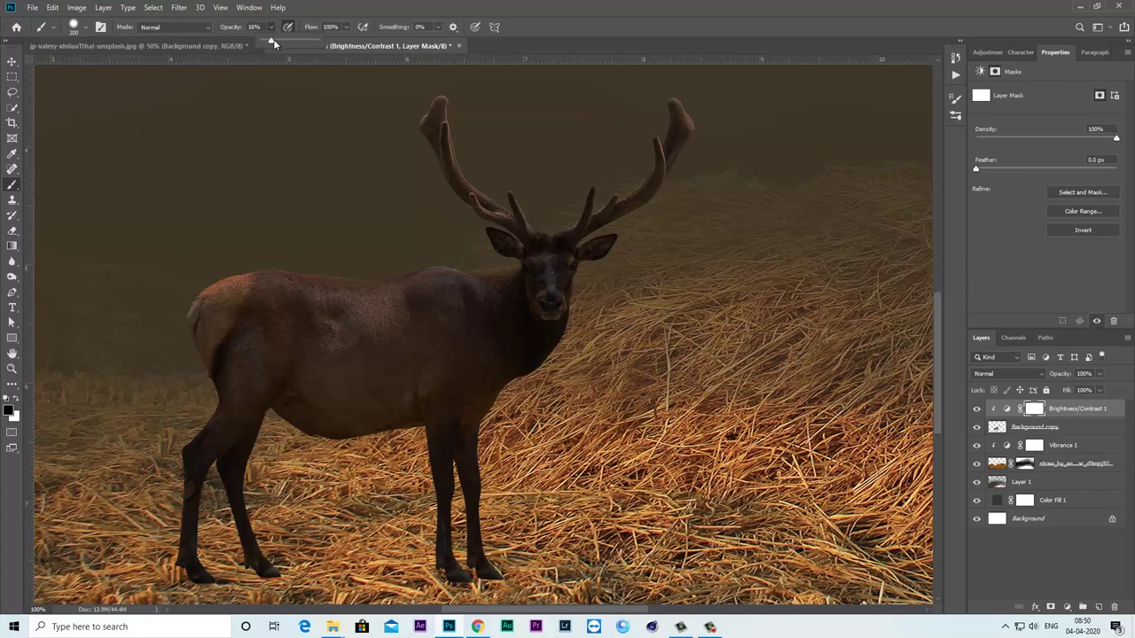
# - Paint the mask over the deer's face, neck, chest and upper right antler, then enlarge the brush
pyautogui.moveTo(568, 271); pyautogui.dragTo(557, 292)
pyautogui.moveTo(558, 359); pyautogui.dragTo(487, 461)
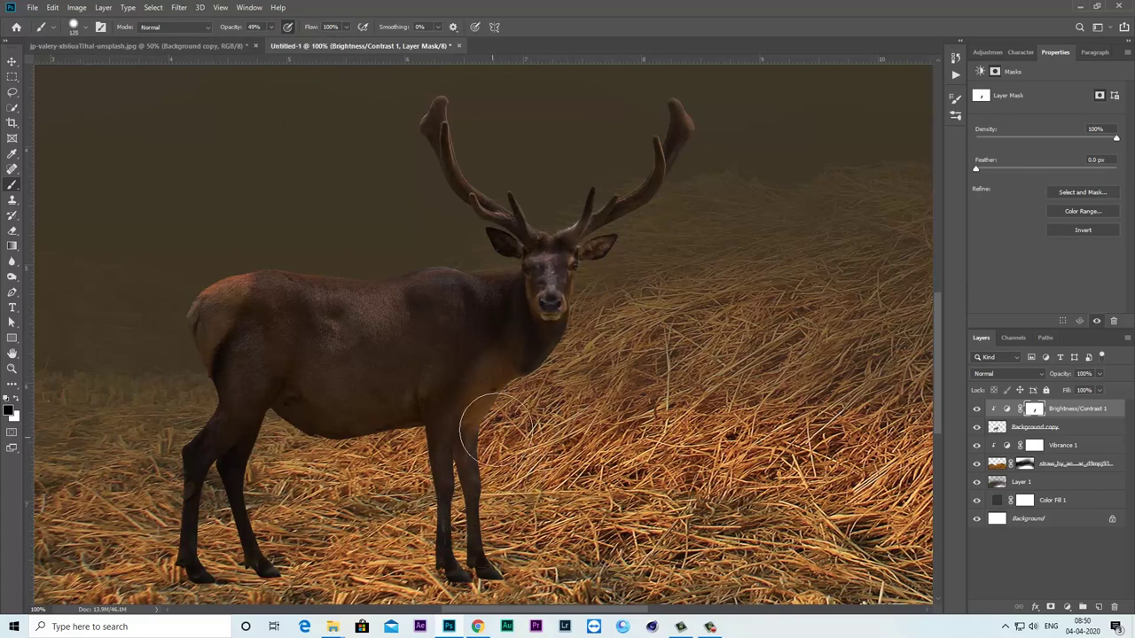
pyautogui.moveTo(629, 185)
pyautogui.mouseDown()
pyautogui.moveTo(671, 160)
pyautogui.moveTo(539, 216)
pyautogui.moveTo(416, 76)
pyautogui.moveTo(482, 156)
pyautogui.moveTo(456, 182)
pyautogui.moveTo(588, 263)
pyautogui.moveTo(548, 361)
pyautogui.moveTo(517, 349)
pyautogui.mouseUp()
pyautogui.click(80, 27)
pyautogui.press('Return')
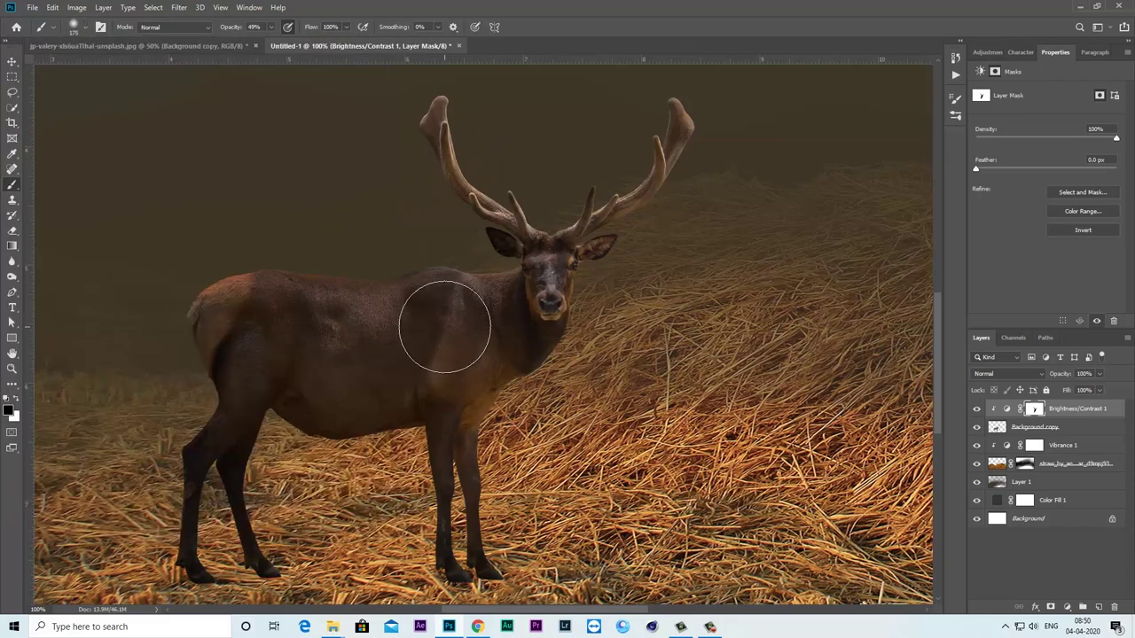
# - Duplicate the Background copy deer layer as Background copy 2
pyautogui.hotkey('ctrl', '-')
pyautogui.hotkey('ctrl', '-')
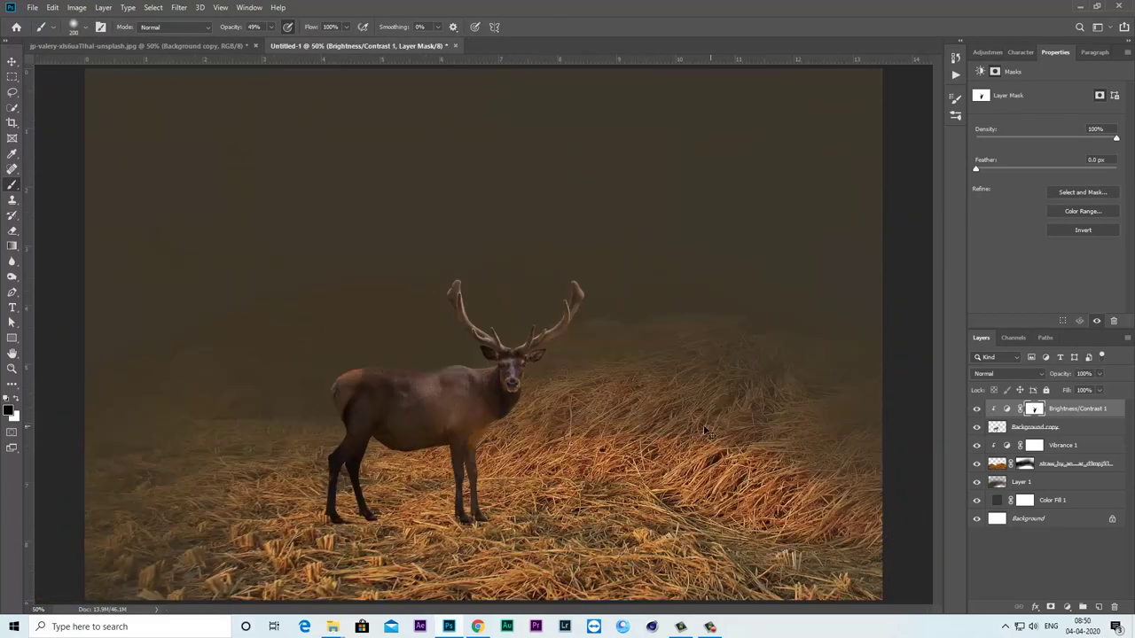
pyautogui.press(']')
pyautogui.press(']')
pyautogui.press(']')
pyautogui.click(1058, 425)
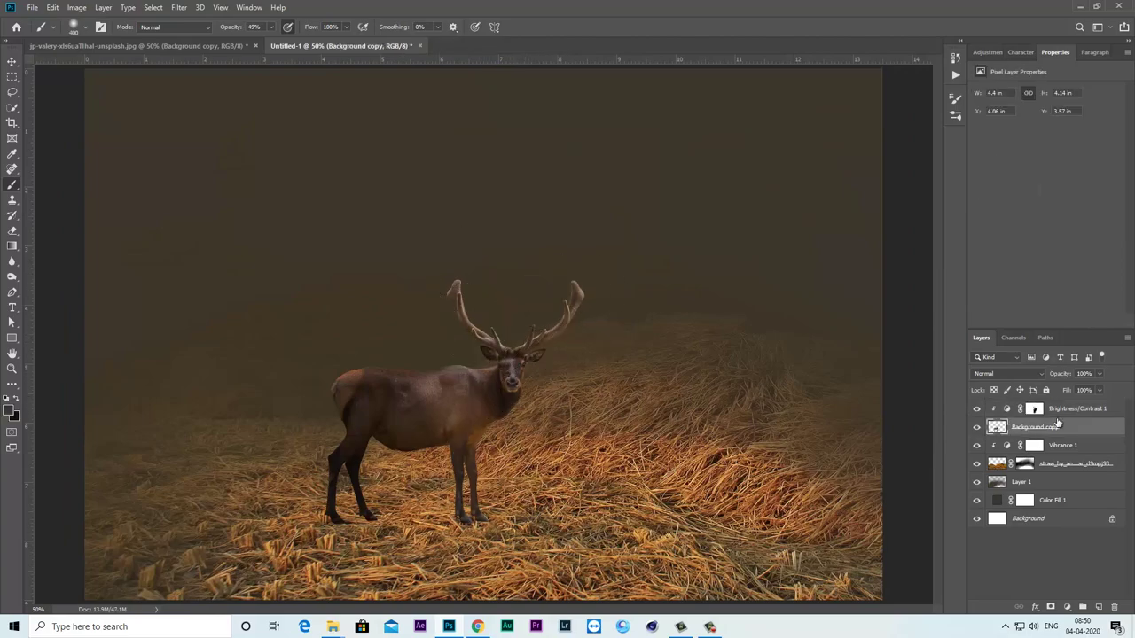
pyautogui.click(1035, 410)
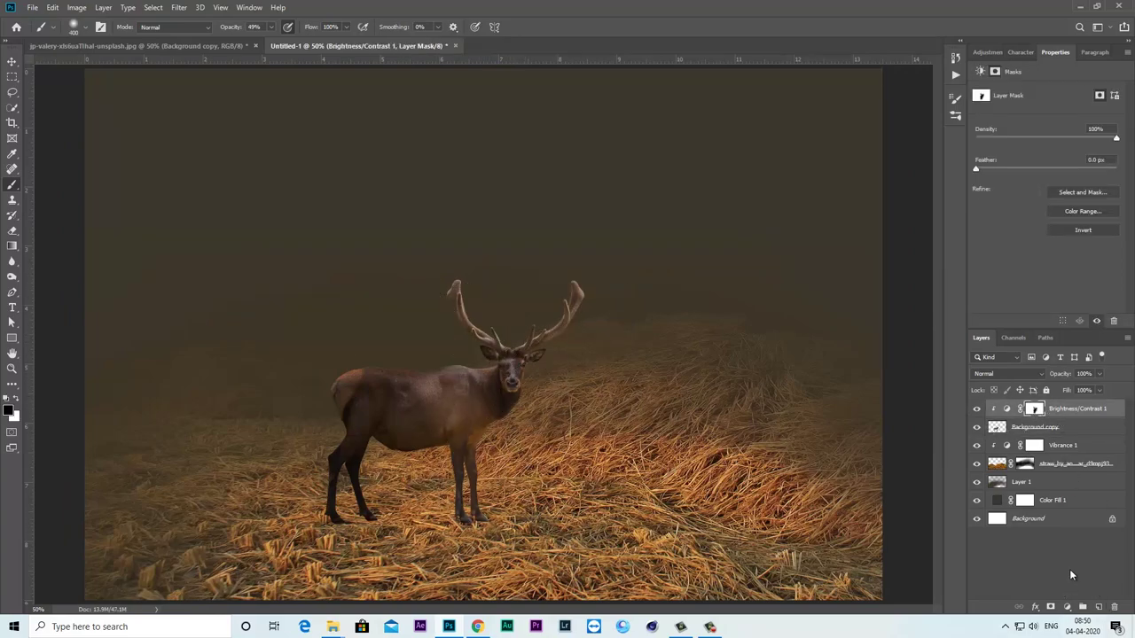
pyautogui.click(1052, 429)
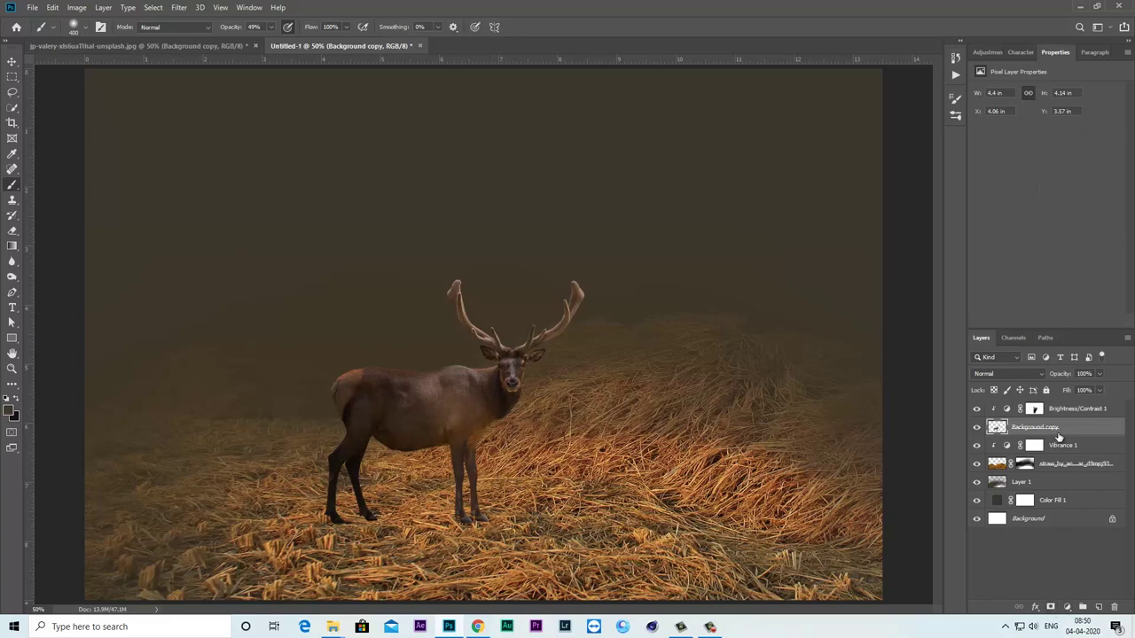
pyautogui.moveTo(1055, 448); pyautogui.dragTo(1099, 607)
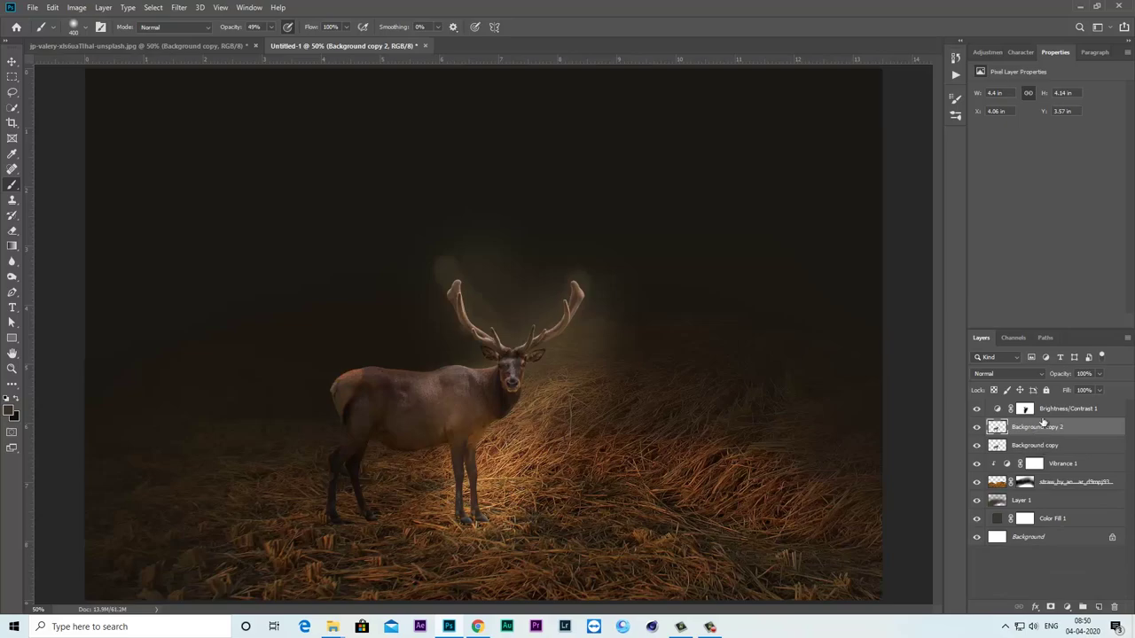
# - Make Brightness/Contrast 1 a clipping mask over the deer layer below
pyautogui.click(1058, 409)
pyautogui.rightClick(1057, 407)
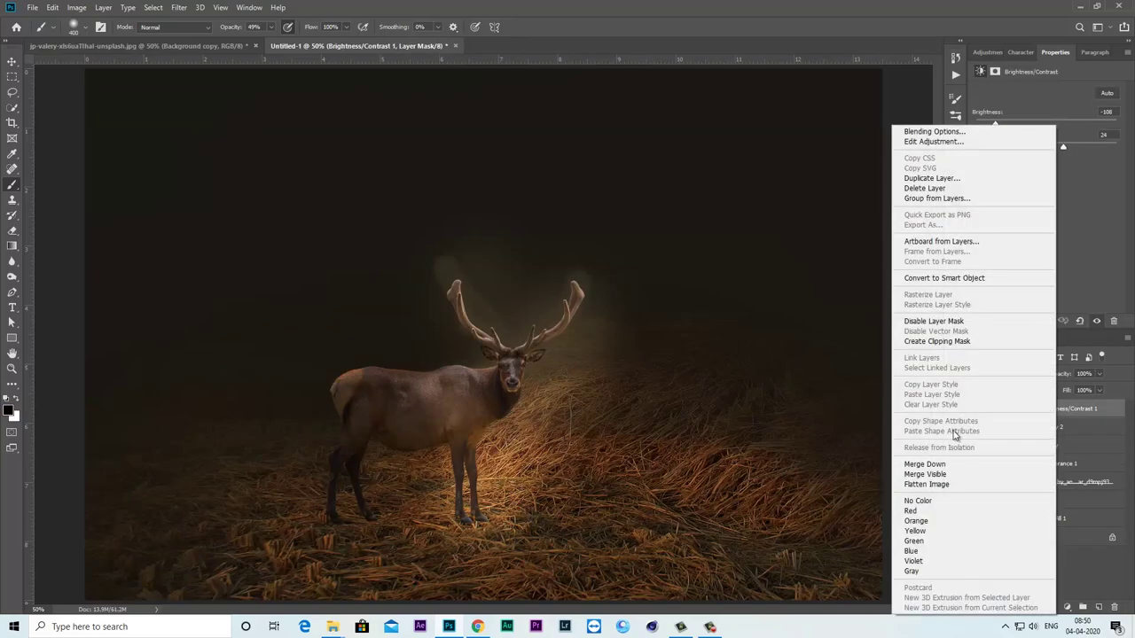
pyautogui.click(929, 341)
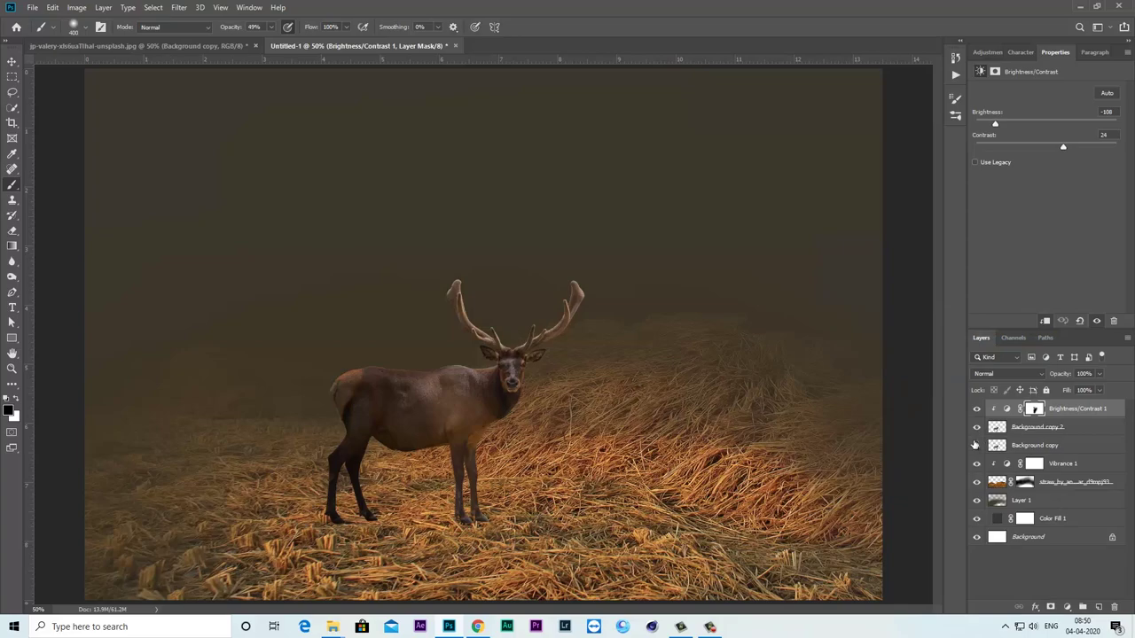
pyautogui.click(1033, 446)
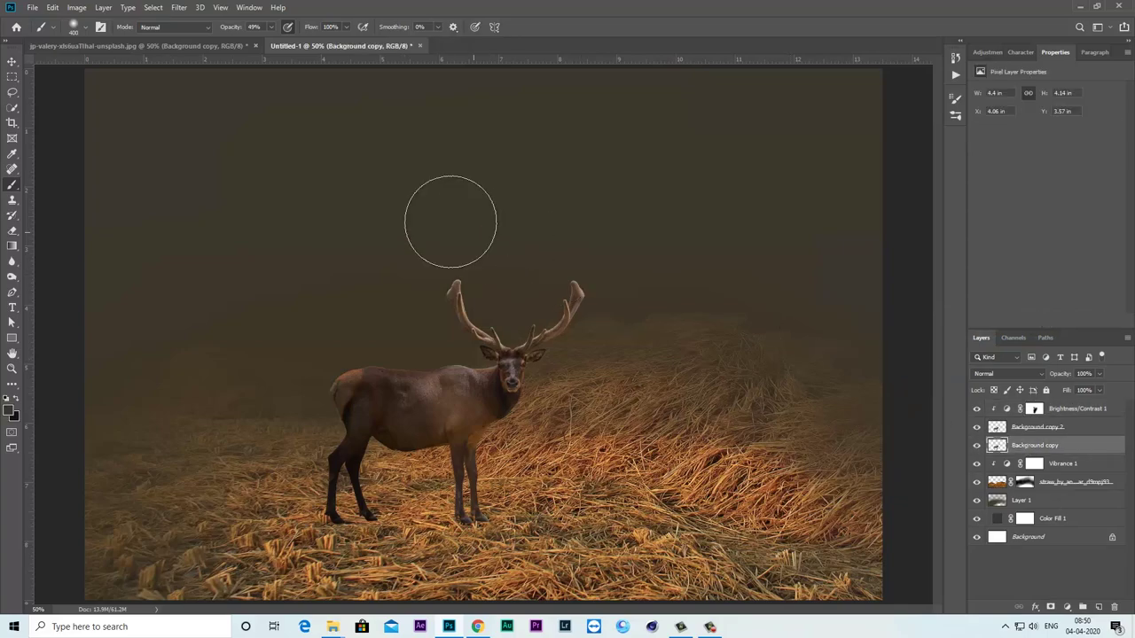
pyautogui.click(76, 8)
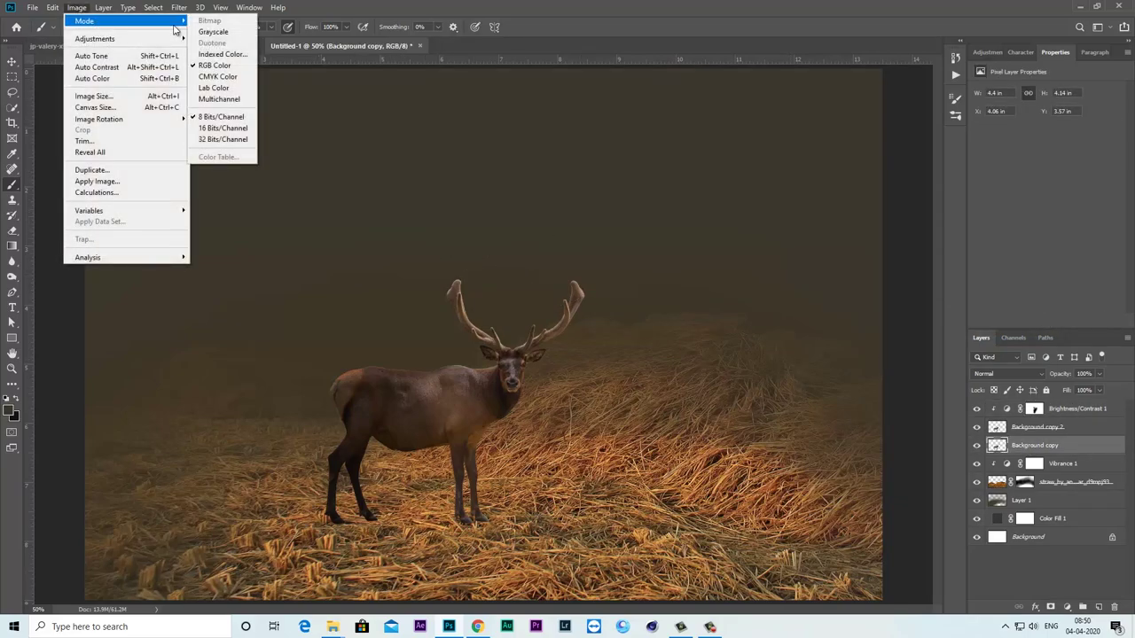
pyautogui.moveTo(95, 39)
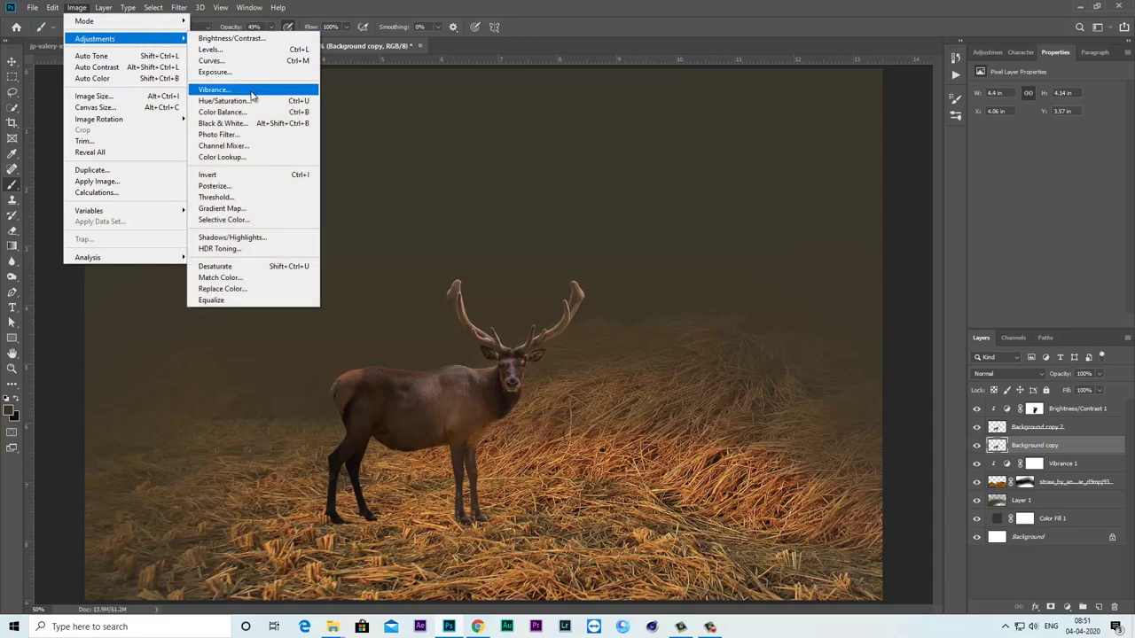
# - Blacken the lower deer copy with Hue/Saturation Lightness -100
pyautogui.click(252, 100)
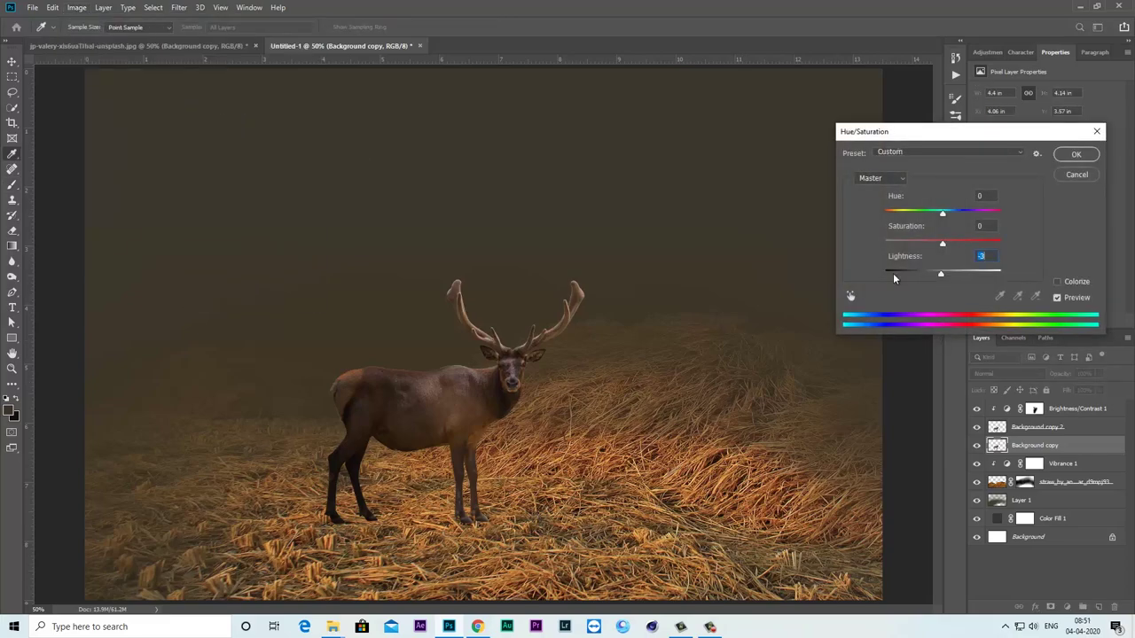
pyautogui.moveTo(893, 277); pyautogui.dragTo(882, 275)
pyautogui.click(1076, 156)
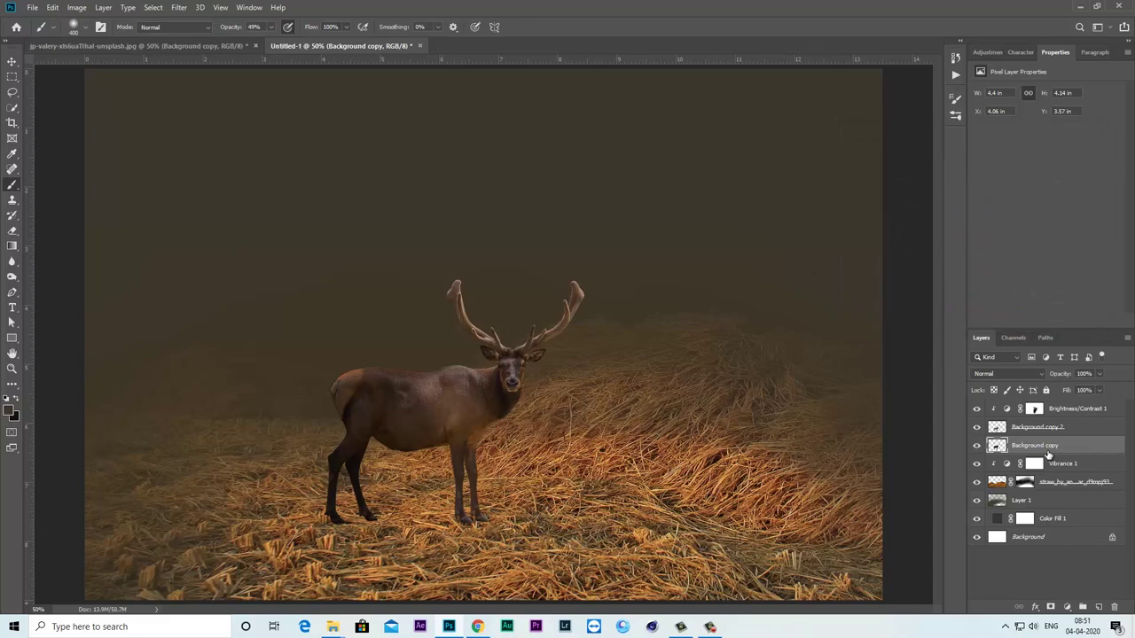
# - Distort the black silhouette flat onto the ground to the deer's left as a cast shadow
pyautogui.hotkey('ctrl', 't')
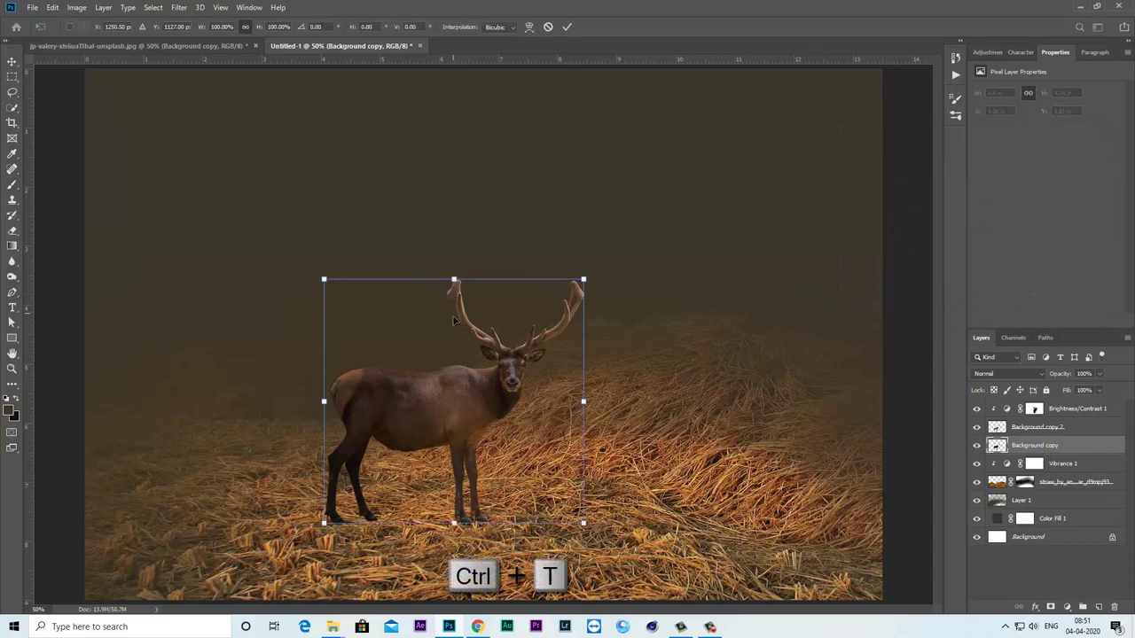
pyautogui.rightClick(454, 321)
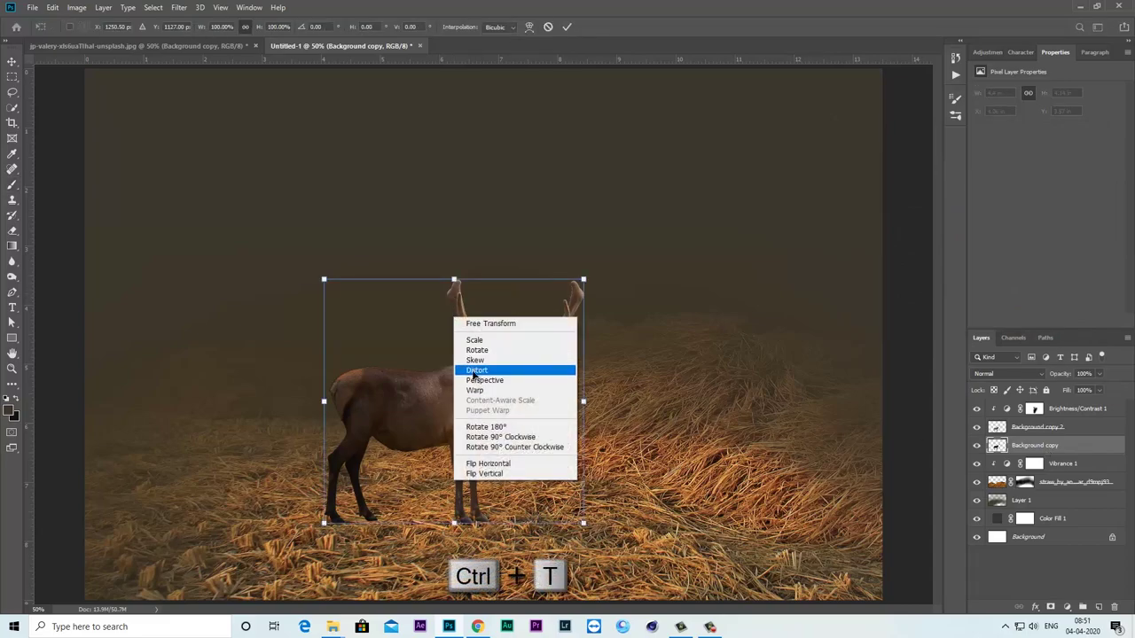
pyautogui.click(474, 371)
pyautogui.moveTo(454, 281)
pyautogui.mouseDown()
pyautogui.moveTo(379, 515)
pyautogui.moveTo(277, 479)
pyautogui.mouseUp()
pyautogui.moveTo(454, 523); pyautogui.dragTo(470, 525)
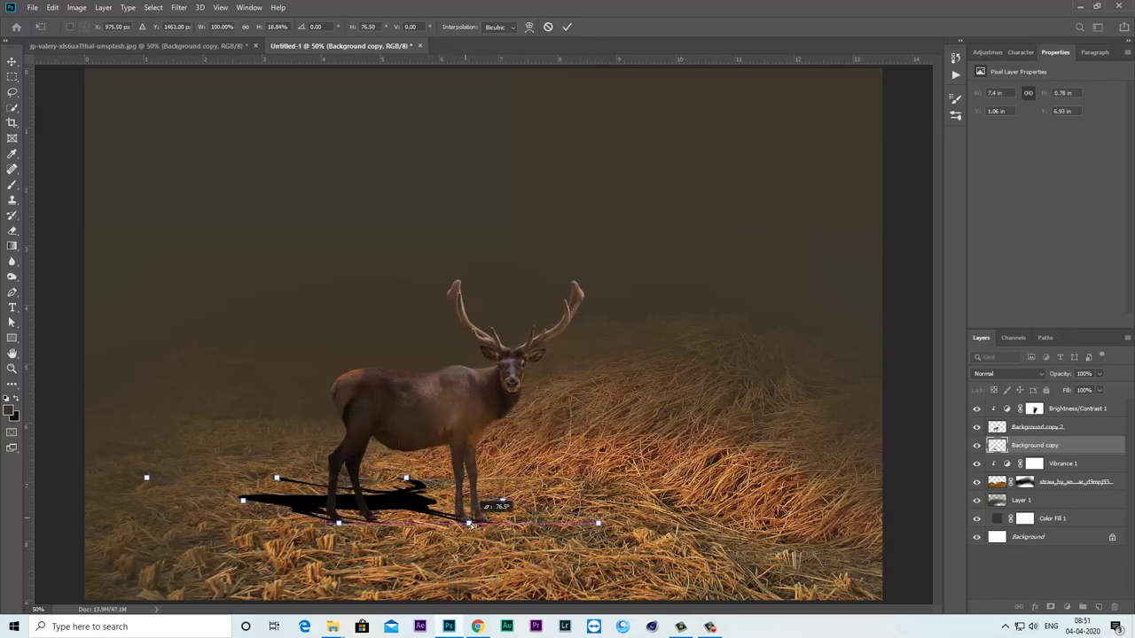
pyautogui.moveTo(276, 479); pyautogui.dragTo(275, 493)
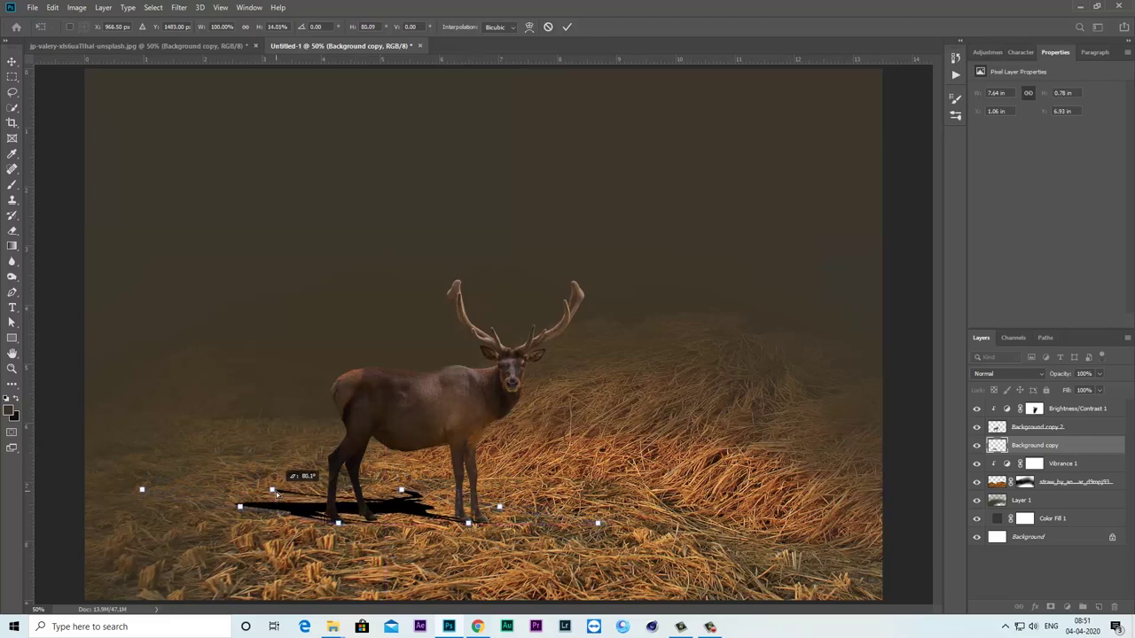
pyautogui.press('Return')
pyautogui.press('b')
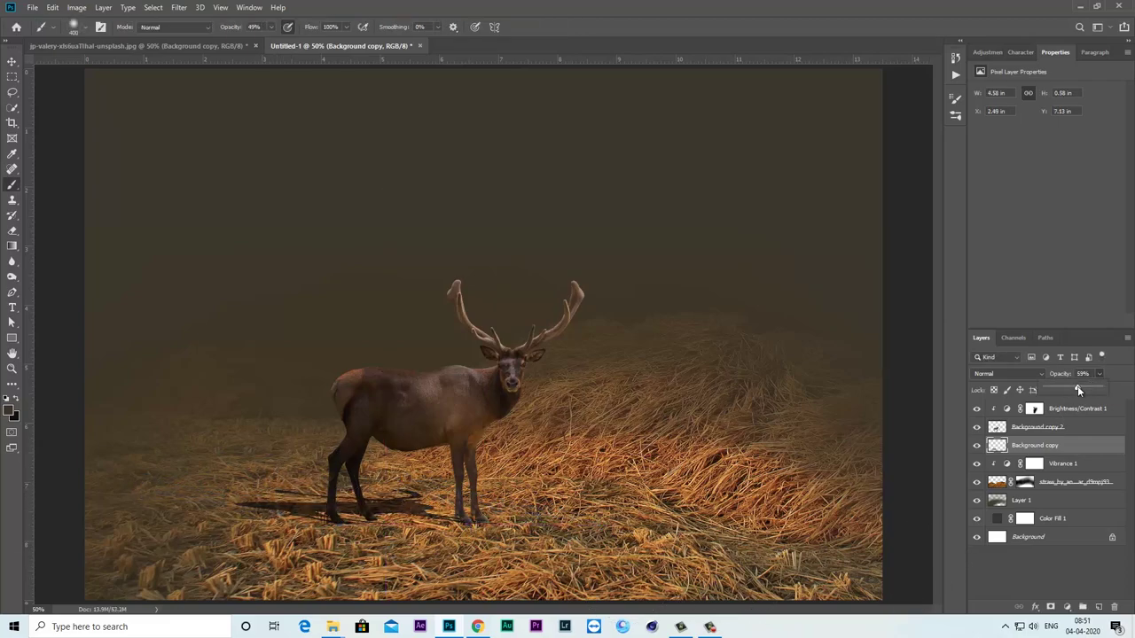
# - Add an empty layer named shadow and set a brush tip with 61% hardness
pyautogui.click(1099, 608)
pyautogui.write('shadow')
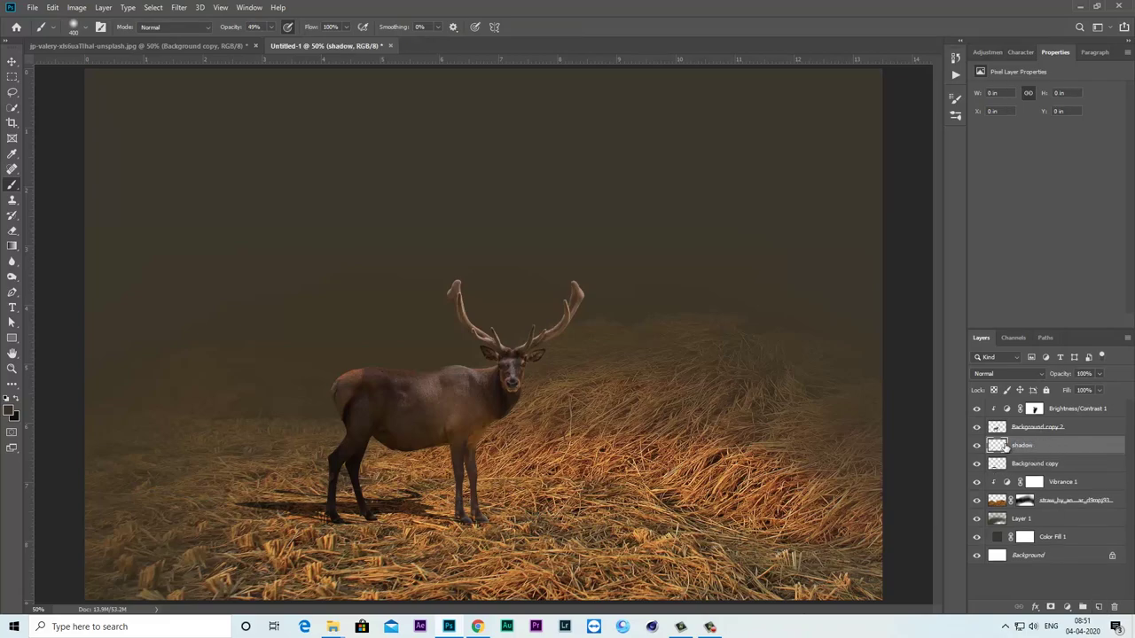
pyautogui.hotkey('ctrl', '+')
pyautogui.scroll(-3, 509, 329)
pyautogui.click(73, 26)
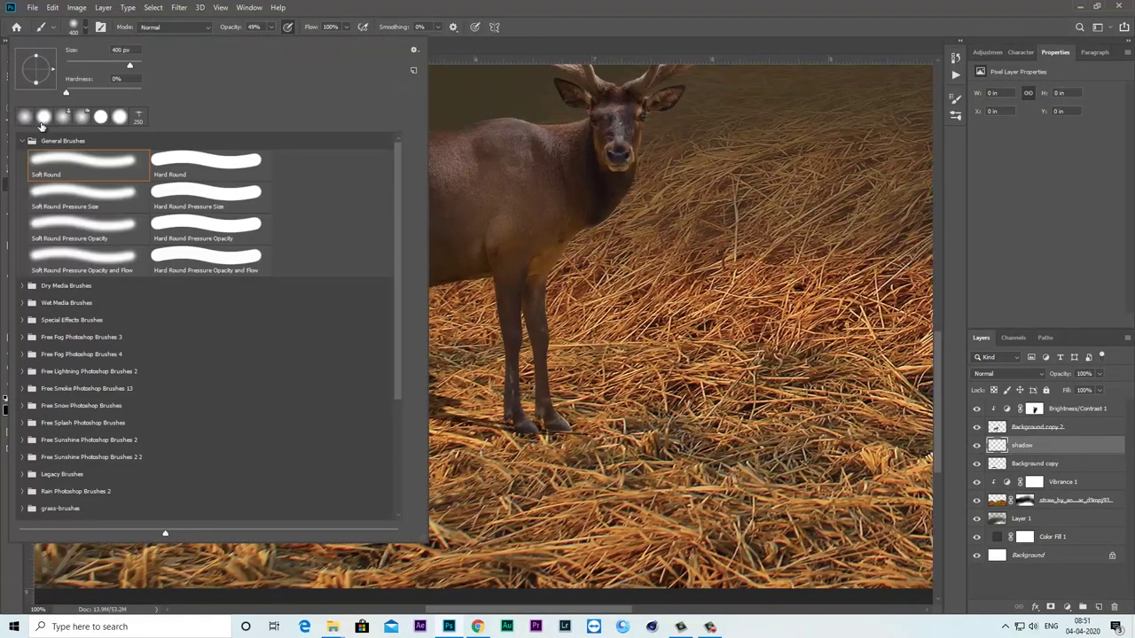
pyautogui.click(43, 117)
pyautogui.click(110, 85)
pyautogui.press('Return')
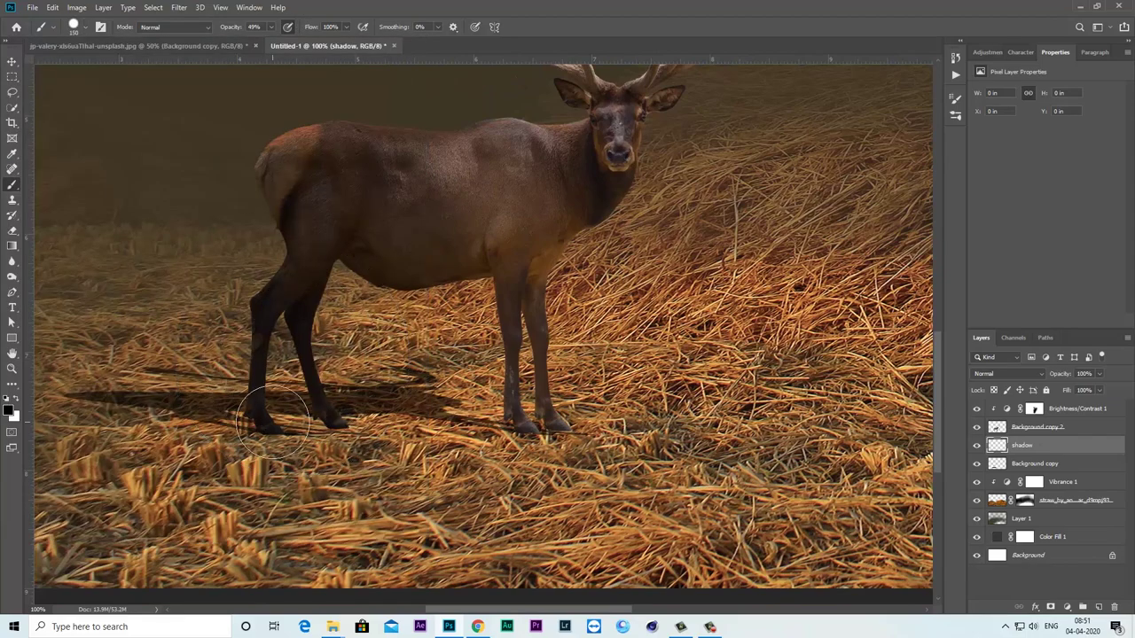
# - Try and undo a shadow stroke, then raise the cast shadow layer's opacity to 100%
pyautogui.click(976, 463)
pyautogui.click(977, 463)
pyautogui.moveTo(528, 430); pyautogui.dragTo(408, 413)
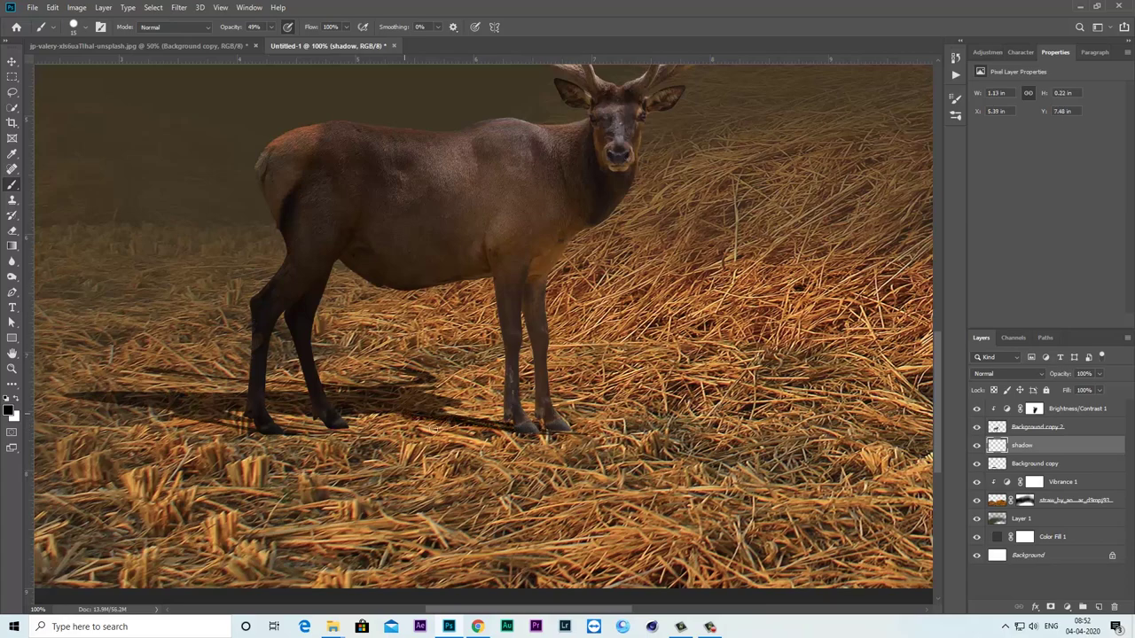
pyautogui.hotkey('ctrl', 'z')
pyautogui.press('0')
pyautogui.click(1028, 464)
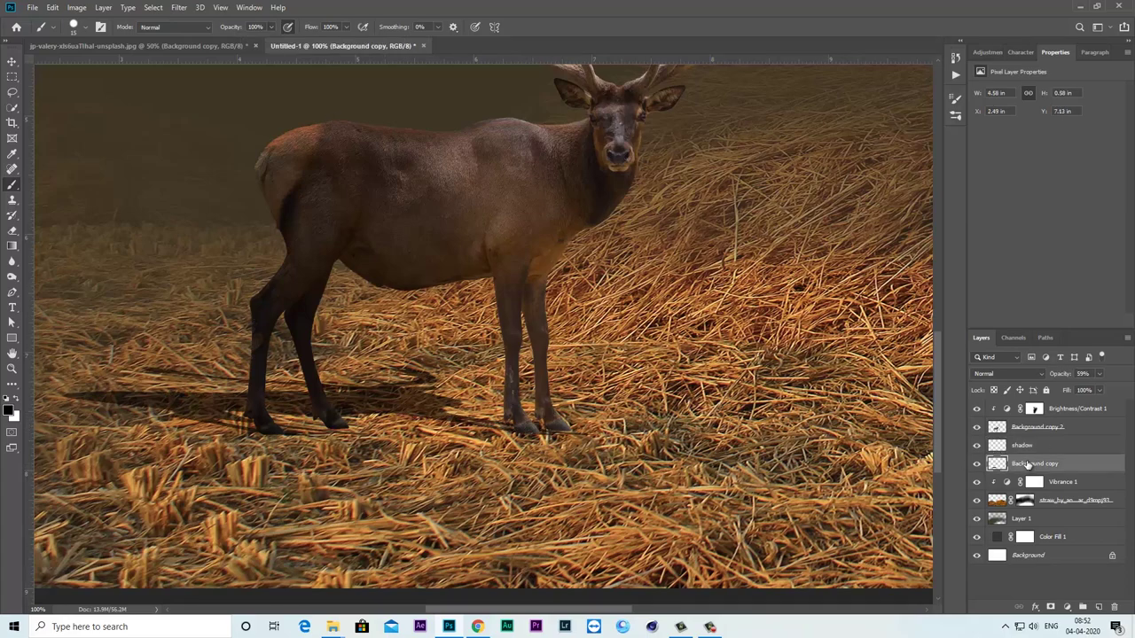
pyautogui.moveTo(1100, 391); pyautogui.dragTo(1123, 388)
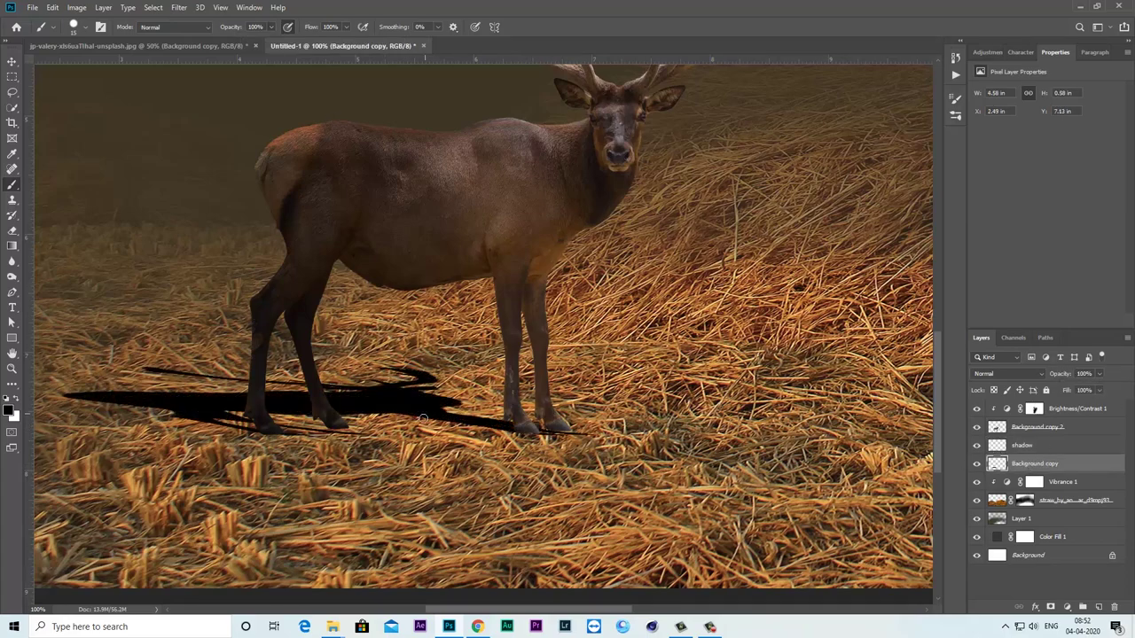
pyautogui.moveTo(223, 411); pyautogui.dragTo(276, 436)
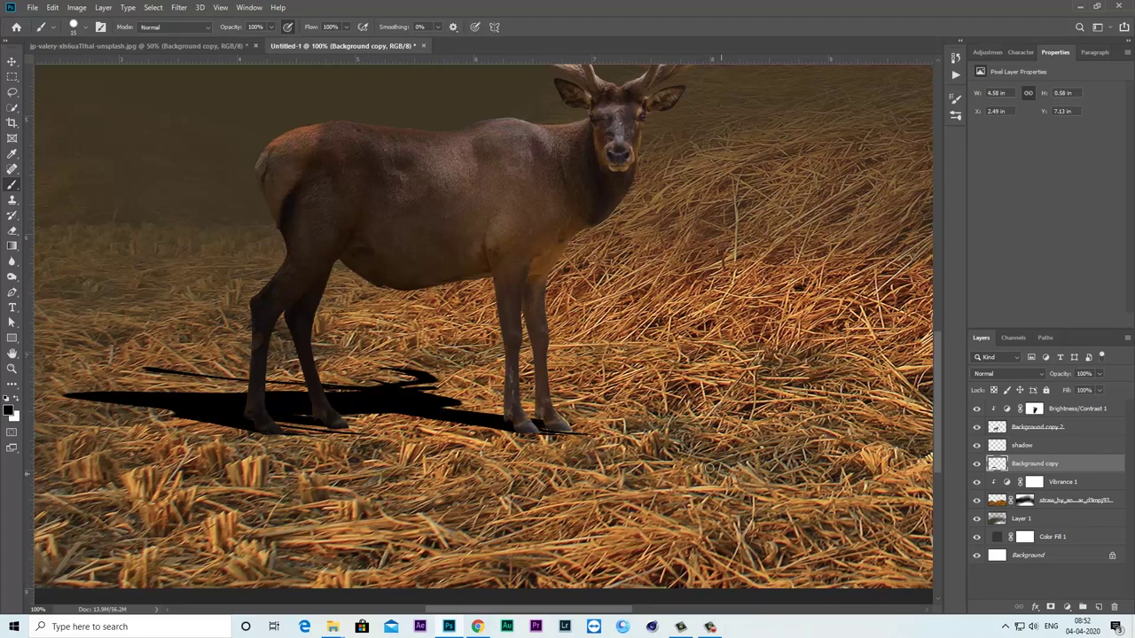
# - Toggle the cast shadow's visibility to compare the scene with and without it
pyautogui.click(978, 464)
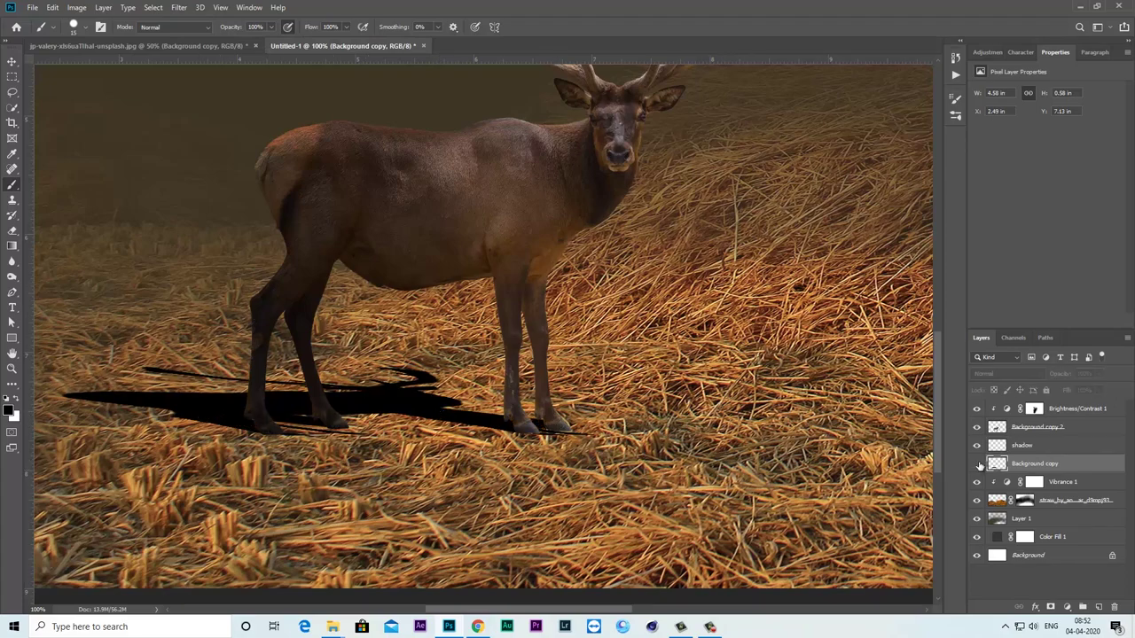
pyautogui.click(1038, 447)
pyautogui.click(1031, 470)
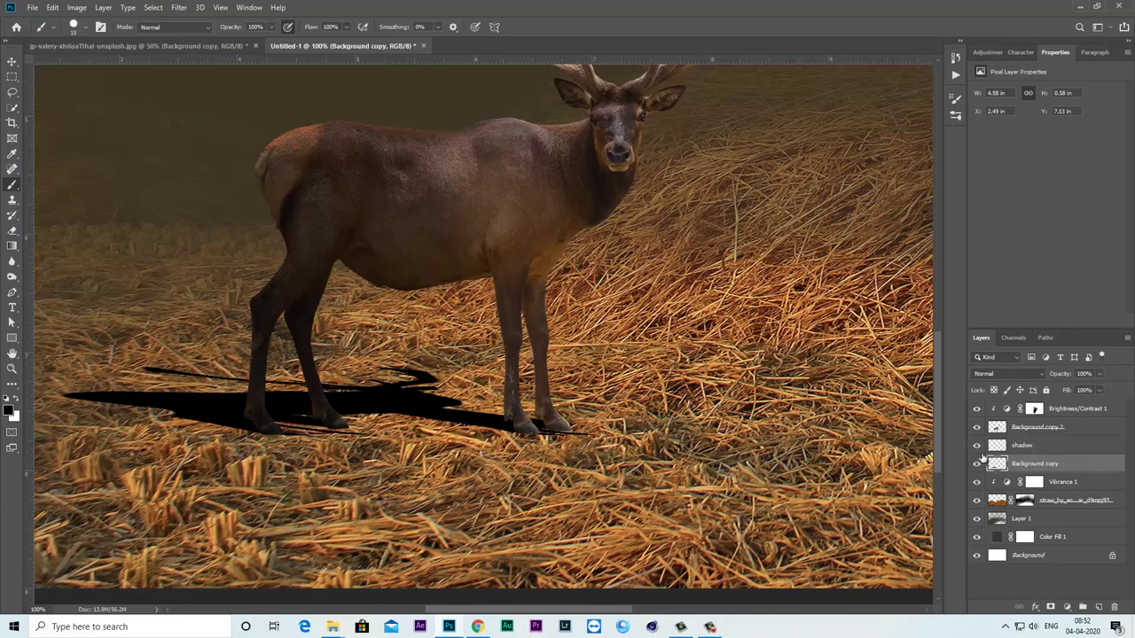
pyautogui.click(978, 464)
pyautogui.click(977, 464)
# - Erase part of the cast shadow's edge with a small hard eraser, narrowing it to 4.39 in
pyautogui.rightClick(12, 232)
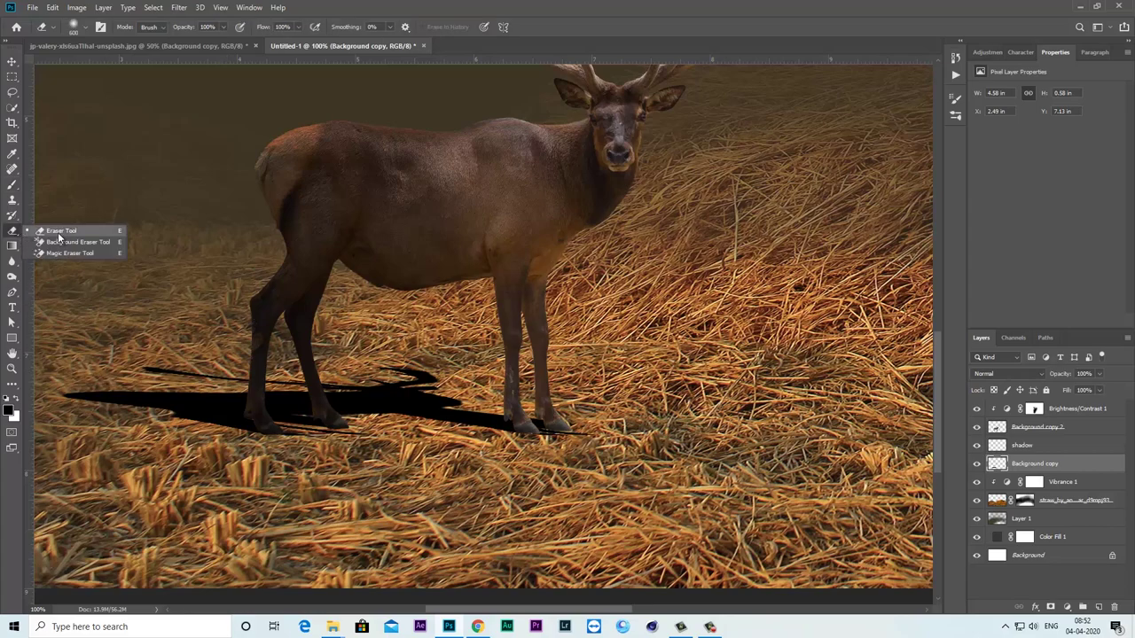
pyautogui.click(54, 232)
pyautogui.click(75, 27)
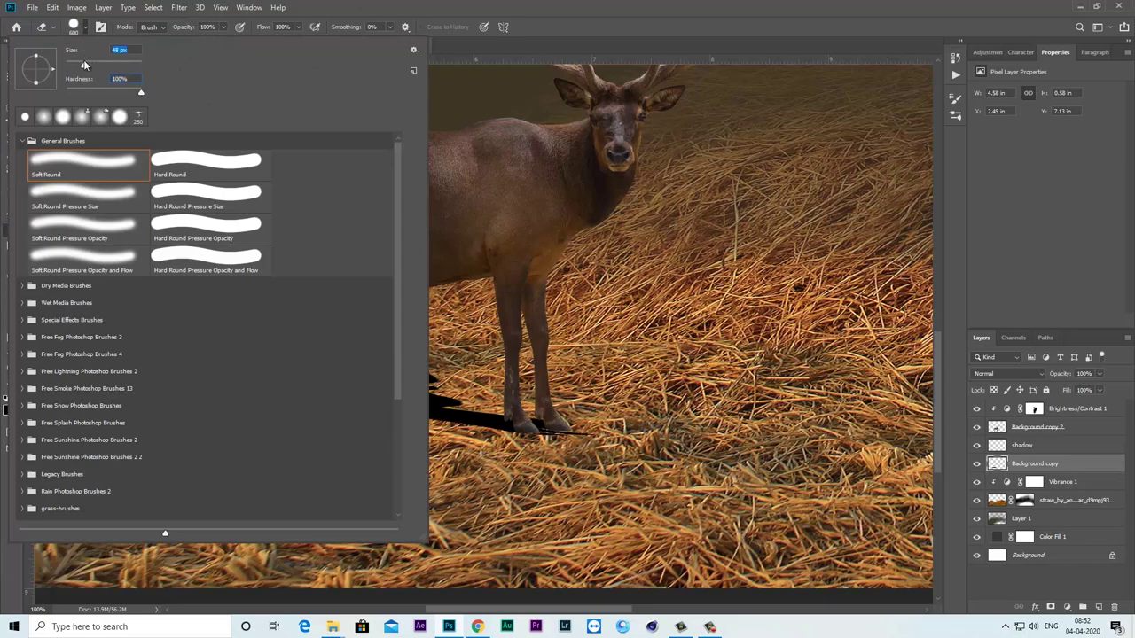
pyautogui.click(450, 11)
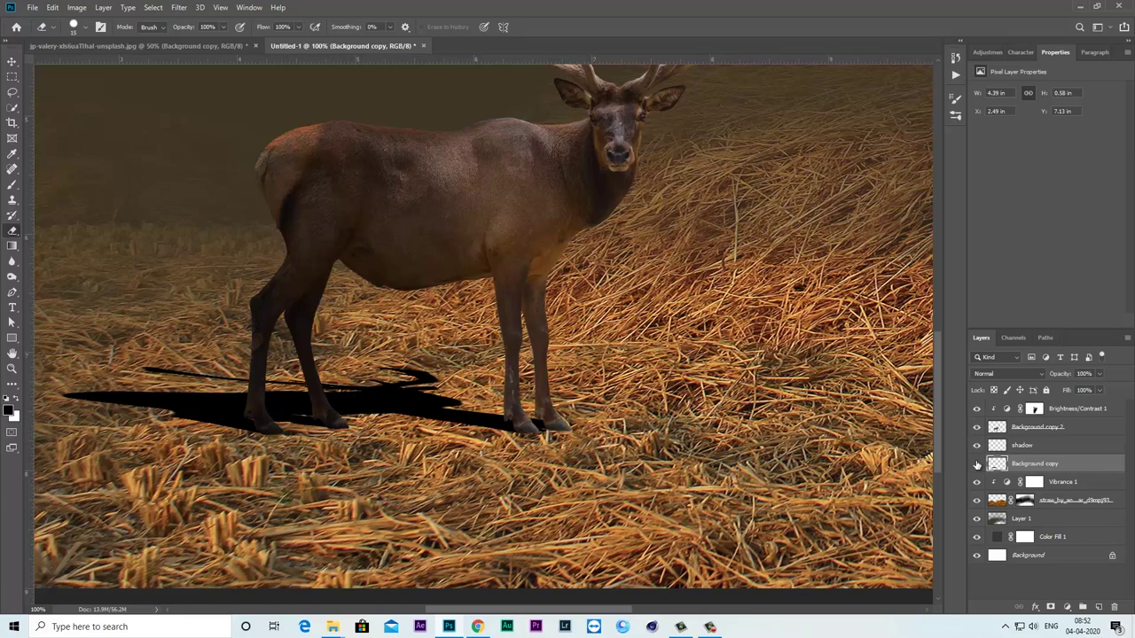
pyautogui.click(1022, 446)
pyautogui.click(976, 446)
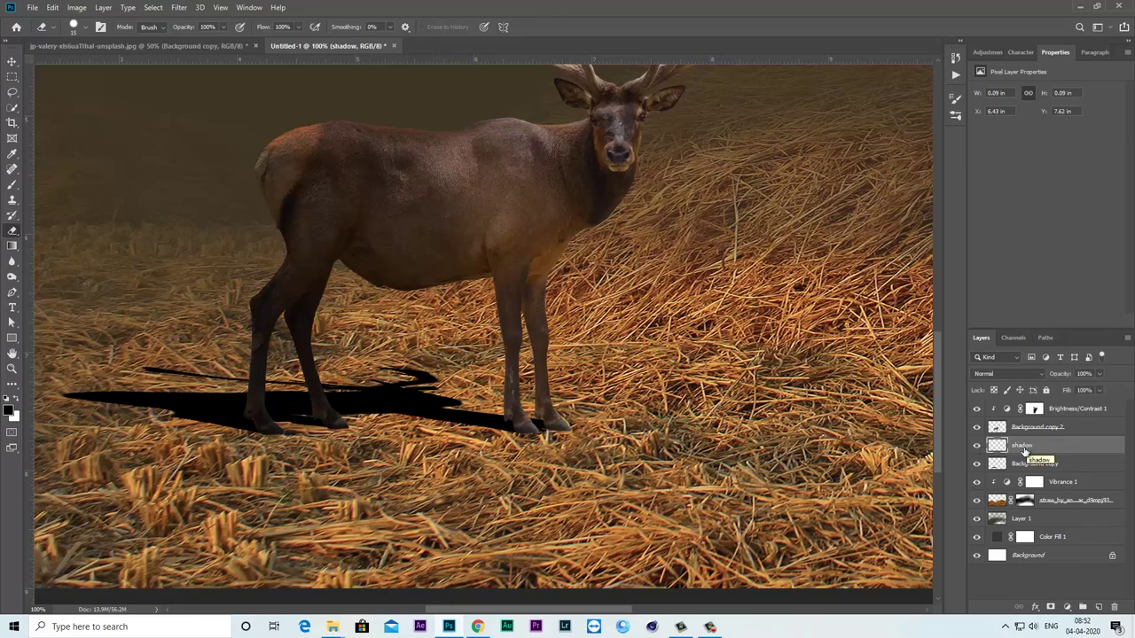
# - Paint black contact shadows on the shadow layer under the deer's hooves, including the right hoof
pyautogui.hotkey('ctrl', '+')
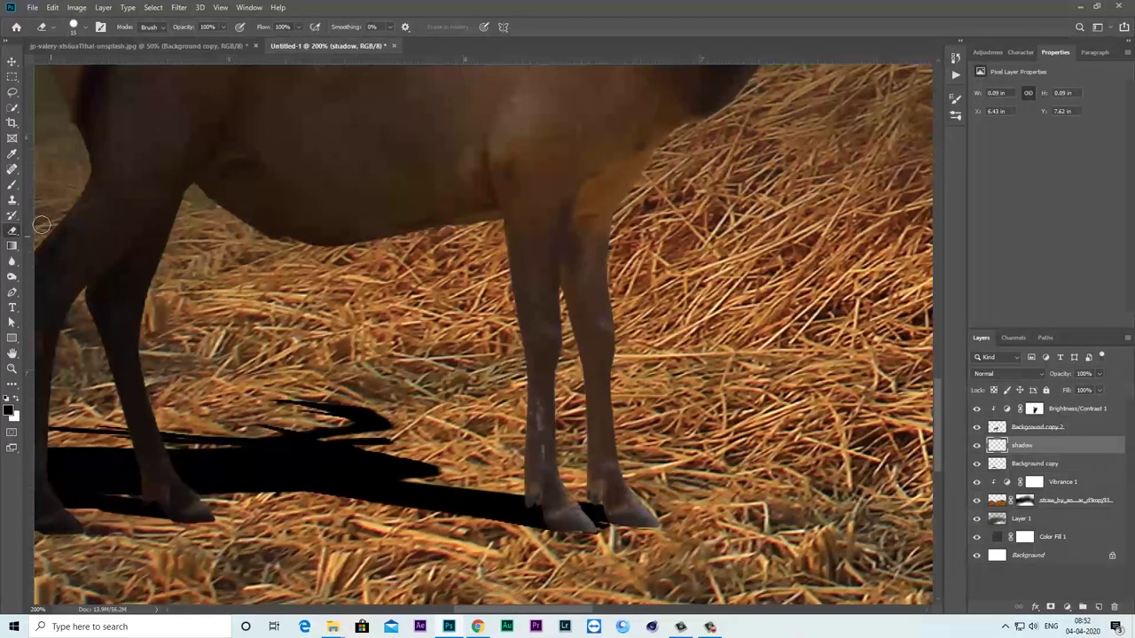
pyautogui.rightClick(14, 190)
pyautogui.click(41, 186)
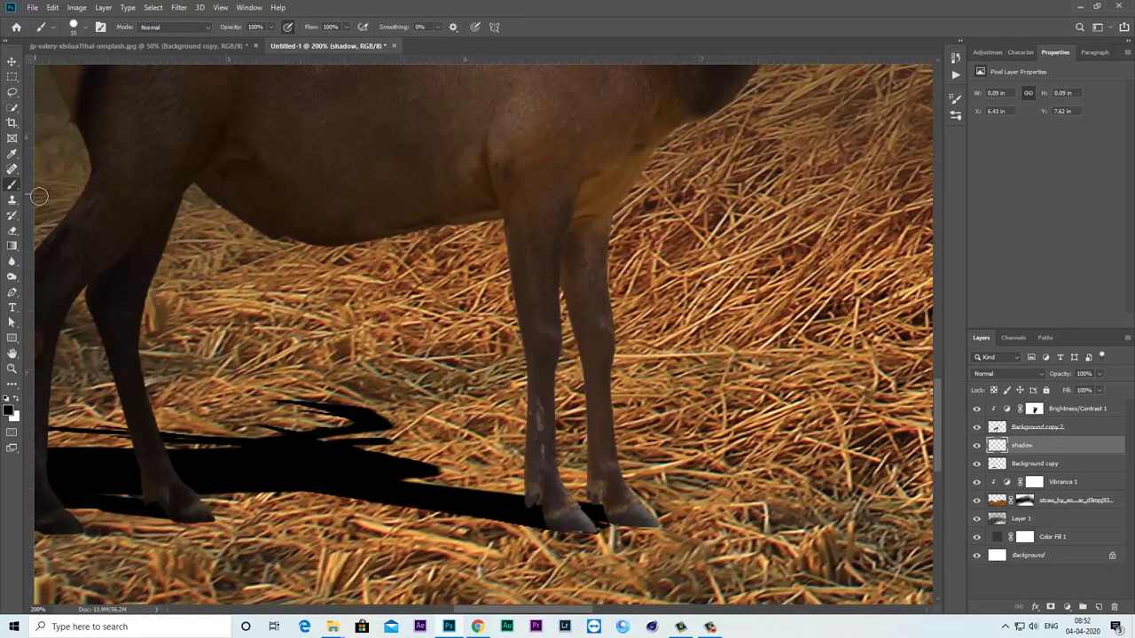
pyautogui.moveTo(348, 476); pyautogui.dragTo(380, 423)
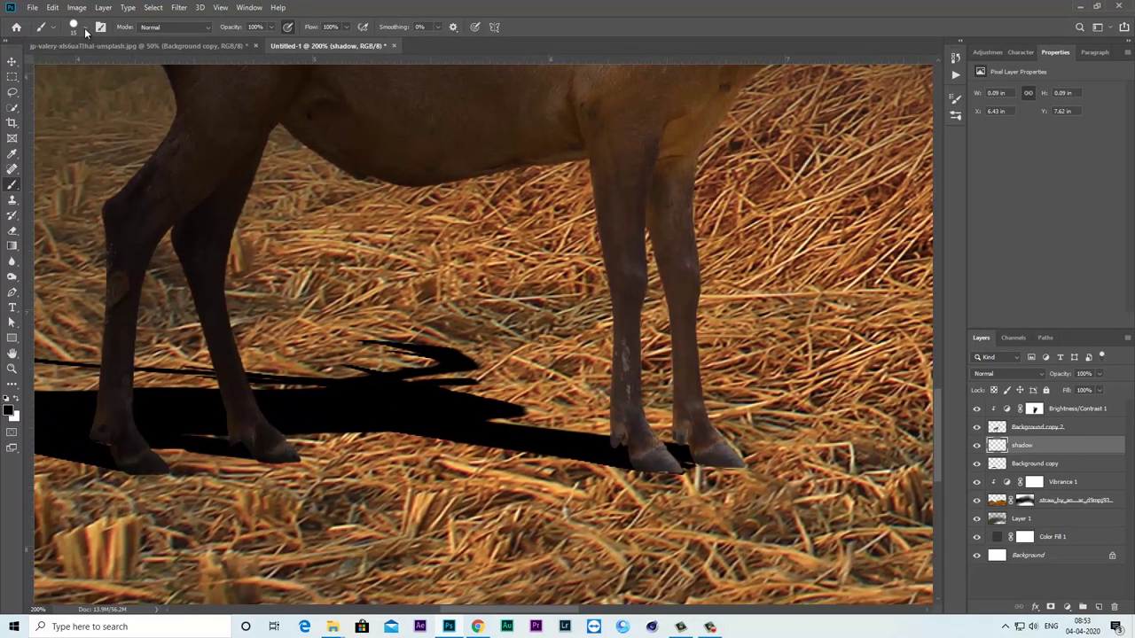
pyautogui.hotkey('ctrl', '+')
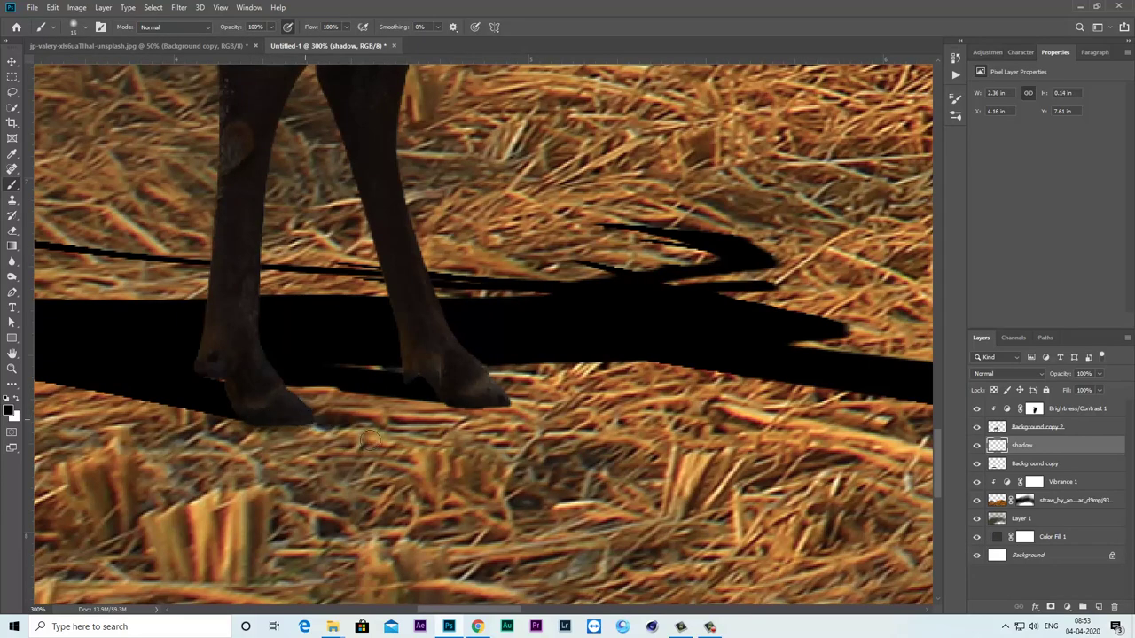
pyautogui.click(309, 418)
pyautogui.moveTo(464, 402); pyautogui.dragTo(410, 405)
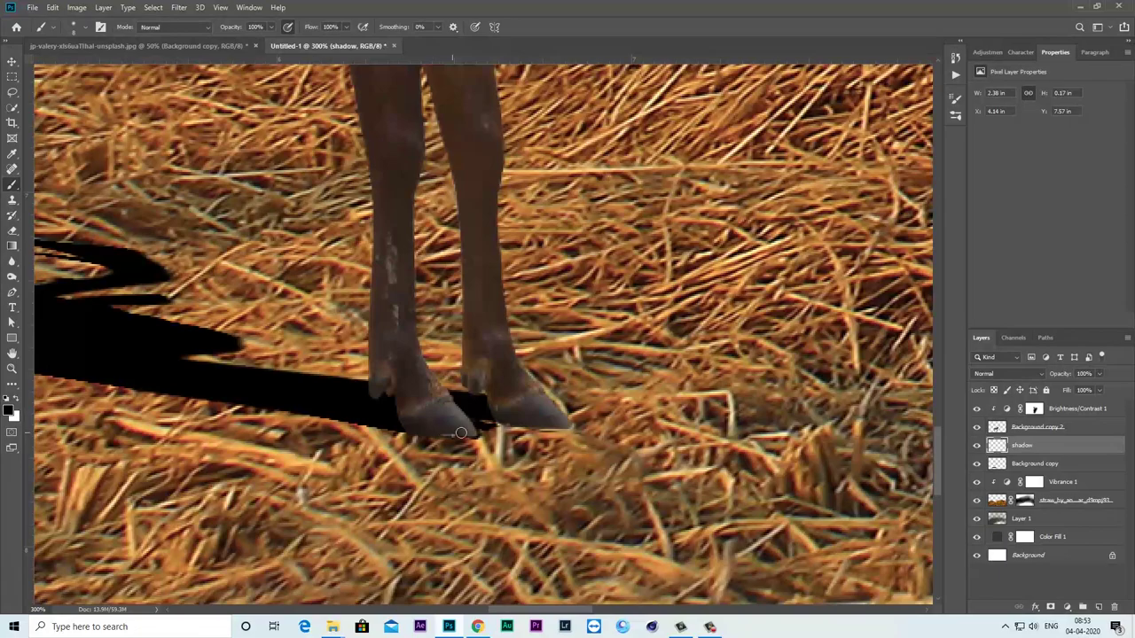
pyautogui.moveTo(461, 433)
pyautogui.mouseDown()
pyautogui.moveTo(555, 427)
pyautogui.moveTo(600, 439)
pyautogui.mouseUp()
pyautogui.hotkey('ctrl', '-')
pyautogui.hotkey('ctrl', '-')
pyautogui.hotkey('ctrl', '-')
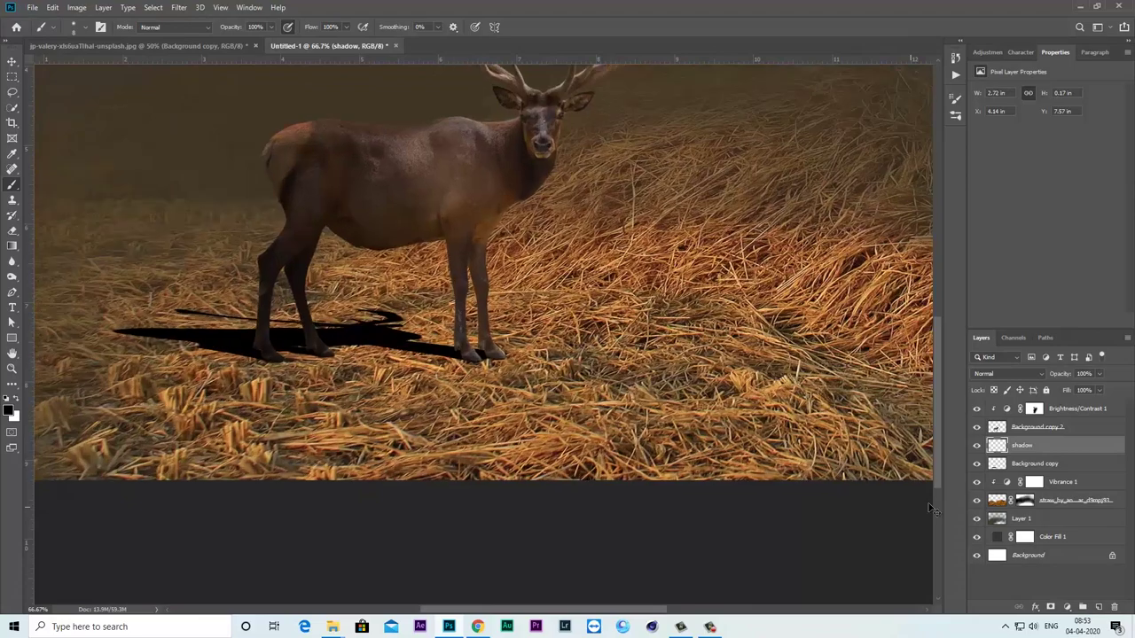
pyautogui.hotkey('ctrl', '+')
# - Add a white layer mask to Background copy 2 and pick the 134 px grass brush tip
pyautogui.click(1039, 430)
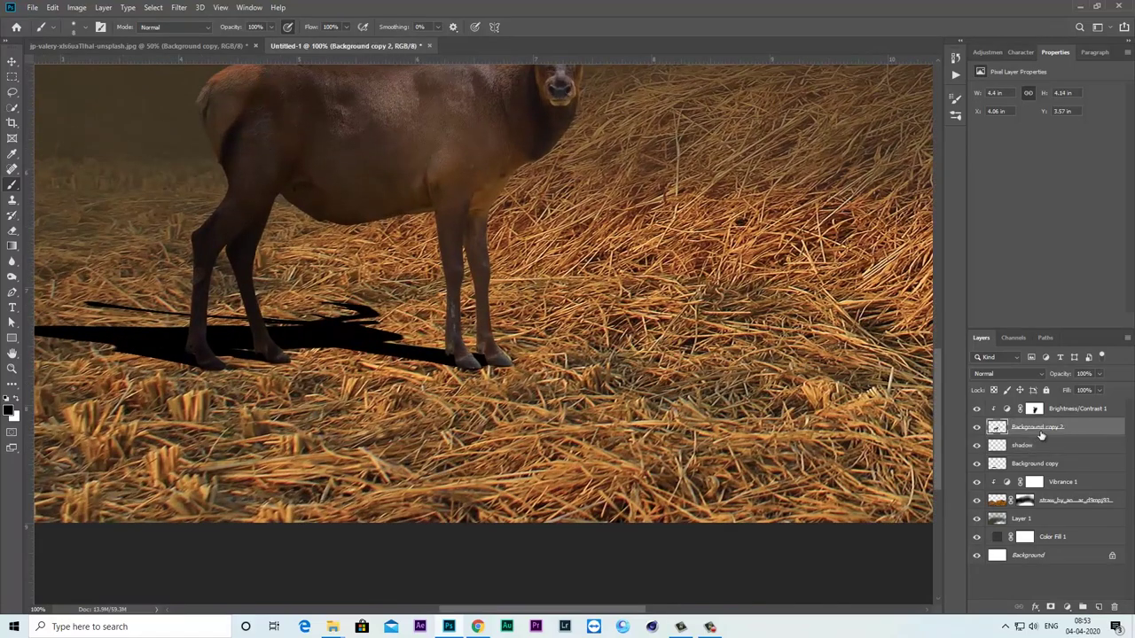
pyautogui.click(1052, 607)
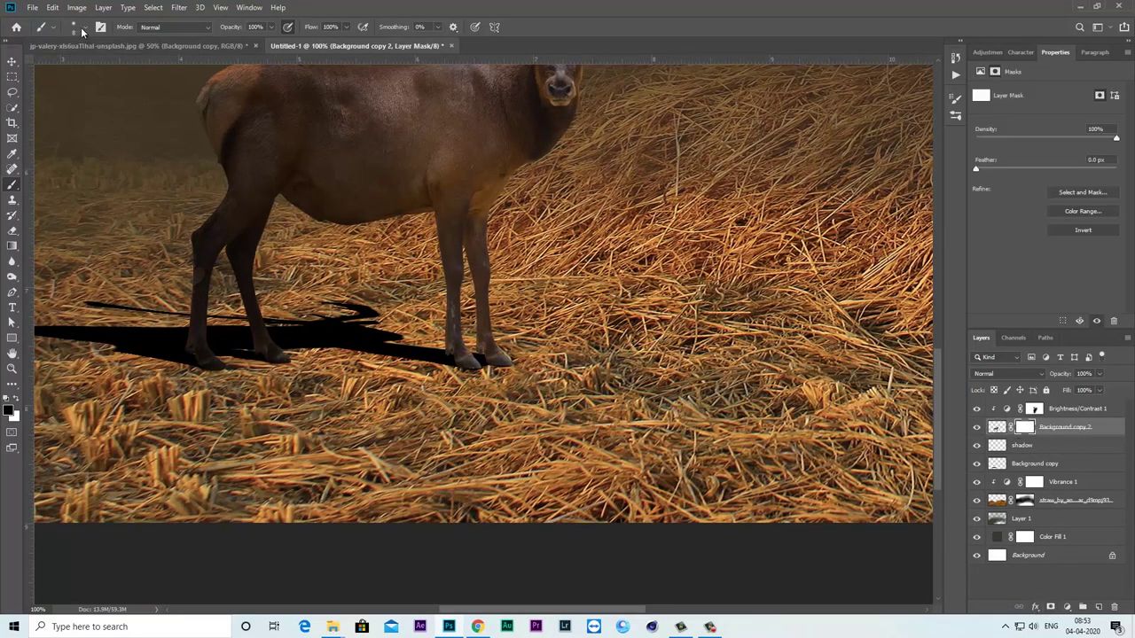
pyautogui.press('F5')
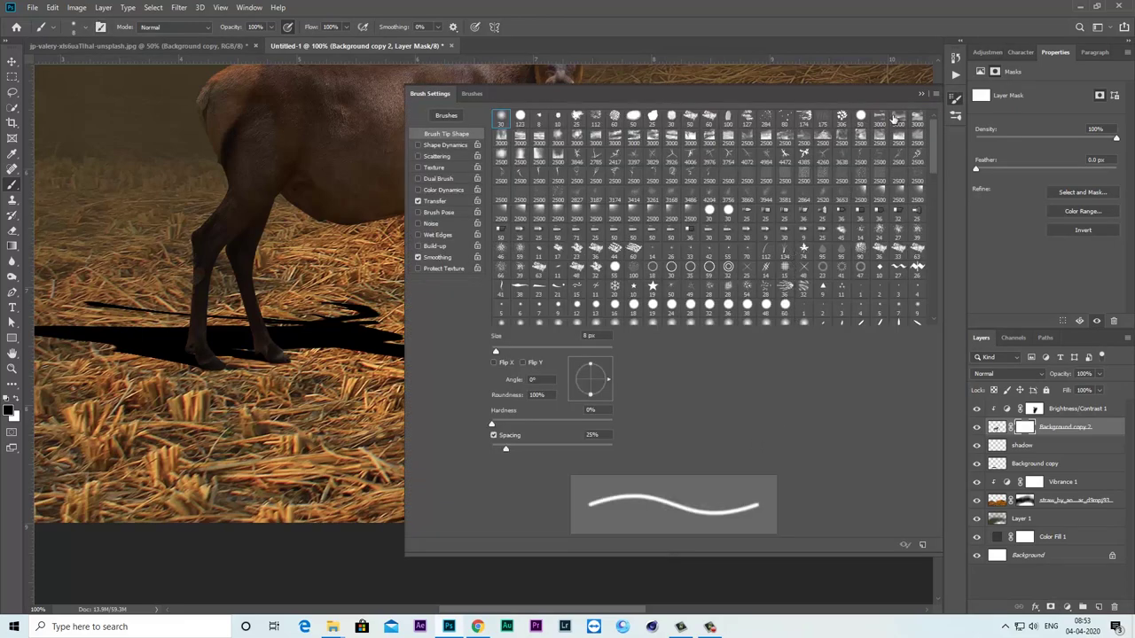
pyautogui.click(785, 251)
pyautogui.click(921, 95)
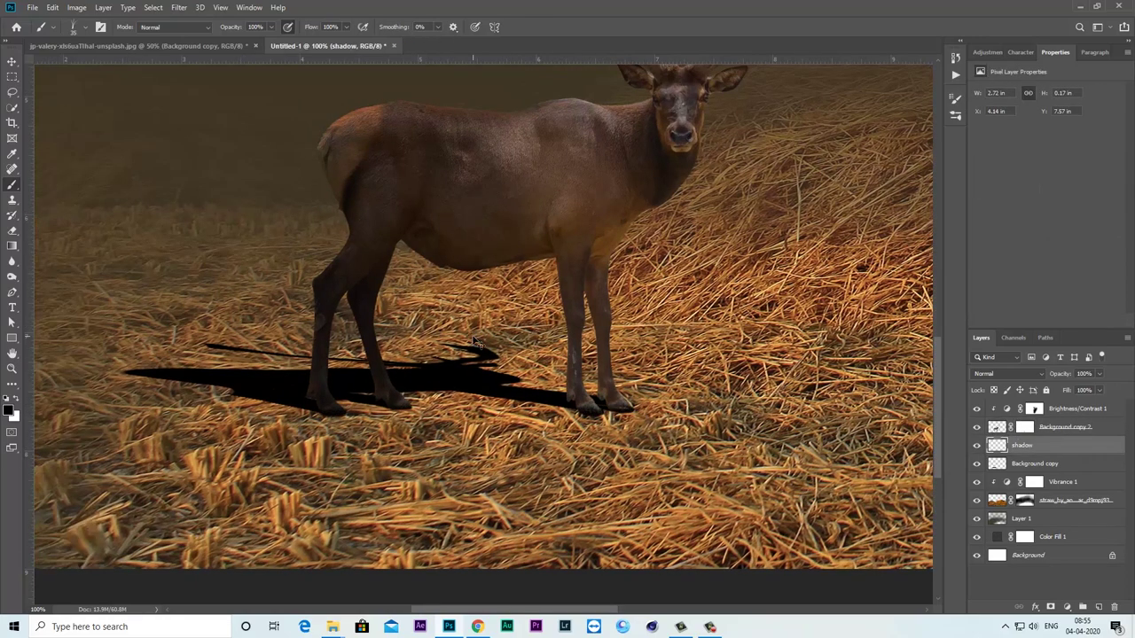
# - Give the shadow layer a white layer mask and zoom out to show the whole deer
pyautogui.keyDown('alt'); pyautogui.scroll(3, 474, 339); pyautogui.keyUp('alt')
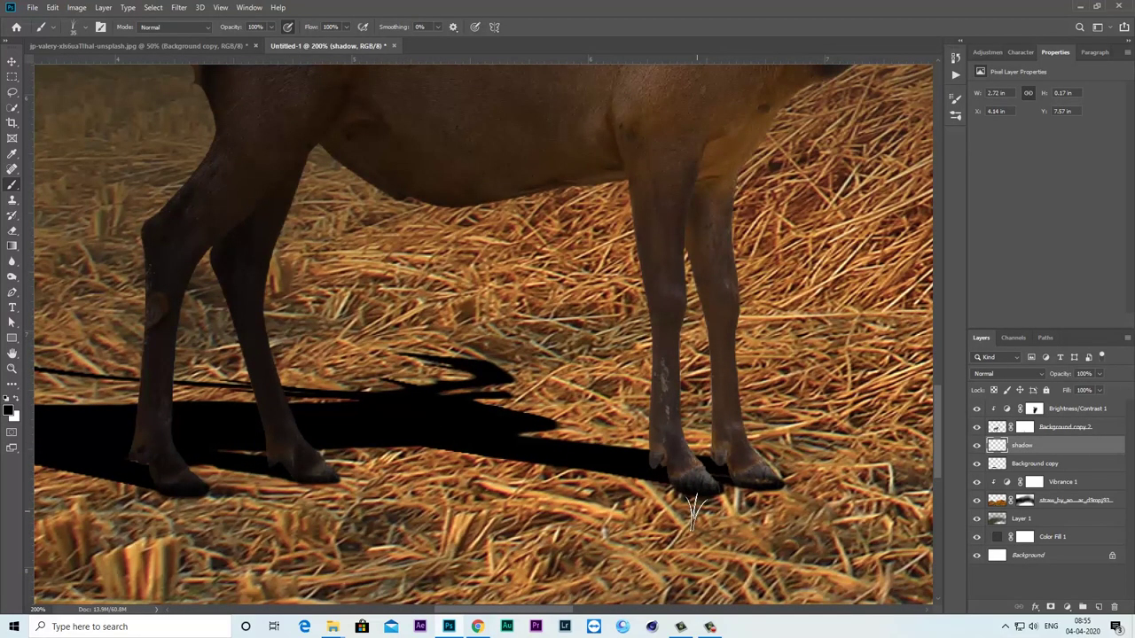
pyautogui.click(1051, 608)
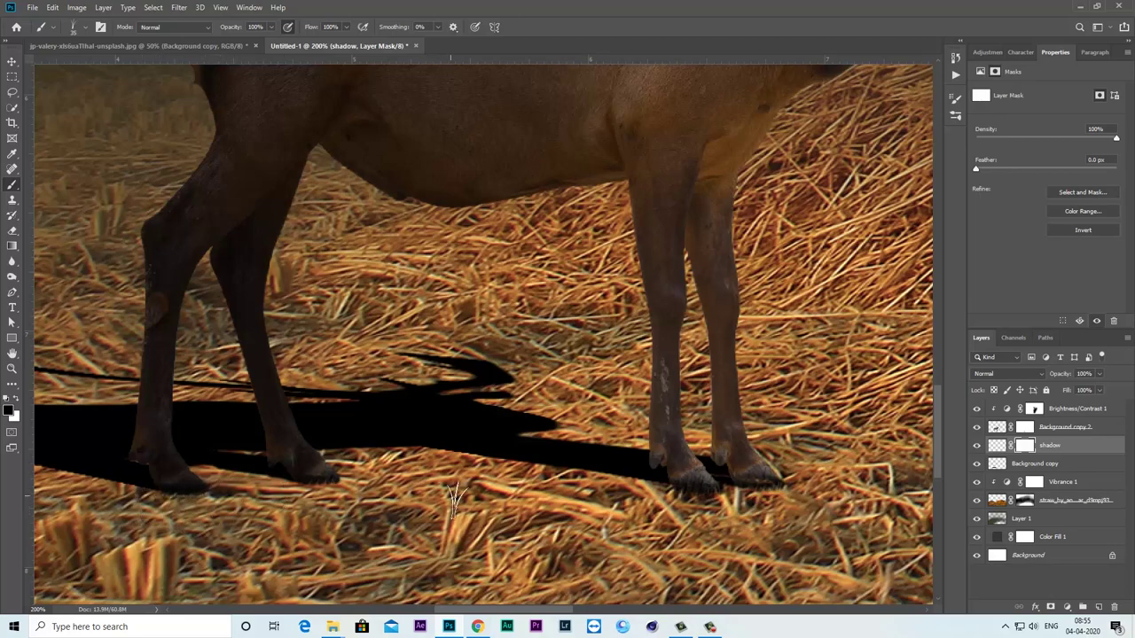
pyautogui.hotkey('ctrl', '-')
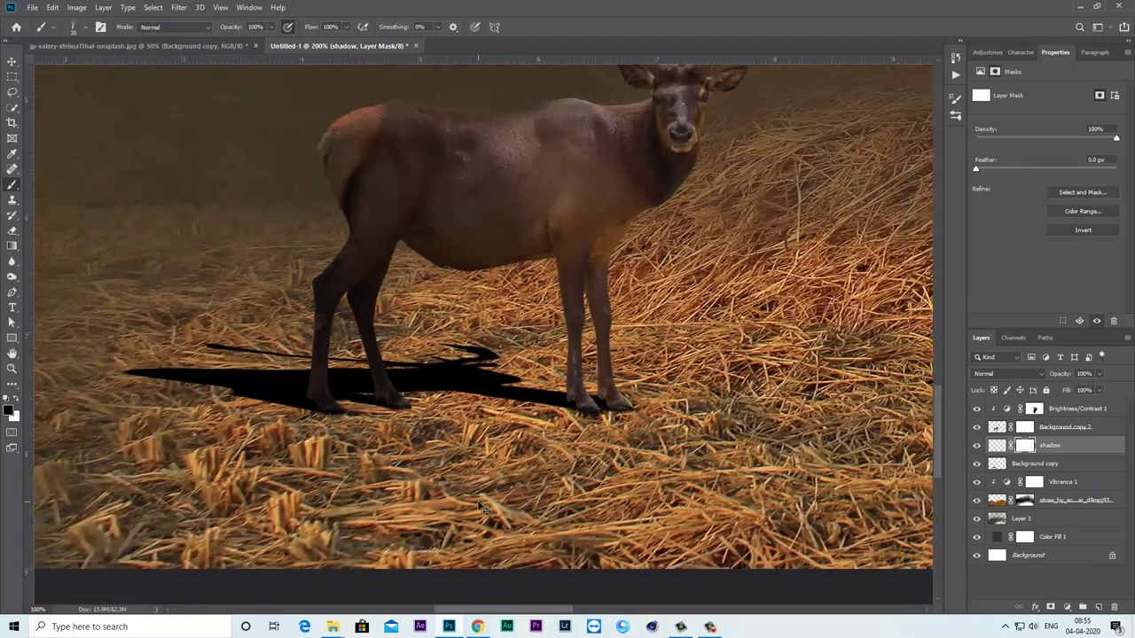
pyautogui.hotkey('ctrl', '-')
pyautogui.hotkey('ctrl', '-')
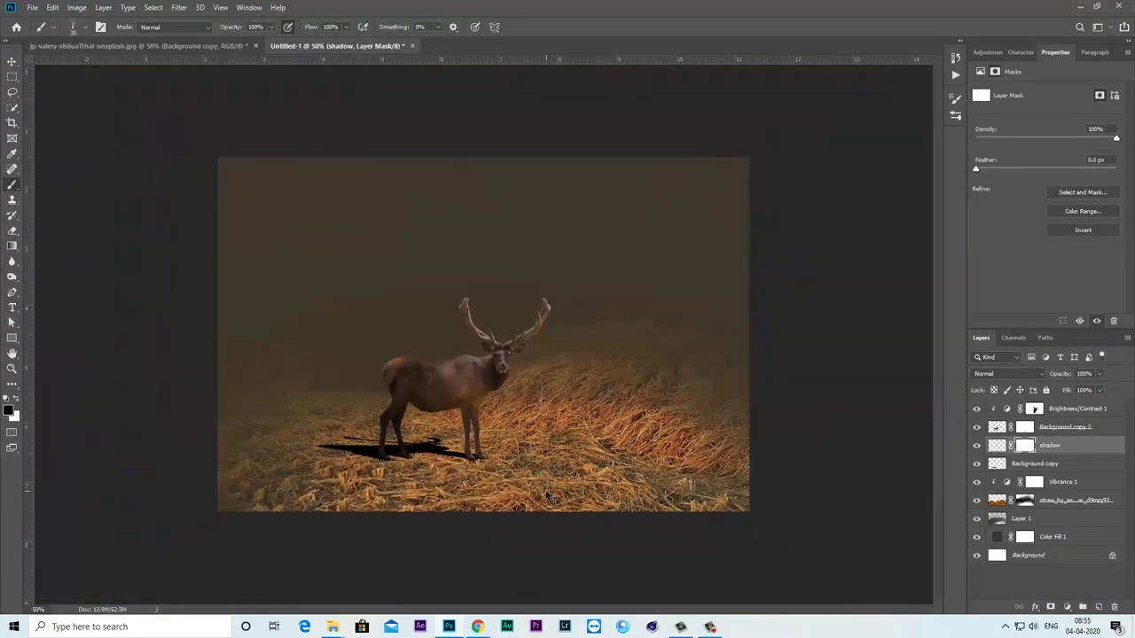
# - Merge the shadow layer with Background copy
pyautogui.keyDown('shift'); pyautogui.click(1052, 465); pyautogui.keyUp('shift')
pyautogui.rightClick(1068, 445)
pyautogui.click(956, 464)
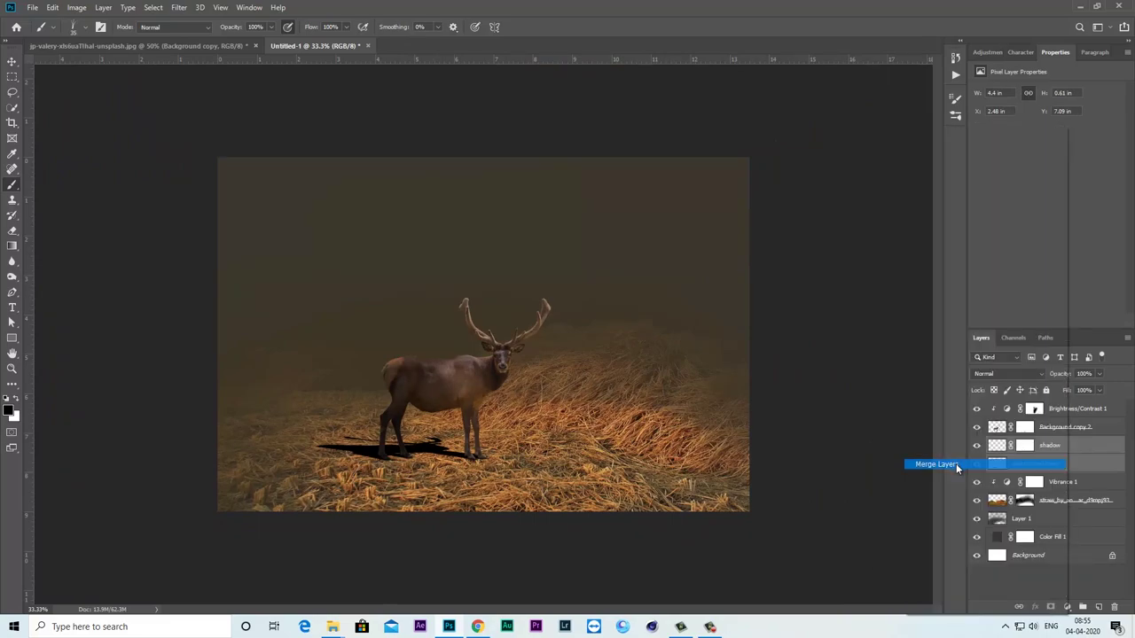
pyautogui.click(978, 446)
pyautogui.click(977, 446)
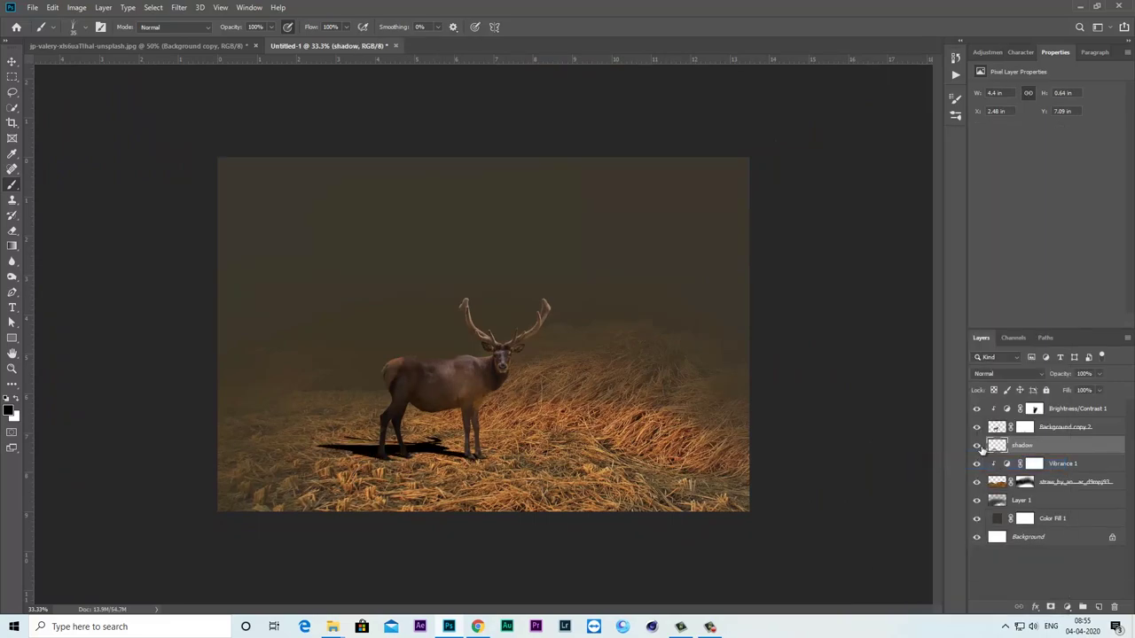
# - Set the merged shadow to 76% opacity and soften it with a 1.7 px Gaussian Blur
pyautogui.click(1100, 374)
pyautogui.moveTo(1075, 391); pyautogui.dragTo(1088, 393)
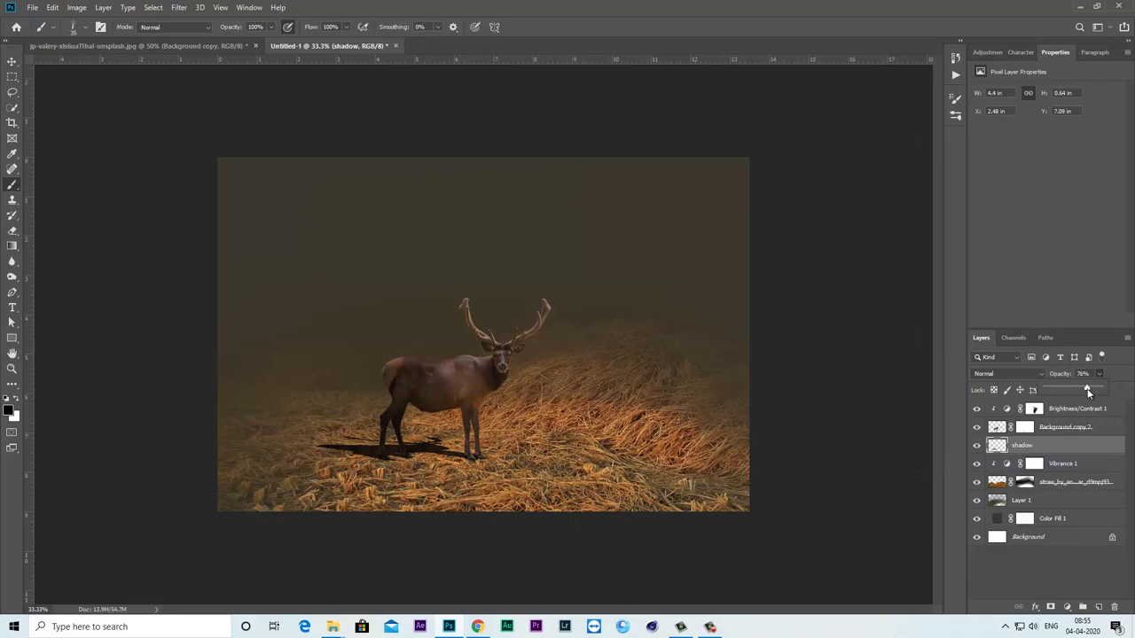
pyautogui.click(179, 7)
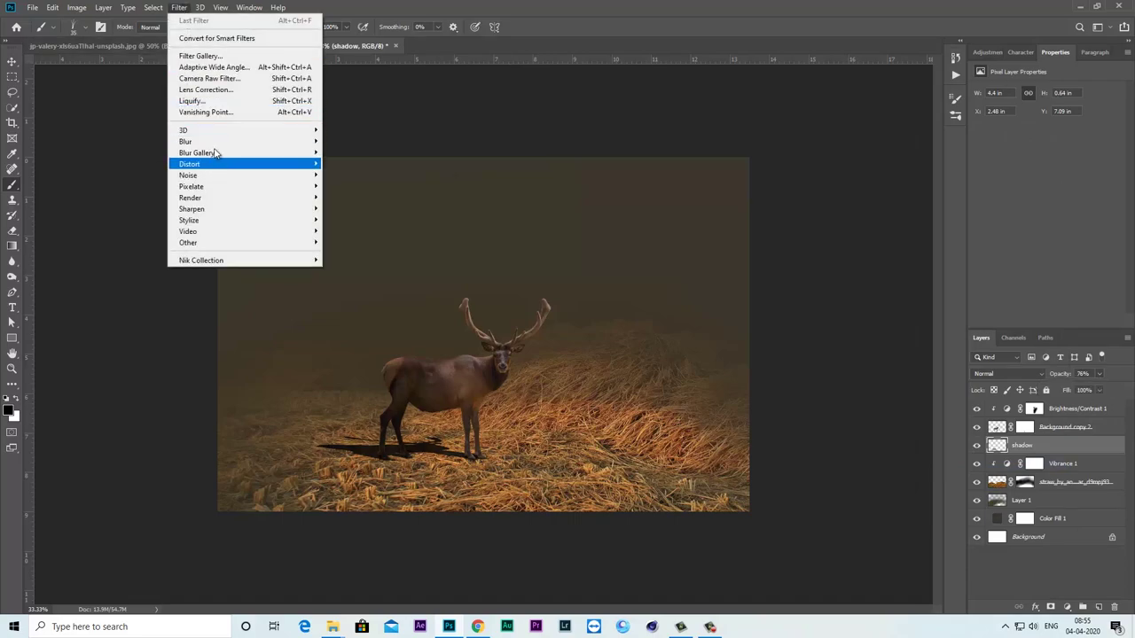
pyautogui.moveTo(185, 142)
pyautogui.click(374, 186)
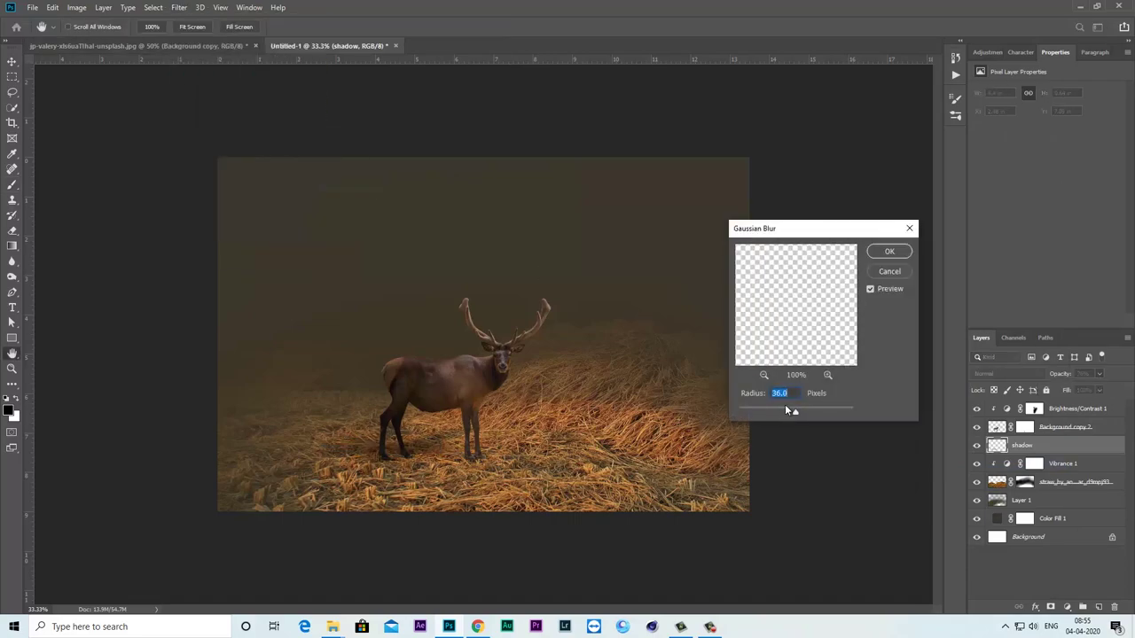
pyautogui.moveTo(780, 413); pyautogui.dragTo(749, 414)
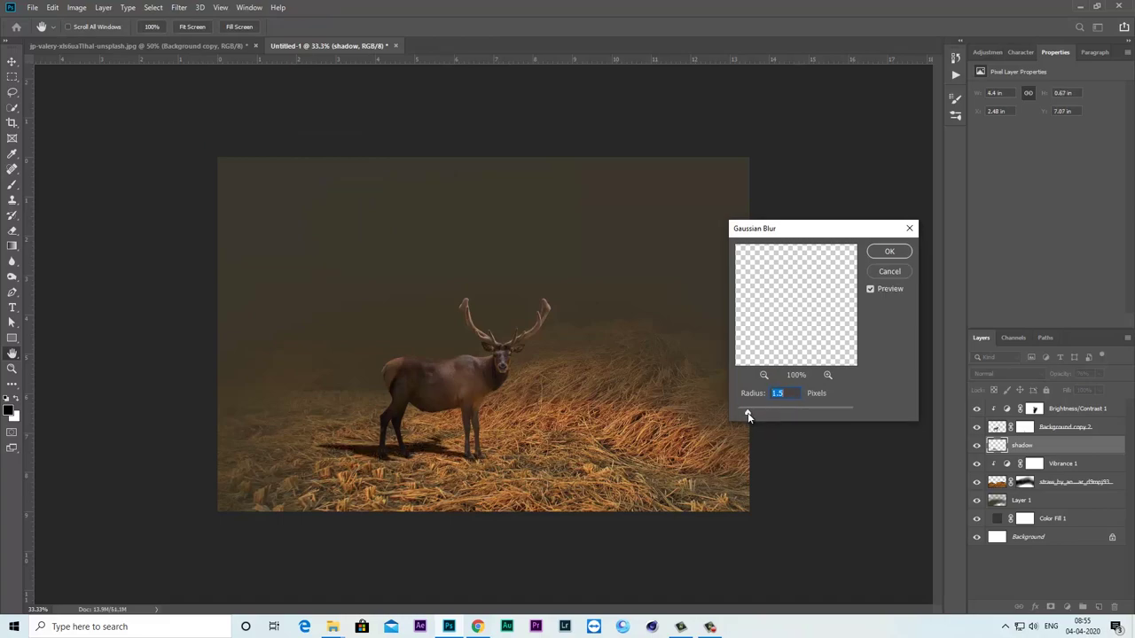
pyautogui.click(888, 253)
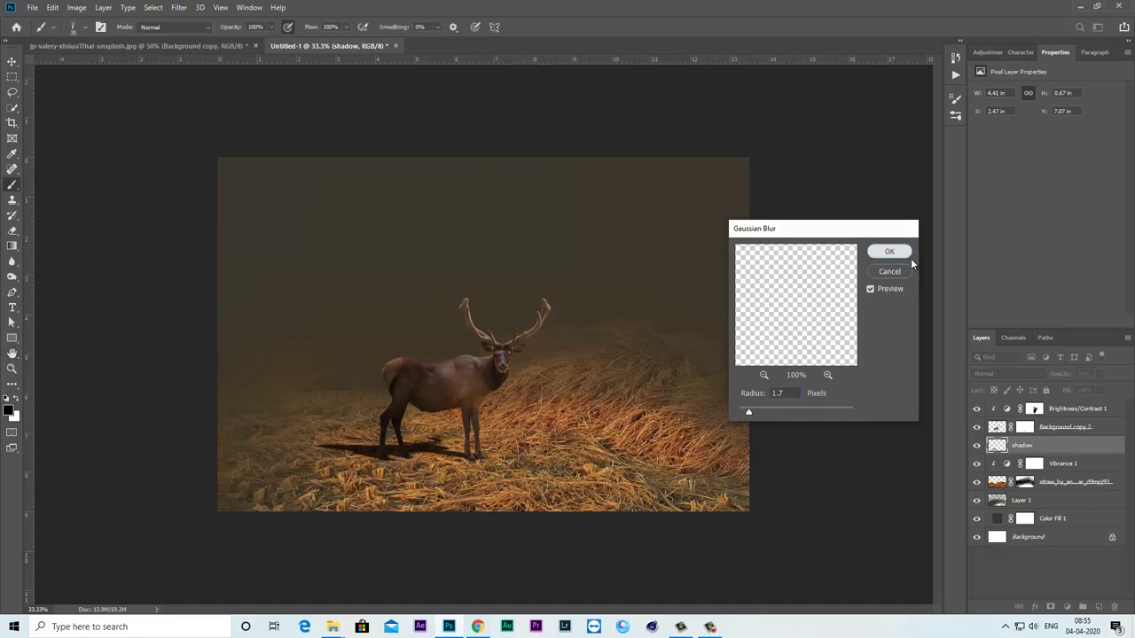
pyautogui.click(976, 446)
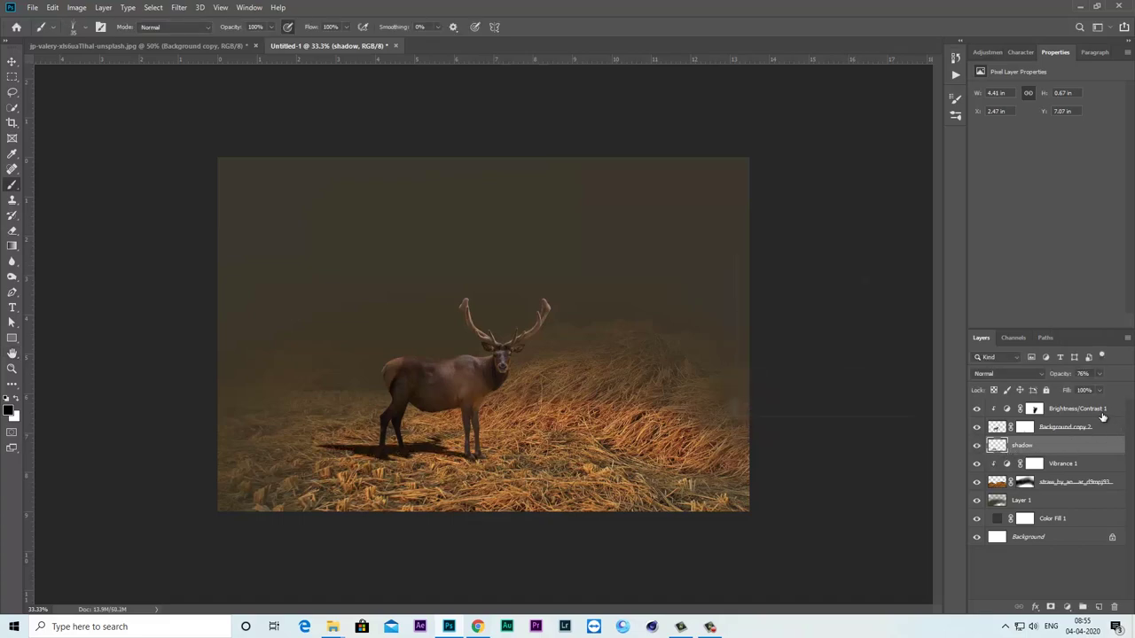
pyautogui.click(1102, 413)
# - Create a new Layer 2 clipped to the deer layer below
pyautogui.click(1098, 607)
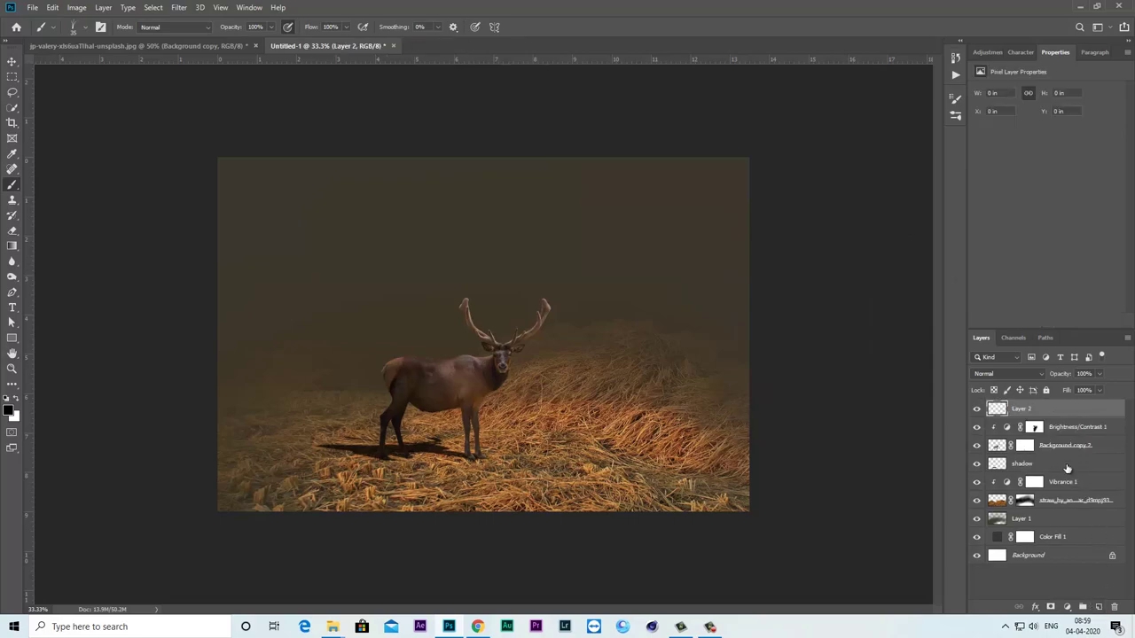
pyautogui.rightClick(1037, 414)
pyautogui.click(913, 342)
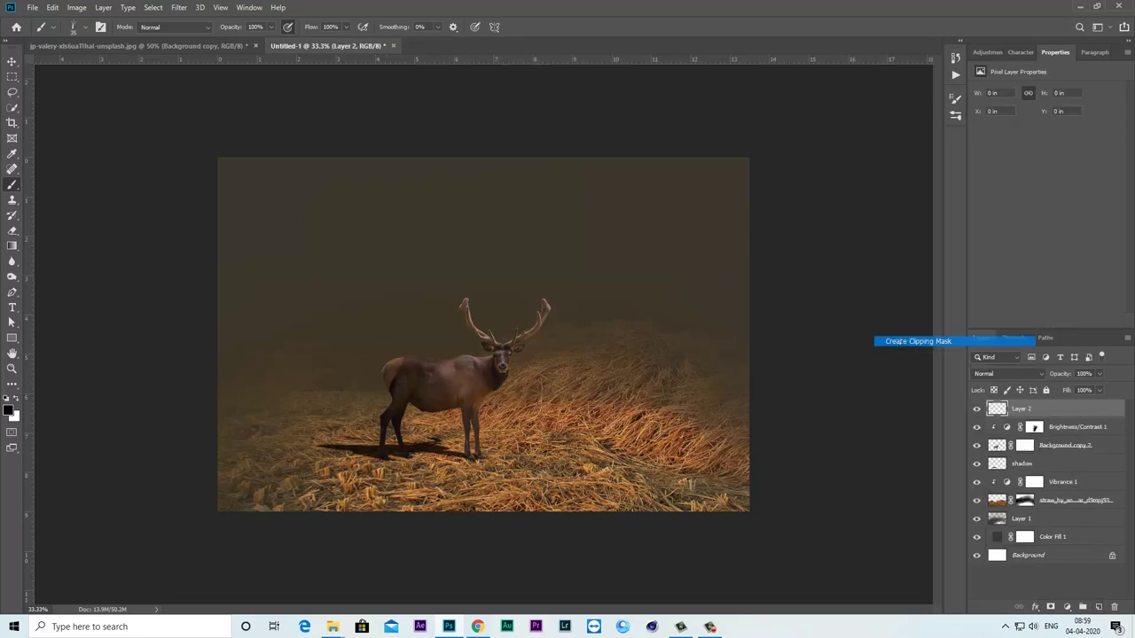
# - Fill Layer 2 with 50% gray and set its blend mode to Overlay
pyautogui.click(54, 8)
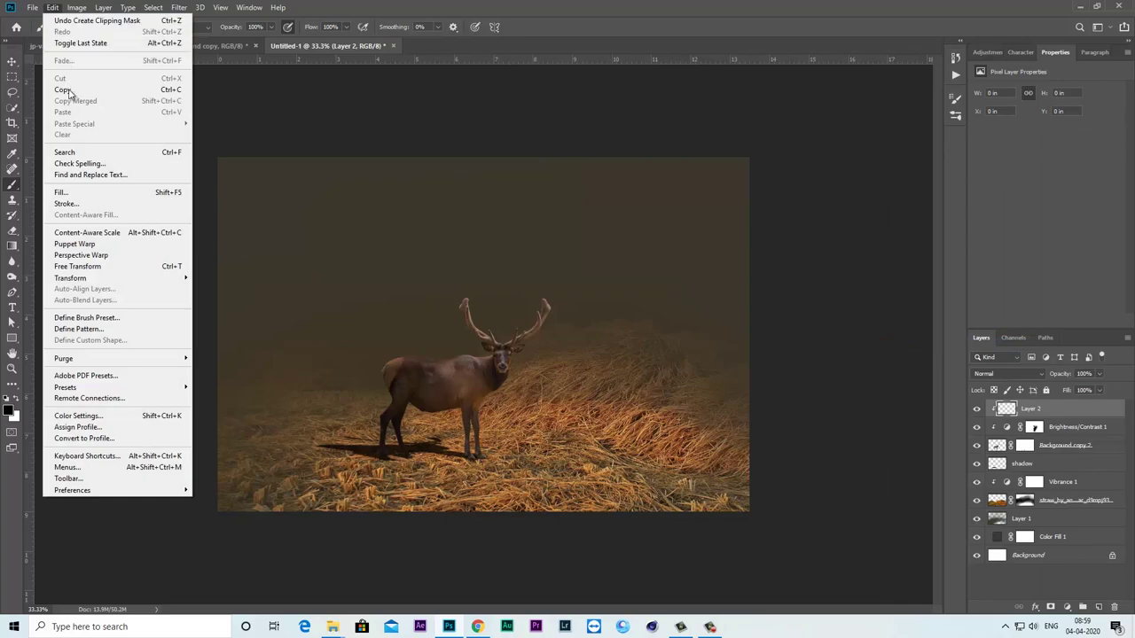
pyautogui.click(62, 191)
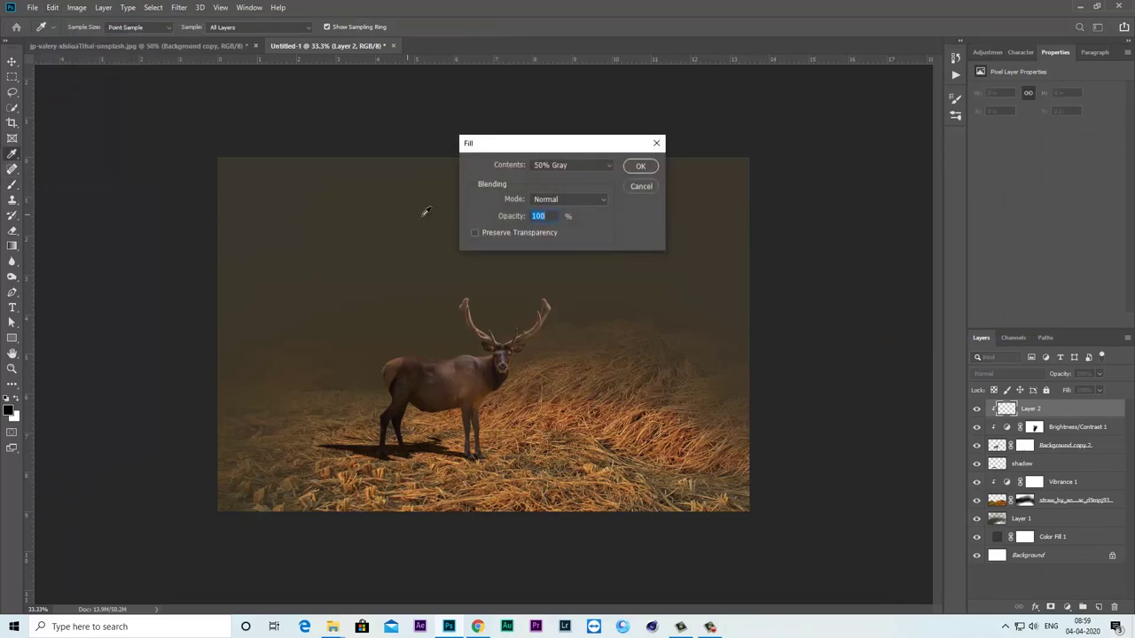
pyautogui.click(641, 166)
pyautogui.press('b')
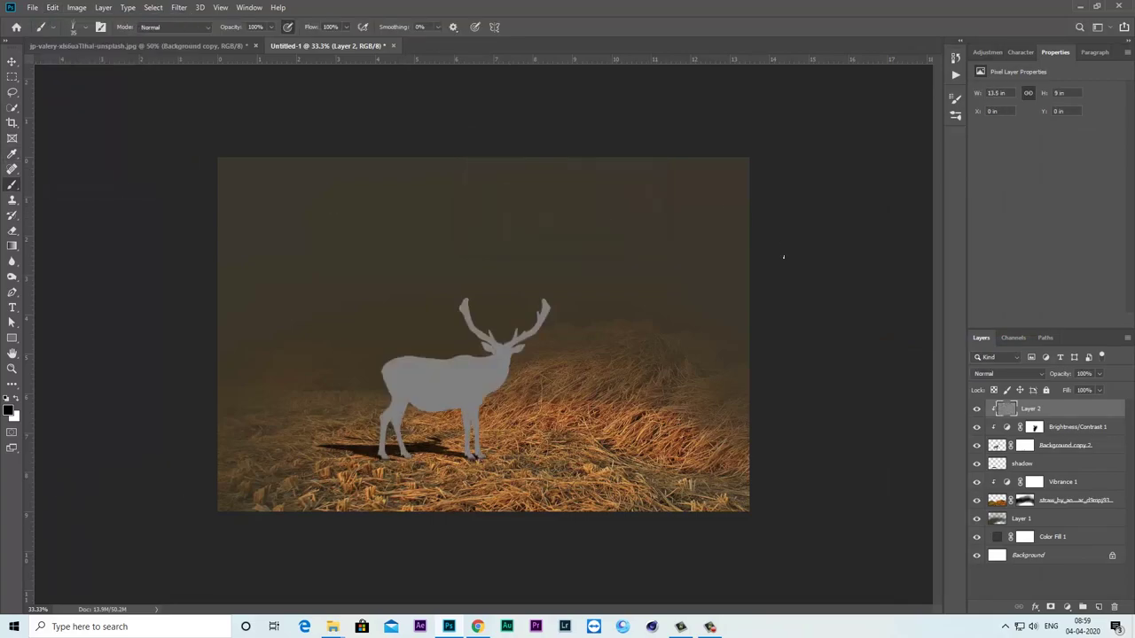
pyautogui.click(1009, 373)
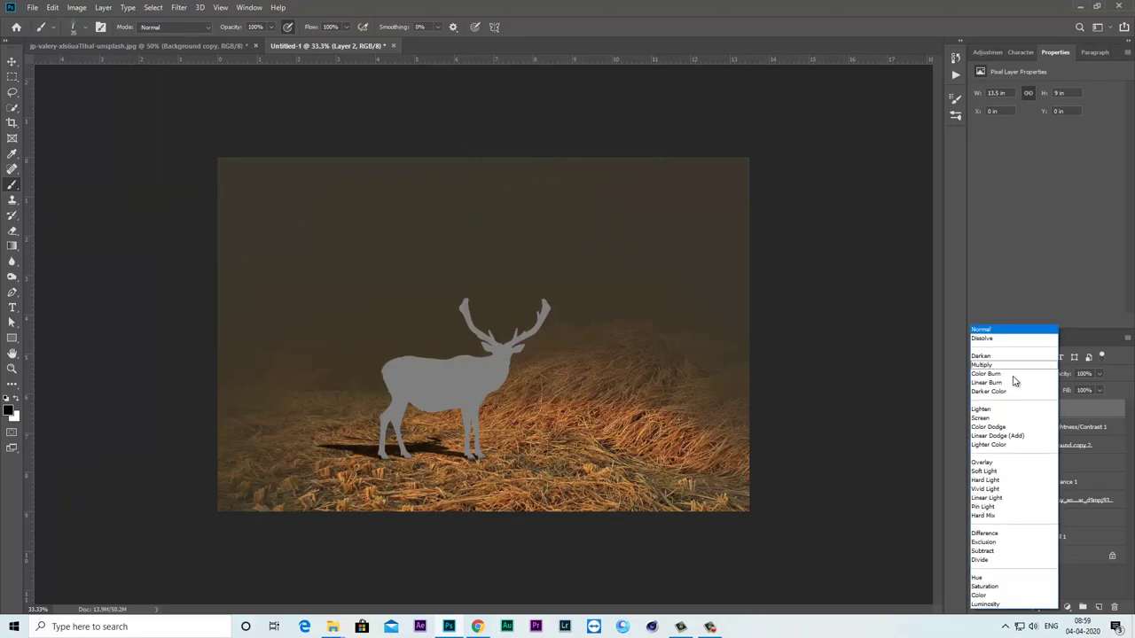
pyautogui.click(1003, 464)
pyautogui.hotkey('ctrl', '+')
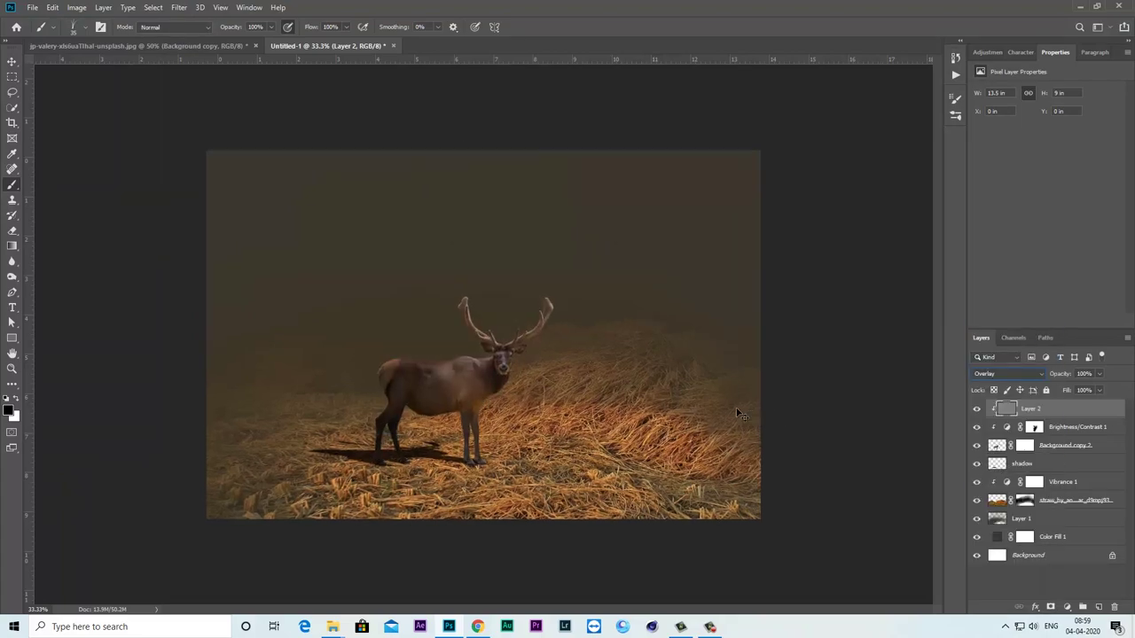
pyautogui.hotkey('ctrl', '+')
# - Burn the deer's back from rump to neck with a large brush at 17% exposure
pyautogui.click(13, 282)
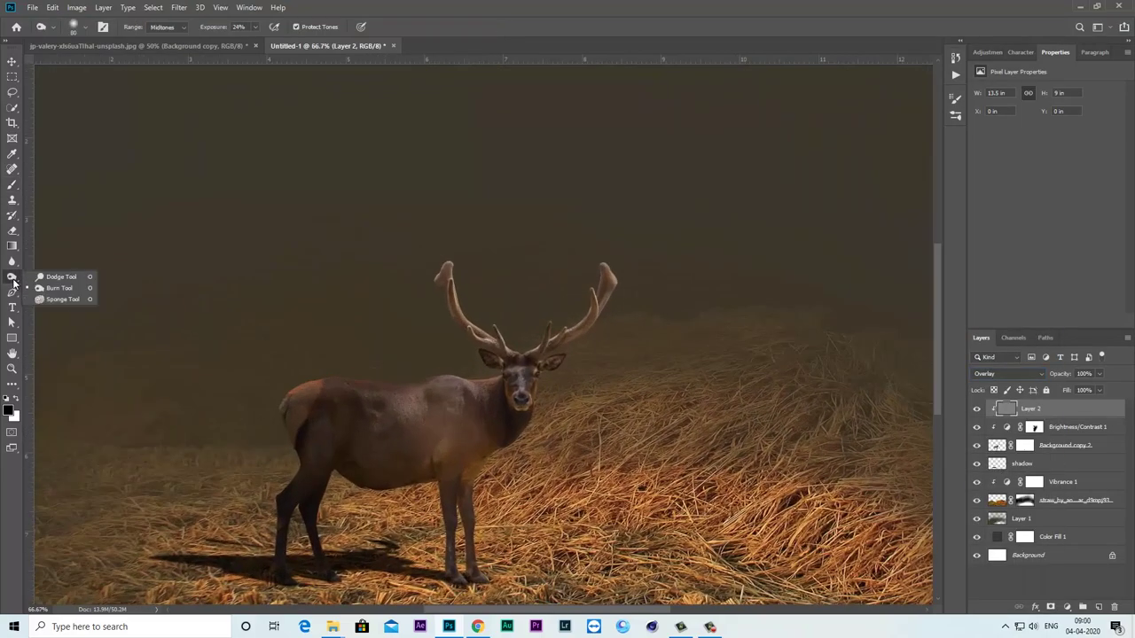
pyautogui.click(59, 289)
pyautogui.moveTo(368, 387); pyautogui.dragTo(479, 303)
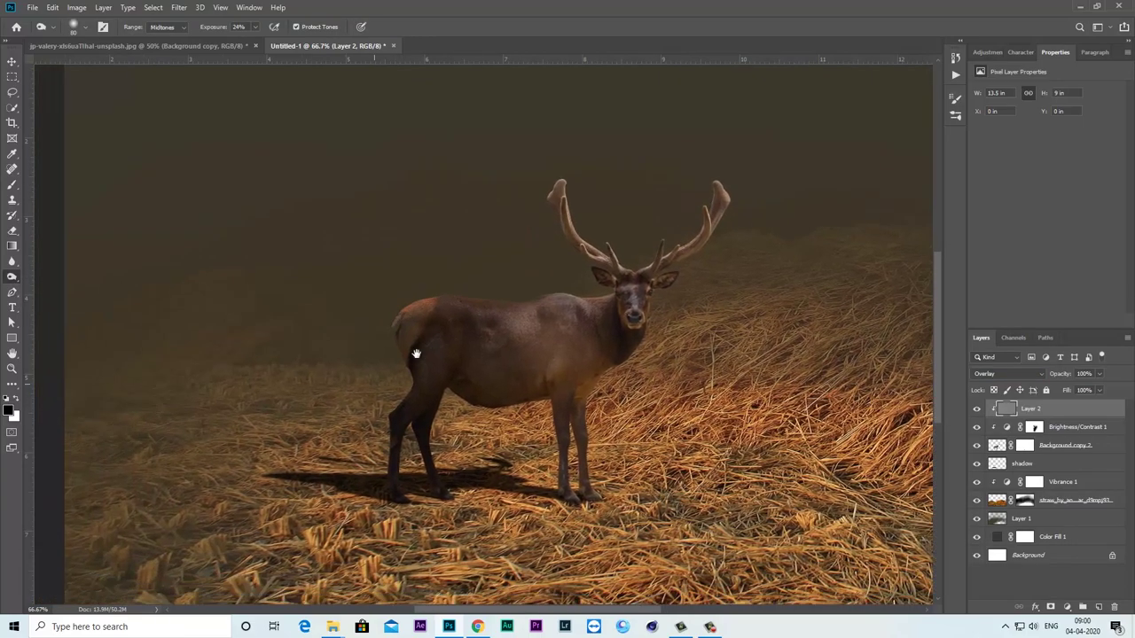
pyautogui.press(']')
pyautogui.press(']')
pyautogui.press(']')
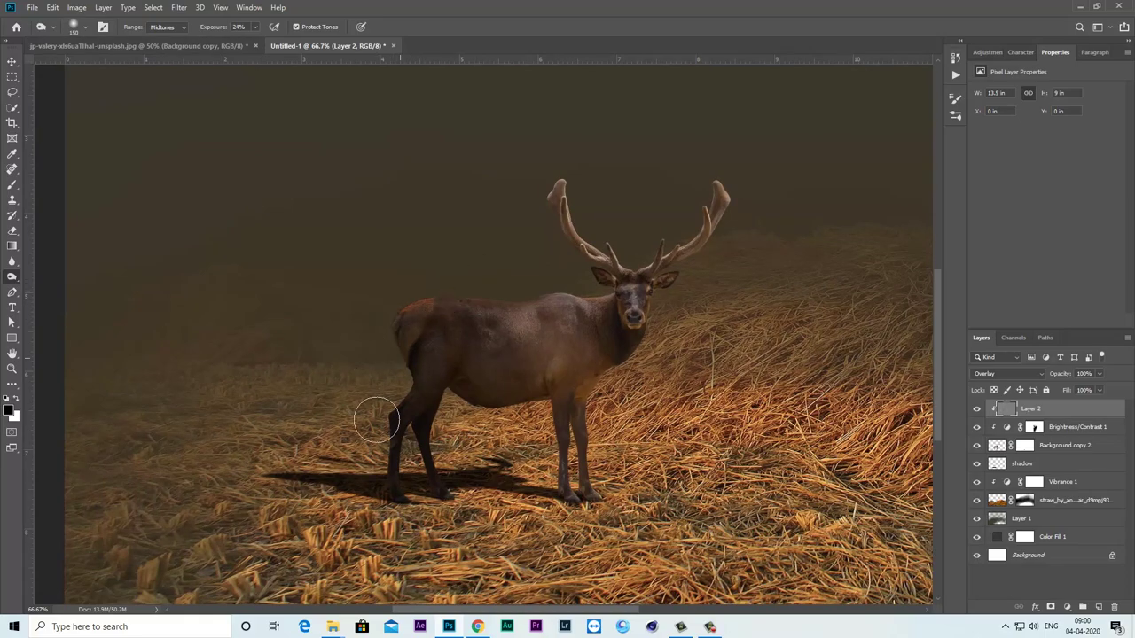
pyautogui.moveTo(405, 304); pyautogui.dragTo(593, 297)
pyautogui.press('1')
pyautogui.press('7')
pyautogui.press(']')
pyautogui.press(']')
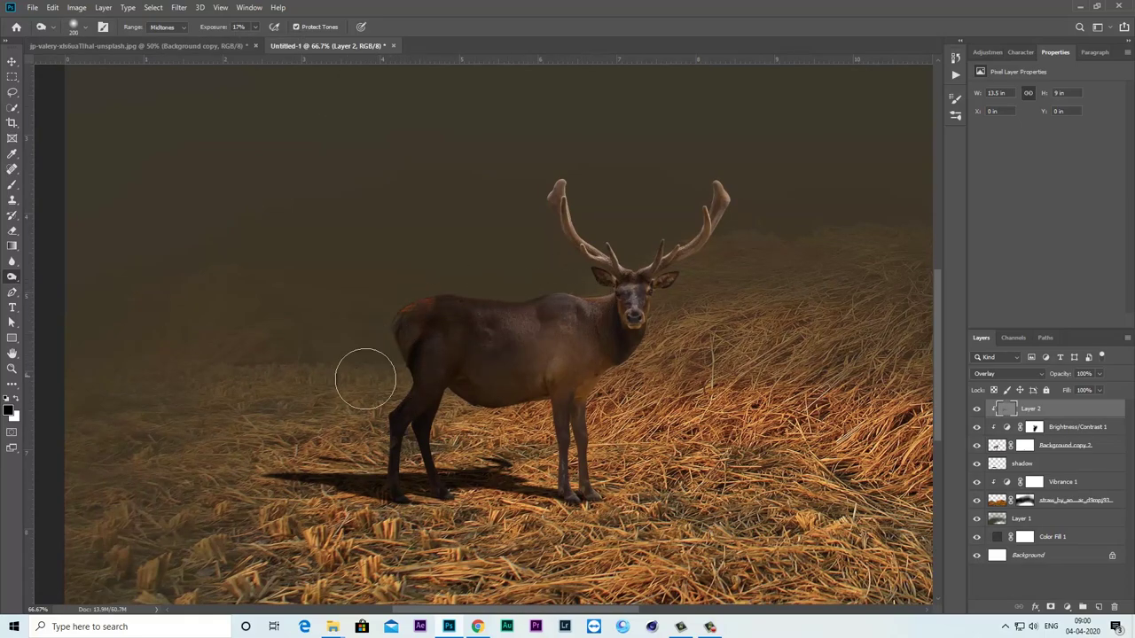
pyautogui.press('[')
pyautogui.press('[')
pyautogui.press('[')
pyautogui.press('[')
pyautogui.press('[')
pyautogui.press('[')
pyautogui.press('[')
pyautogui.press('[')
pyautogui.press(']')
pyautogui.press(']')
pyautogui.press(']')
pyautogui.click(976, 409)
pyautogui.click(977, 409)
# - Dodge the deer's face, muzzle and body at 14% exposure to brighten them
pyautogui.press('b')
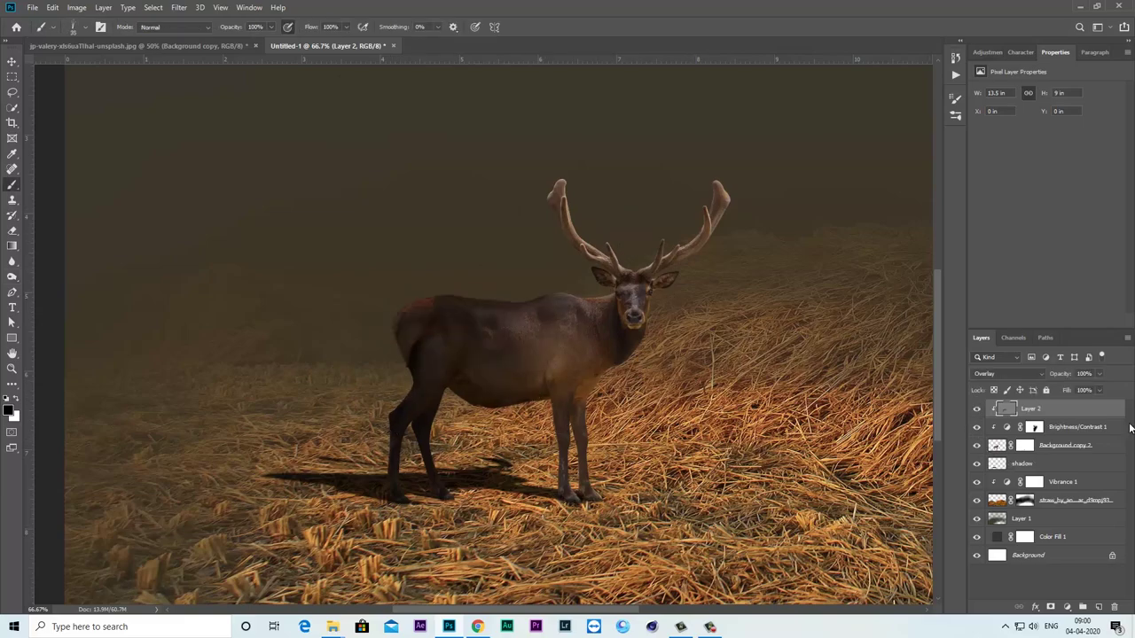
pyautogui.click(11, 276)
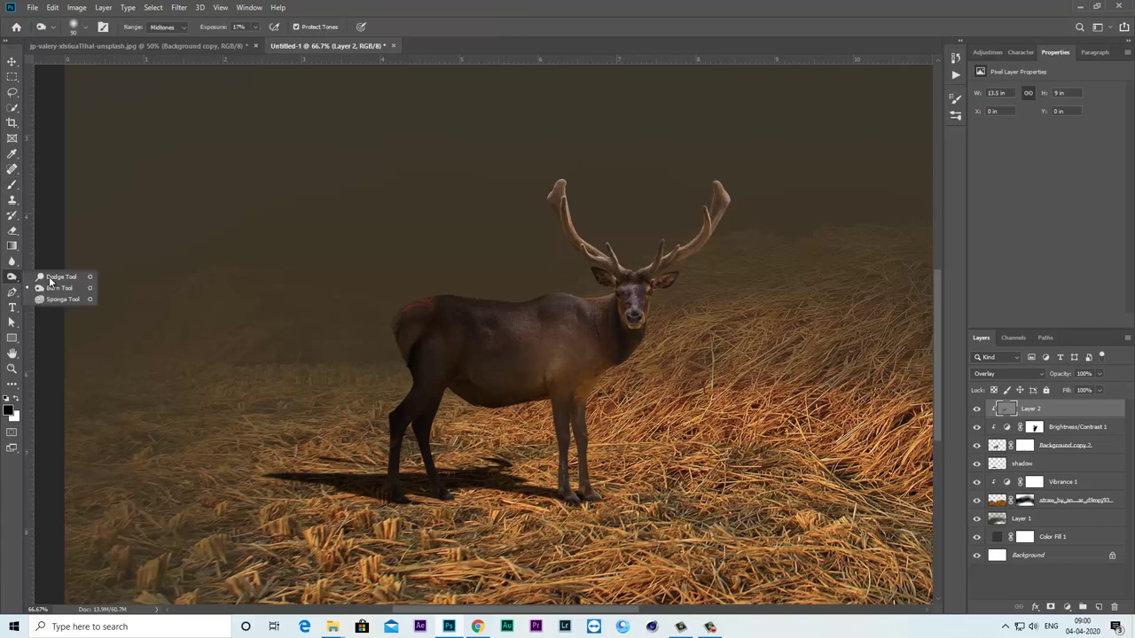
pyautogui.click(53, 278)
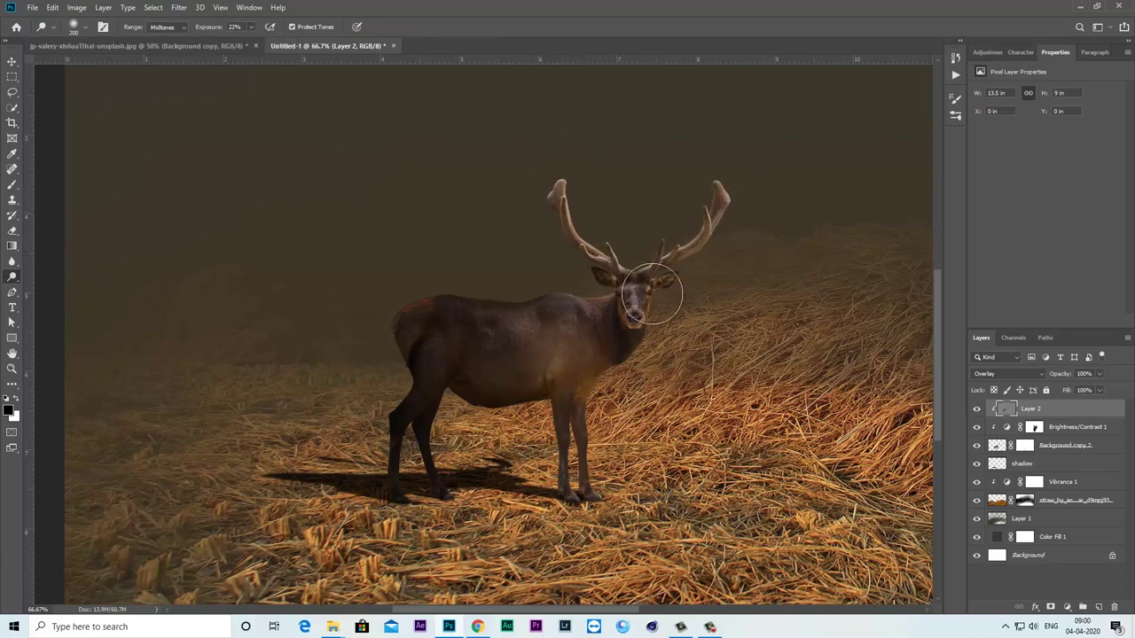
pyautogui.moveTo(653, 294); pyautogui.dragTo(635, 312)
pyautogui.press('[')
pyautogui.press('[')
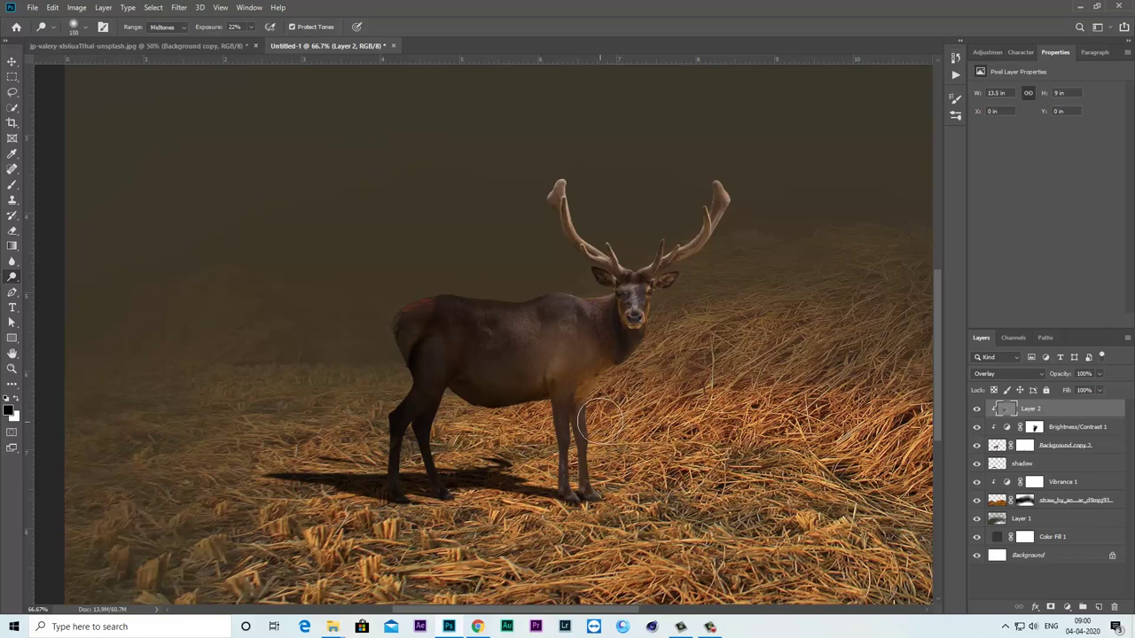
pyautogui.press(']')
pyautogui.press('1')
pyautogui.press('4')
pyautogui.press(']')
pyautogui.press(']')
pyautogui.press(']')
pyautogui.moveTo(805, 405)
pyautogui.mouseDown()
pyautogui.moveTo(439, 431)
pyautogui.moveTo(375, 393)
pyautogui.moveTo(468, 392)
pyautogui.moveTo(350, 431)
pyautogui.moveTo(399, 399)
pyautogui.mouseUp()
pyautogui.press('[')
pyautogui.press('[')
pyautogui.press('[')
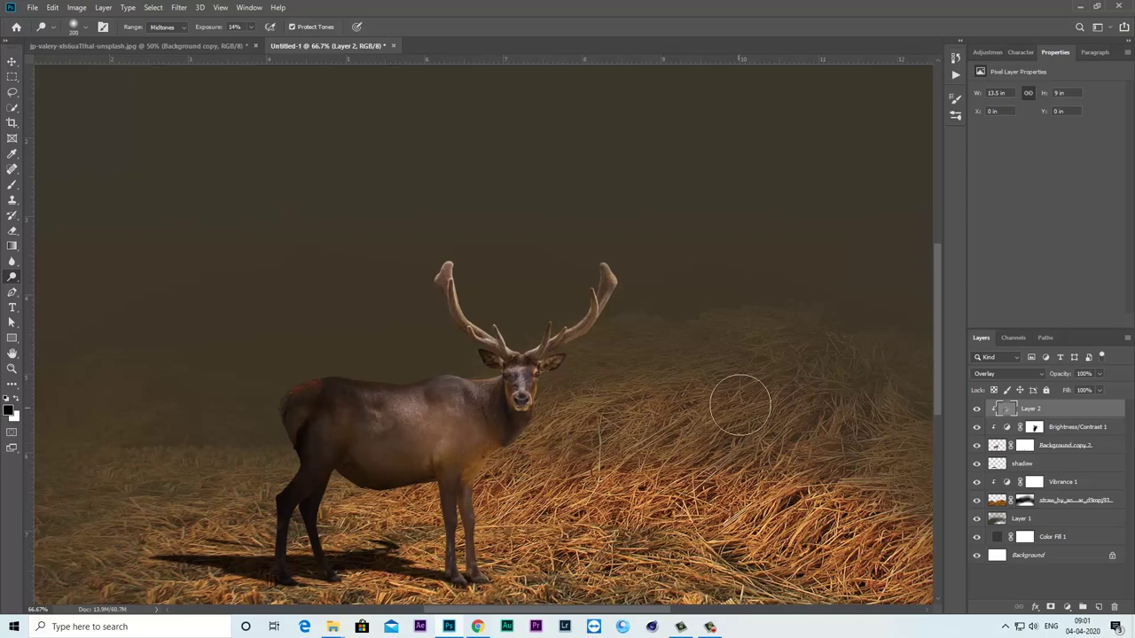
pyautogui.hotkey('ctrl', '-')
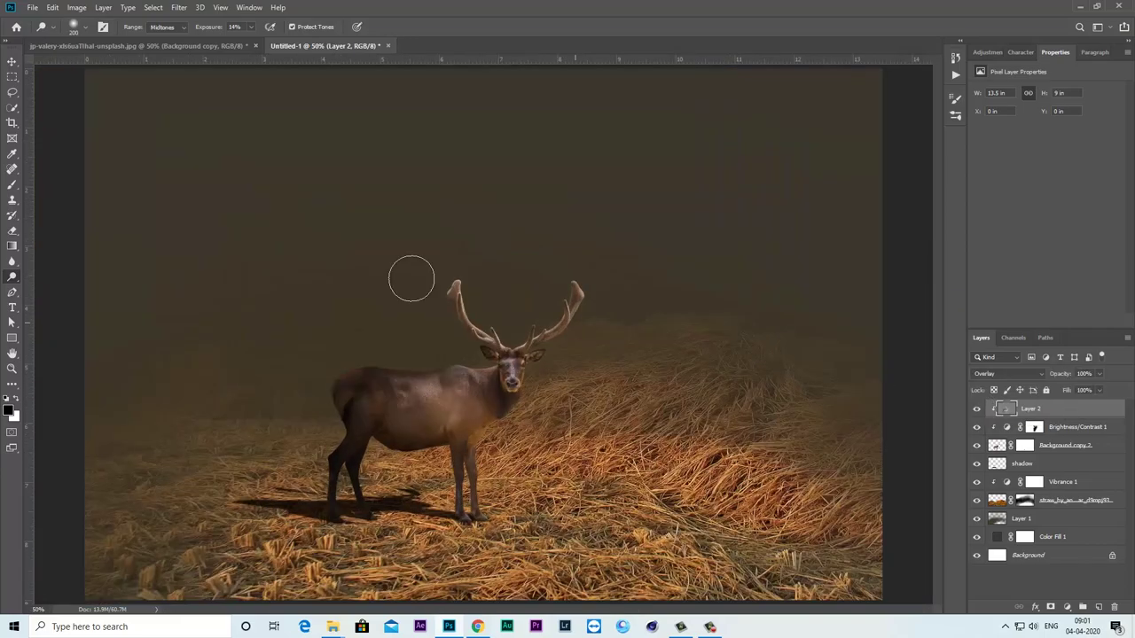
# - Place the buffalo image as embedded, scaled down at the far left of the field
pyautogui.click(32, 7)
pyautogui.click(96, 235)
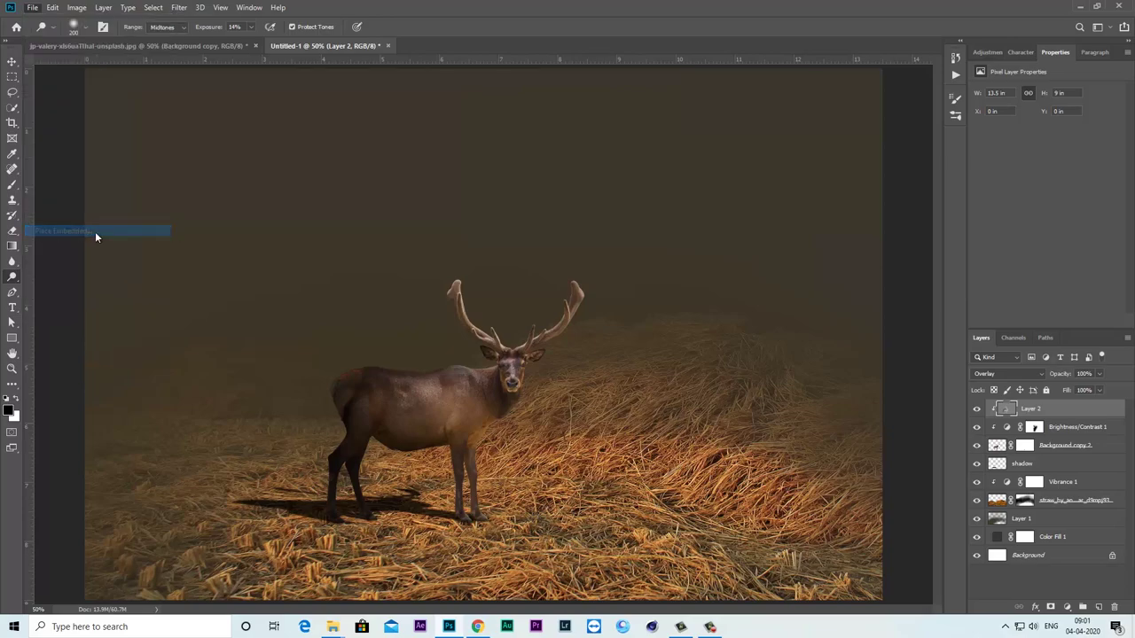
pyautogui.click(268, 102)
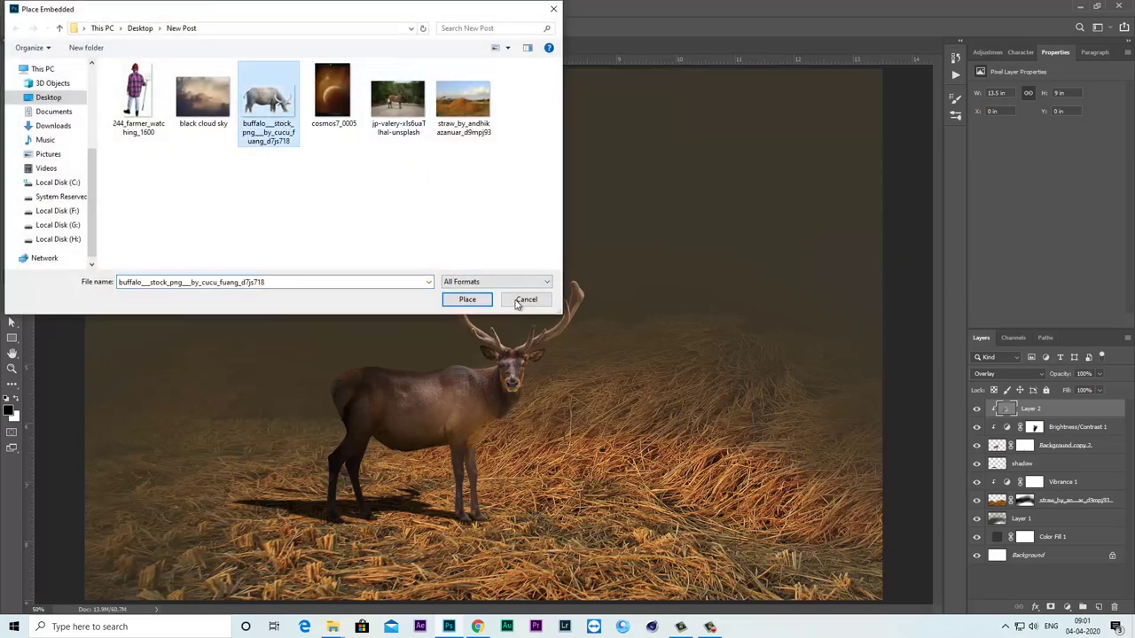
pyautogui.click(468, 299)
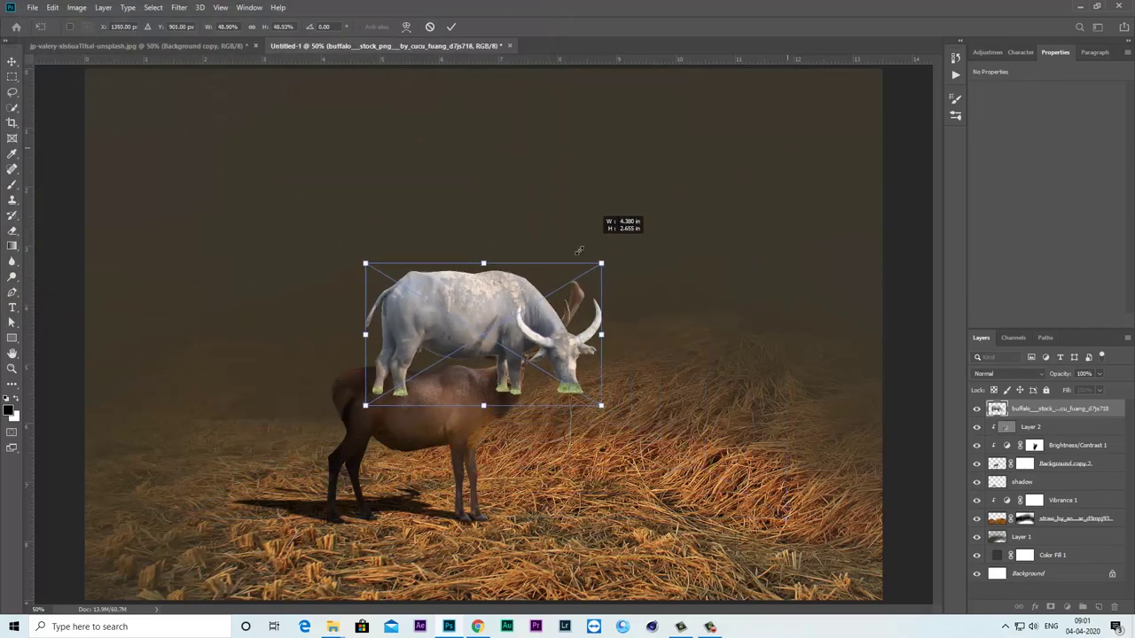
pyautogui.moveTo(786, 151); pyautogui.dragTo(580, 279)
pyautogui.moveTo(486, 337); pyautogui.dragTo(142, 390)
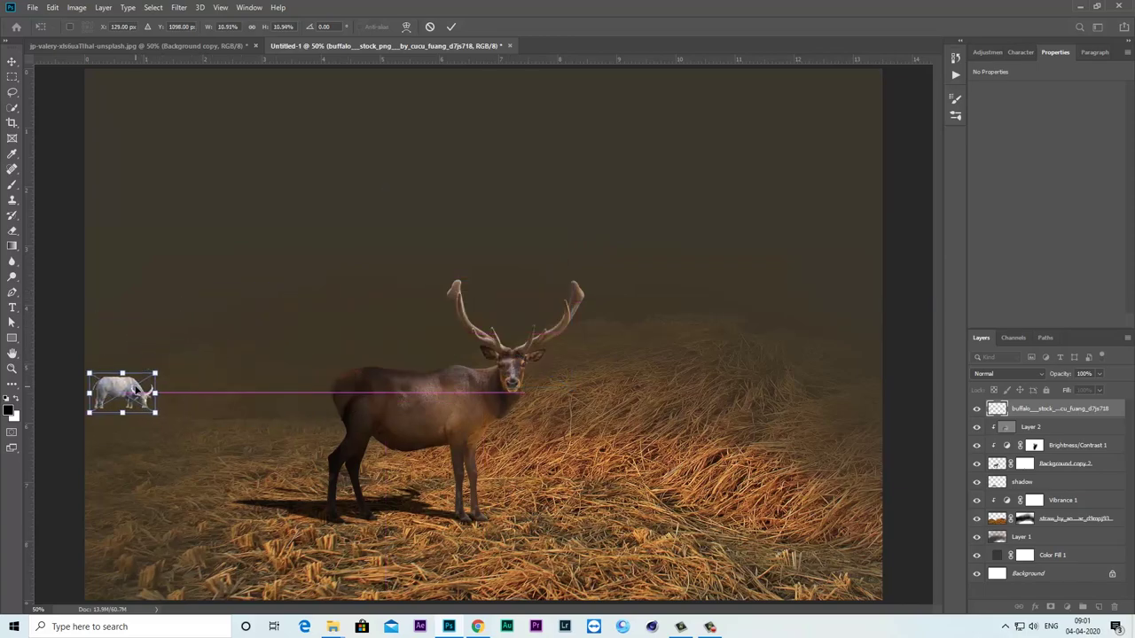
pyautogui.press('Return')
# - Rasterize the buffalo layer and add a layer mask to it
pyautogui.press('o')
pyautogui.hotkey('ctrl', '+')
pyautogui.hotkey('ctrl', '+')
pyautogui.hotkey('ctrl', '+')
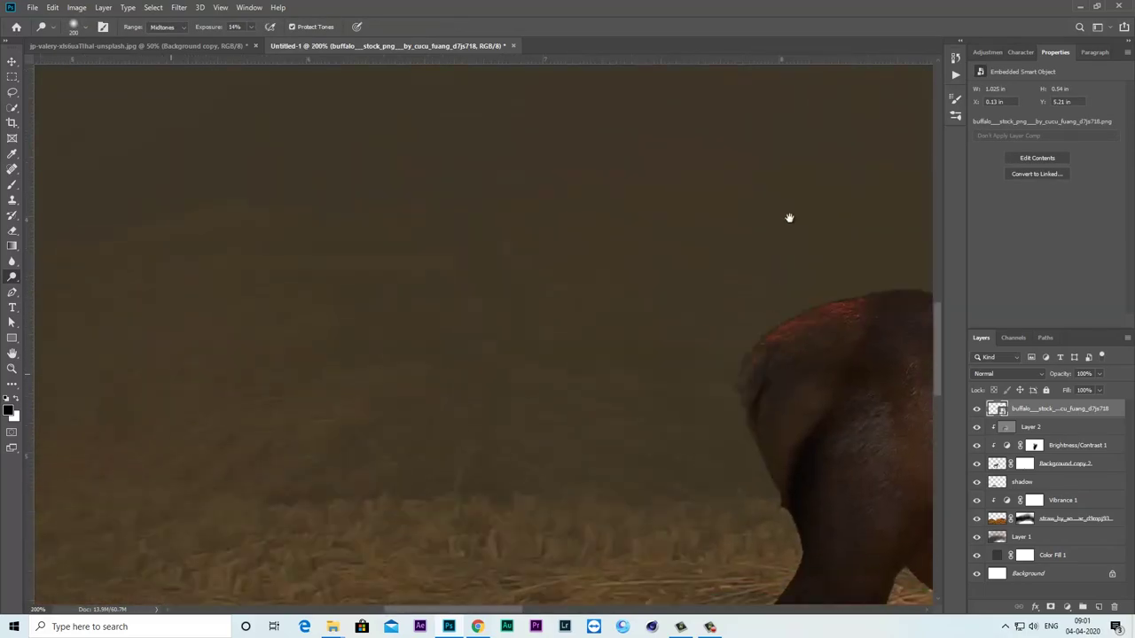
pyautogui.hscroll(-10, 789, 218)
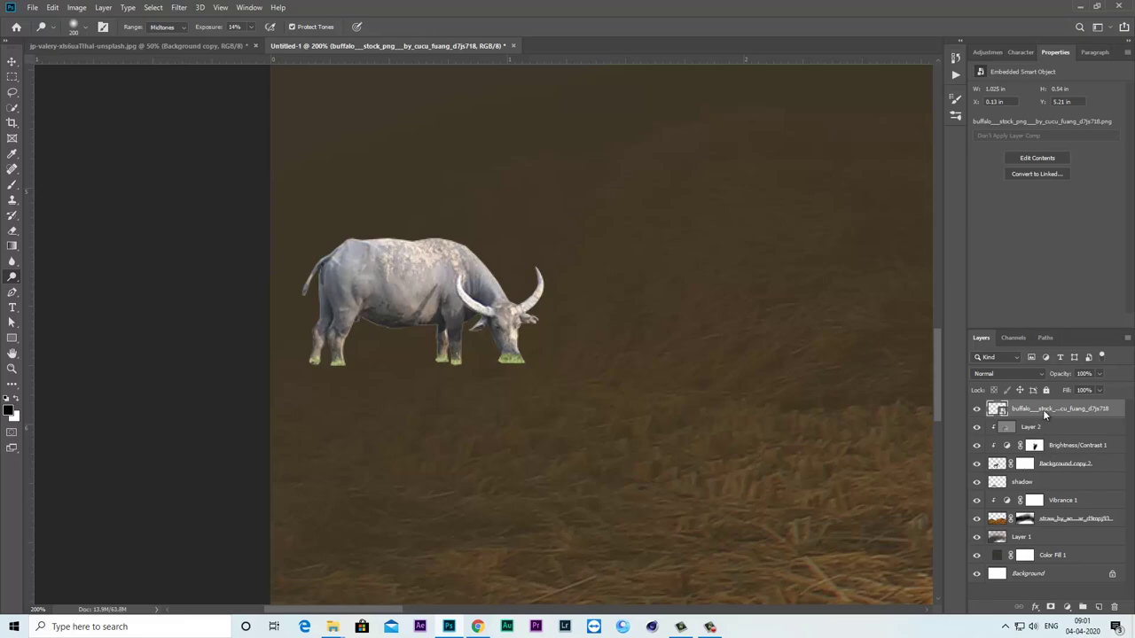
pyautogui.rightClick(1045, 413)
pyautogui.click(931, 323)
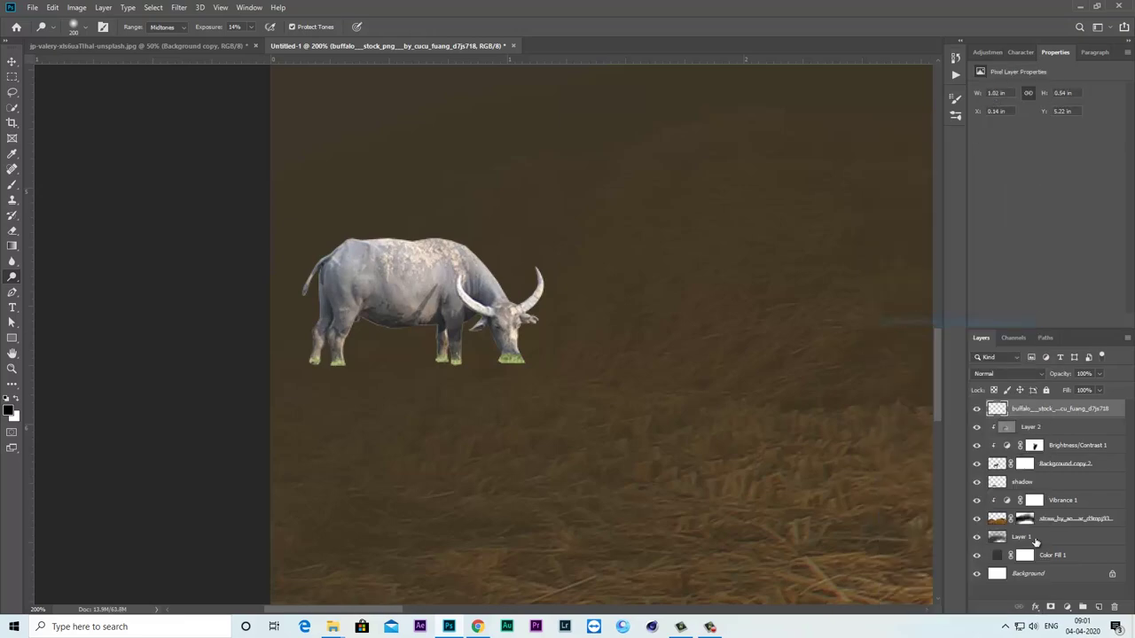
pyautogui.click(1049, 607)
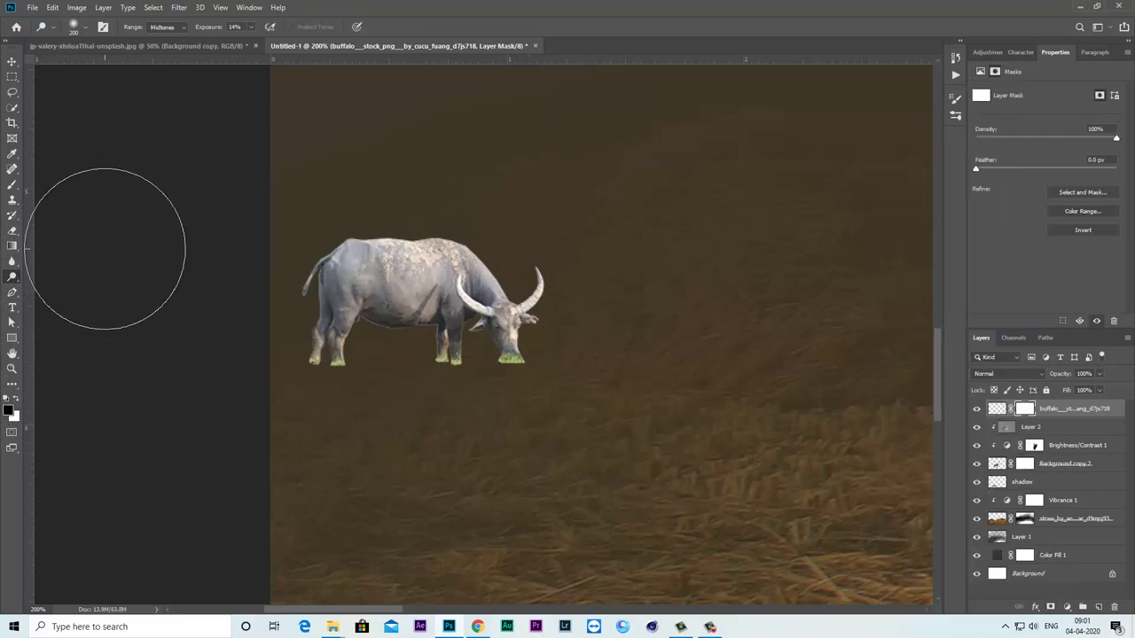
# - Mask out the green grass under the buffalo's front and back hooves with a small round brush
pyautogui.click(12, 185)
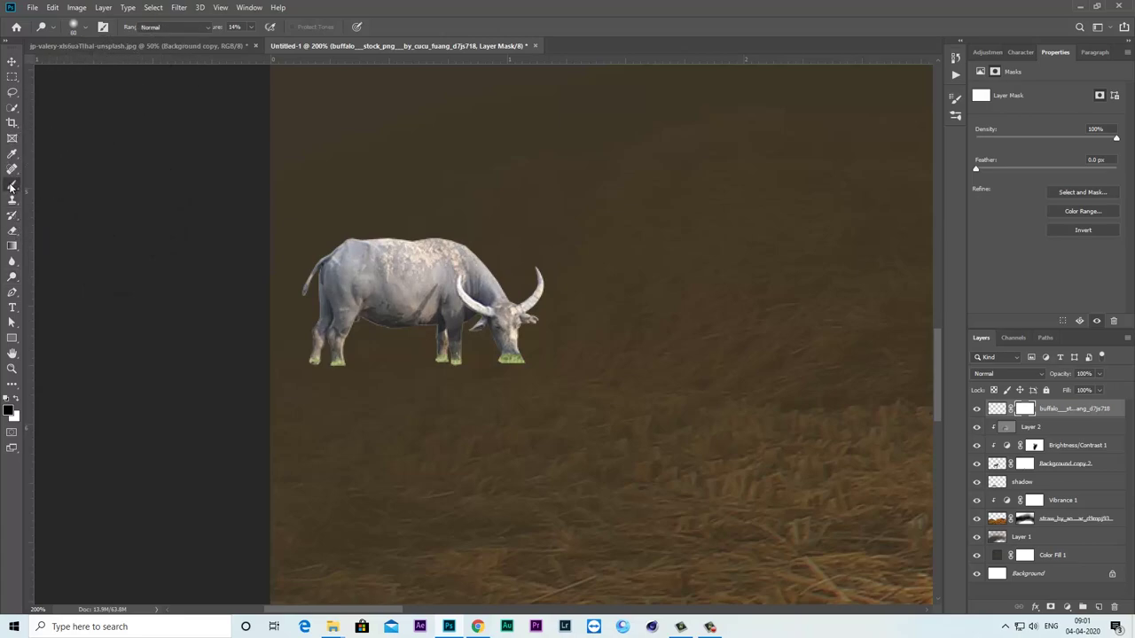
pyautogui.rightClick(12, 186)
pyautogui.click(58, 187)
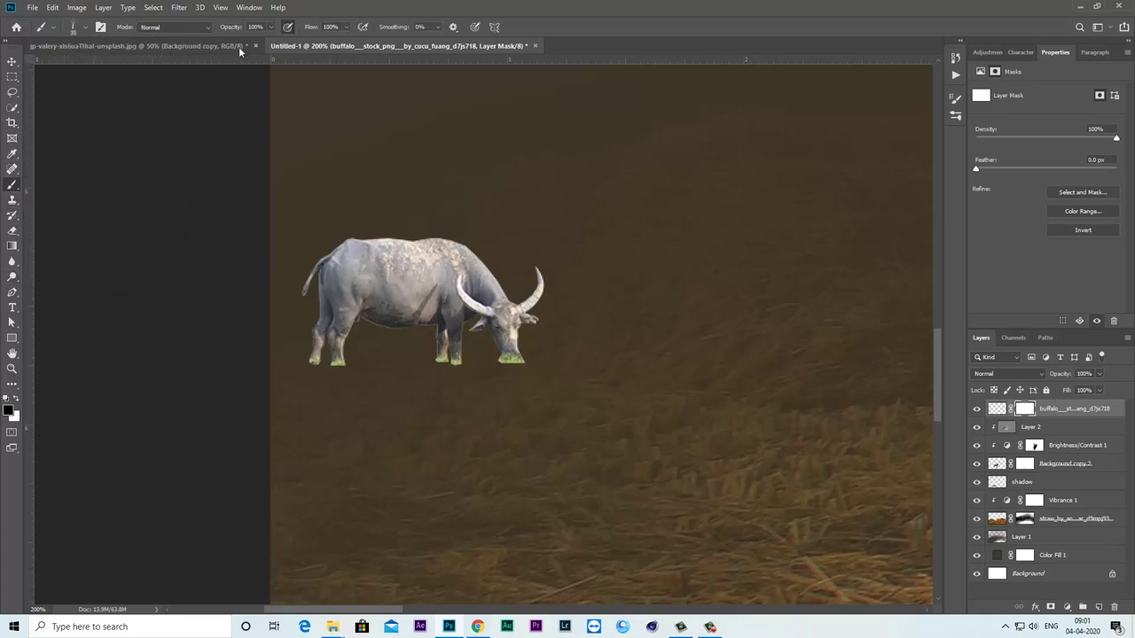
pyautogui.click(75, 26)
pyautogui.click(89, 166)
pyautogui.click(484, 18)
pyautogui.press('[')
pyautogui.press('[')
pyautogui.press('[')
pyautogui.moveTo(530, 363)
pyautogui.mouseDown()
pyautogui.moveTo(416, 368)
pyautogui.moveTo(536, 362)
pyautogui.mouseUp()
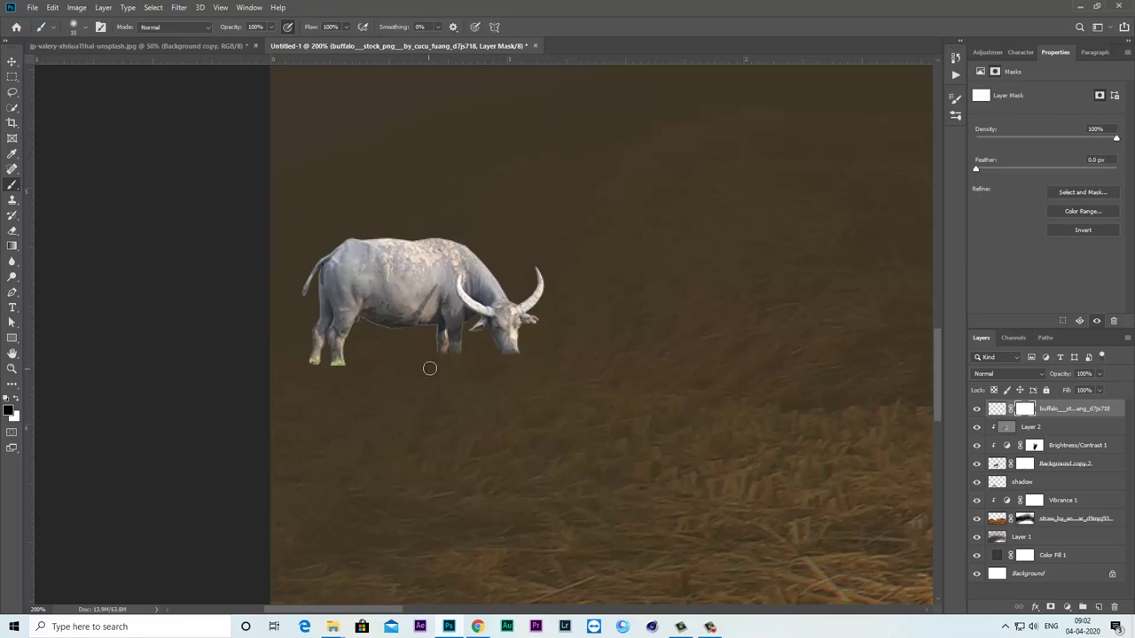
pyautogui.moveTo(286, 372); pyautogui.dragTo(341, 362)
pyautogui.hotkey('ctrl', '0')
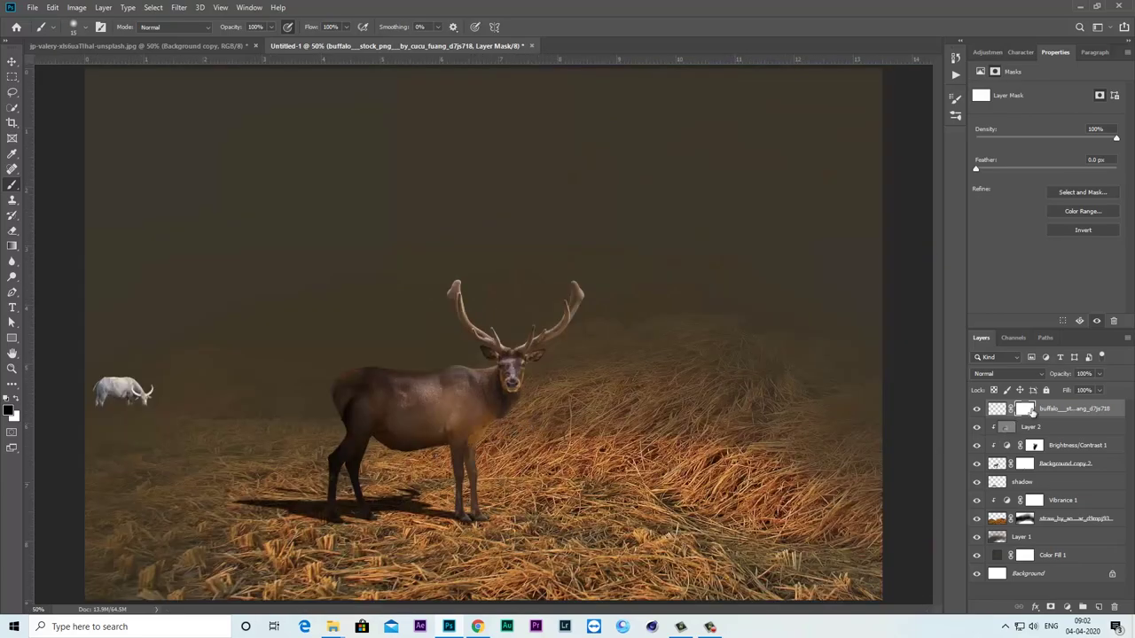
# - Darken the buffalo with a clipped Brightness/Contrast adjustment at brightness -150
pyautogui.click(1067, 606)
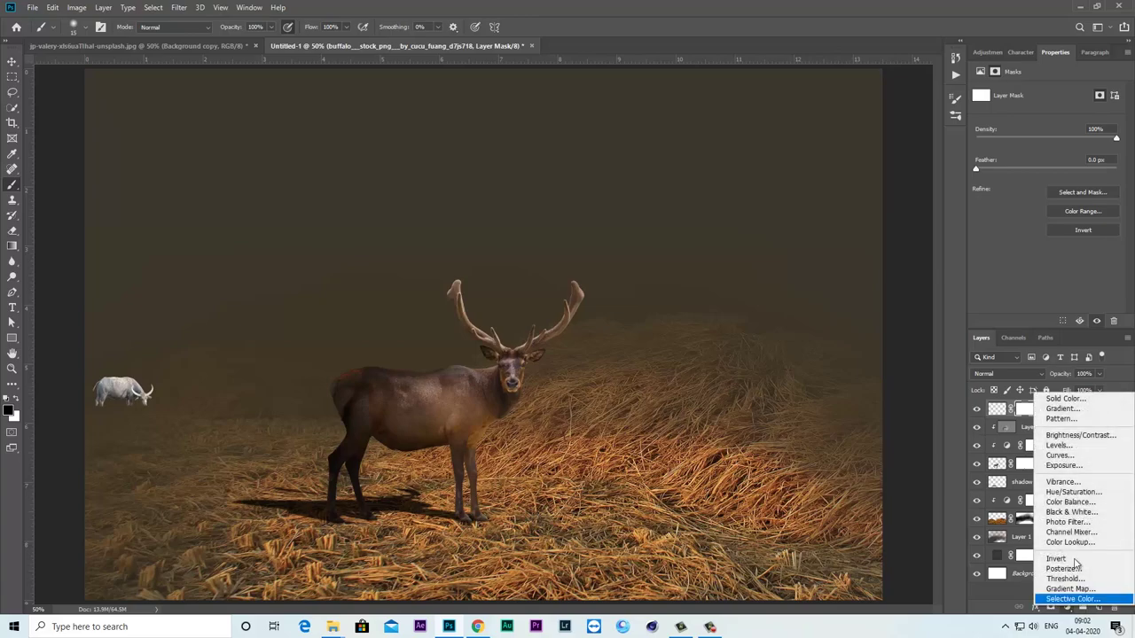
pyautogui.click(1075, 435)
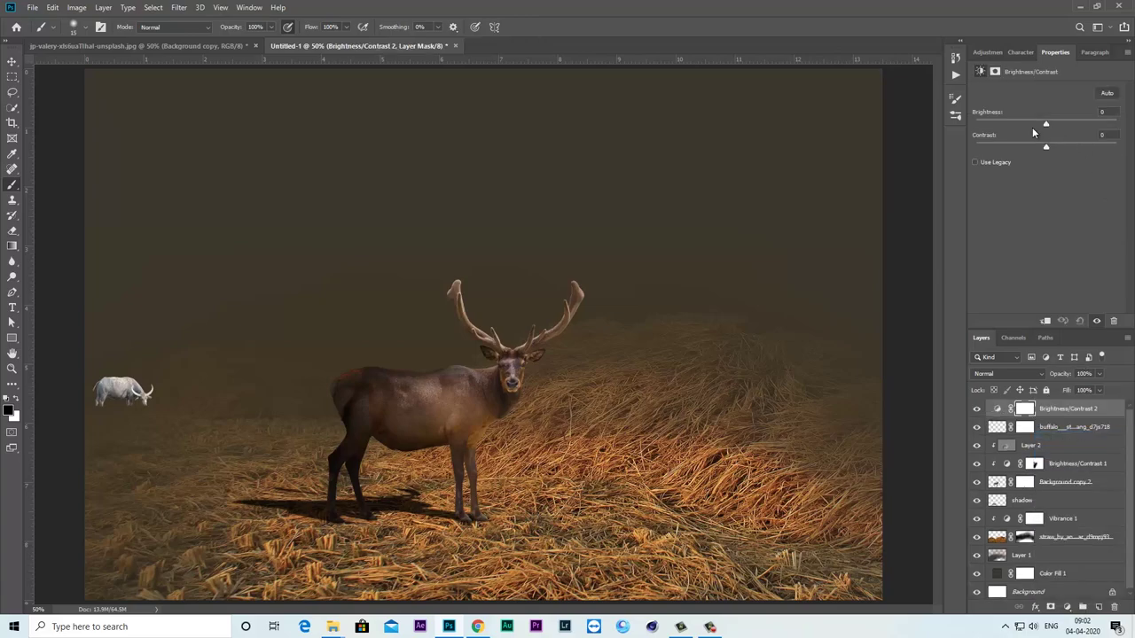
pyautogui.moveTo(1032, 127); pyautogui.dragTo(964, 131)
pyautogui.click(1046, 321)
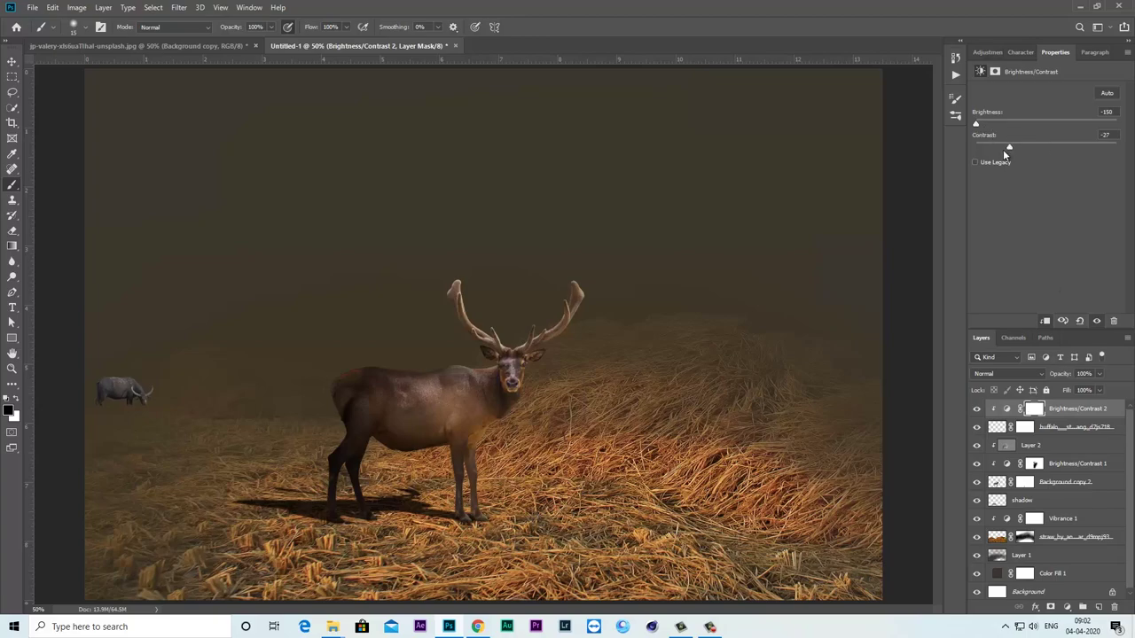
pyautogui.moveTo(1067, 160); pyautogui.dragTo(1090, 160)
pyautogui.click(1065, 429)
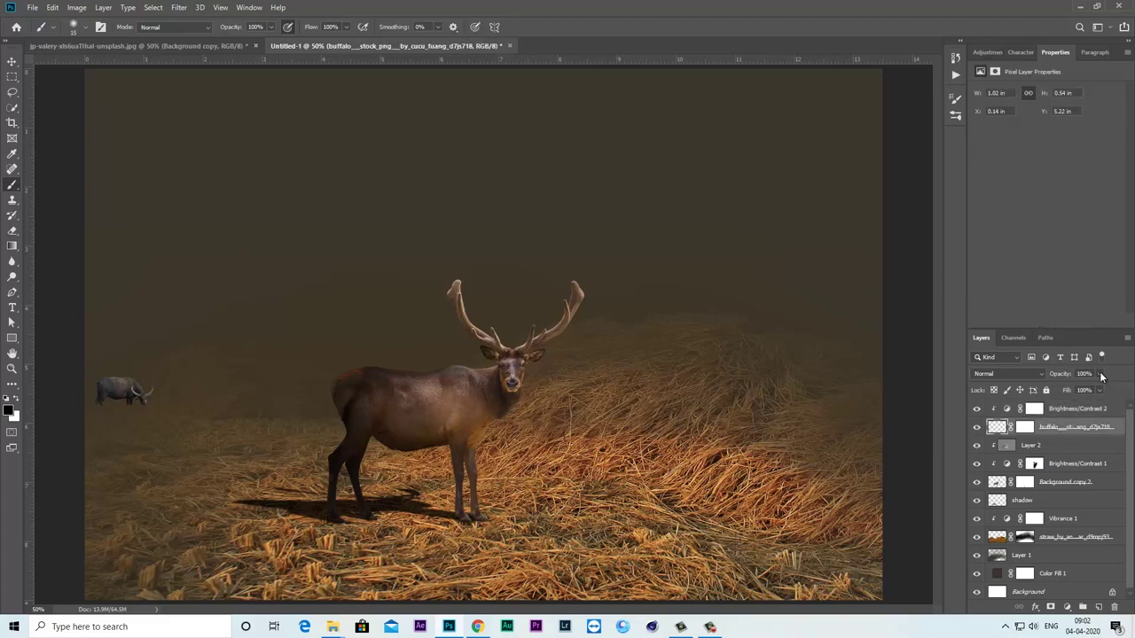
pyautogui.click(1073, 409)
# - Warm the midtones with Color Balance +11, +5, -28 and fade the buffalo's opacity
pyautogui.click(1066, 607)
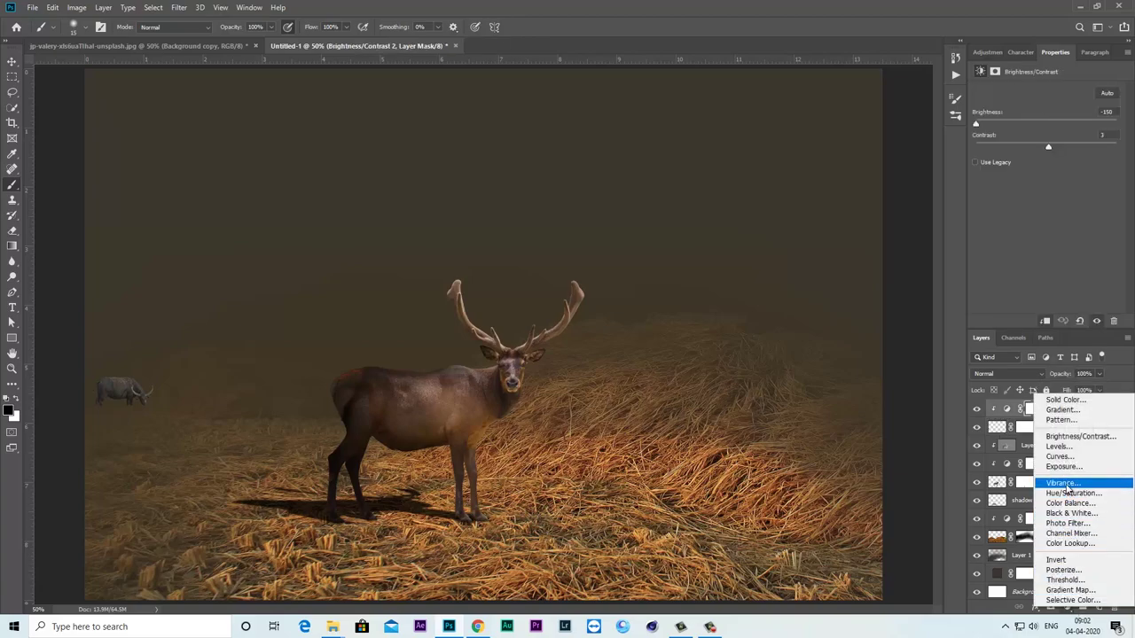
pyautogui.click(1069, 502)
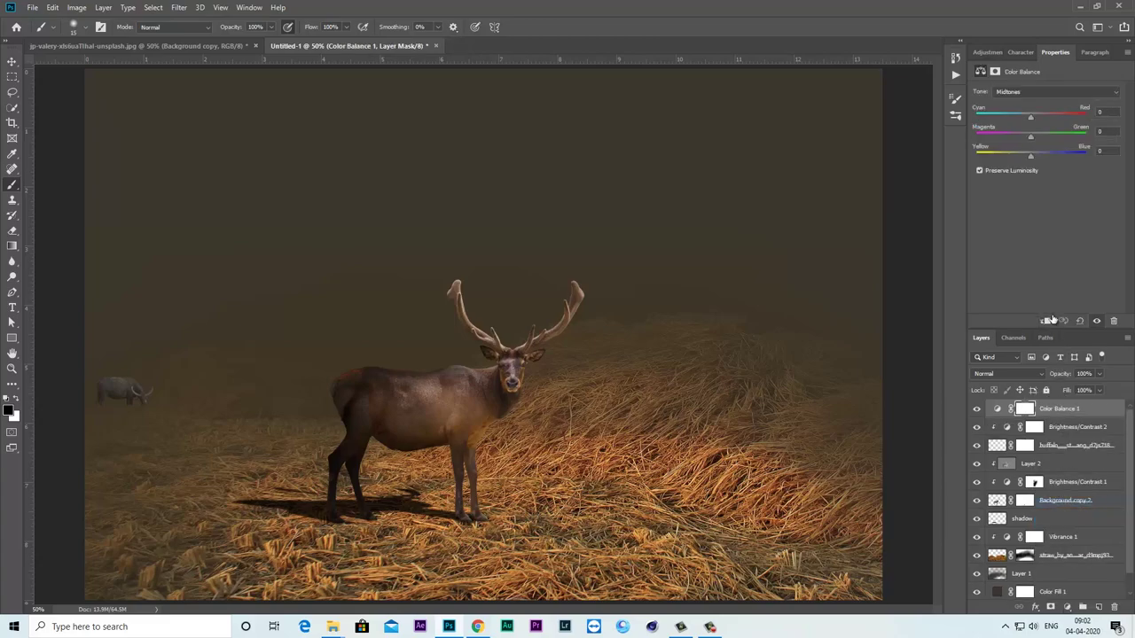
pyautogui.moveTo(1030, 156)
pyautogui.mouseDown()
pyautogui.moveTo(1003, 156)
pyautogui.moveTo(1017, 153)
pyautogui.mouseUp()
pyautogui.moveTo(1032, 115)
pyautogui.mouseDown()
pyautogui.moveTo(1044, 112)
pyautogui.moveTo(1034, 139)
pyautogui.mouseUp()
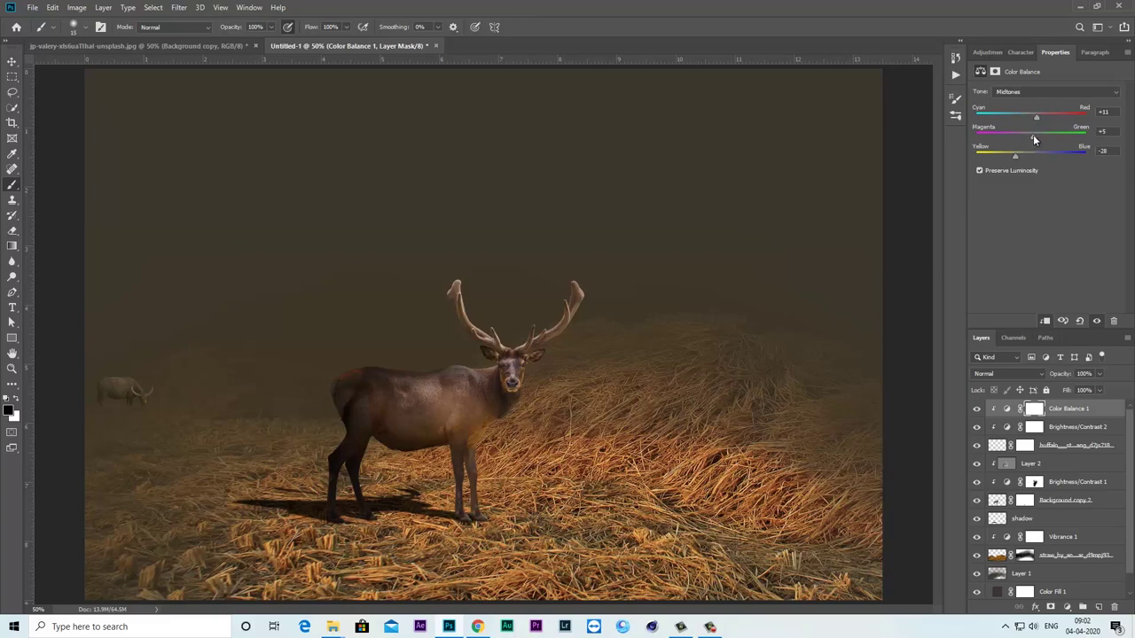
pyautogui.click(1055, 453)
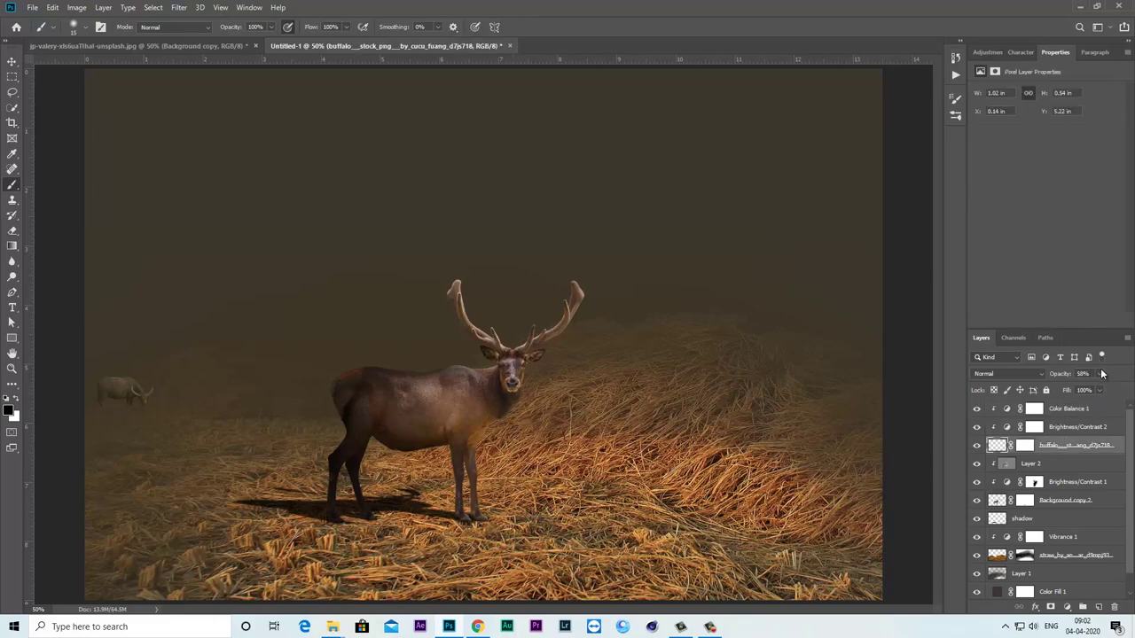
pyautogui.moveTo(1099, 373); pyautogui.dragTo(1096, 384)
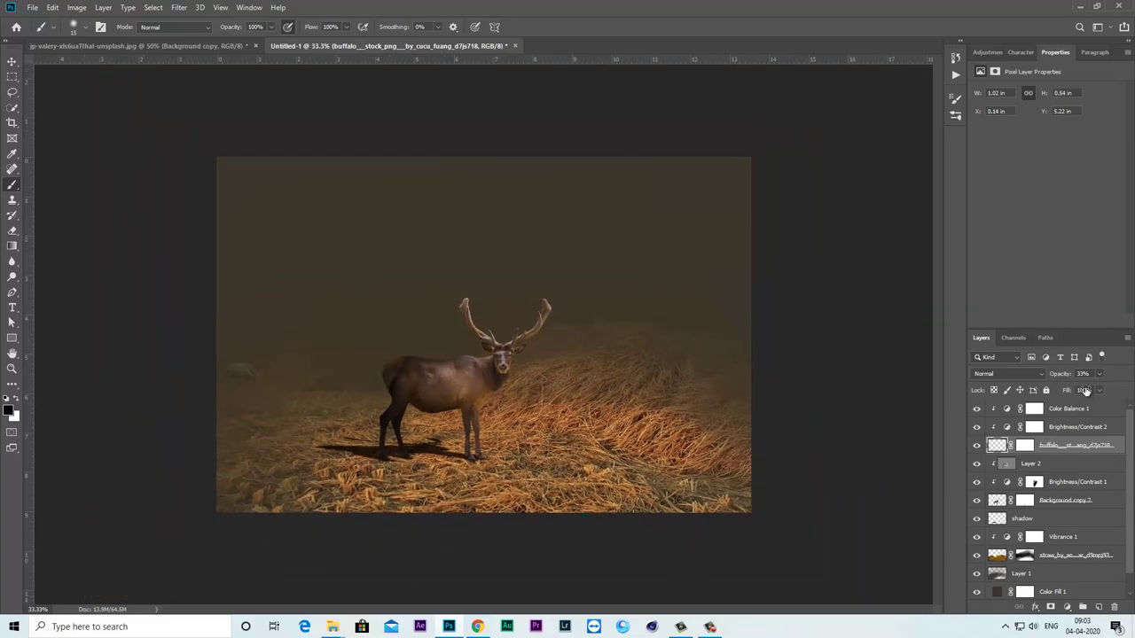
pyautogui.hotkey('alt', ']')
pyautogui.hotkey('alt', ']')
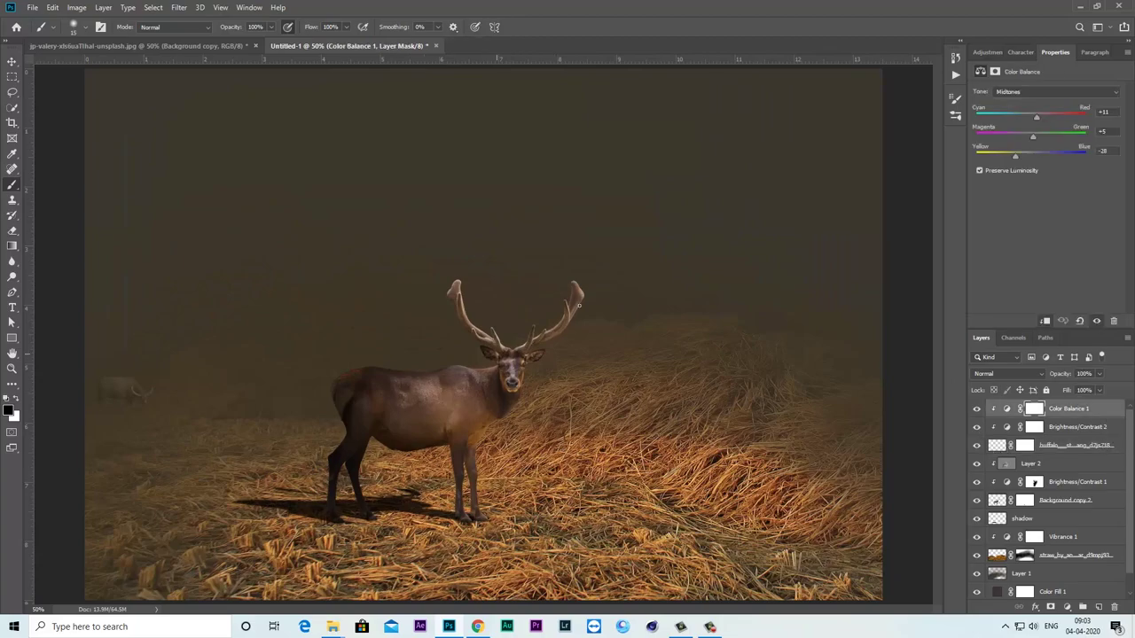
# - Darken the straw layer with a Levels adjustment whose output white is 104
pyautogui.click(1058, 556)
pyautogui.moveTo(1133, 543); pyautogui.dragTo(1133, 569)
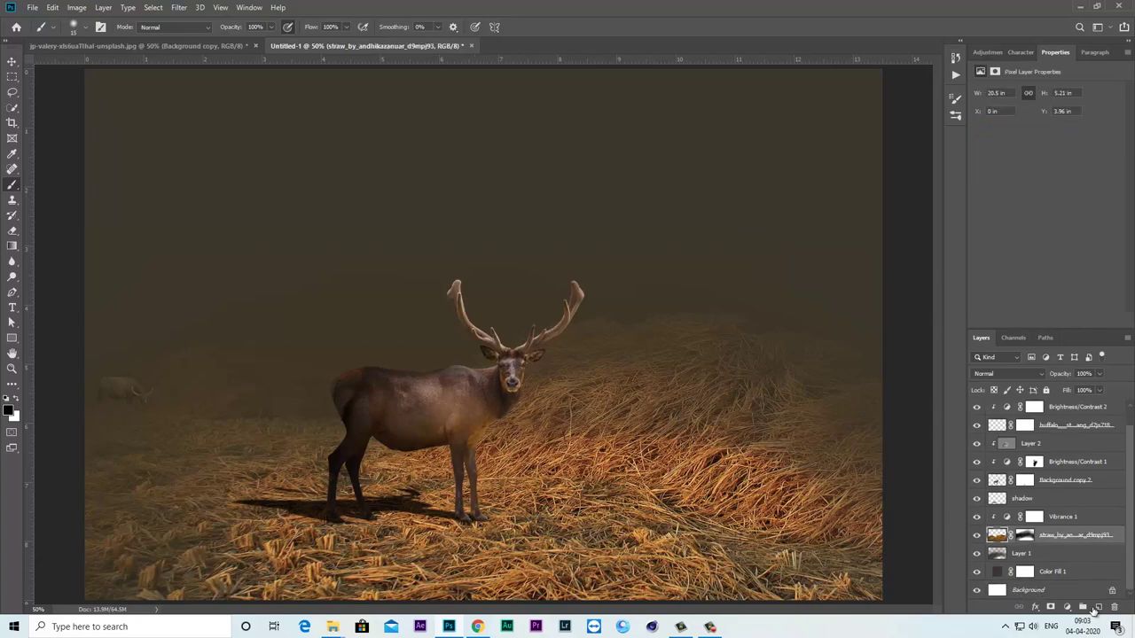
pyautogui.click(1067, 607)
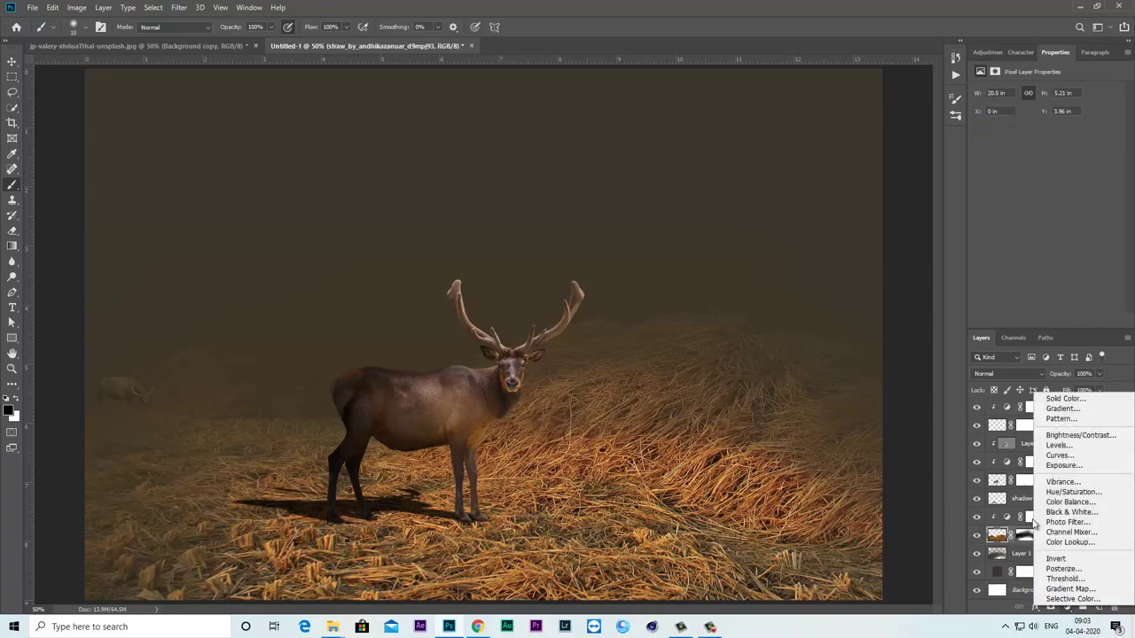
pyautogui.click(1060, 445)
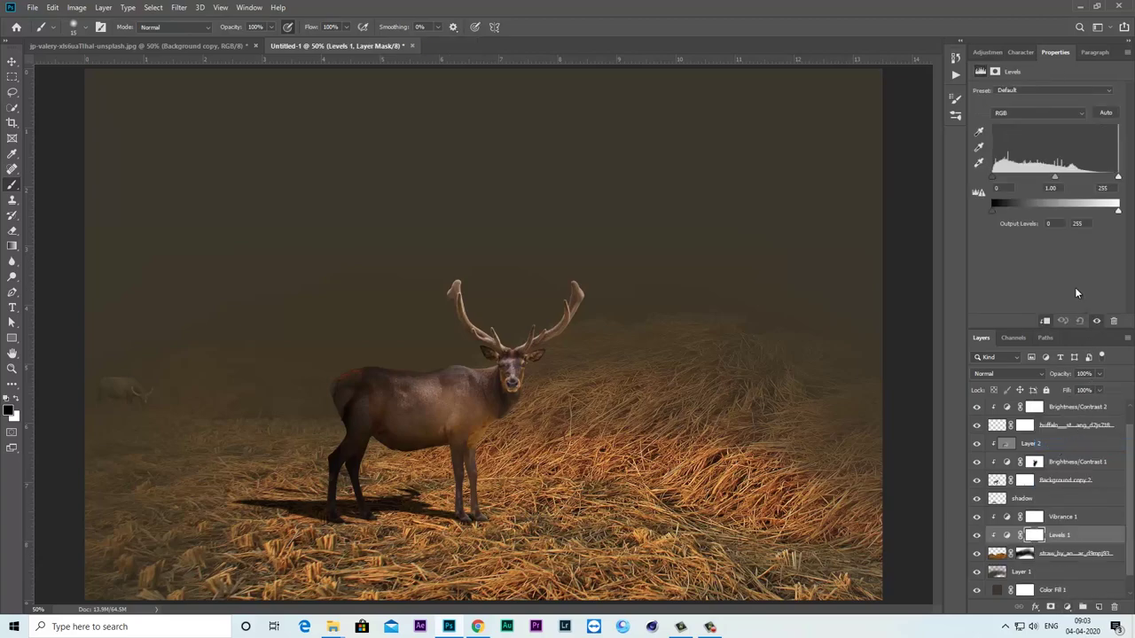
pyautogui.moveTo(1055, 178)
pyautogui.mouseDown()
pyautogui.moveTo(1044, 178)
pyautogui.moveTo(1068, 178)
pyautogui.mouseUp()
pyautogui.hotkey('ctrl', 'z')
pyautogui.moveTo(1118, 210)
pyautogui.mouseDown()
pyautogui.moveTo(1025, 213)
pyautogui.moveTo(1041, 214)
pyautogui.mouseUp()
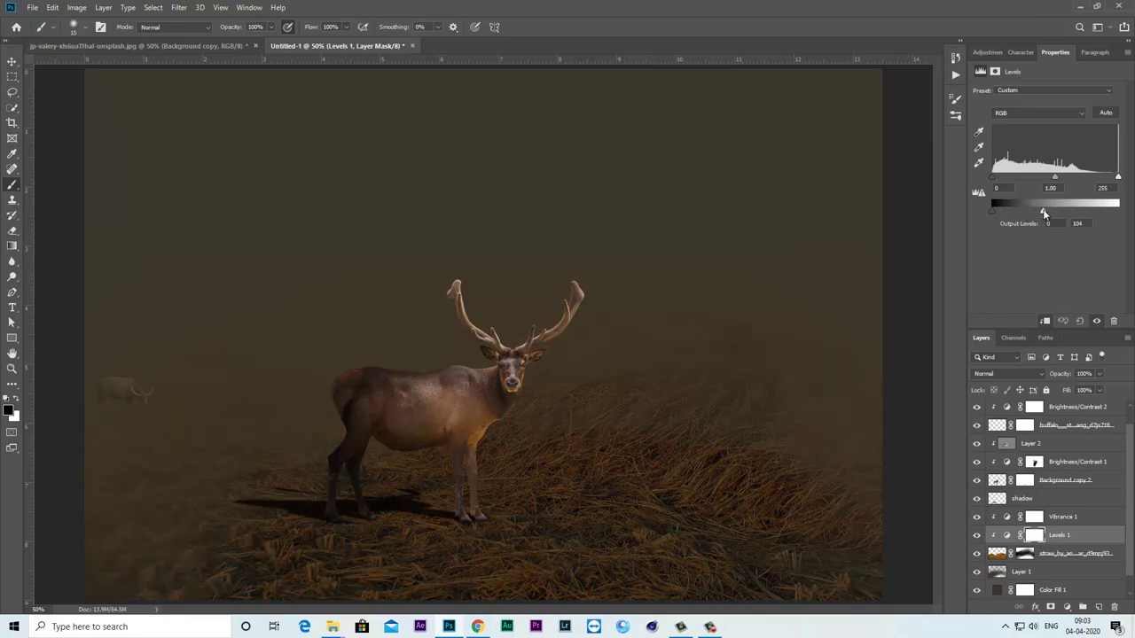
pyautogui.click(1036, 535)
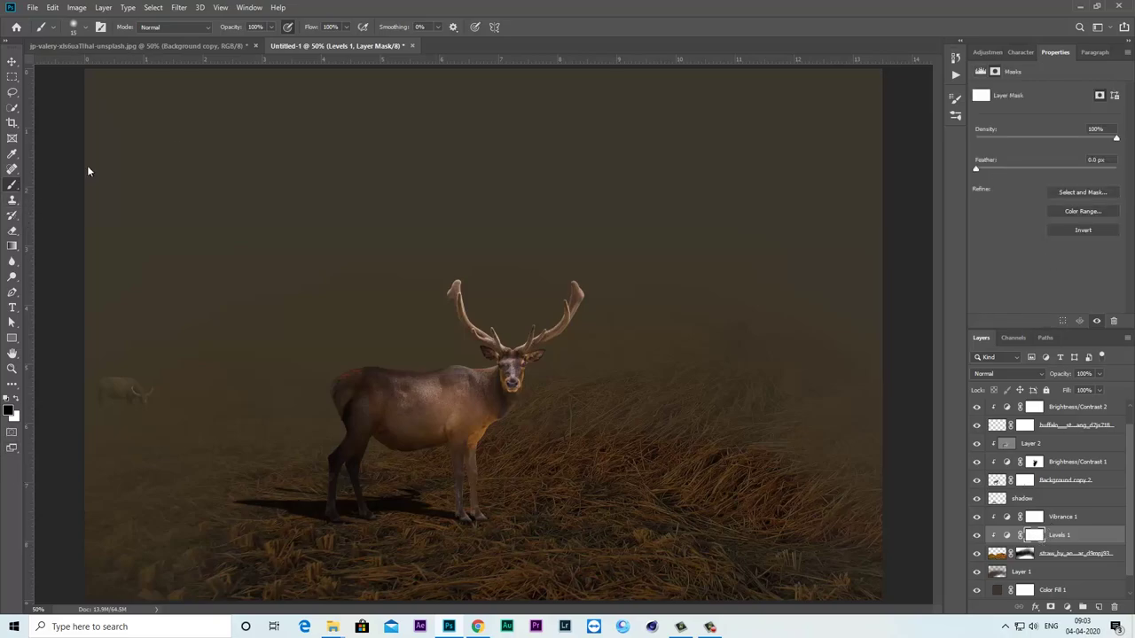
# - Paint the Levels mask black at 31% opacity, 59% flow to brighten straw around the deer
pyautogui.press(']')
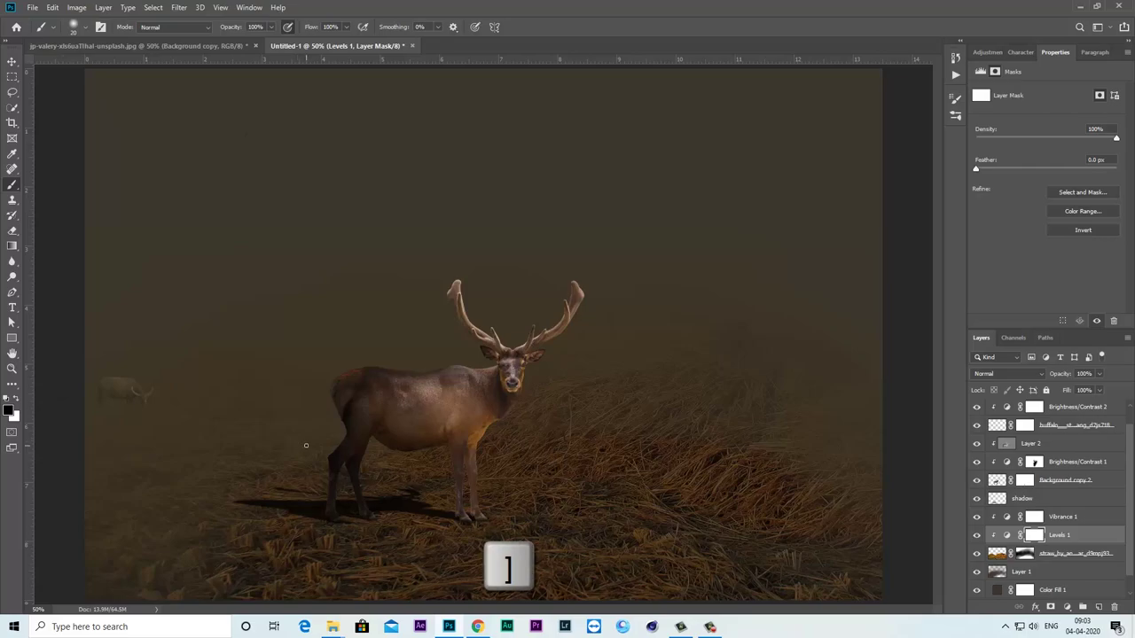
pyautogui.press(']')
pyautogui.press(']')
pyautogui.press(']')
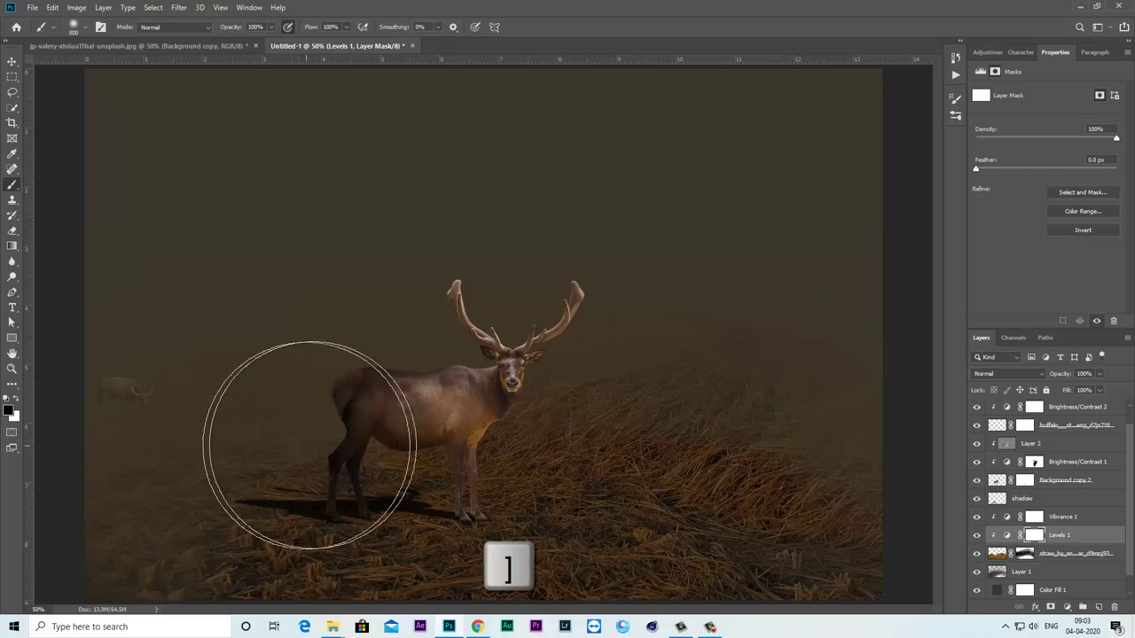
pyautogui.moveTo(275, 32); pyautogui.dragTo(240, 37)
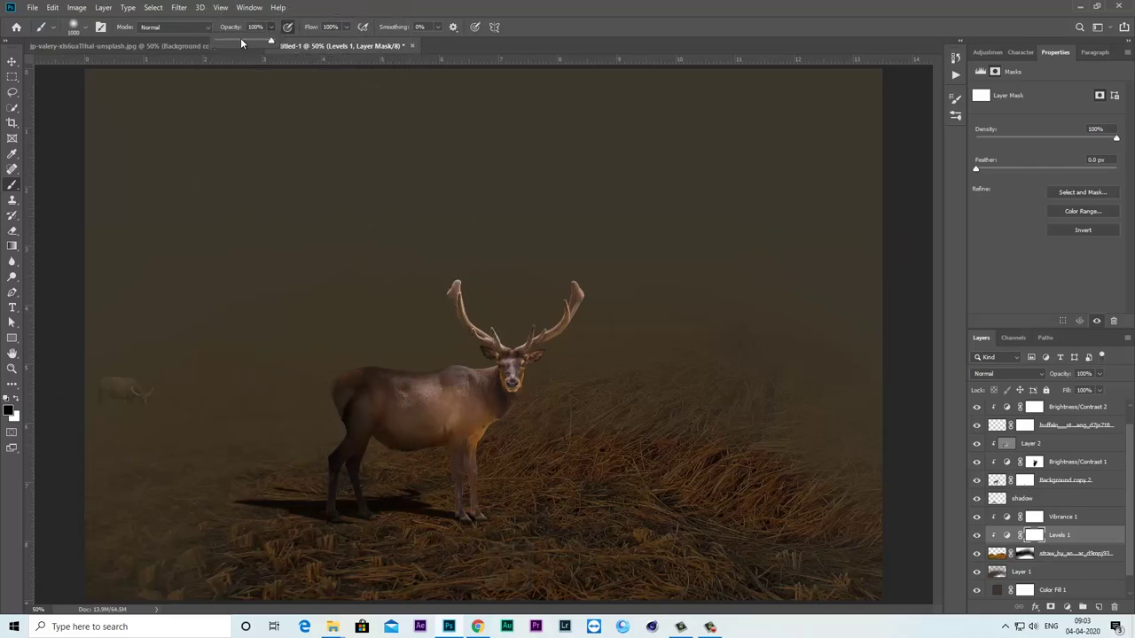
pyautogui.moveTo(436, 527)
pyautogui.mouseDown()
pyautogui.moveTo(638, 522)
pyautogui.moveTo(329, 506)
pyautogui.moveTo(697, 520)
pyautogui.moveTo(669, 550)
pyautogui.mouseUp()
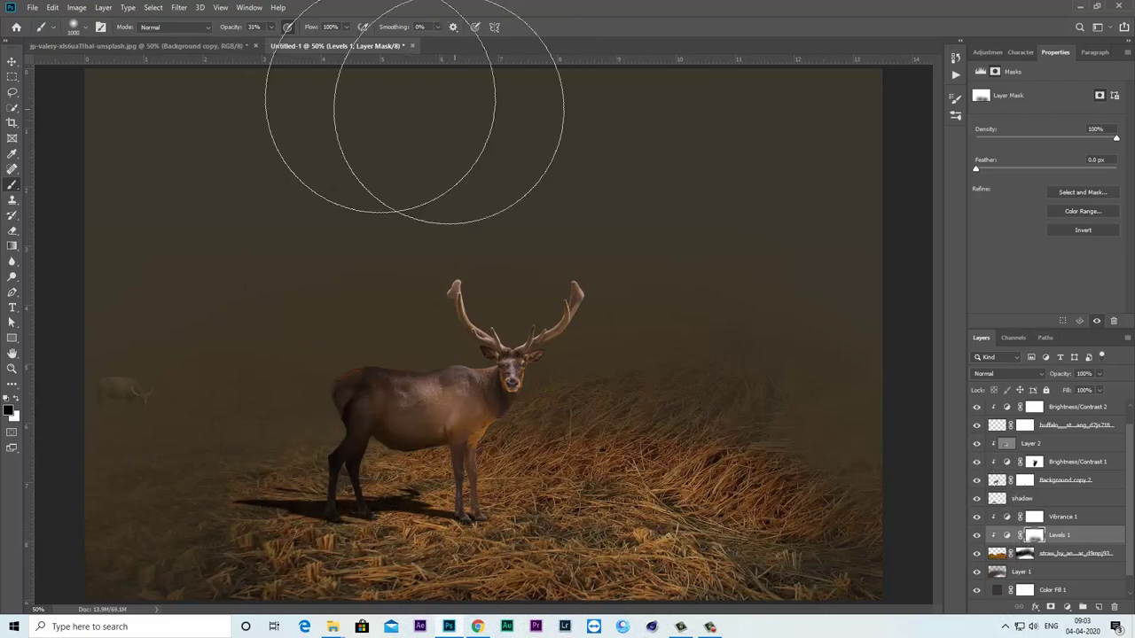
pyautogui.moveTo(346, 26); pyautogui.dragTo(288, 44)
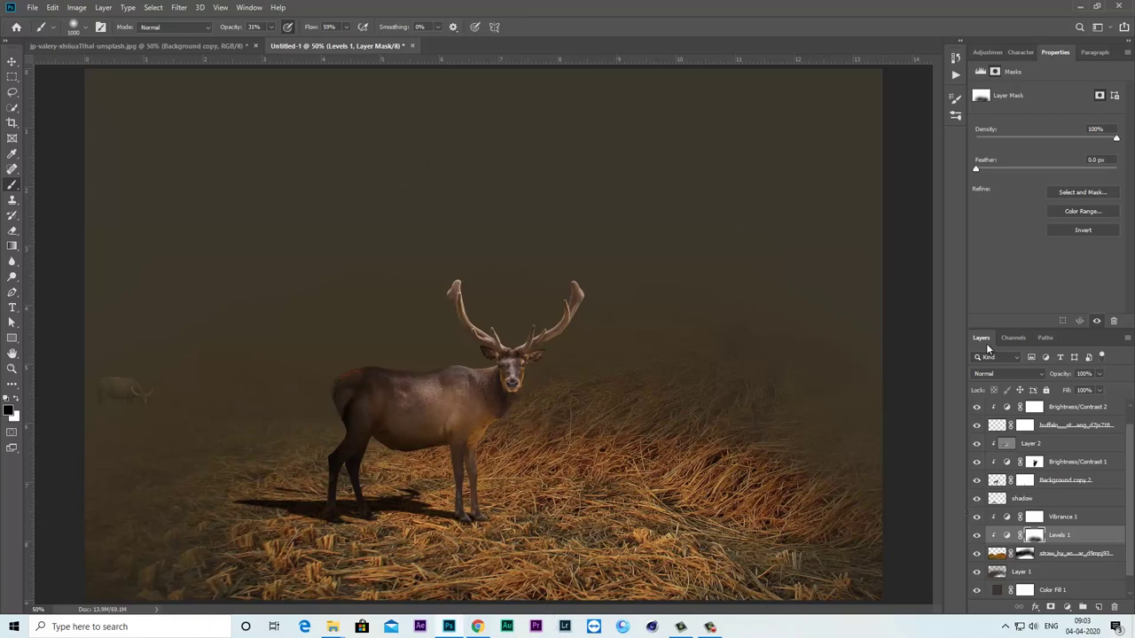
pyautogui.hotkey('ctrl', '-')
pyautogui.hotkey('ctrl', '-')
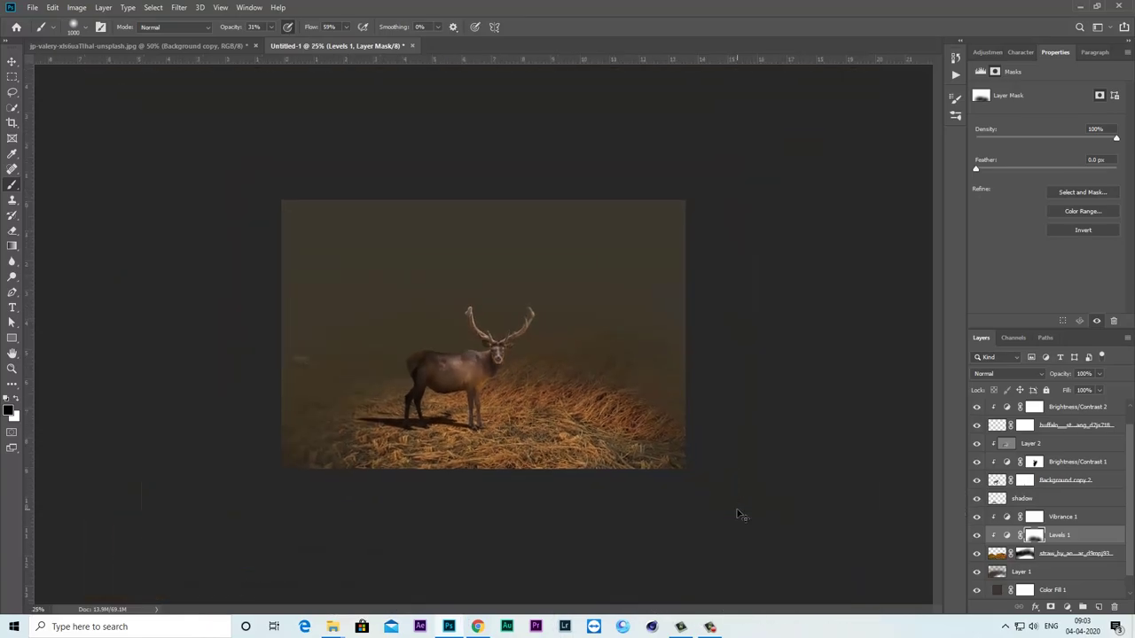
pyautogui.hotkey('ctrl', '+')
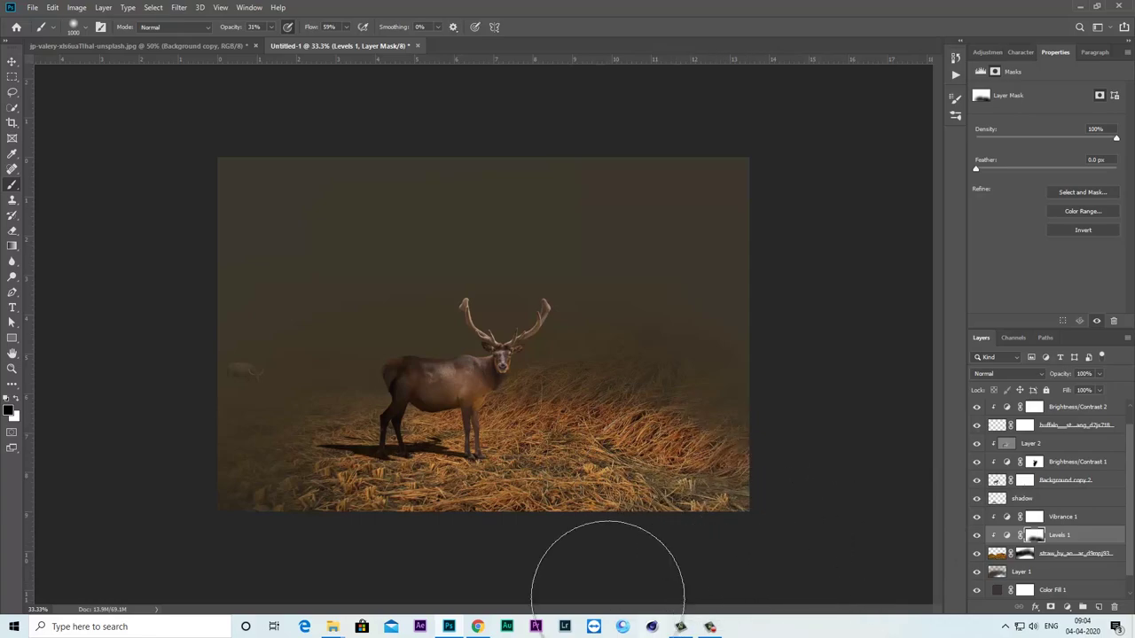
pyautogui.click(16, 400)
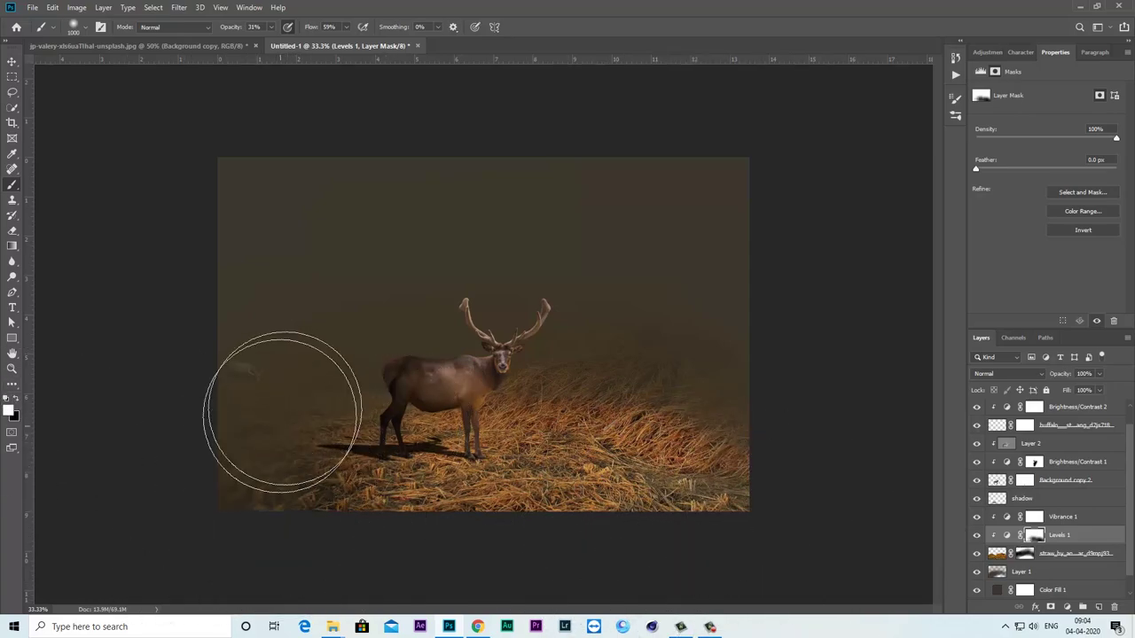
pyautogui.click(17, 401)
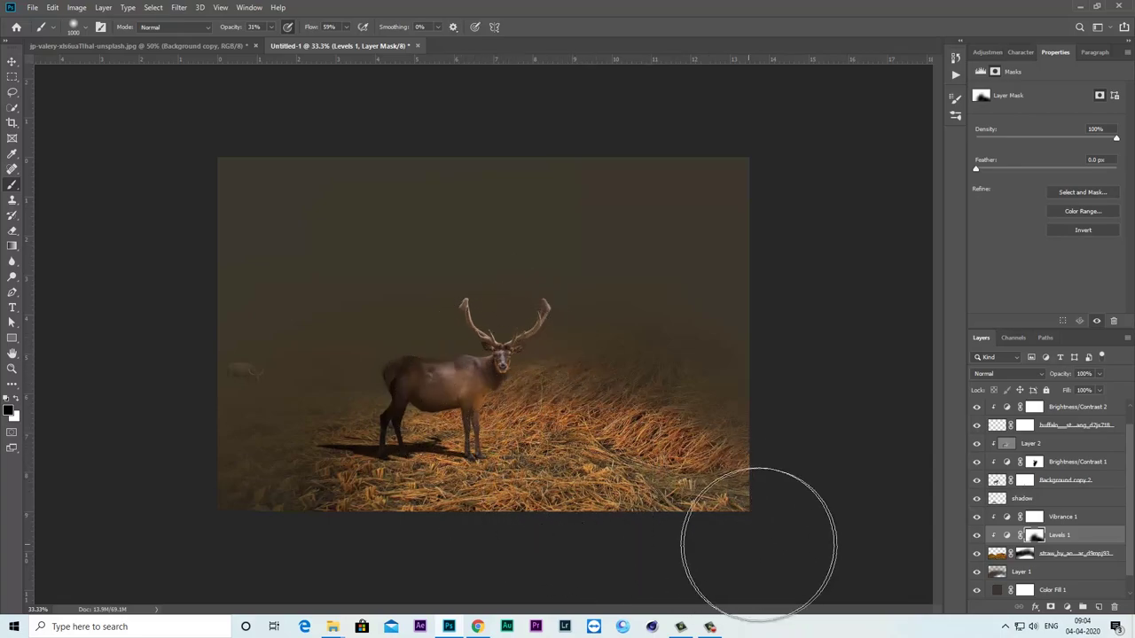
pyautogui.click(977, 535)
pyautogui.click(977, 535)
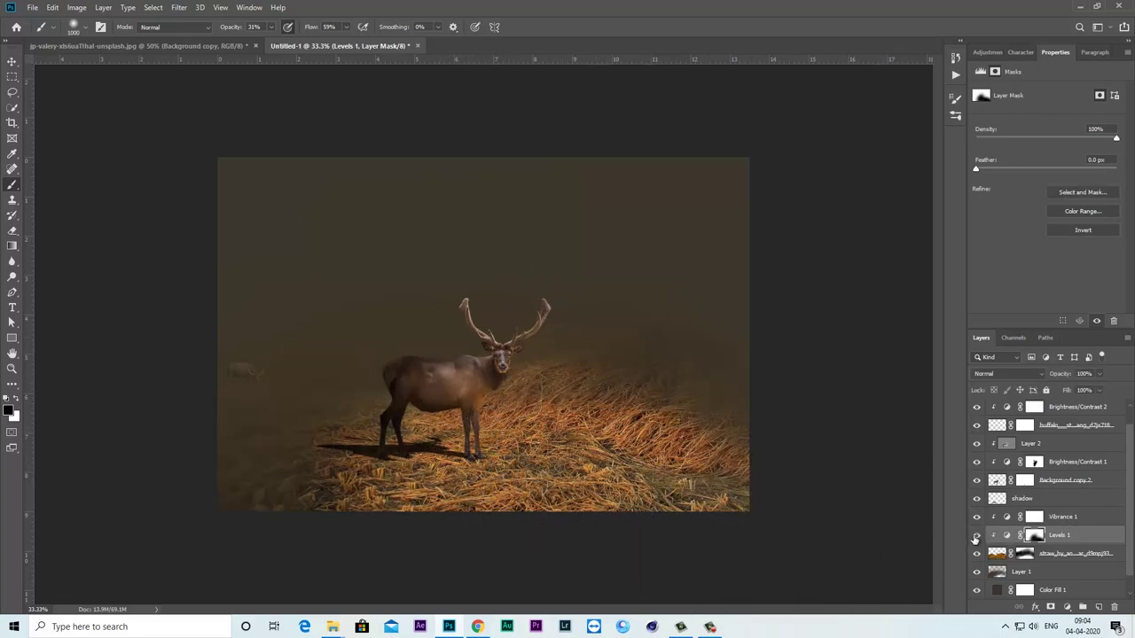
# - Select the layers from shadow to Brightness/Contrast 2 and start a free transform
pyautogui.click(1034, 501)
pyautogui.keyDown('shift'); pyautogui.click(1079, 408); pyautogui.keyUp('shift')
pyautogui.hotkey('ctrl', 't')
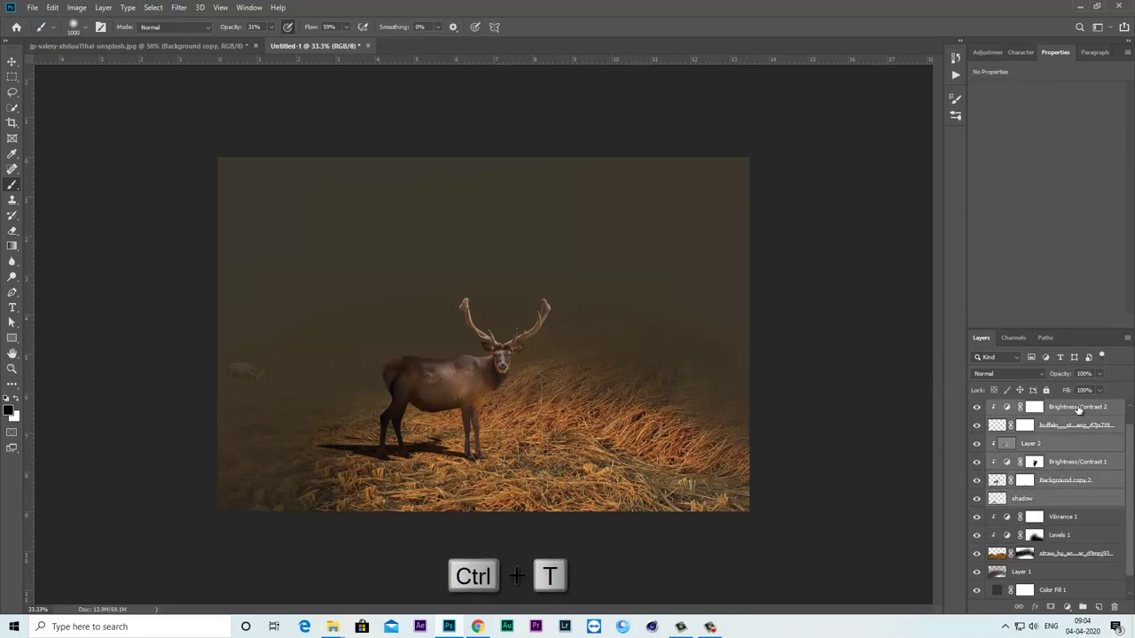
# - Scale the deer, shadow and buffalo up about 110%, nudged slightly right and up
pyautogui.moveTo(753, 155); pyautogui.dragTo(773, 135)
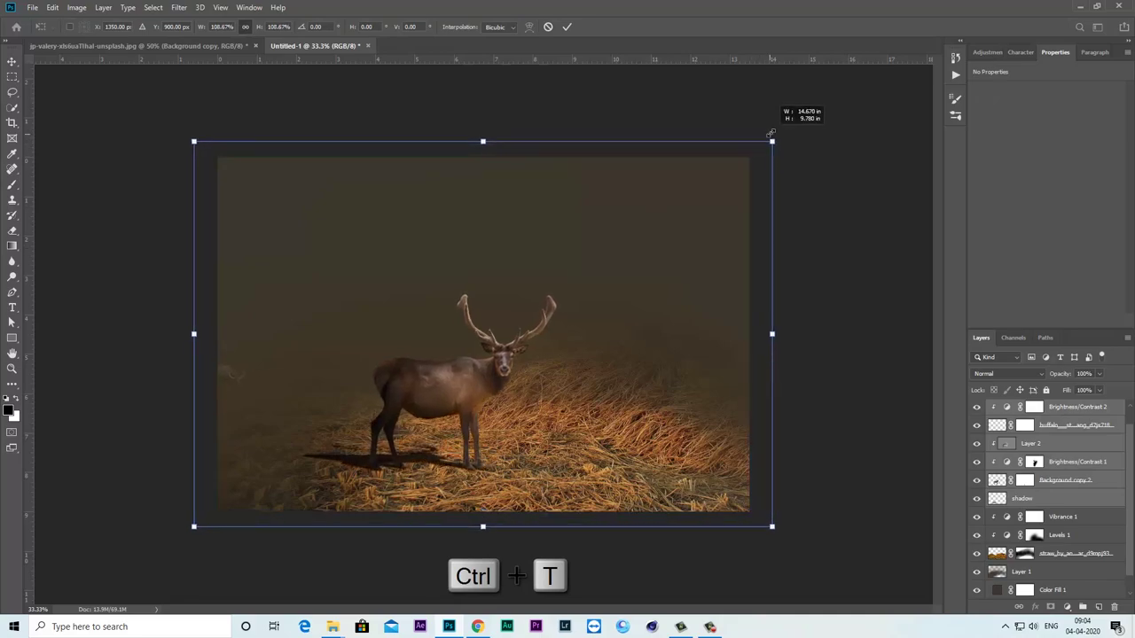
pyautogui.moveTo(441, 390); pyautogui.dragTo(463, 387)
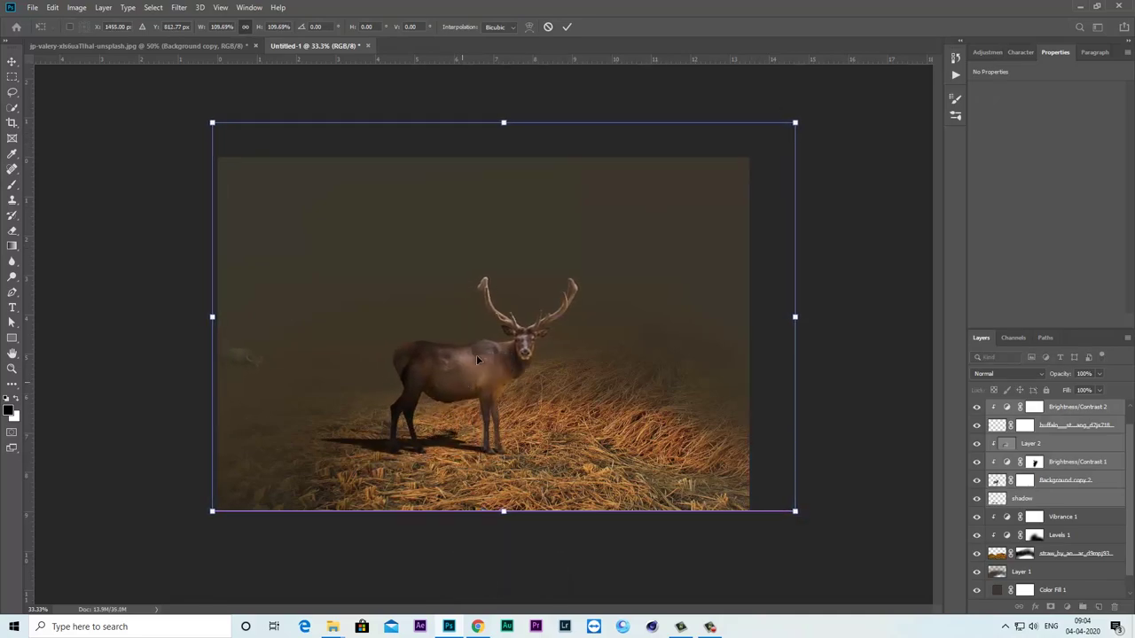
pyautogui.click(567, 27)
pyautogui.press('b')
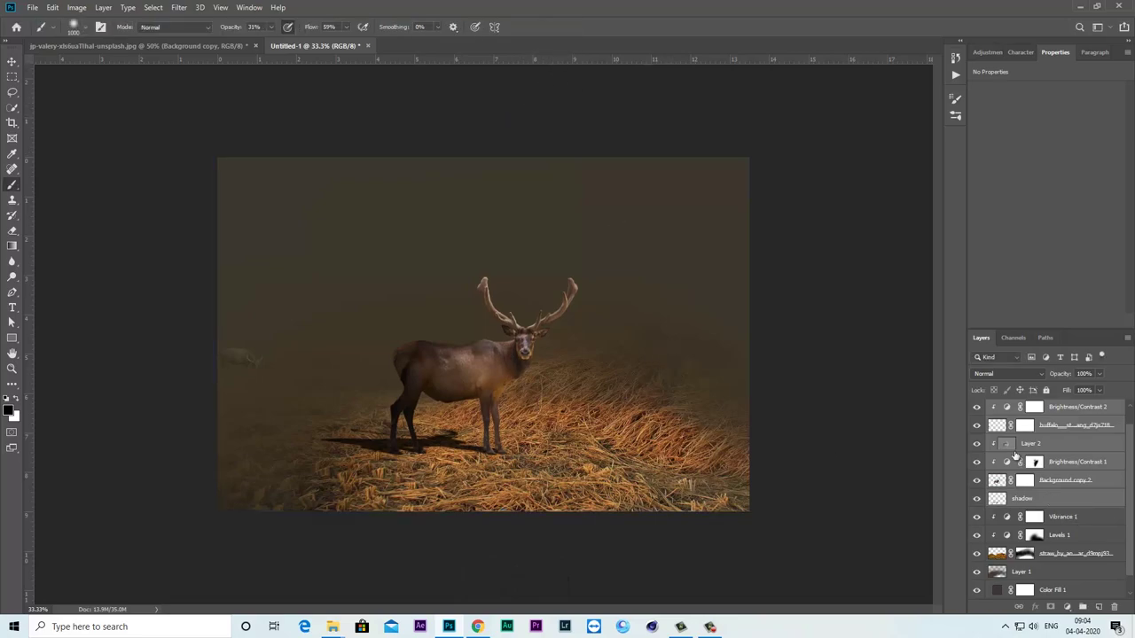
pyautogui.click(977, 408)
pyautogui.click(976, 408)
# - Group the buffalo and Brightness/Contrast 2 layers into a group named 'Buffalo'
pyautogui.click(1075, 480)
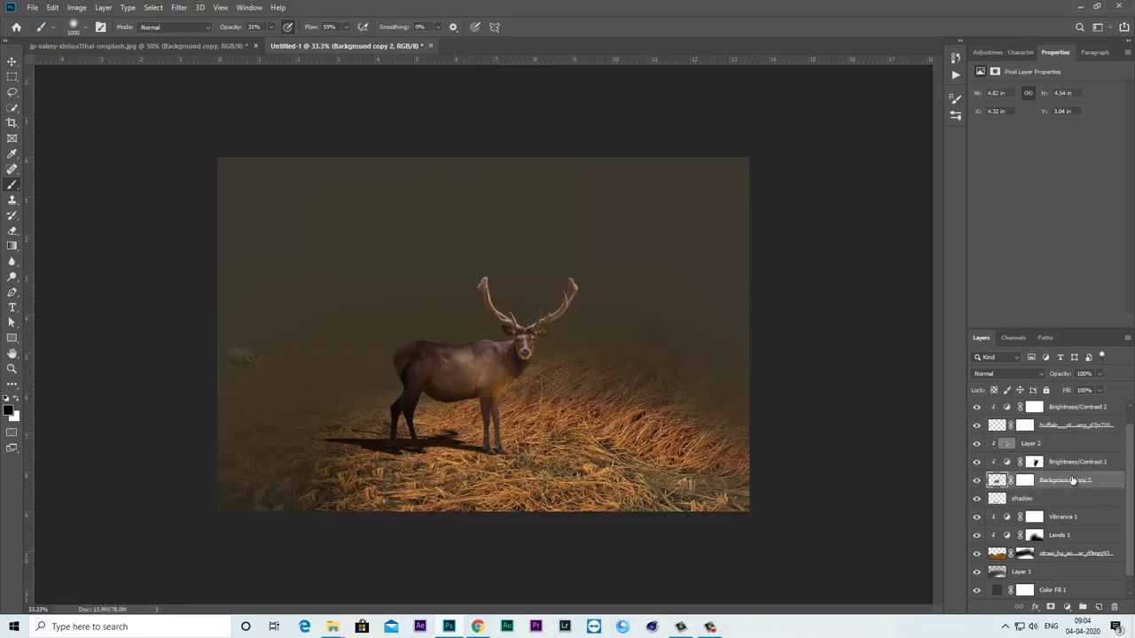
pyautogui.click(1050, 427)
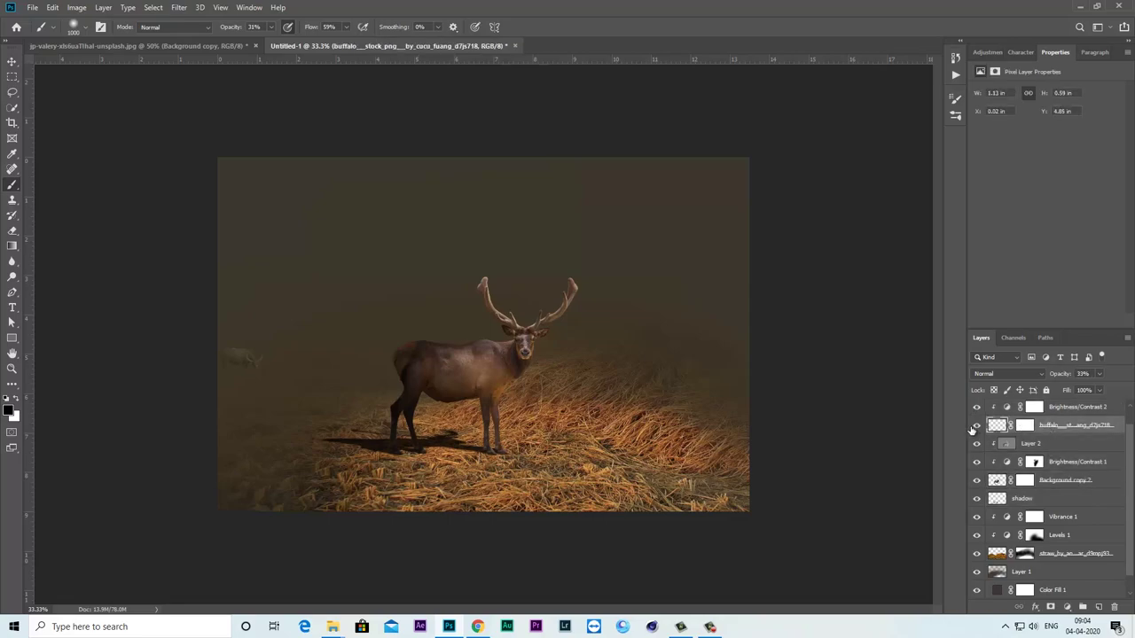
pyautogui.keyDown('shift'); pyautogui.click(1070, 408); pyautogui.keyUp('shift')
pyautogui.hotkey('ctrl', 'g')
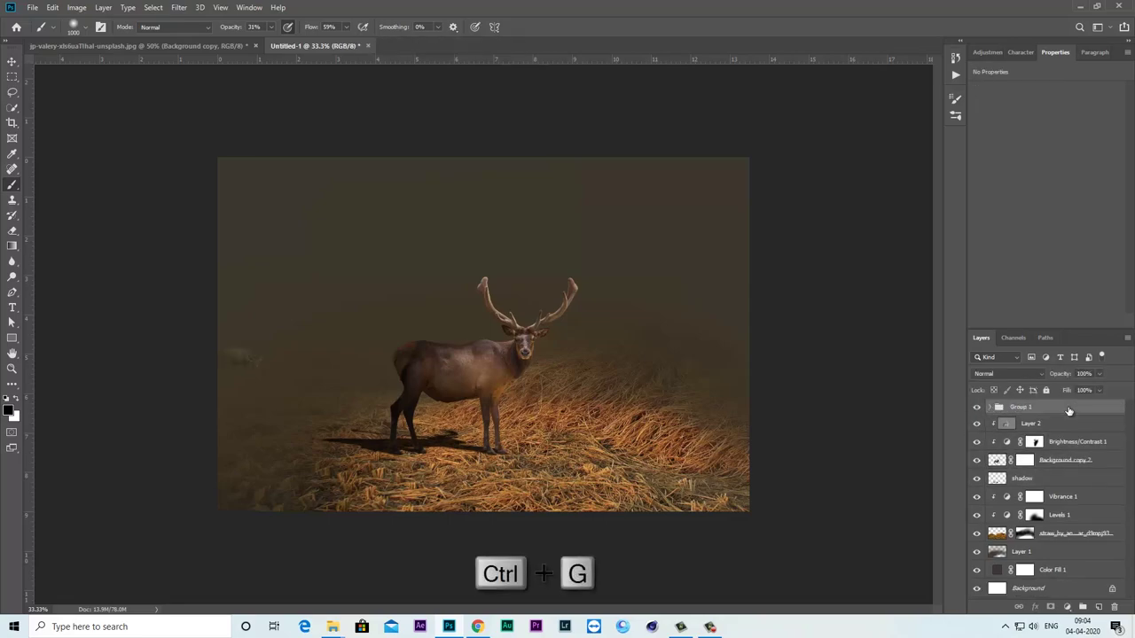
pyautogui.write('Buffalo')
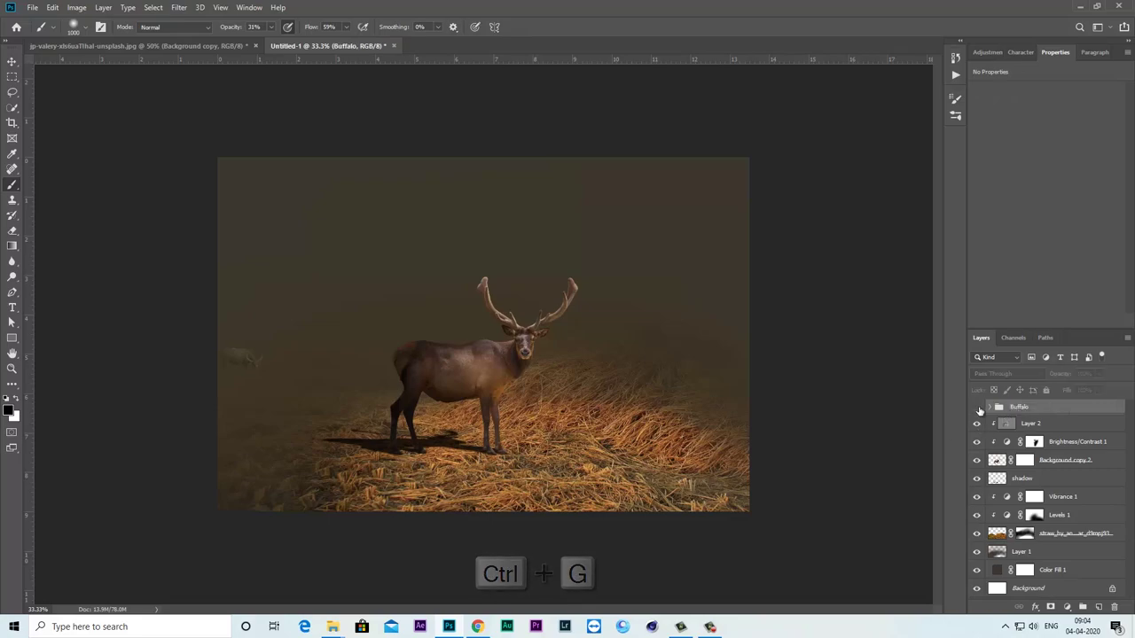
pyautogui.press('Return')
# - Toggle the deer layer and its Brightness/Contrast 1 adjustment to check the result
pyautogui.click(1089, 462)
pyautogui.click(977, 460)
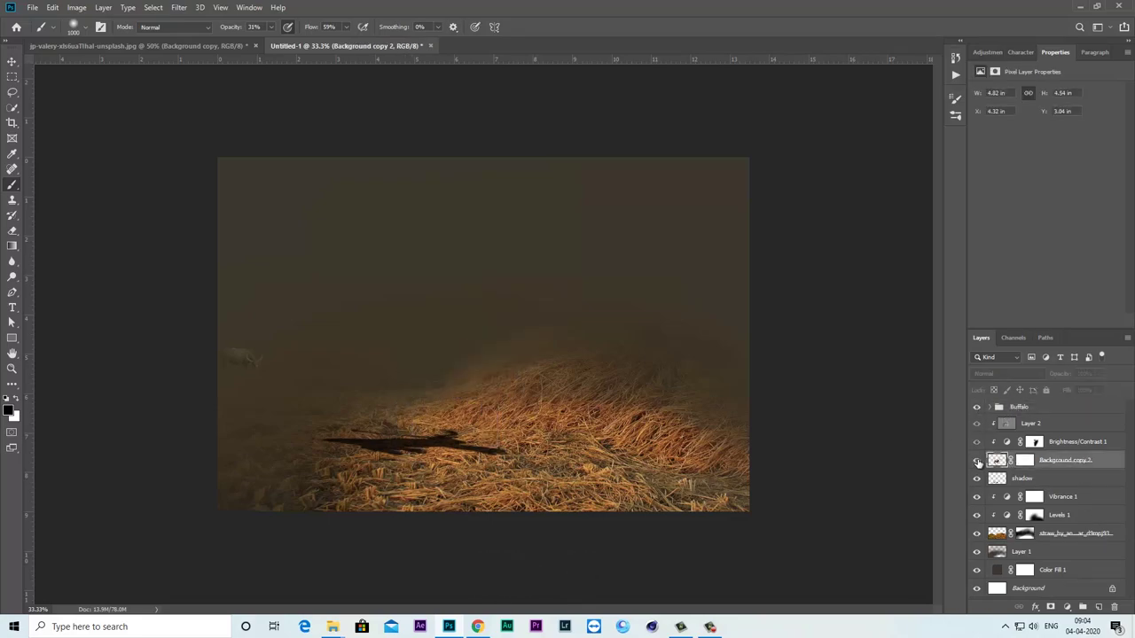
pyautogui.click(976, 460)
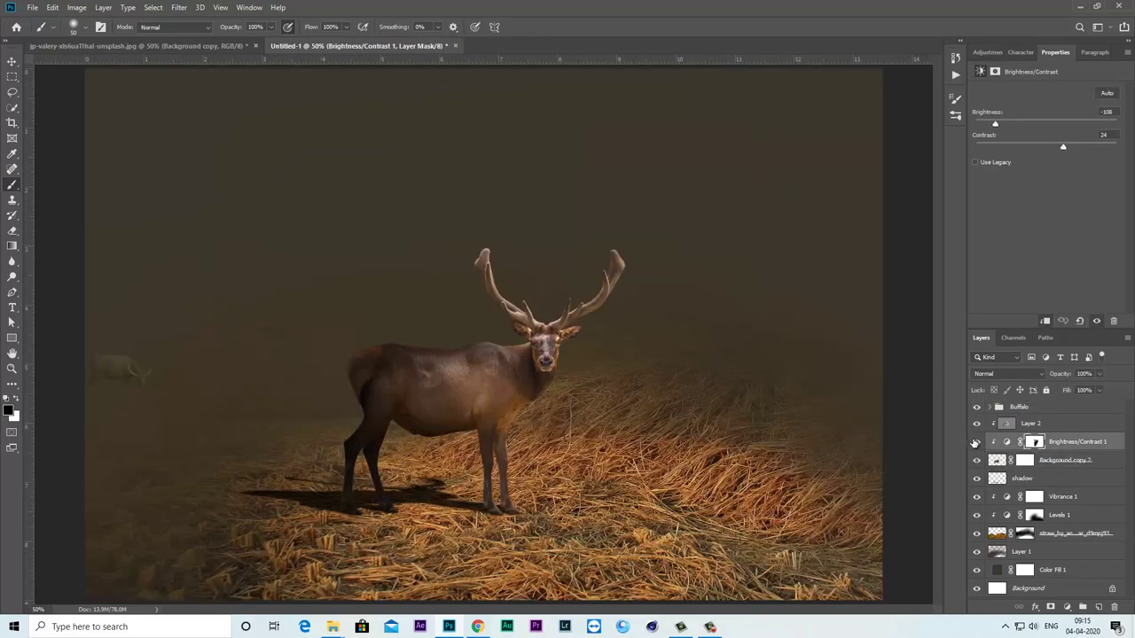
pyautogui.click(976, 442)
# - Add a new Layer 3 above the deer's adjustment, set to Soft Light blending
pyautogui.click(976, 441)
pyautogui.click(1098, 607)
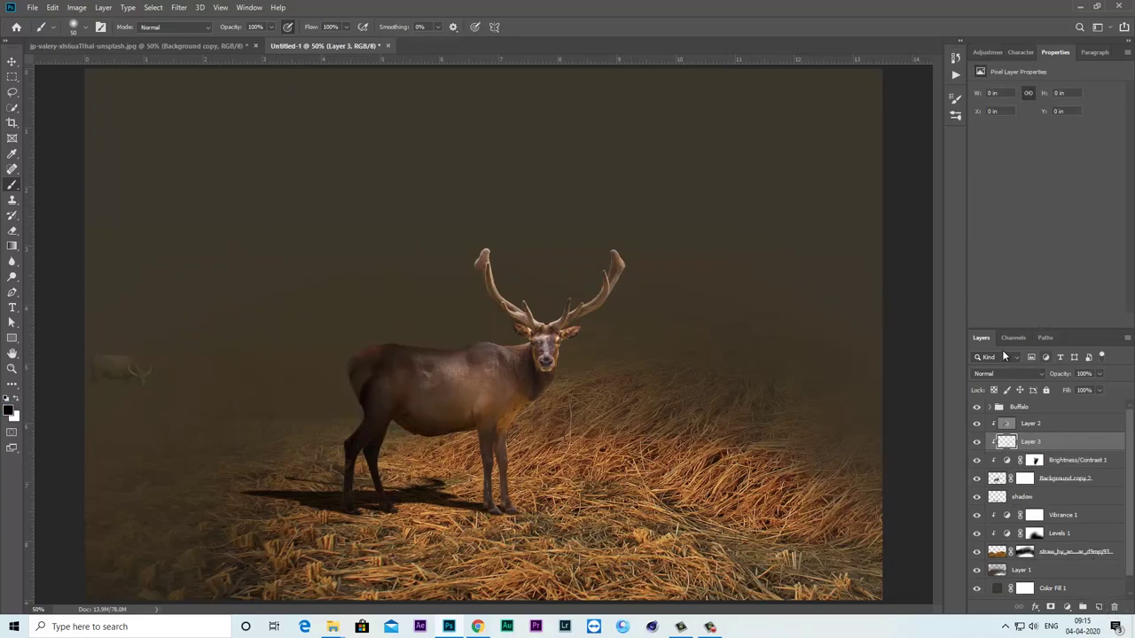
pyautogui.click(997, 374)
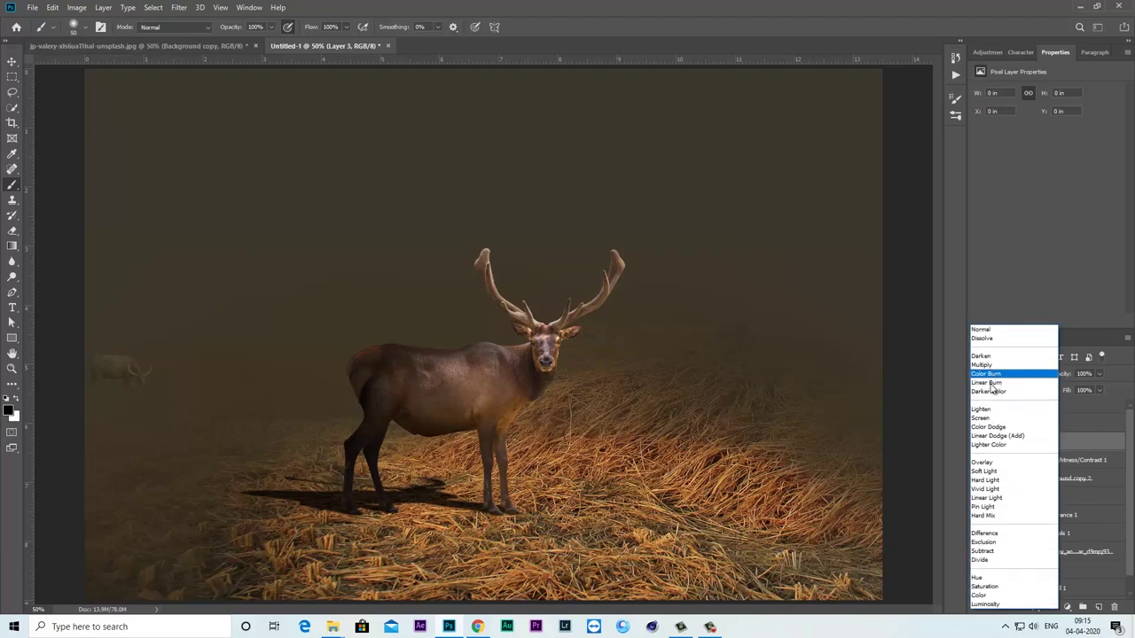
pyautogui.click(989, 470)
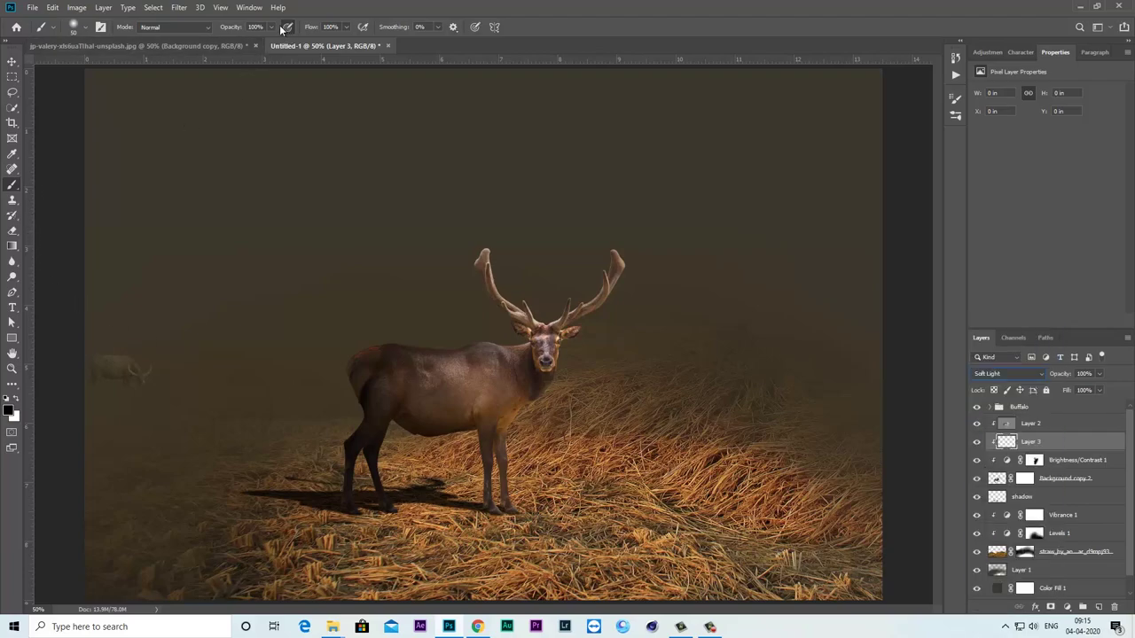
# - Darken the deer's rump and back on Layer 3, then lower its opacity slightly
pyautogui.click(284, 226)
pyautogui.press(']')
pyautogui.press(']')
pyautogui.press(']')
pyautogui.moveTo(350, 349); pyautogui.dragTo(405, 322)
pyautogui.moveTo(358, 405); pyautogui.dragTo(497, 334)
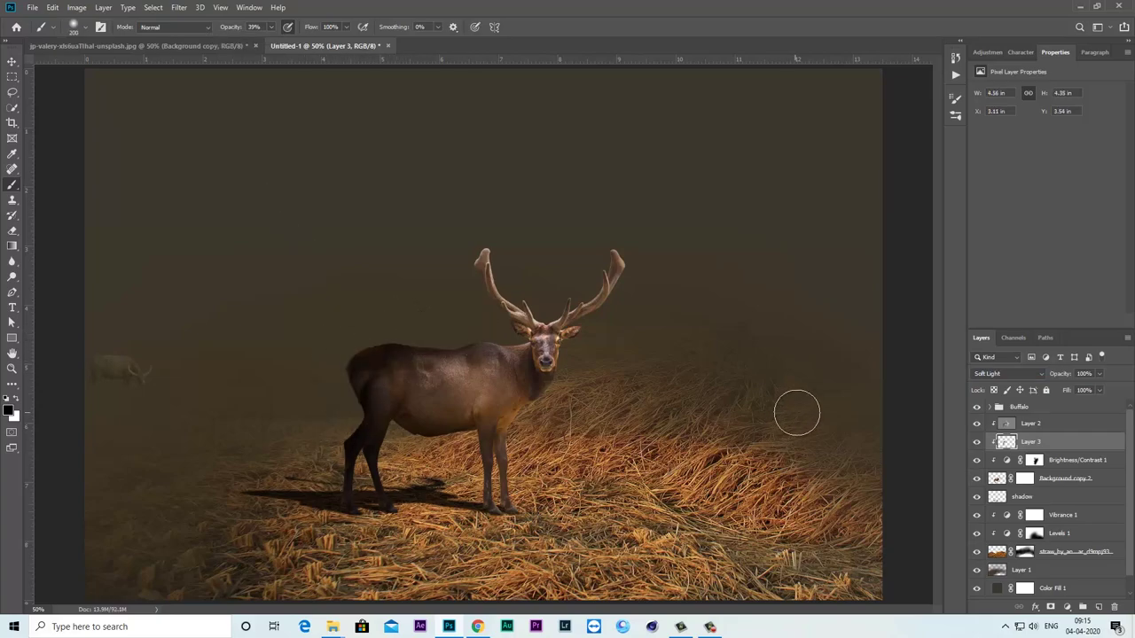
pyautogui.click(1100, 375)
pyautogui.moveTo(1070, 391); pyautogui.dragTo(1068, 391)
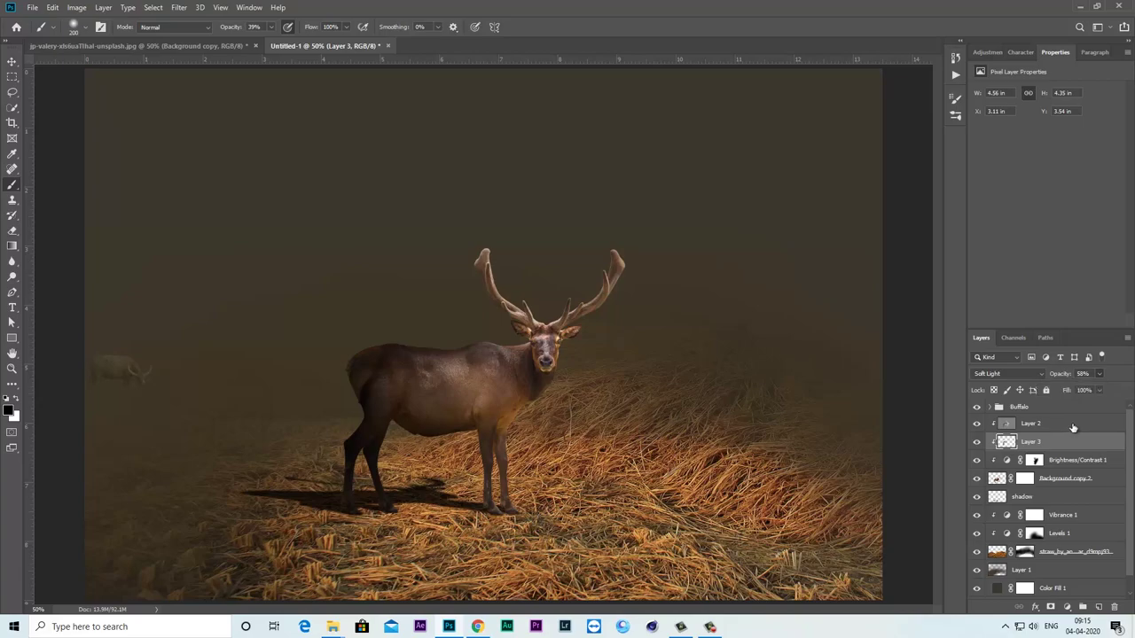
pyautogui.click(1073, 407)
# - Add a new layer and set the Pen tool's shape fill and stroke to none
pyautogui.click(1098, 607)
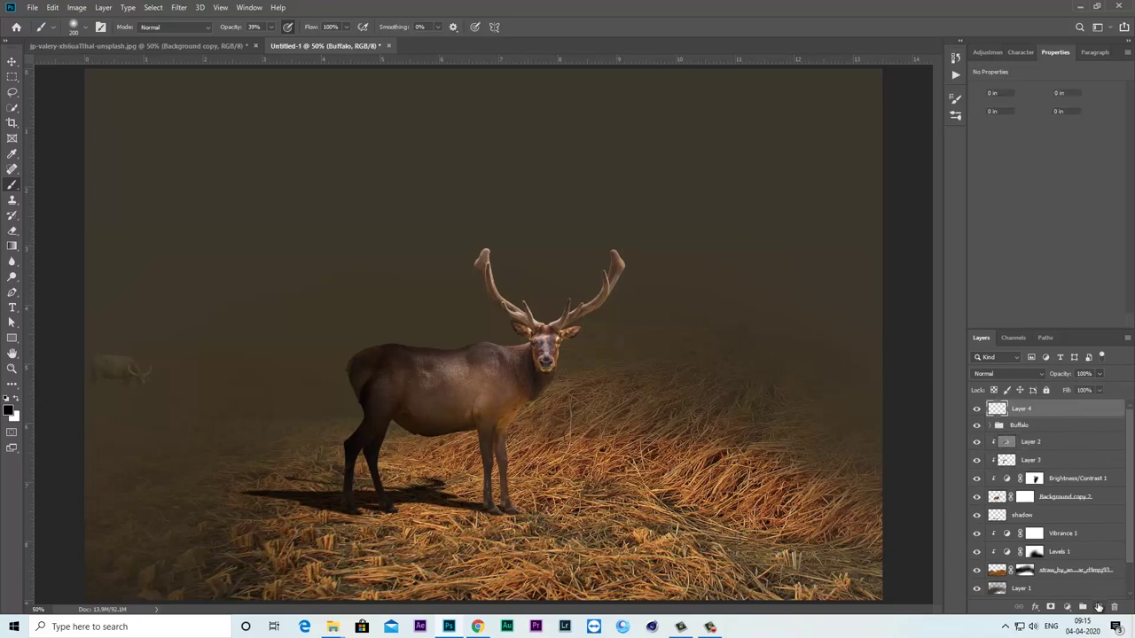
pyautogui.click(11, 294)
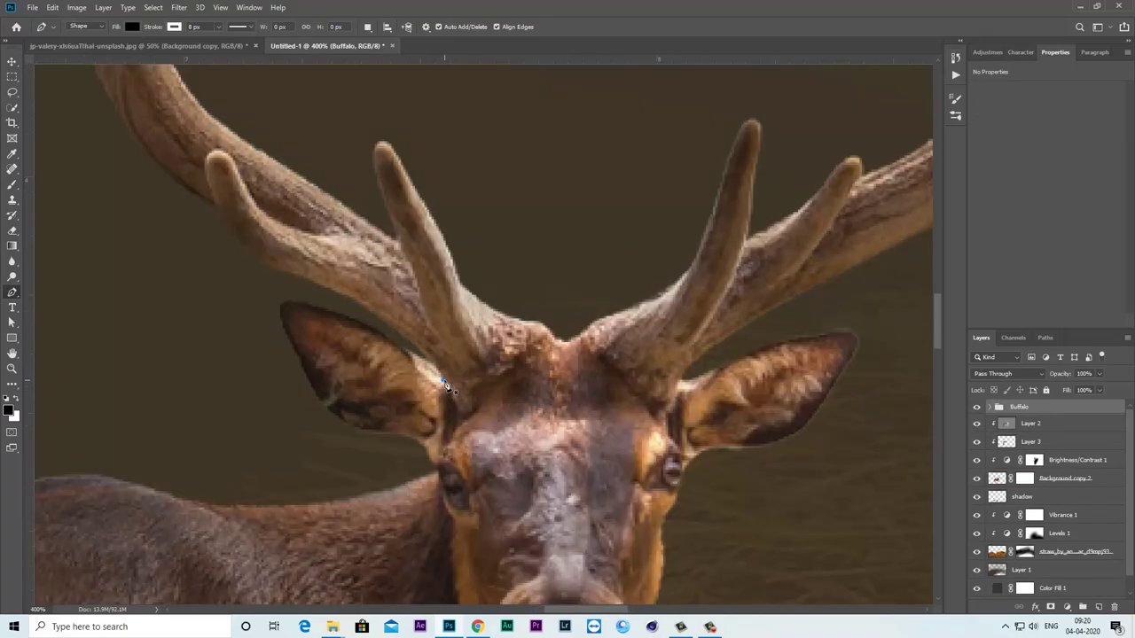
pyautogui.click(443, 379)
pyautogui.moveTo(349, 299); pyautogui.dragTo(293, 273)
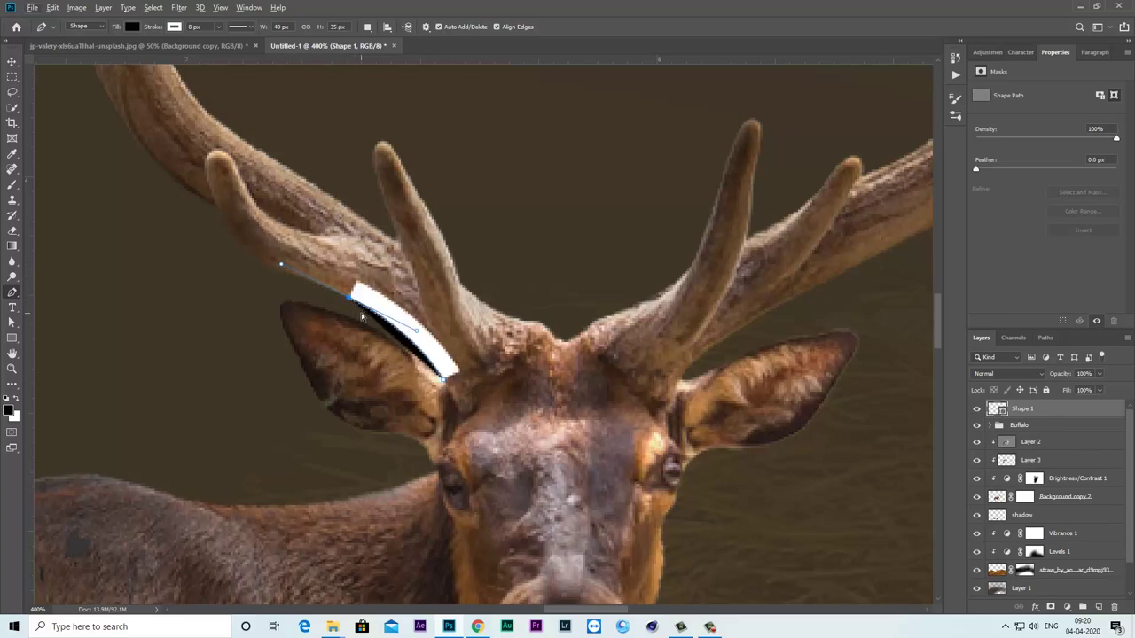
pyautogui.hotkey('ctrl', 'z')
pyautogui.click(175, 27)
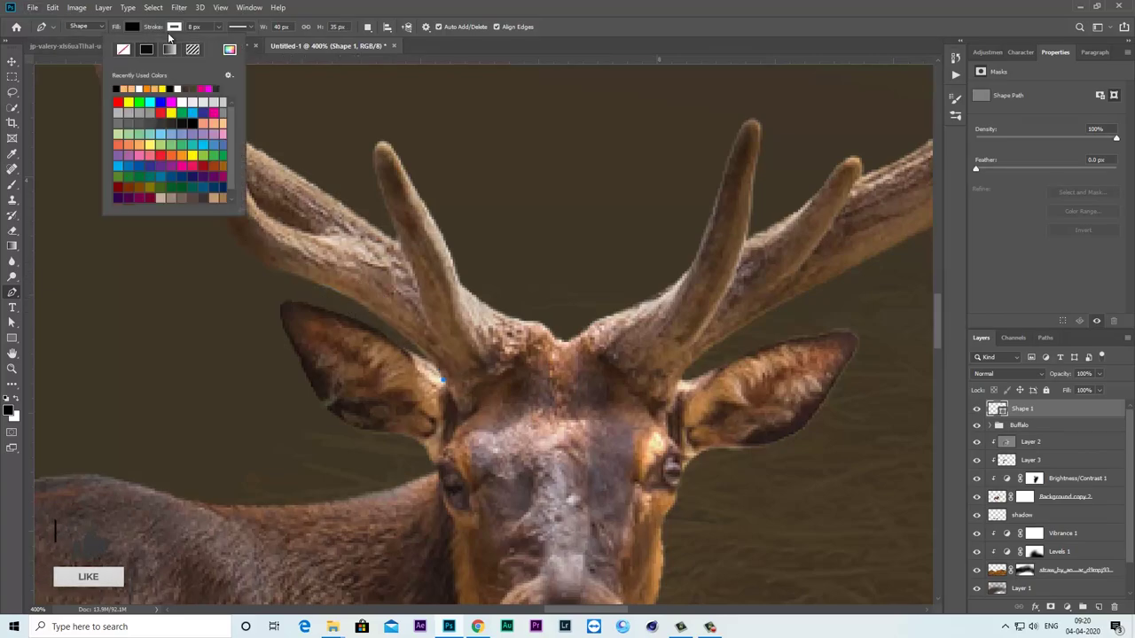
pyautogui.click(124, 50)
pyautogui.click(132, 27)
pyautogui.click(82, 50)
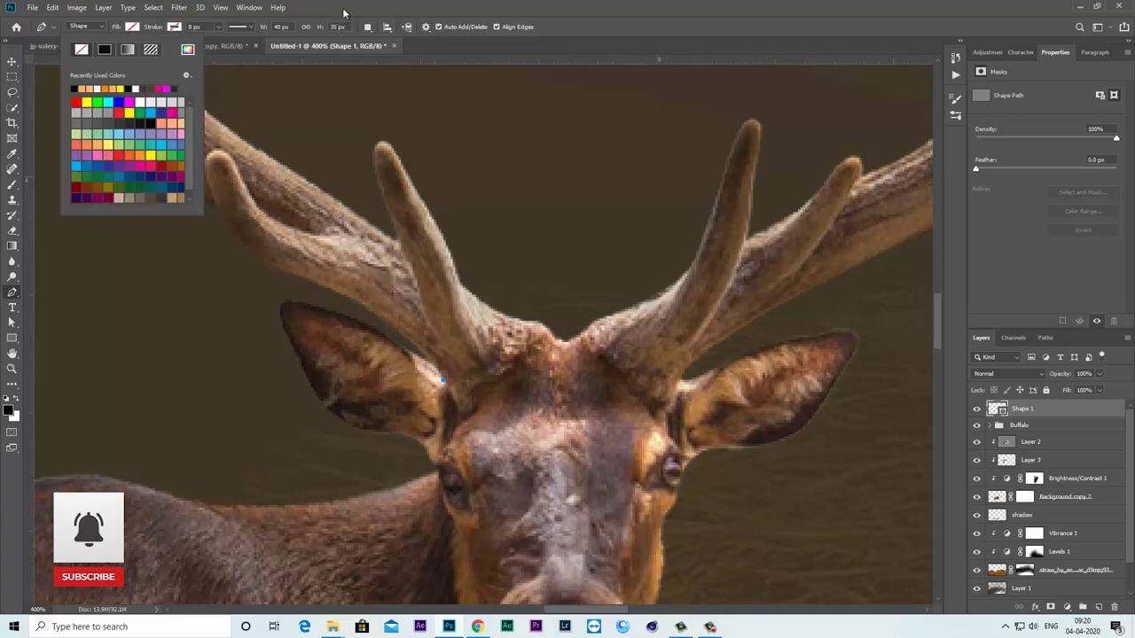
# - Trace the left antler's lower edge with curved anchors up toward the tip
pyautogui.moveTo(399, 338); pyautogui.dragTo(377, 315)
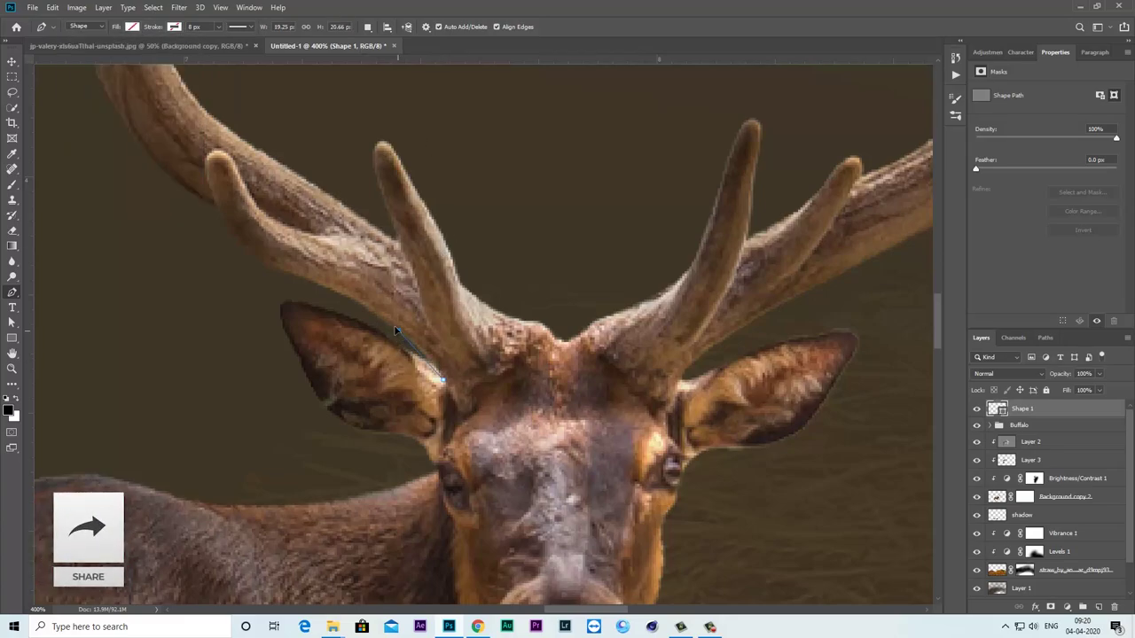
pyautogui.scroll(2, 400, 337)
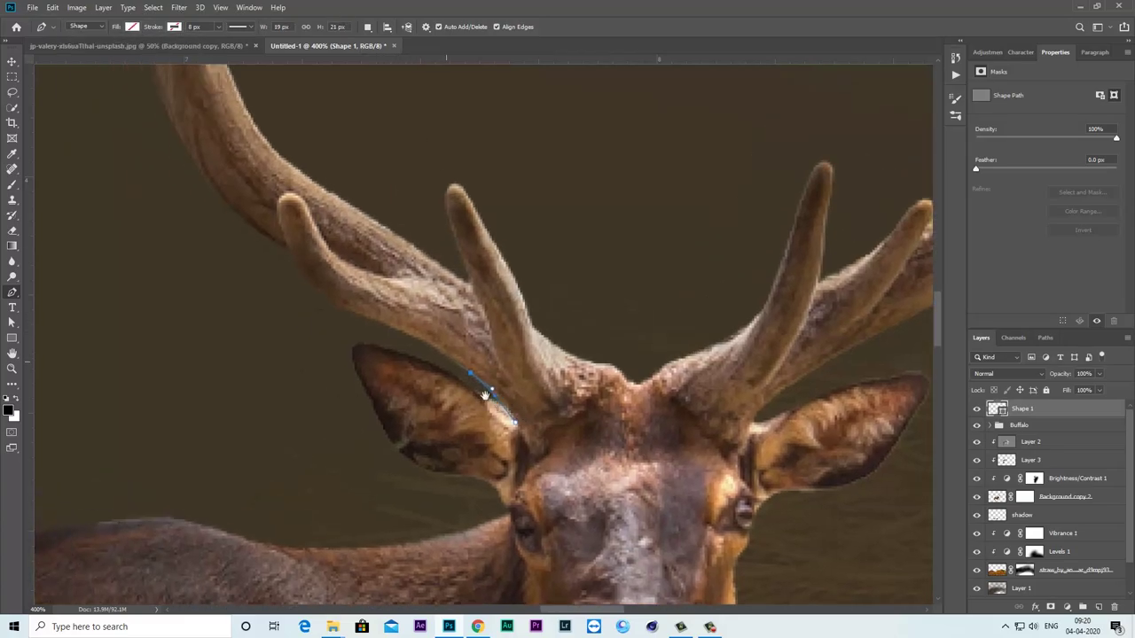
pyautogui.hscroll(-3, 399, 344)
pyautogui.moveTo(383, 337); pyautogui.dragTo(334, 330)
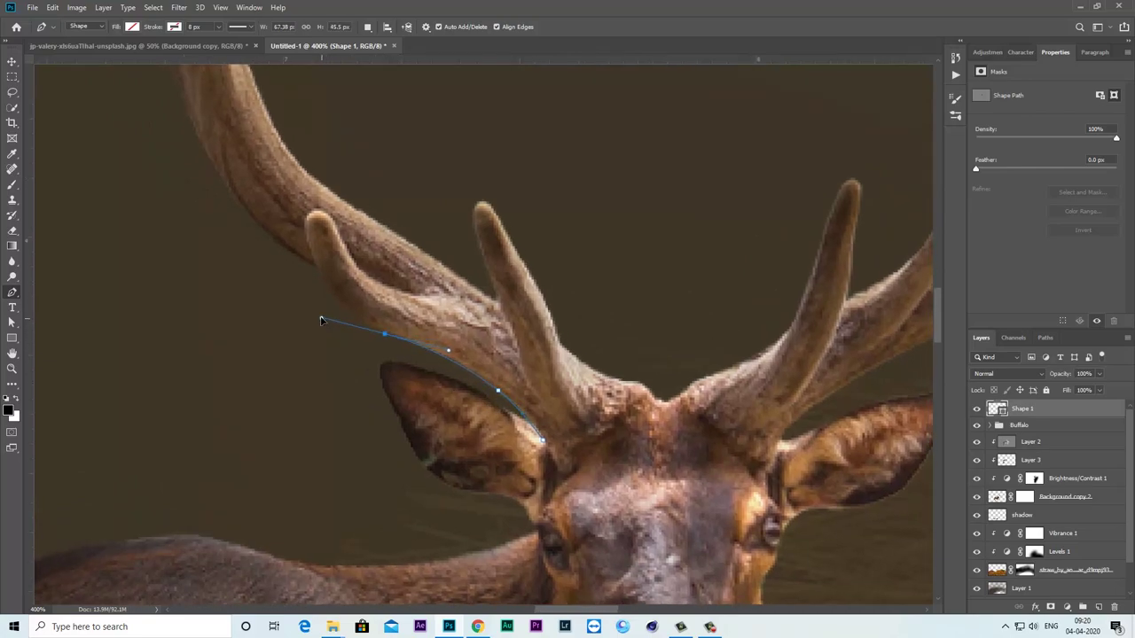
pyautogui.click(385, 336)
pyautogui.moveTo(316, 266); pyautogui.dragTo(306, 228)
pyautogui.click(315, 267)
pyautogui.moveTo(206, 156)
pyautogui.mouseDown()
pyautogui.moveTo(402, 293)
pyautogui.moveTo(348, 185)
pyautogui.mouseUp()
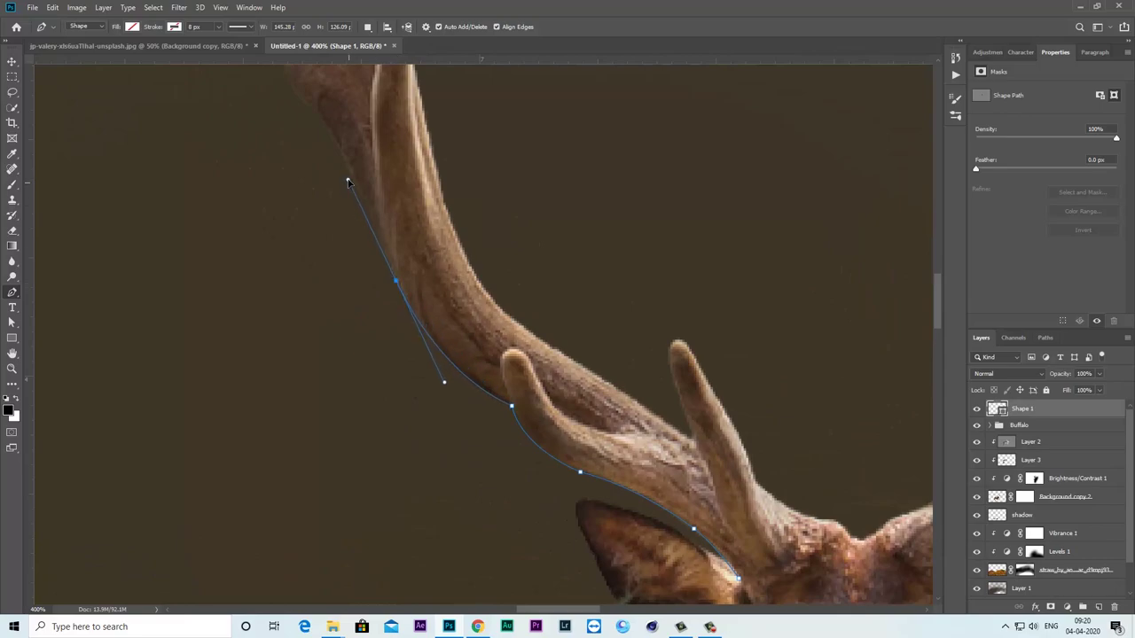
pyautogui.keyDown('alt'); pyautogui.click(398, 286); pyautogui.keyUp('alt')
pyautogui.moveTo(330, 132); pyautogui.dragTo(445, 332)
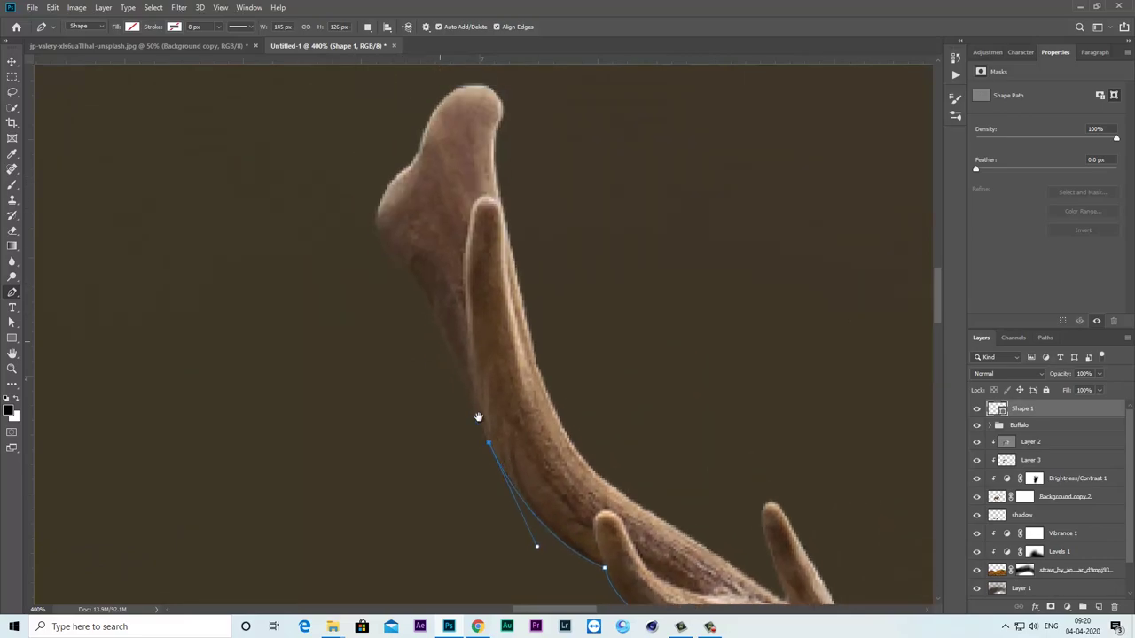
pyautogui.click(436, 319)
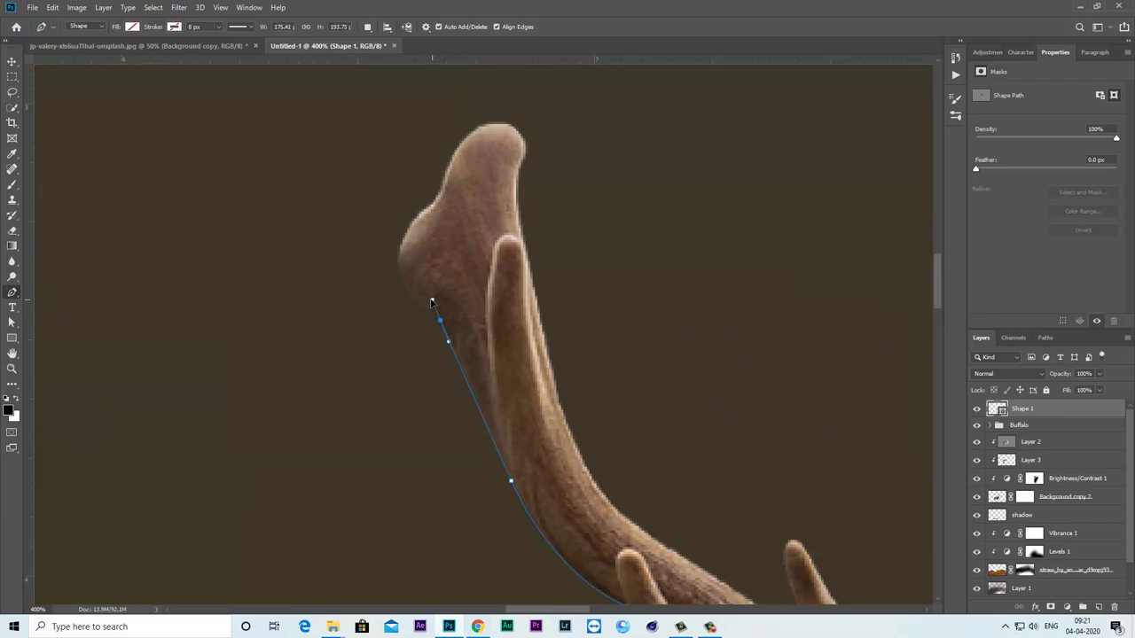
# - Curve the path around the left antler's tip and down its right edge
pyautogui.click(432, 303)
pyautogui.moveTo(399, 278); pyautogui.dragTo(409, 296)
pyautogui.moveTo(478, 168); pyautogui.dragTo(441, 198)
pyautogui.moveTo(479, 142)
pyautogui.mouseDown()
pyautogui.moveTo(458, 199)
pyautogui.moveTo(517, 169)
pyautogui.mouseUp()
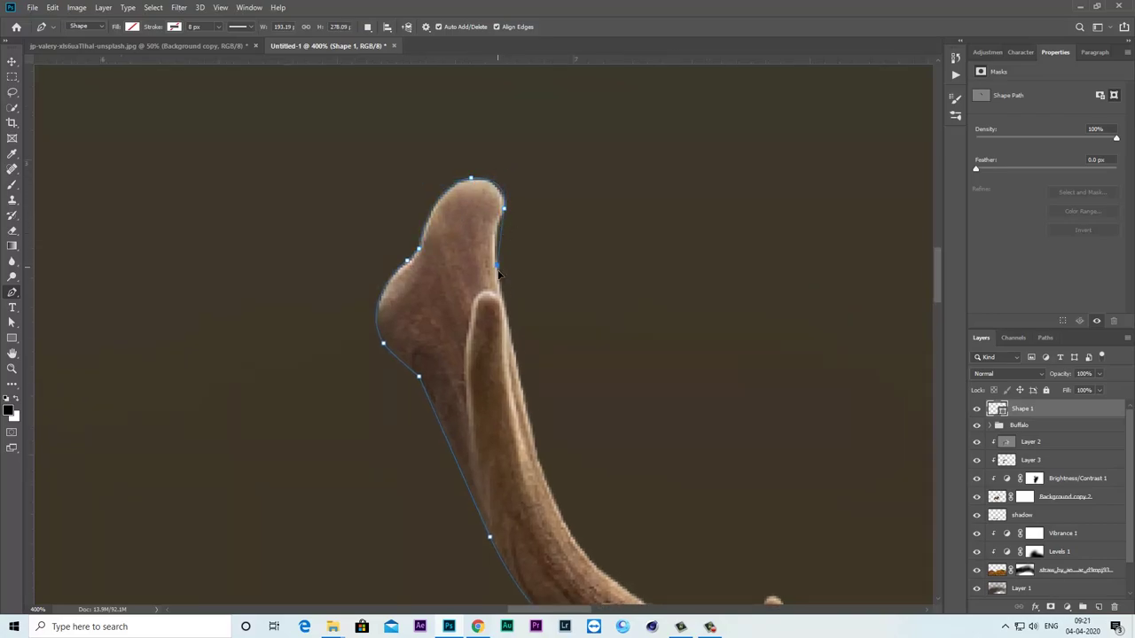
pyautogui.click(462, 419)
pyautogui.moveTo(462, 419); pyautogui.dragTo(257, 266)
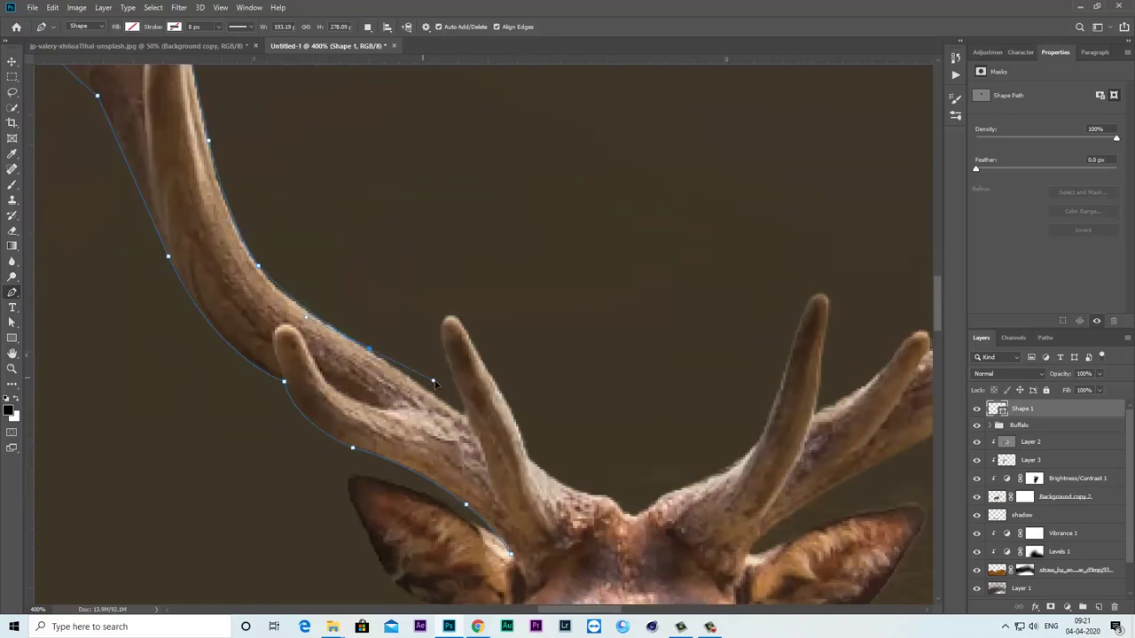
pyautogui.moveTo(366, 346); pyautogui.dragTo(416, 363)
pyautogui.moveTo(475, 308); pyautogui.dragTo(467, 330)
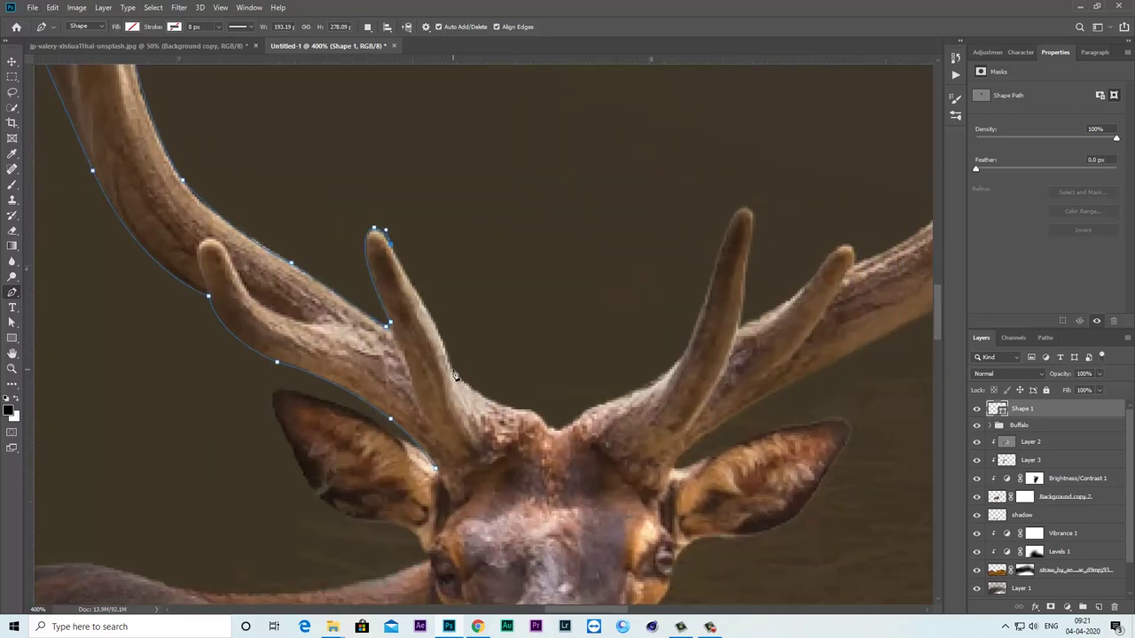
# - Trace around the left antler's tine and base to close the outline
pyautogui.moveTo(494, 378); pyautogui.dragTo(419, 294)
pyautogui.click(429, 314)
pyautogui.click(452, 371)
pyautogui.moveTo(518, 410); pyautogui.dragTo(546, 426)
pyautogui.click(501, 458)
pyautogui.click(467, 485)
pyautogui.click(454, 501)
pyautogui.click(442, 483)
pyautogui.click(435, 468)
# - Begin a second path along the right antler's base
pyautogui.moveTo(618, 430); pyautogui.dragTo(405, 399)
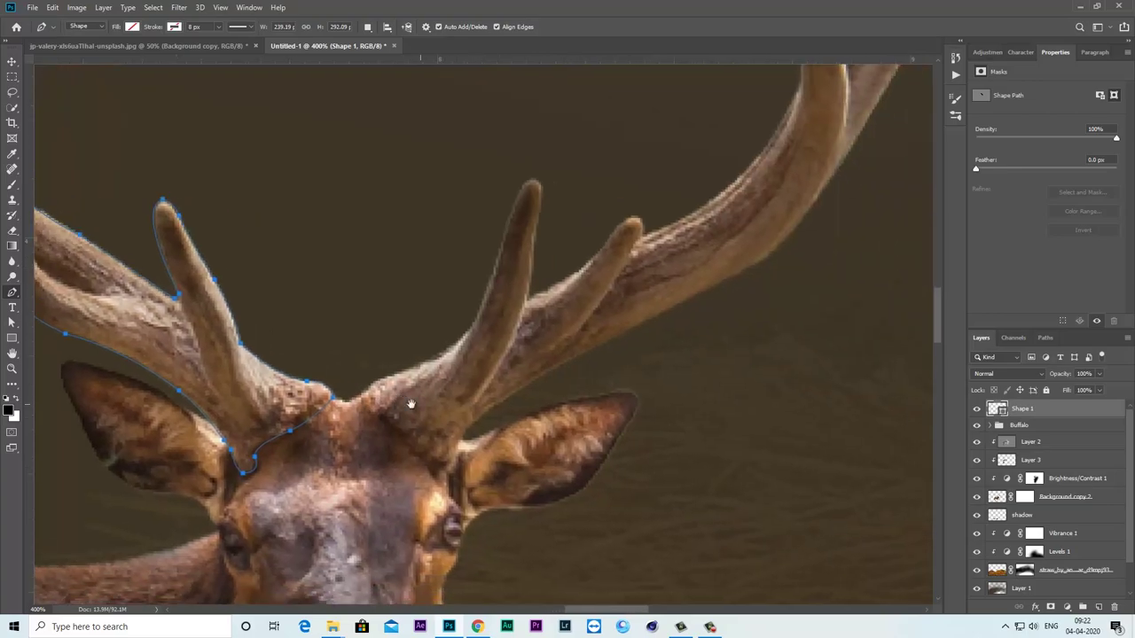
pyautogui.click(355, 397)
pyautogui.click(391, 373)
# - Trace the right antler's first and second tines
pyautogui.click(473, 327)
pyautogui.moveTo(475, 333); pyautogui.dragTo(508, 443)
pyautogui.click(542, 332)
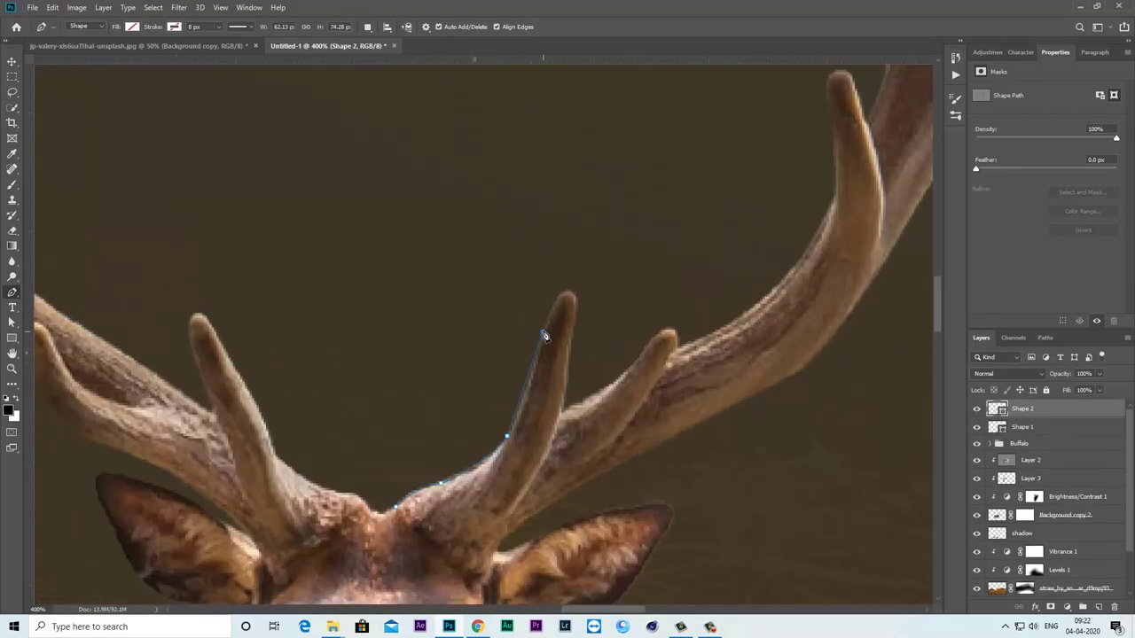
pyautogui.click(575, 292)
pyautogui.click(566, 356)
pyautogui.click(562, 409)
pyautogui.click(639, 354)
pyautogui.click(677, 340)
pyautogui.moveTo(598, 408)
pyautogui.mouseDown()
pyautogui.moveTo(584, 420)
pyautogui.moveTo(348, 457)
pyautogui.mouseUp()
# - Outline the long tine's left edge and around its tip
pyautogui.click(557, 297)
pyautogui.moveTo(567, 221); pyautogui.dragTo(577, 368)
pyautogui.click(588, 380)
pyautogui.click(588, 321)
pyautogui.click(583, 304)
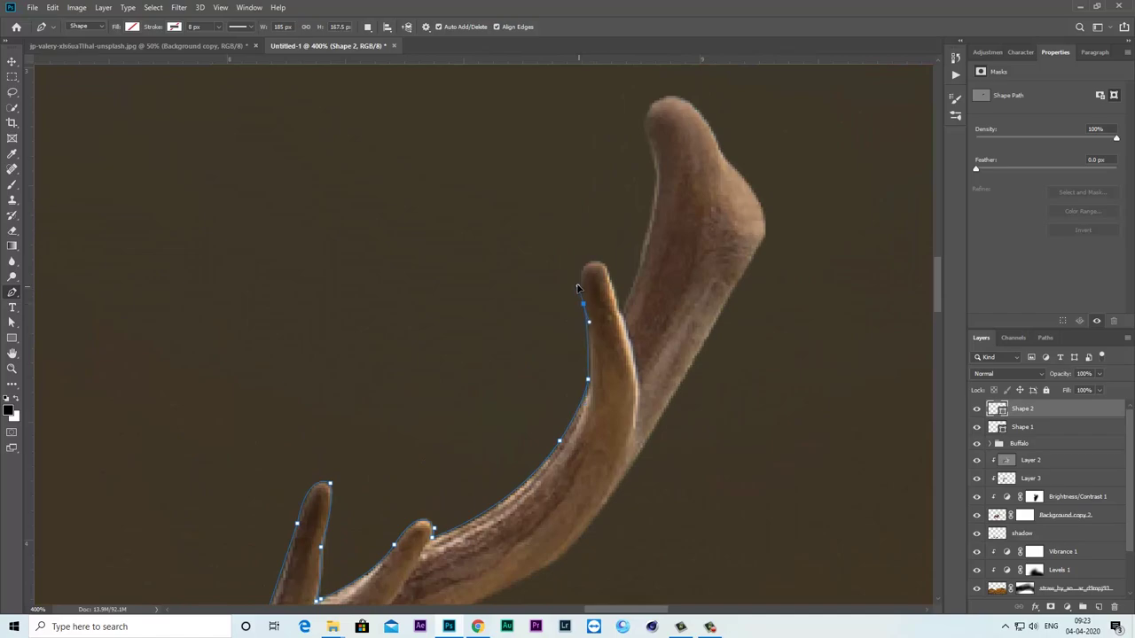
pyautogui.moveTo(602, 264)
pyautogui.mouseDown()
pyautogui.moveTo(623, 260)
pyautogui.moveTo(659, 298)
pyautogui.mouseUp()
pyautogui.click(606, 272)
pyautogui.click(620, 313)
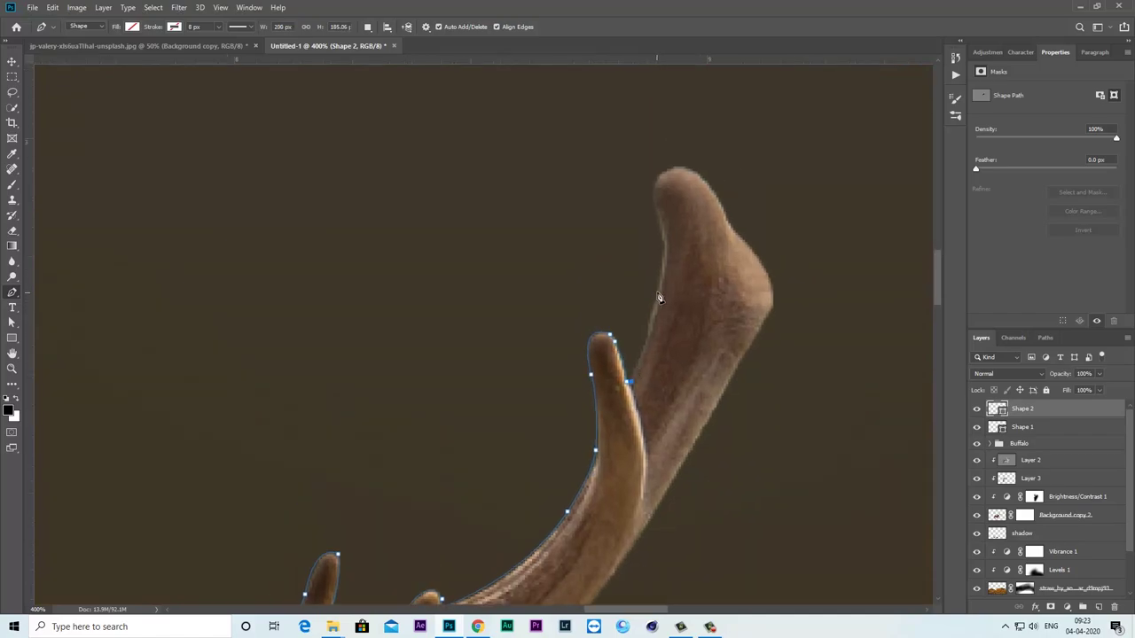
# - Continue the path down the long tine's right side
pyautogui.click(657, 294)
pyautogui.click(661, 232)
pyautogui.moveTo(676, 167); pyautogui.dragTo(699, 238)
pyautogui.moveTo(699, 239); pyautogui.dragTo(741, 234)
pyautogui.click(732, 257)
pyautogui.click(760, 306)
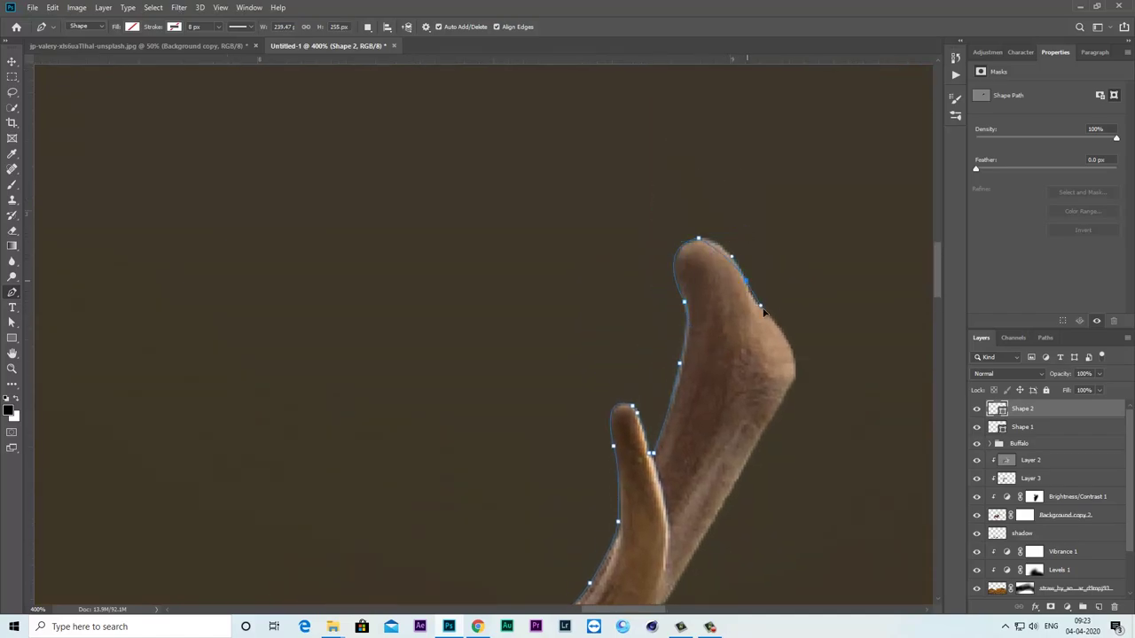
# - Outline the right edge of the right antler's main beam with curved anchors
pyautogui.click(777, 322)
pyautogui.moveTo(781, 328); pyautogui.dragTo(710, 221)
pyautogui.click(729, 293)
pyautogui.moveTo(705, 324); pyautogui.dragTo(728, 211)
pyautogui.click(656, 315)
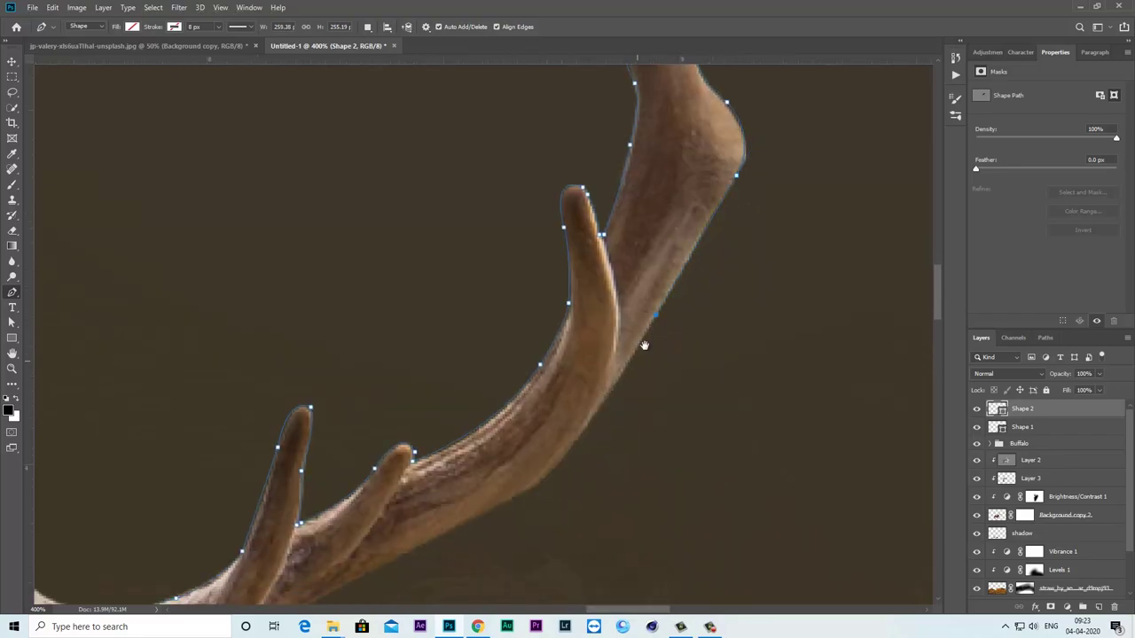
pyautogui.moveTo(644, 345); pyautogui.dragTo(789, 92)
# - Close the right antler path along the beam's lower edge and base
pyautogui.click(681, 227)
pyautogui.click(530, 312)
pyautogui.click(376, 413)
pyautogui.moveTo(376, 419); pyautogui.dragTo(413, 387)
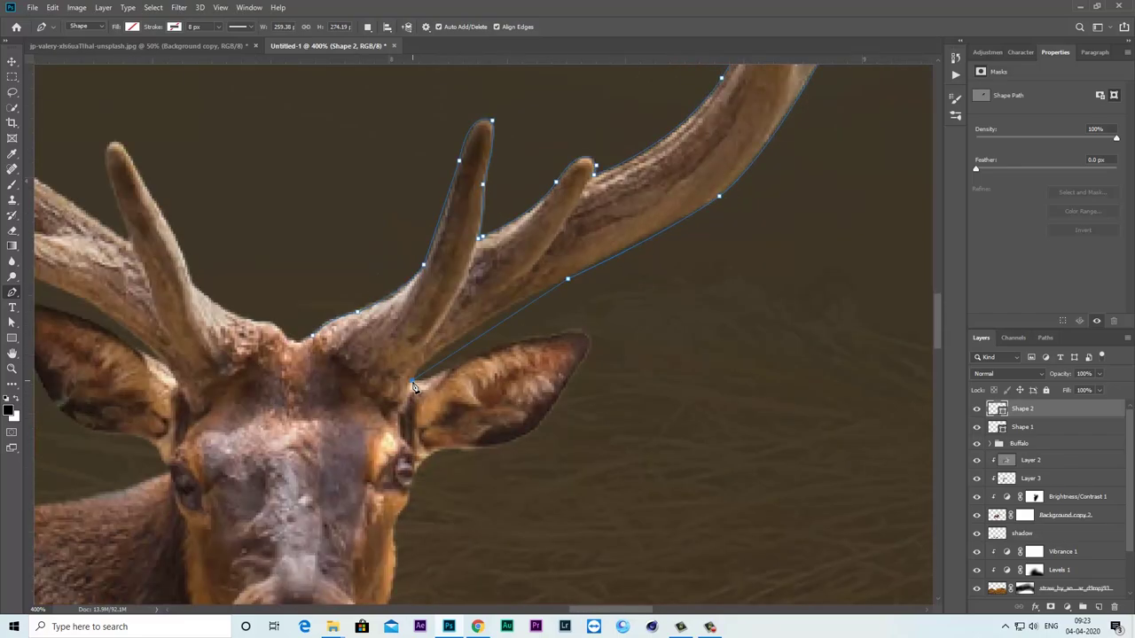
pyautogui.click(393, 401)
pyautogui.click(376, 395)
pyautogui.click(358, 379)
pyautogui.click(350, 368)
pyautogui.click(336, 362)
pyautogui.scroll(-2, 443, 311)
pyautogui.scroll(-3, 495, 303)
pyautogui.scroll(-1, 544, 303)
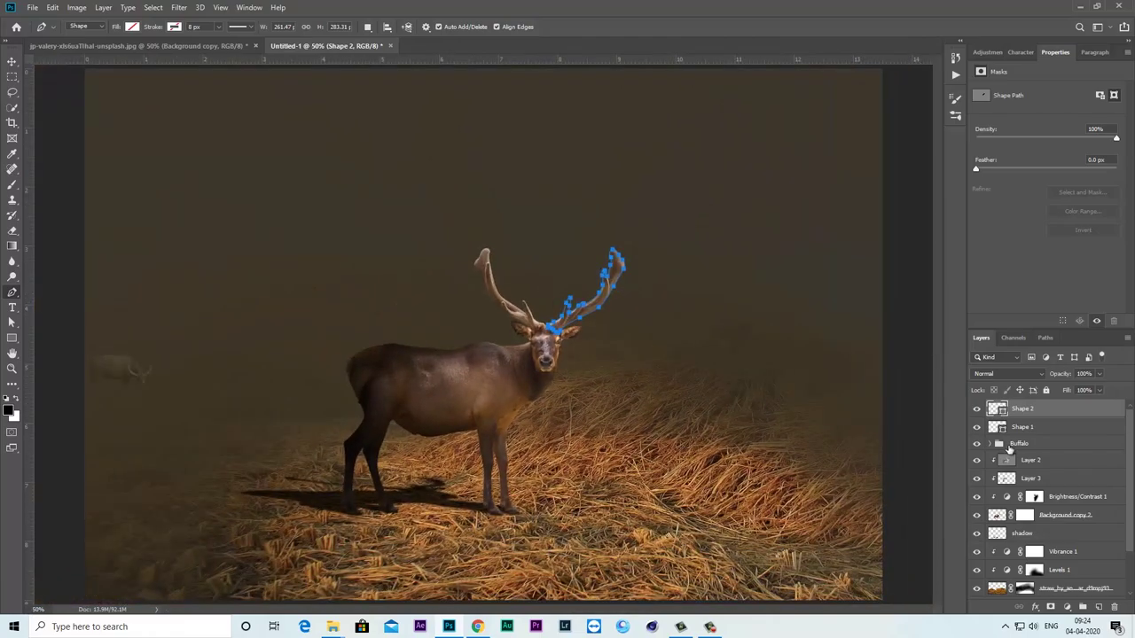
# - Merge the two antler shape layers into one
pyautogui.keyDown('shift'); pyautogui.click(1021, 429); pyautogui.keyUp('shift')
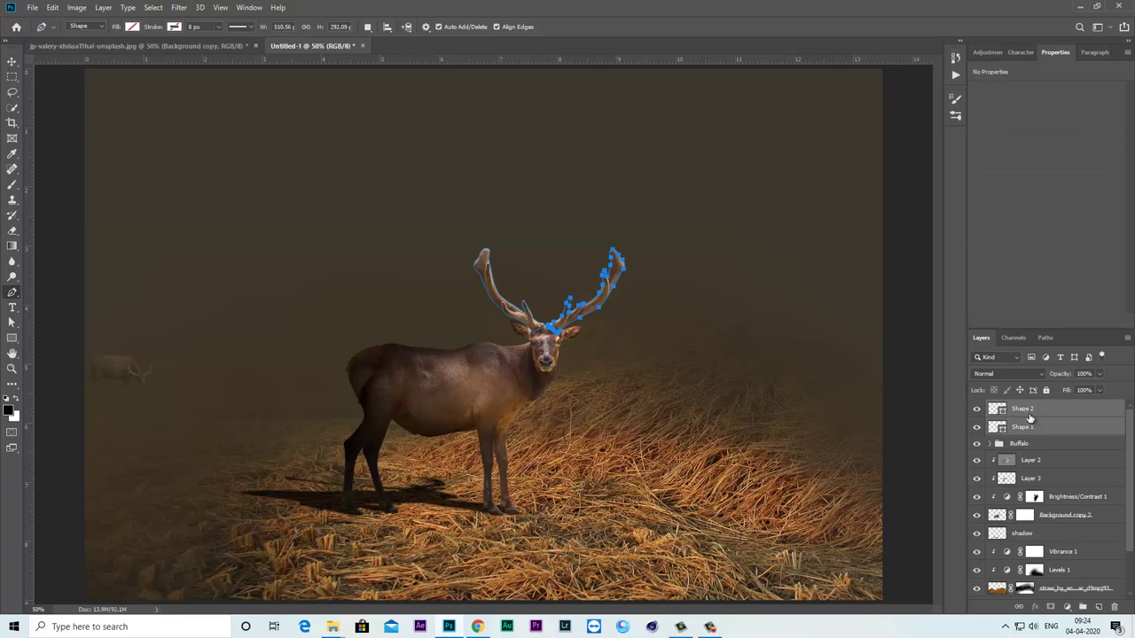
pyautogui.rightClick(1035, 406)
pyautogui.click(945, 467)
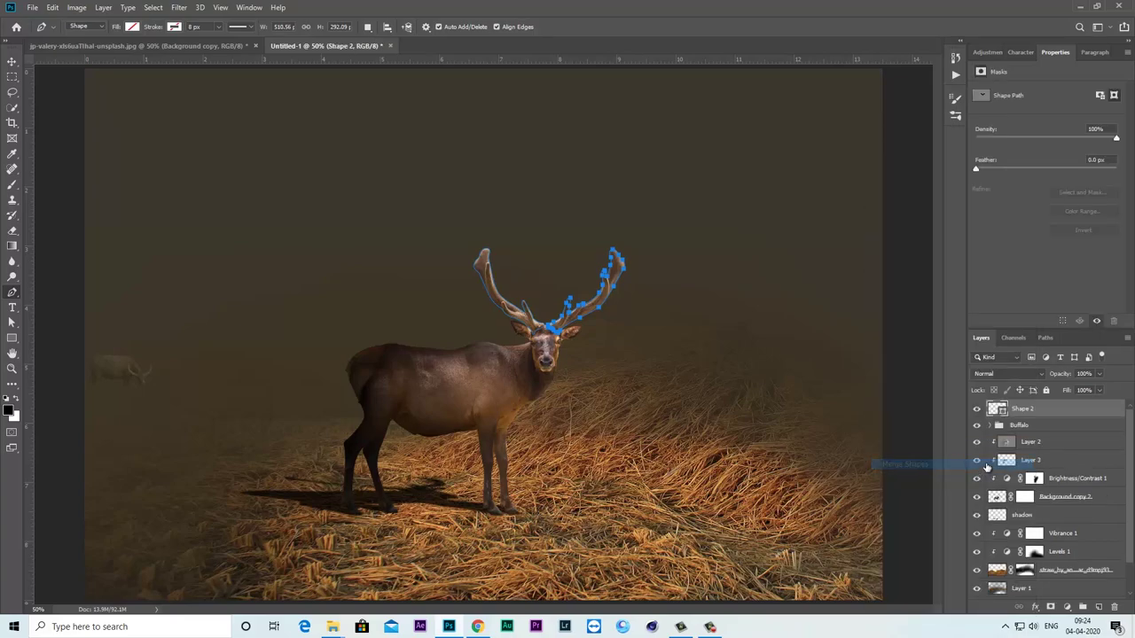
pyautogui.click(977, 410)
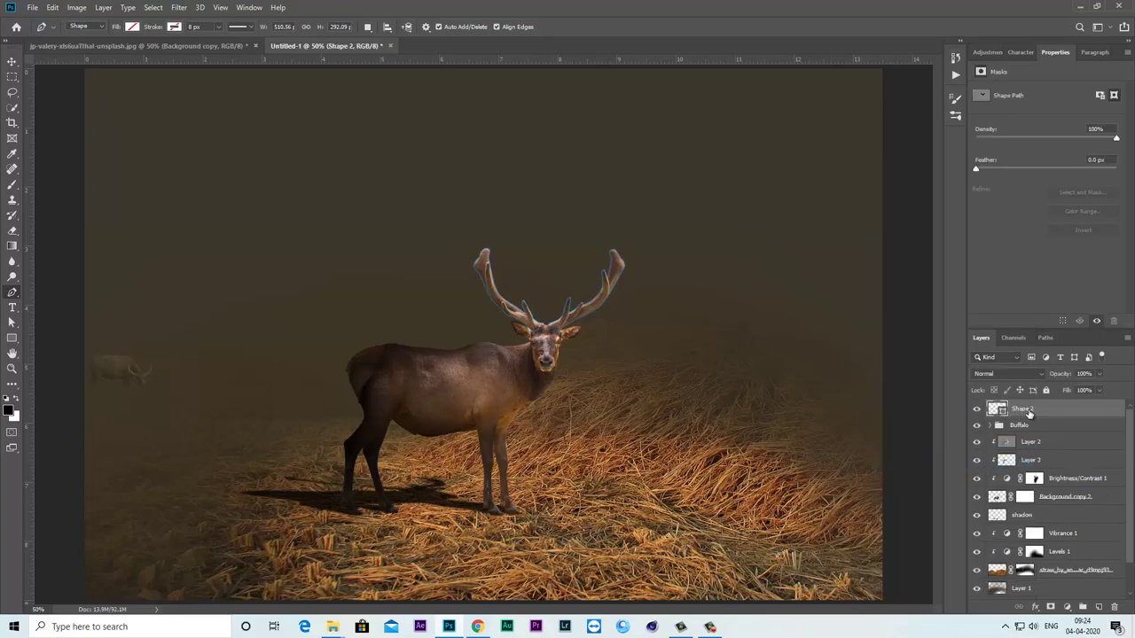
# - Fill the merged antler shape with pale peach #ffcd96
pyautogui.click(135, 27)
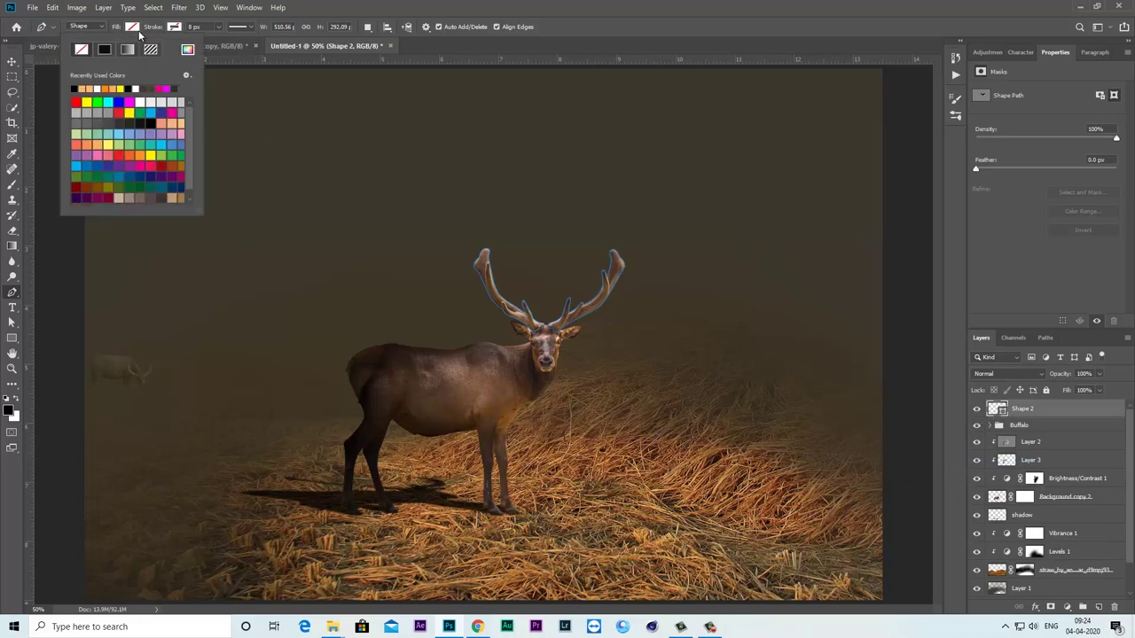
pyautogui.click(87, 89)
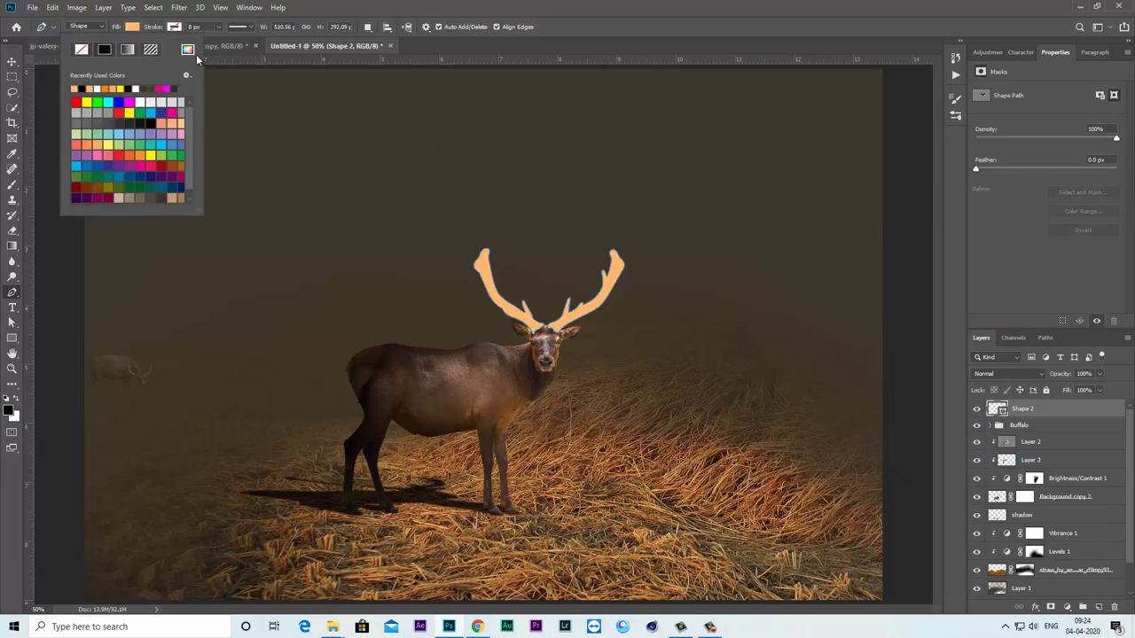
pyautogui.click(187, 50)
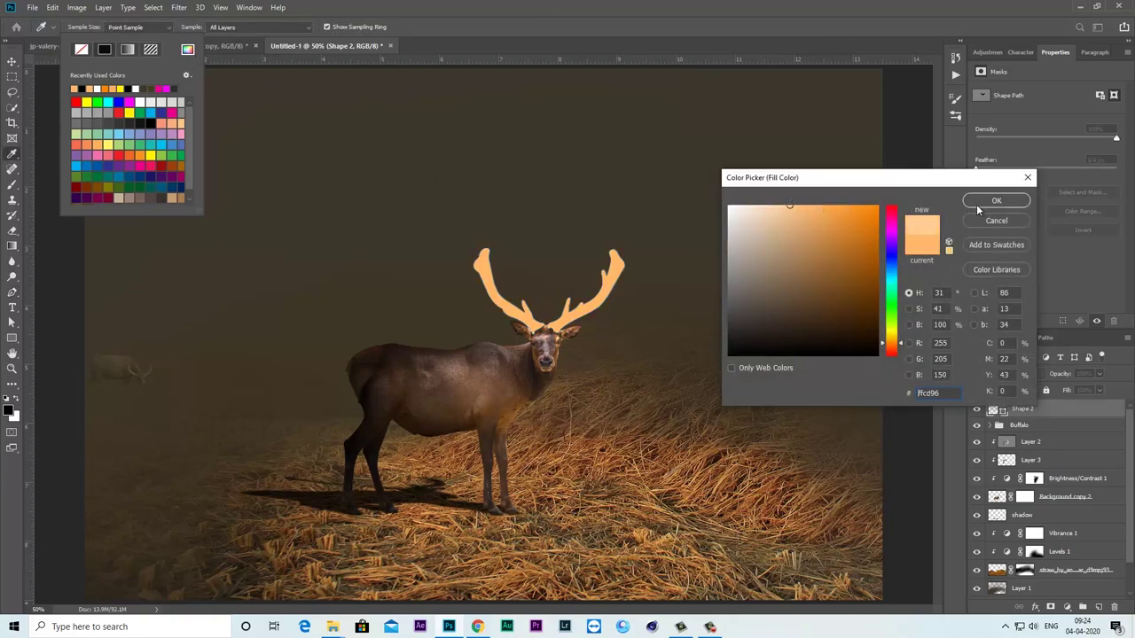
pyautogui.click(984, 202)
pyautogui.click(1035, 410)
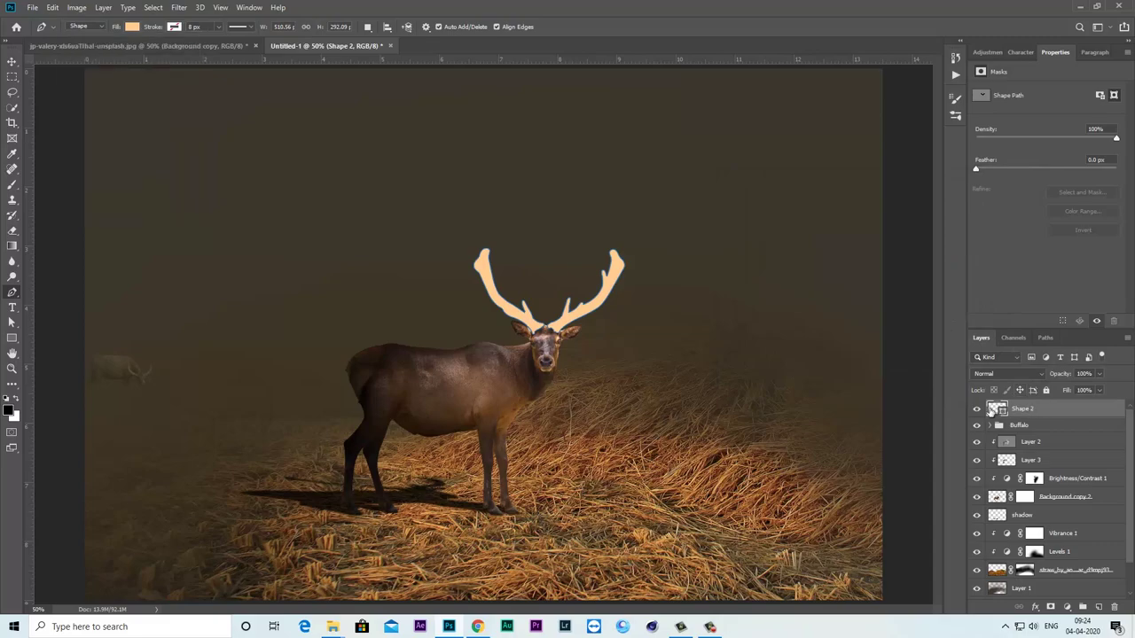
pyautogui.click(976, 410)
pyautogui.click(976, 412)
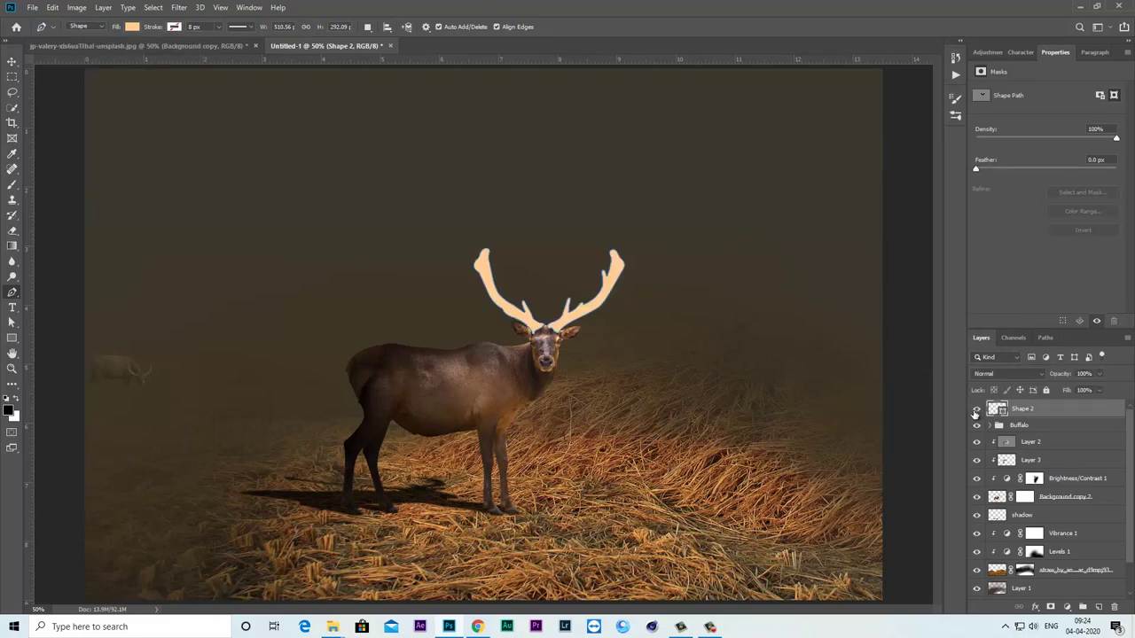
# - Rasterize the antler shape layer
pyautogui.rightClick(1050, 409)
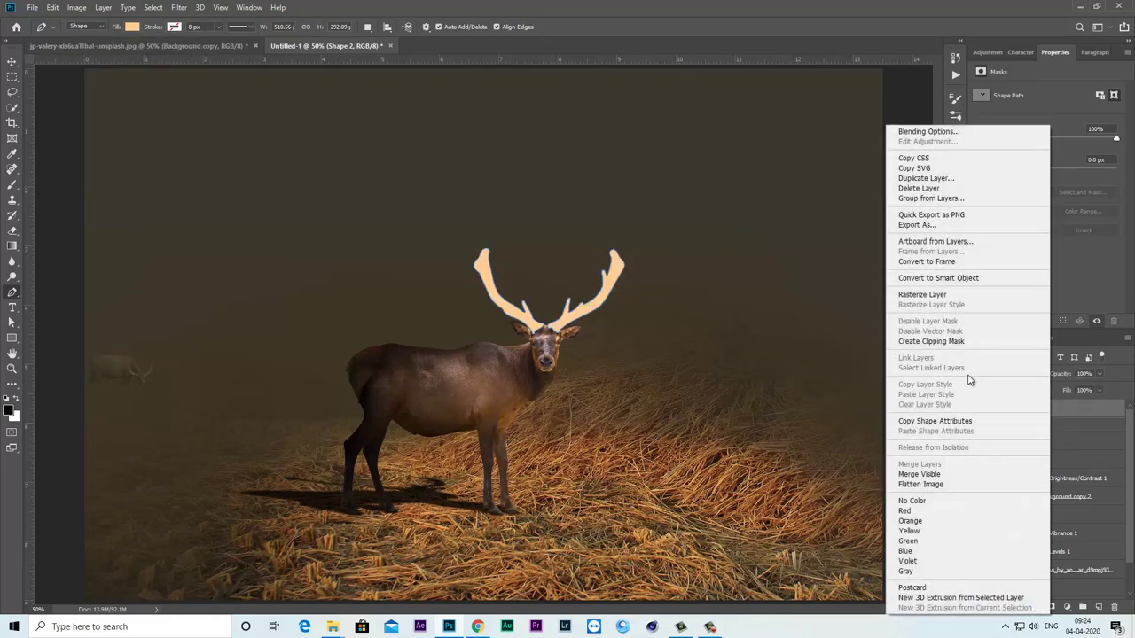
pyautogui.click(922, 294)
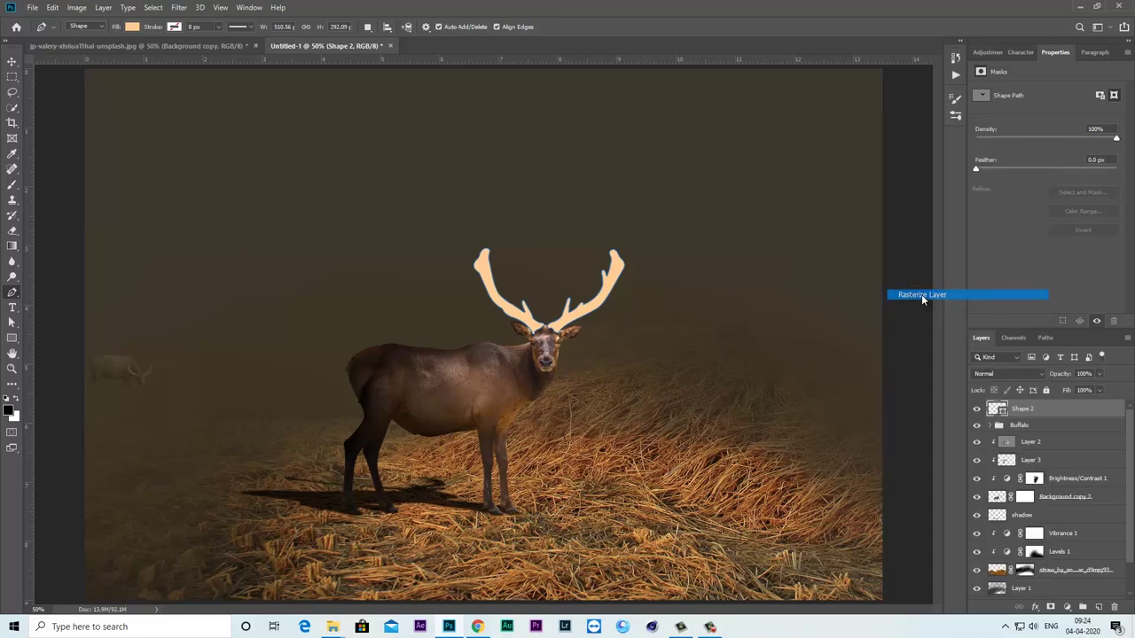
pyautogui.click(976, 410)
pyautogui.click(976, 409)
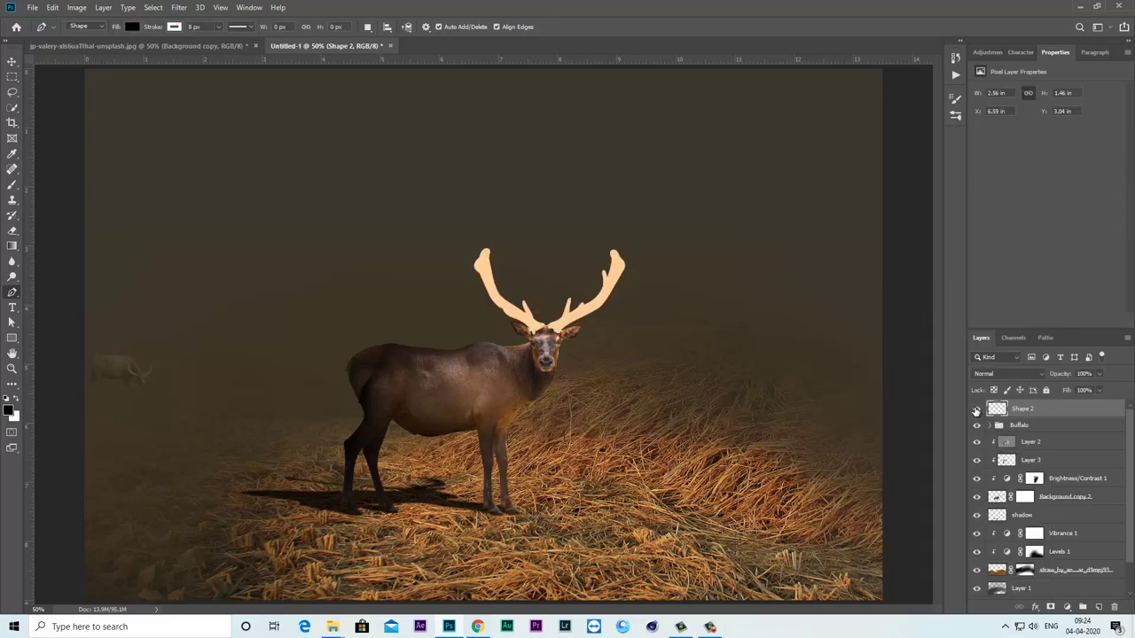
# - Add a light orange 51 px Outer Glow to the antler layer
pyautogui.rightClick(1063, 412)
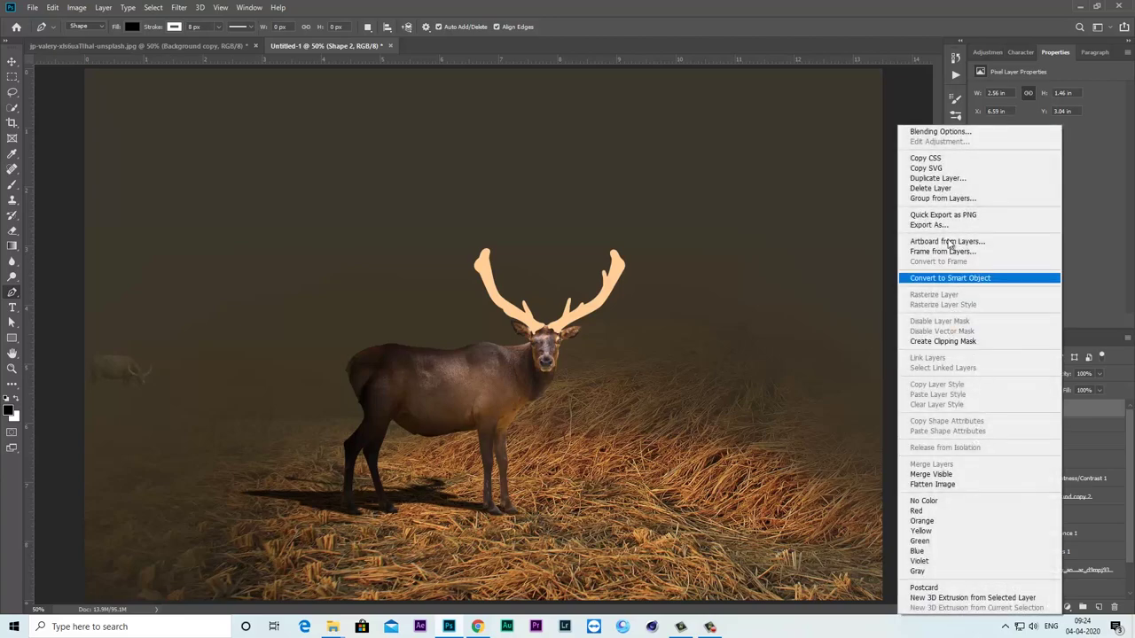
pyautogui.click(1073, 207)
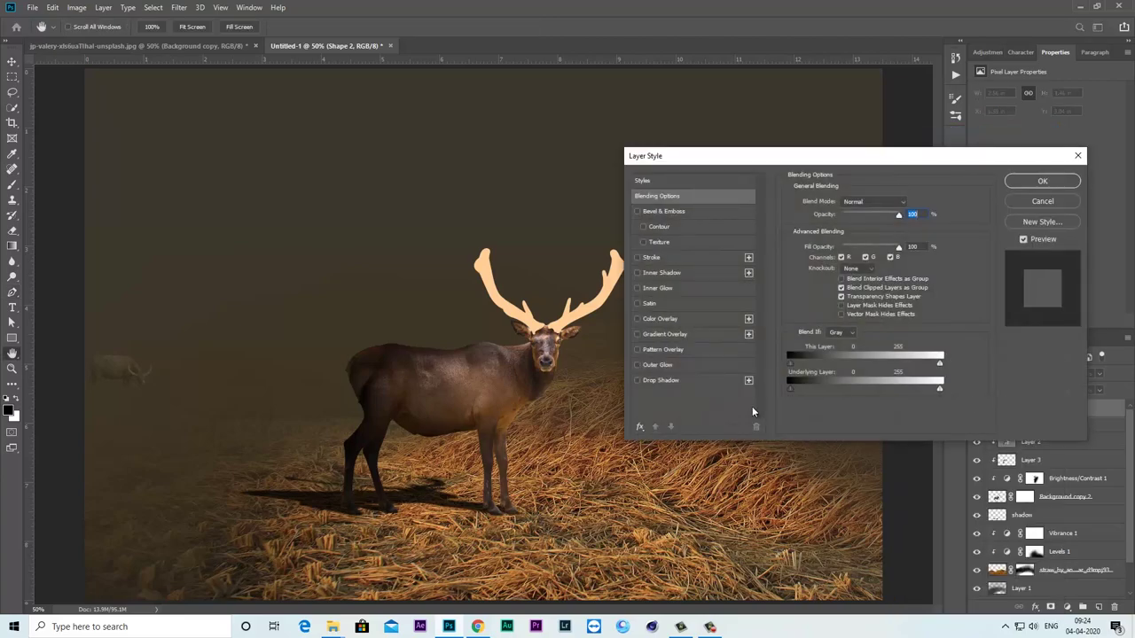
pyautogui.click(639, 365)
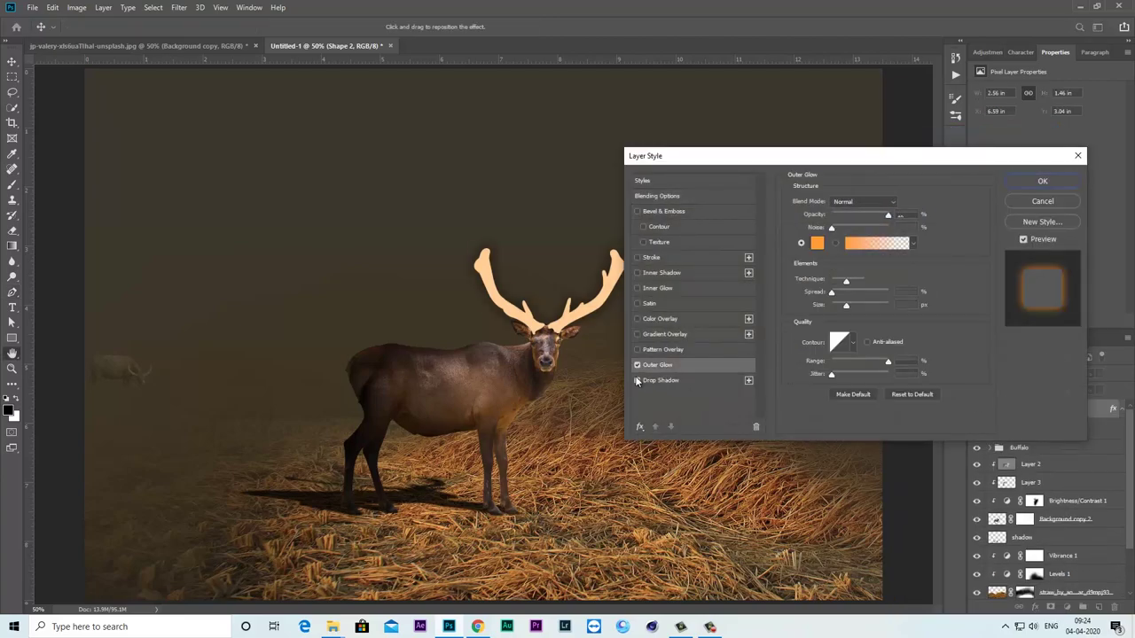
pyautogui.click(817, 244)
pyautogui.moveTo(842, 209); pyautogui.dragTo(824, 205)
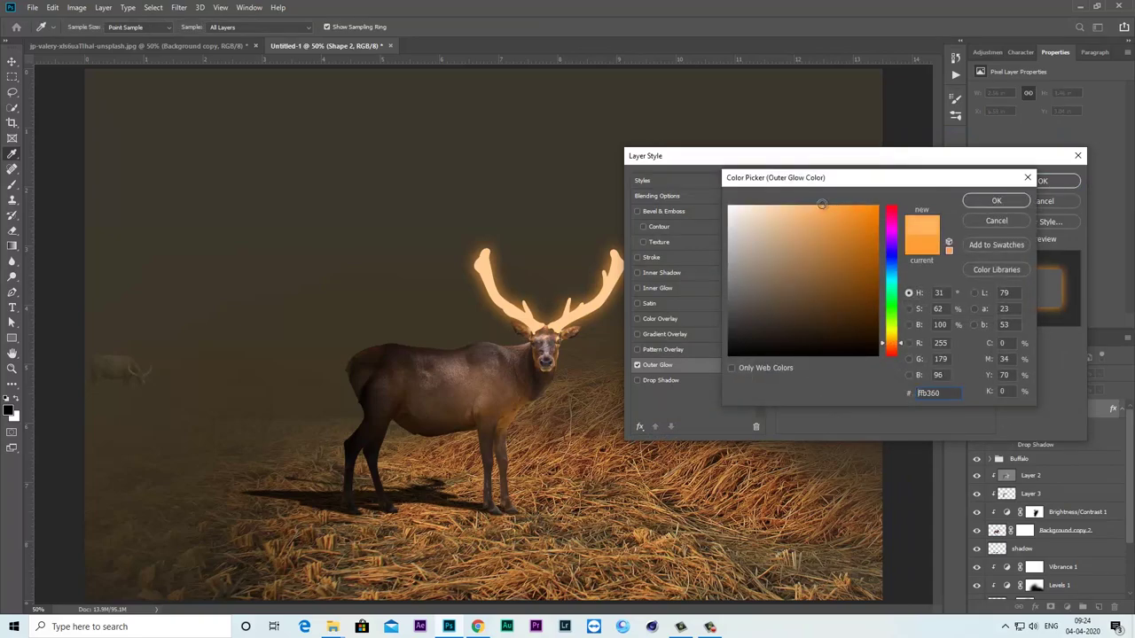
pyautogui.click(988, 206)
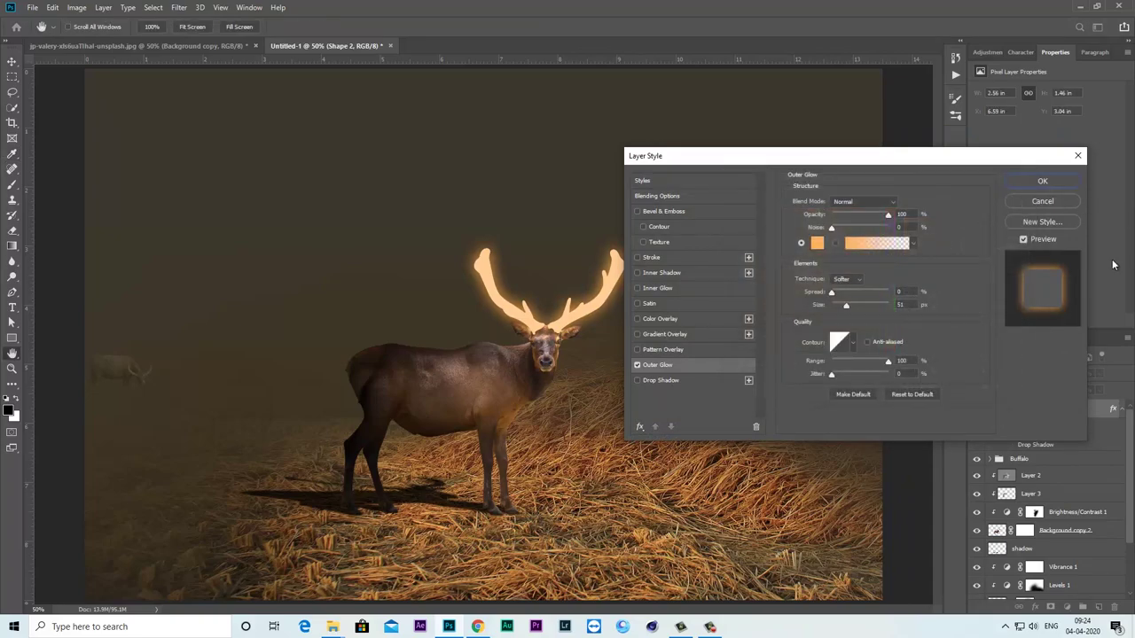
pyautogui.click(1045, 182)
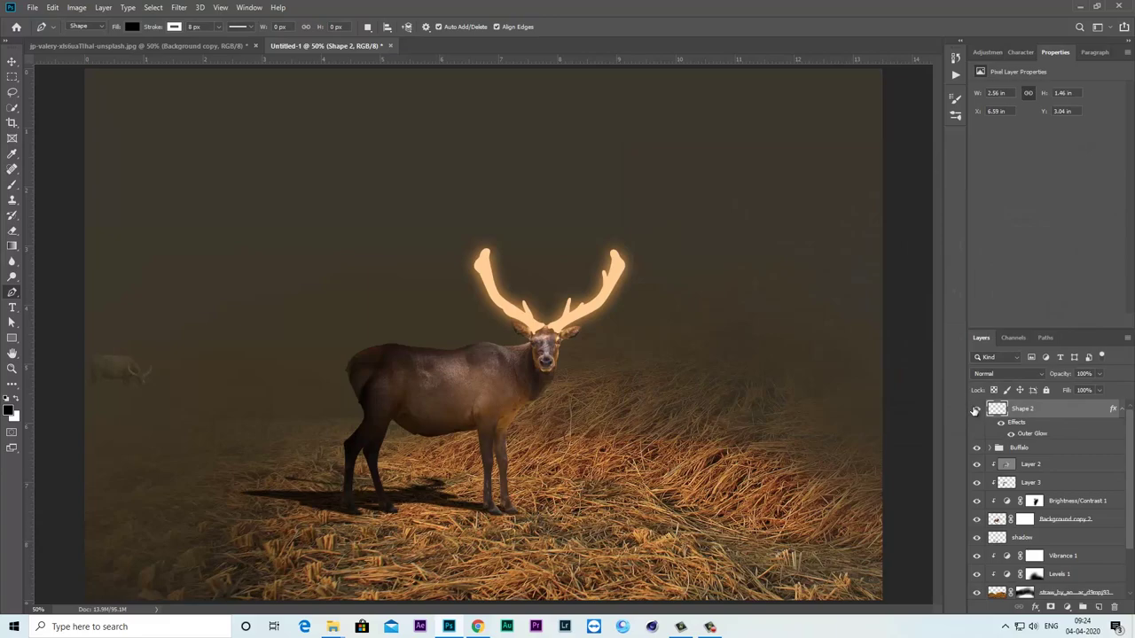
pyautogui.click(977, 409)
pyautogui.click(976, 409)
# - Duplicate the glowing antler layer as Shape 2 copy
pyautogui.rightClick(1060, 410)
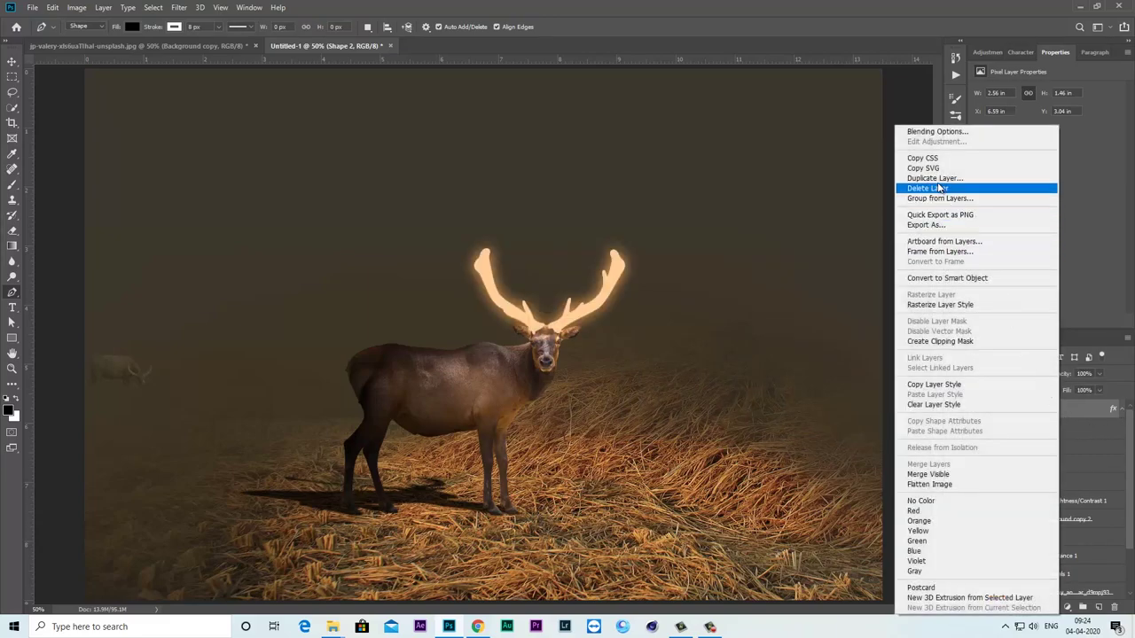
pyautogui.click(935, 178)
pyautogui.click(661, 175)
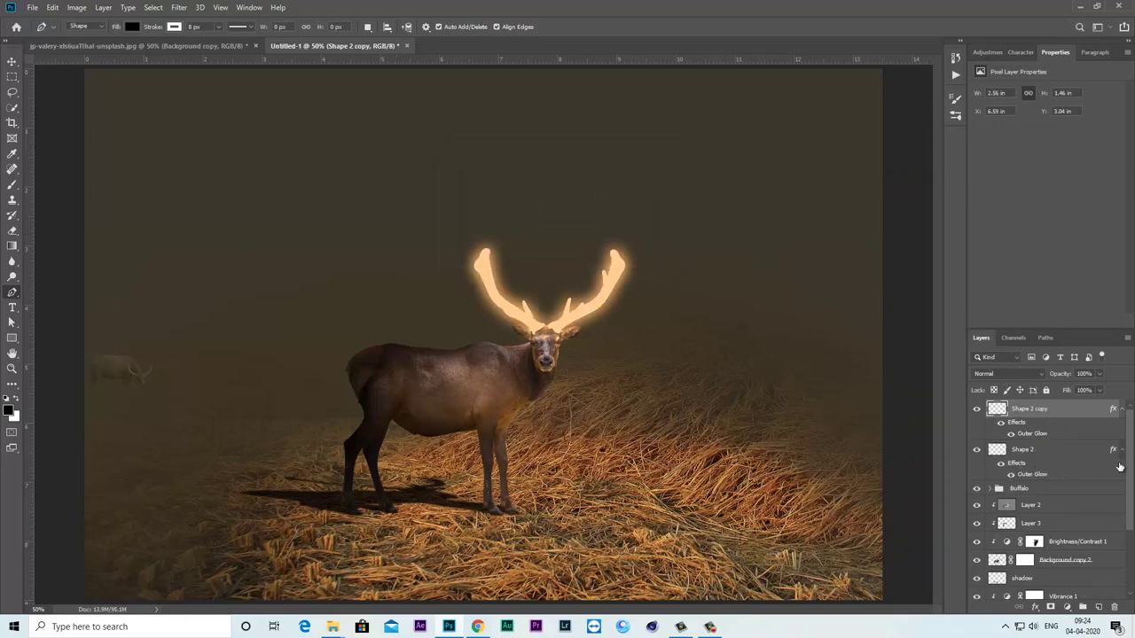
pyautogui.click(1001, 463)
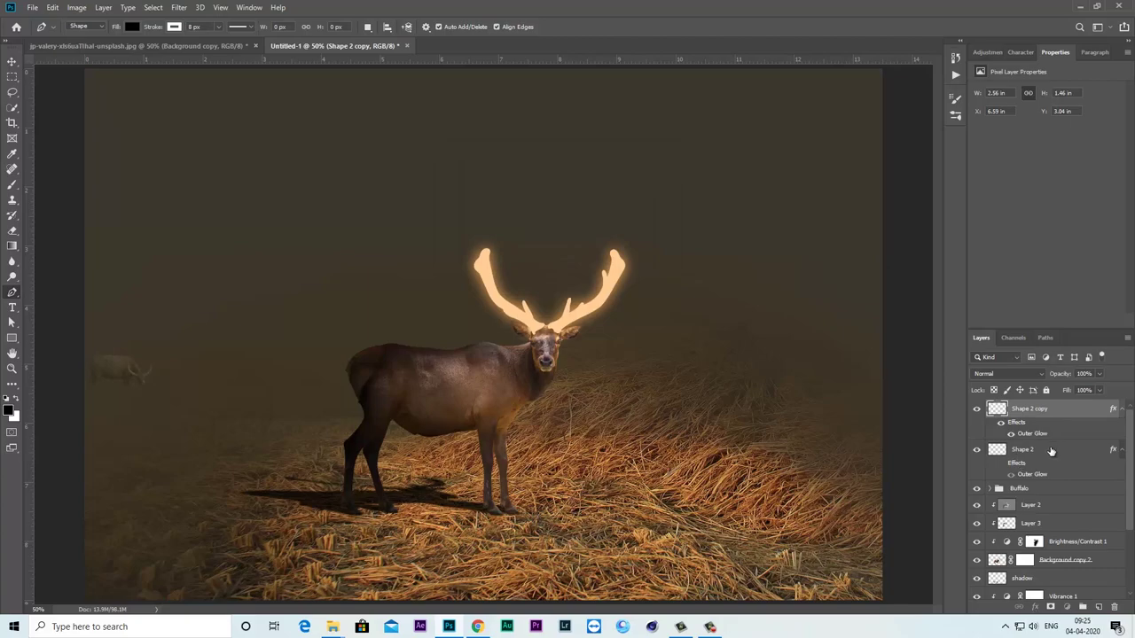
# - Blur the original Shape 2 with a 98.5 px Gaussian Blur, keeping the copy visible
pyautogui.click(1049, 452)
pyautogui.click(977, 413)
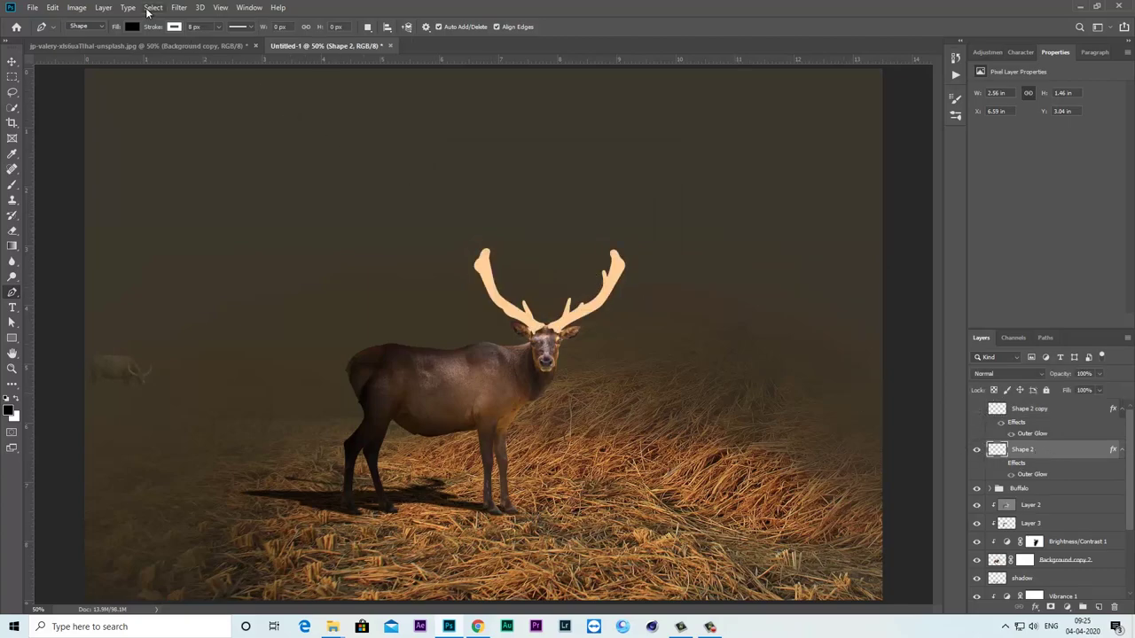
pyautogui.click(148, 11)
pyautogui.moveTo(204, 141)
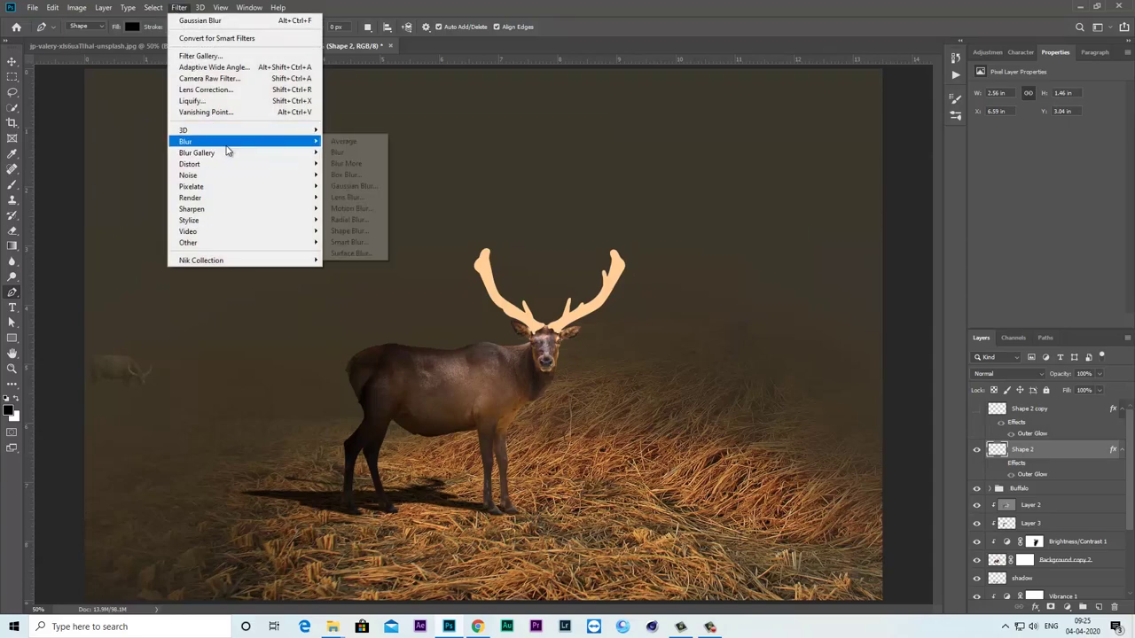
pyautogui.click(350, 186)
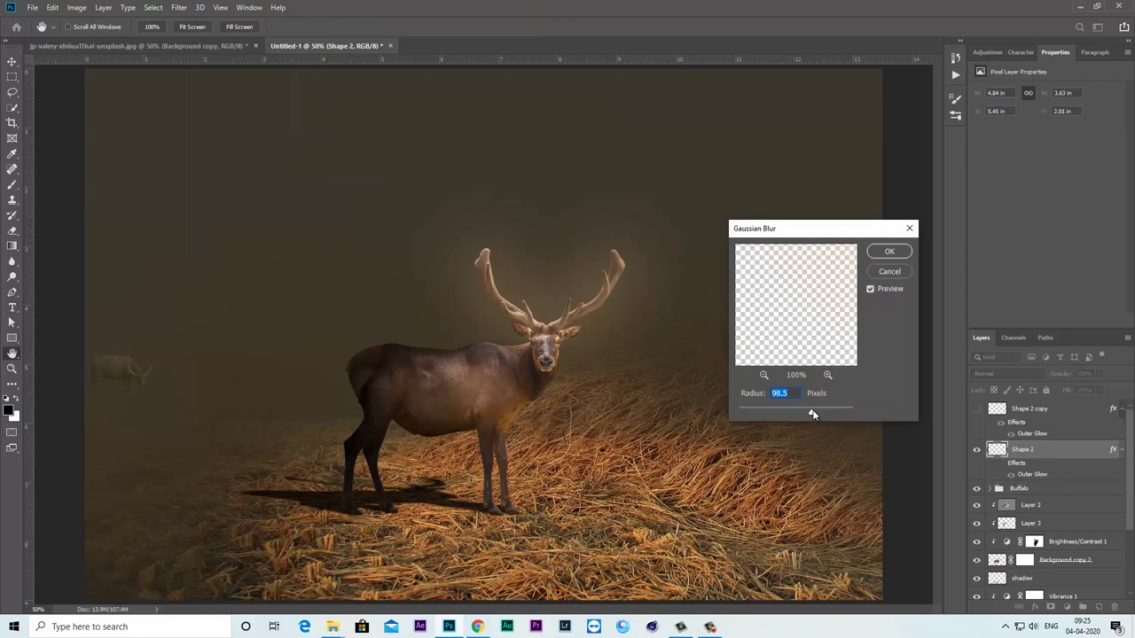
pyautogui.click(890, 251)
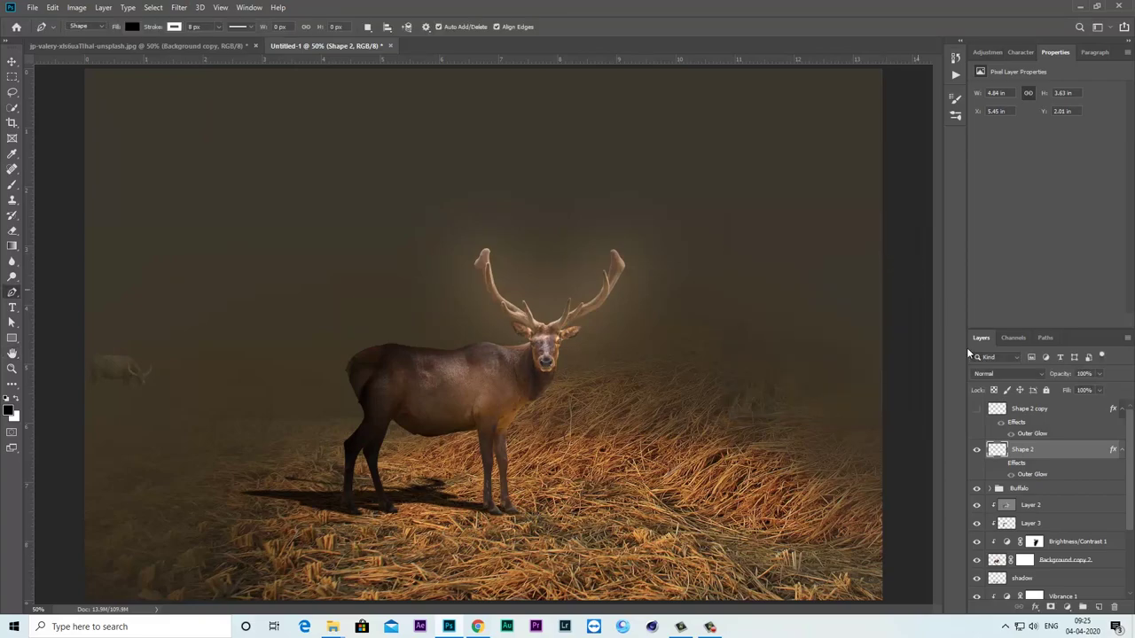
pyautogui.click(977, 409)
pyautogui.hotkey('ctrl', '+')
# - Collapse the effects lists and add a layer mask to Shape 2 copy
pyautogui.click(1069, 412)
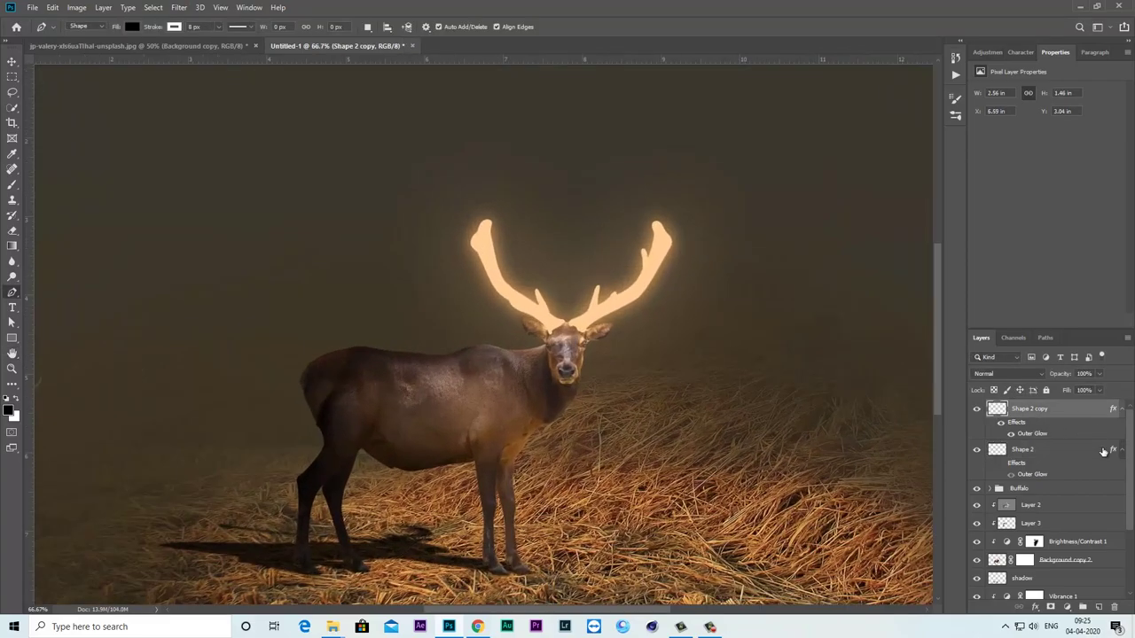
pyautogui.click(1119, 453)
pyautogui.click(1123, 451)
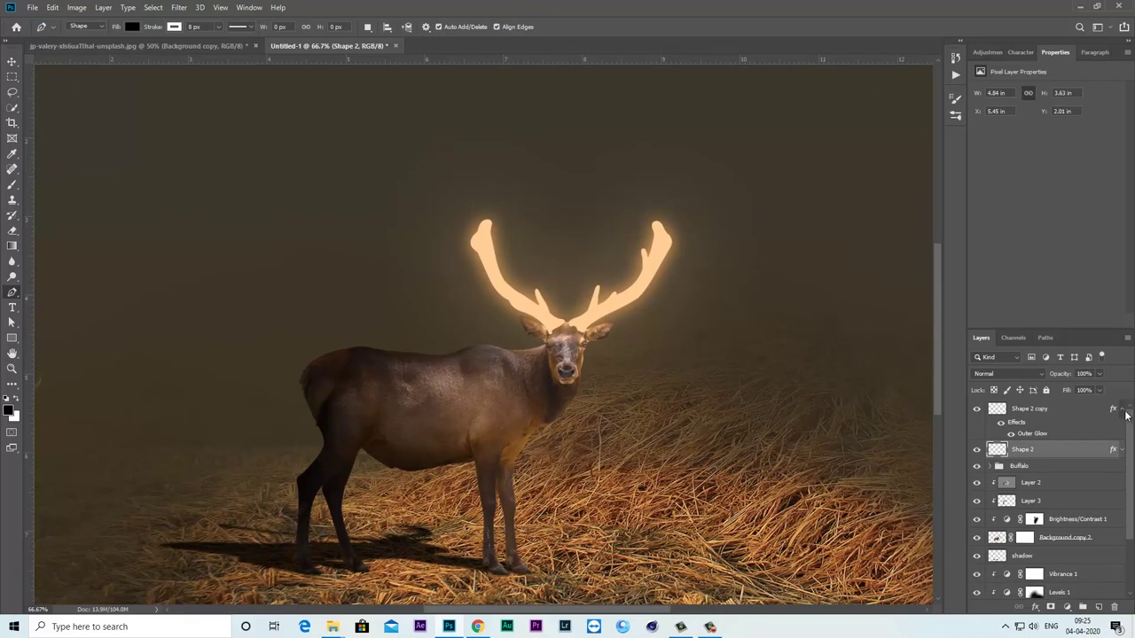
pyautogui.click(1123, 409)
pyautogui.click(1057, 410)
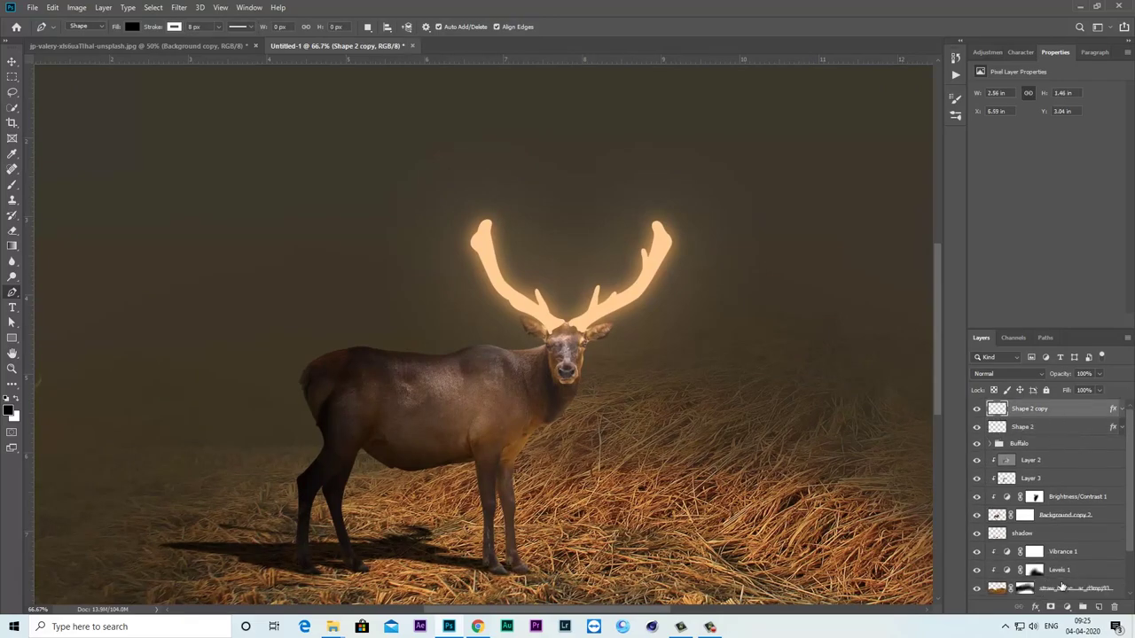
pyautogui.click(1050, 607)
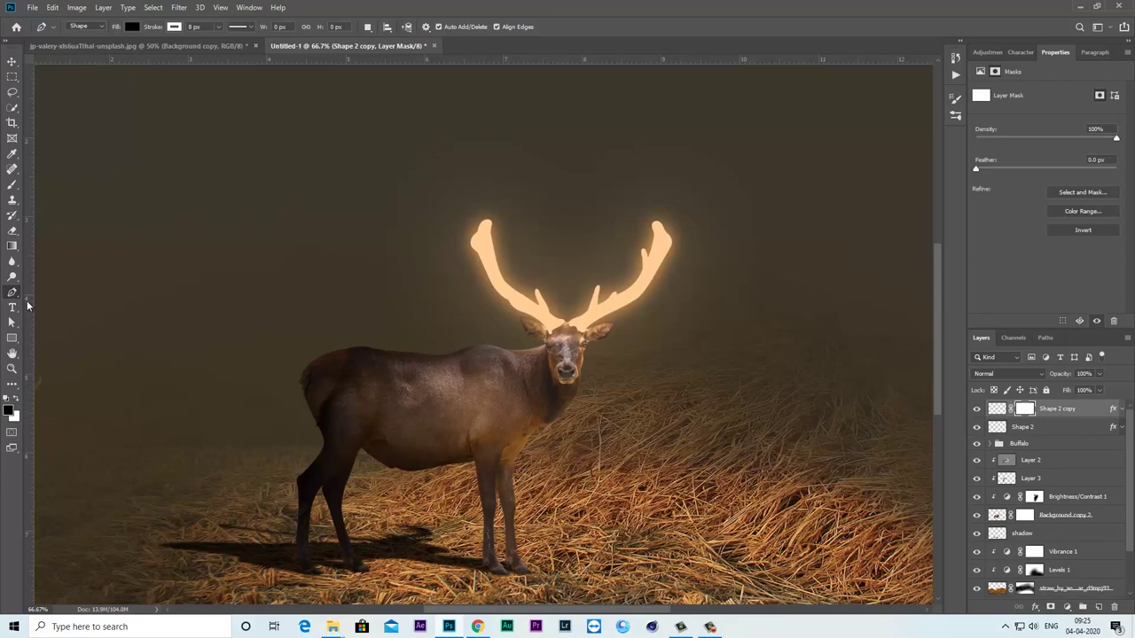
# - Paint out the antler base on the mask with a small, higher-opacity brush
pyautogui.rightClick(12, 186)
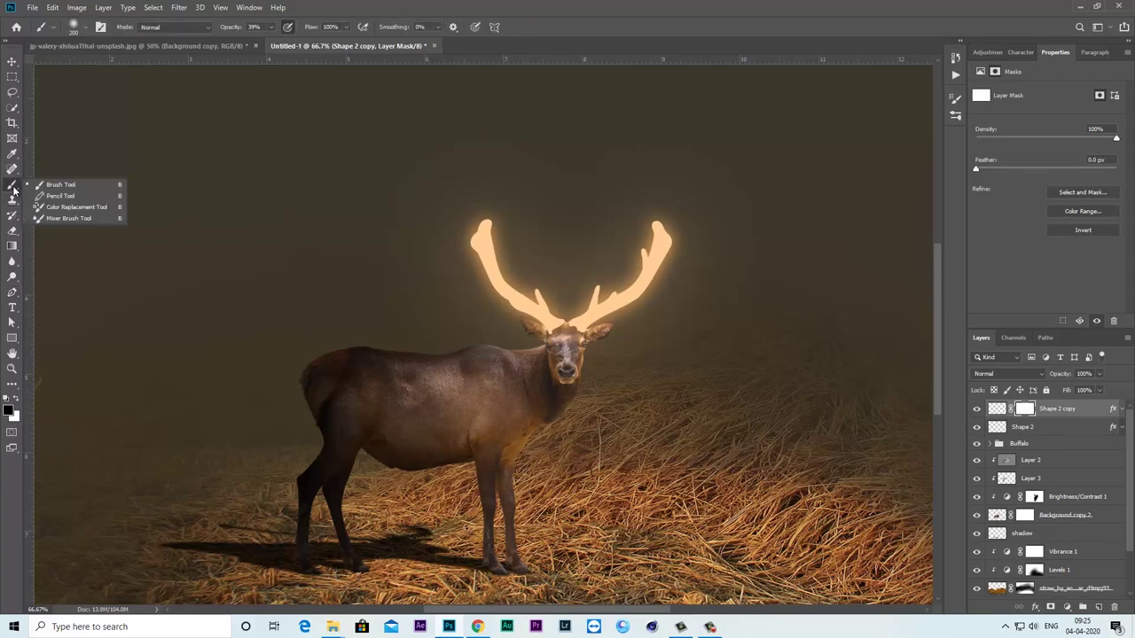
pyautogui.click(67, 183)
pyautogui.scroll(2, 572, 335)
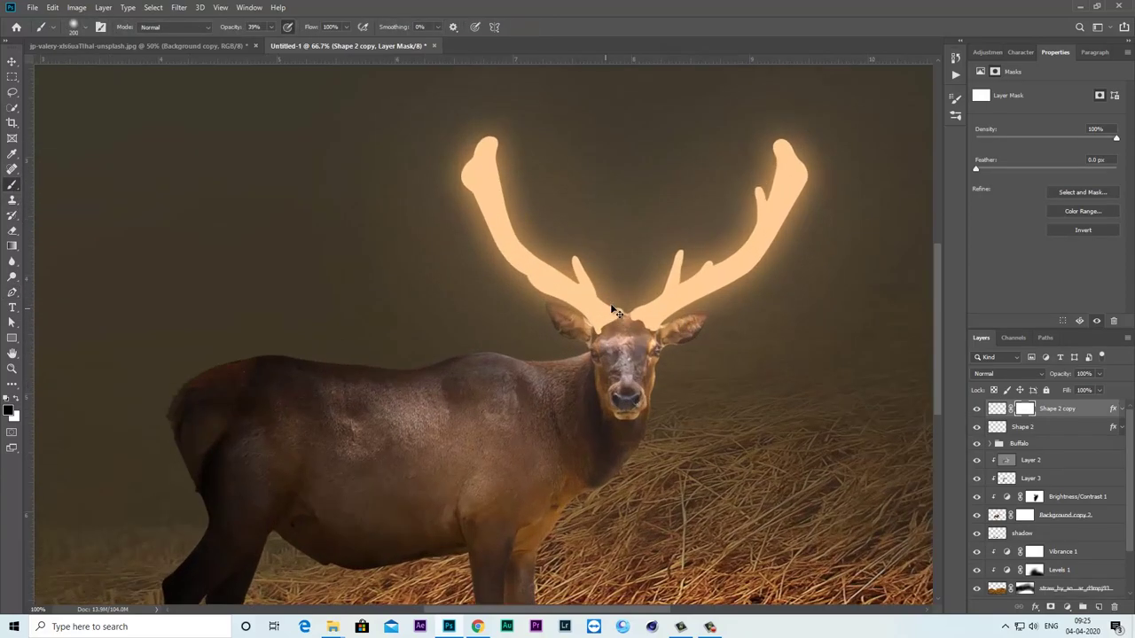
pyautogui.scroll(2, 620, 296)
pyautogui.scroll(1, 517, 337)
pyautogui.moveTo(517, 337); pyautogui.dragTo(436, 364)
pyautogui.press('[')
pyautogui.press('[')
pyautogui.press('[')
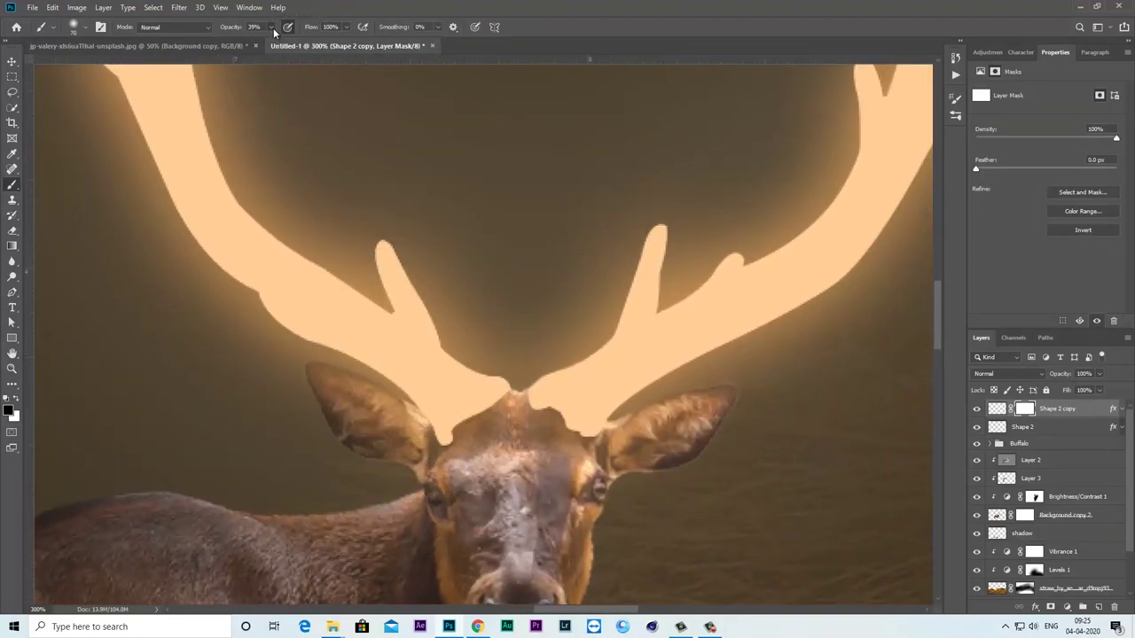
pyautogui.moveTo(273, 31); pyautogui.dragTo(296, 45)
pyautogui.press('[')
pyautogui.press('[')
pyautogui.press('[')
pyautogui.moveTo(494, 369)
pyautogui.mouseDown()
pyautogui.moveTo(502, 413)
pyautogui.moveTo(448, 439)
pyautogui.moveTo(457, 451)
pyautogui.mouseUp()
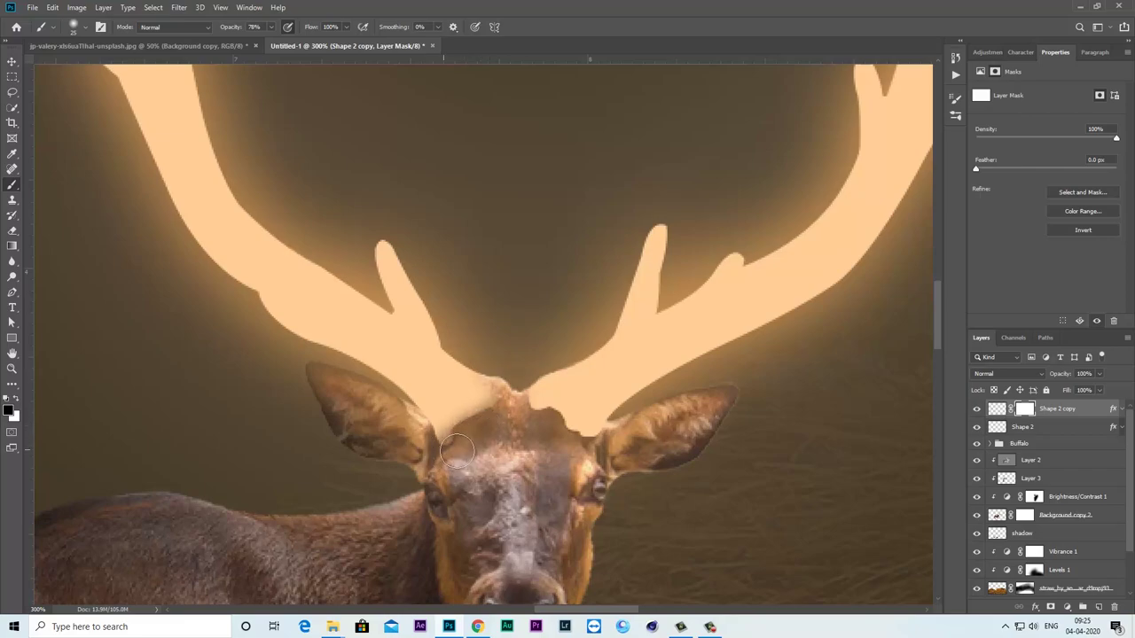
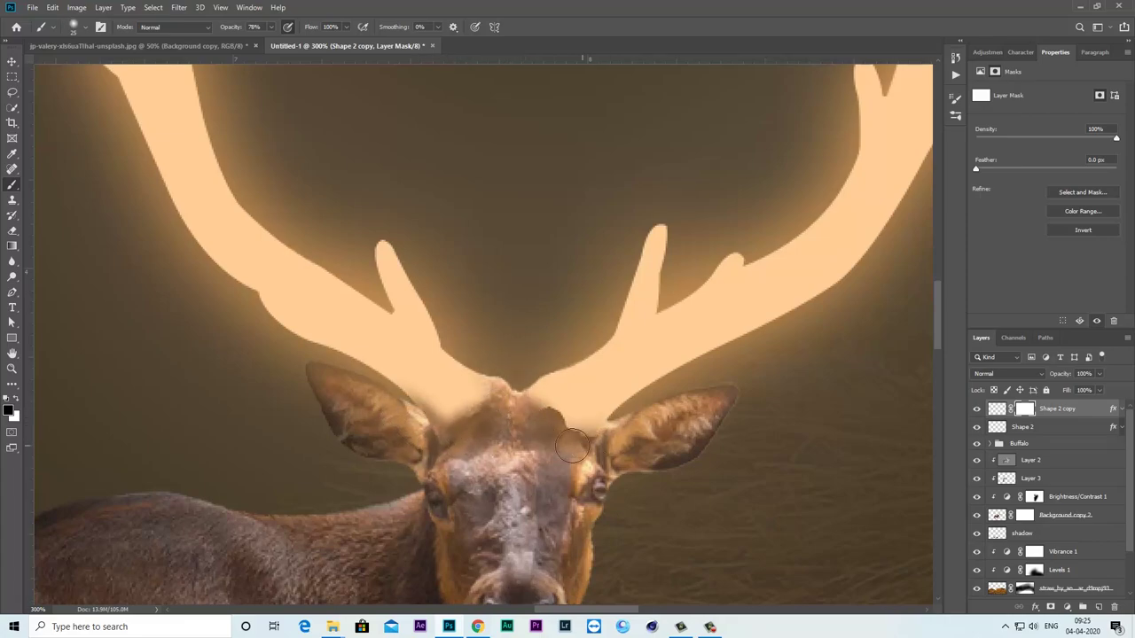
# - Mask the antler base off the deer's forehead on the Shape 2 copy layer mask
pyautogui.moveTo(477, 430)
pyautogui.mouseDown()
pyautogui.moveTo(551, 426)
pyautogui.moveTo(436, 449)
pyautogui.moveTo(599, 477)
pyautogui.mouseUp()
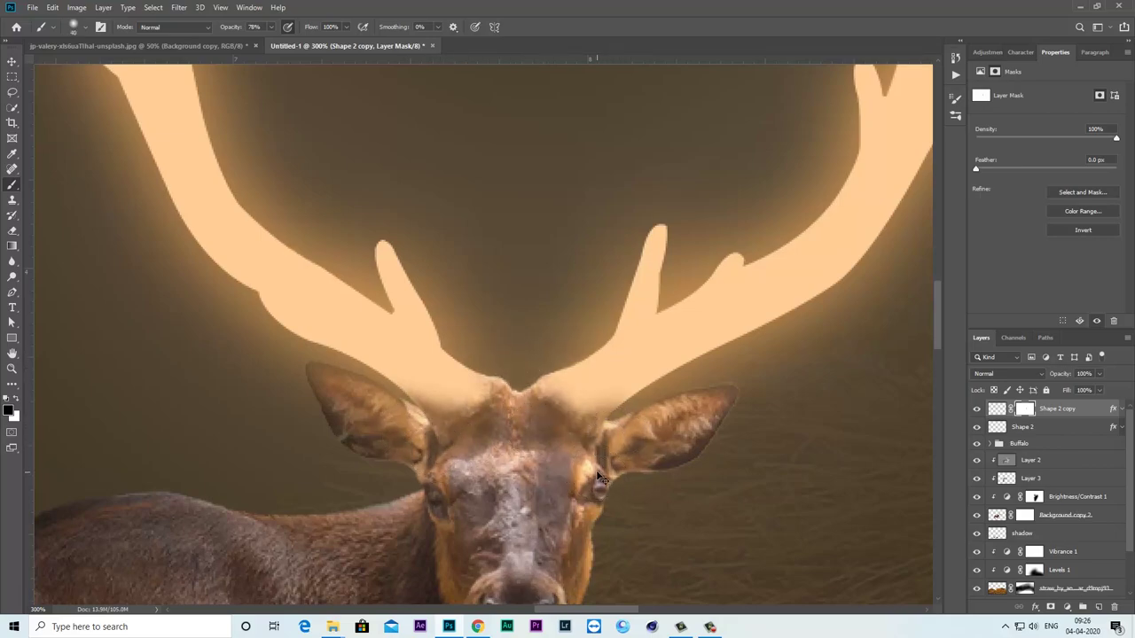
pyautogui.scroll(-2, 599, 477)
pyautogui.scroll(-2, 599, 477)
pyautogui.scroll(-1, 599, 477)
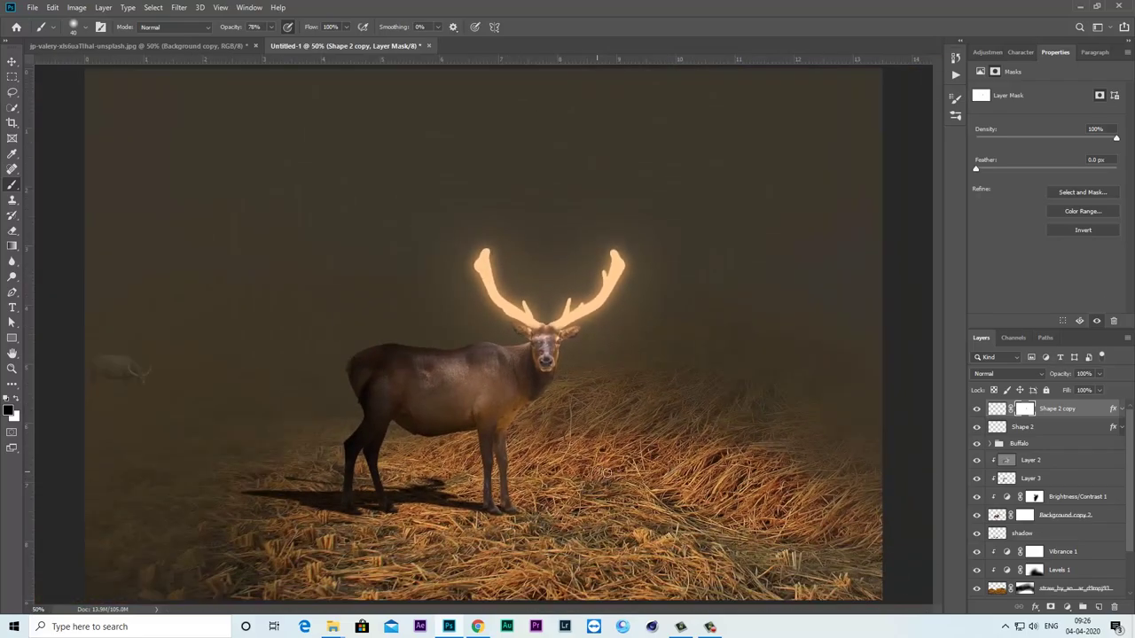
# - Toggle the antler glow and deer layers to check the masking, then select the deer copy layer
pyautogui.click(978, 409)
pyautogui.click(979, 409)
pyautogui.click(976, 515)
pyautogui.click(976, 516)
pyautogui.click(1071, 515)
# - Add a new Layer 4 clipped to Layer 2 in Overlay mode, using the sampled peach antler colour
pyautogui.click(1054, 461)
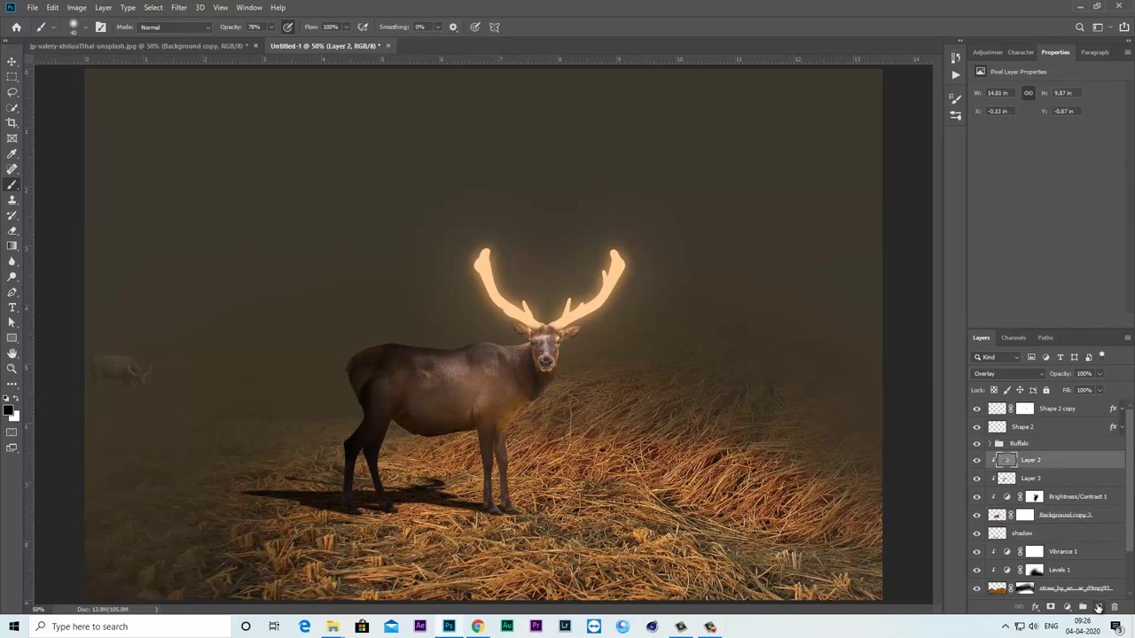
pyautogui.click(1098, 607)
pyautogui.rightClick(1048, 460)
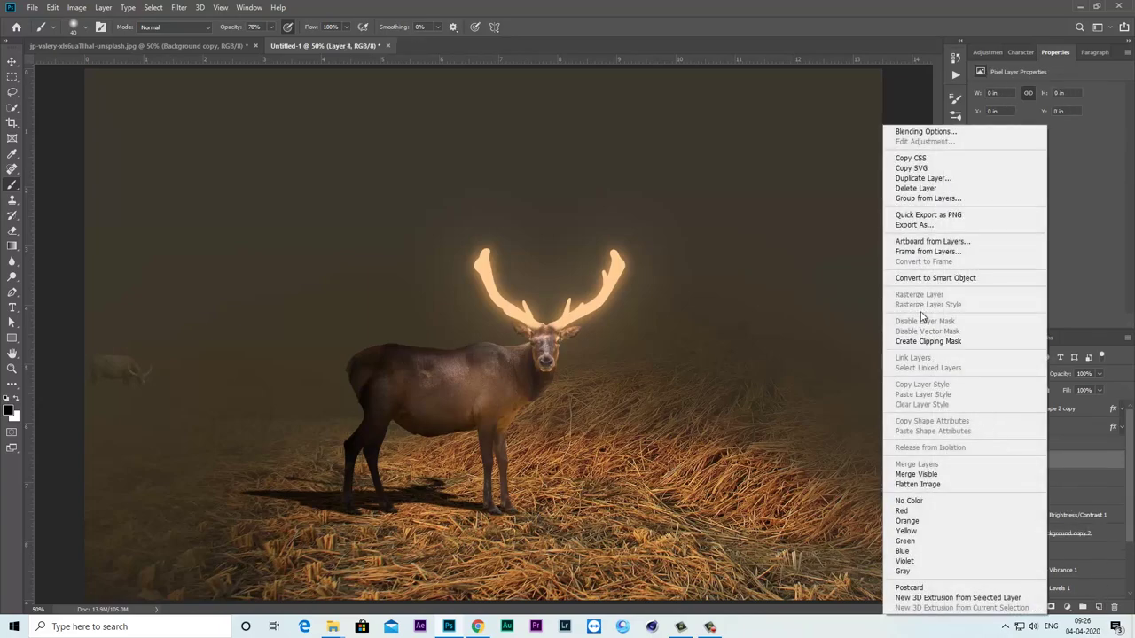
pyautogui.click(922, 342)
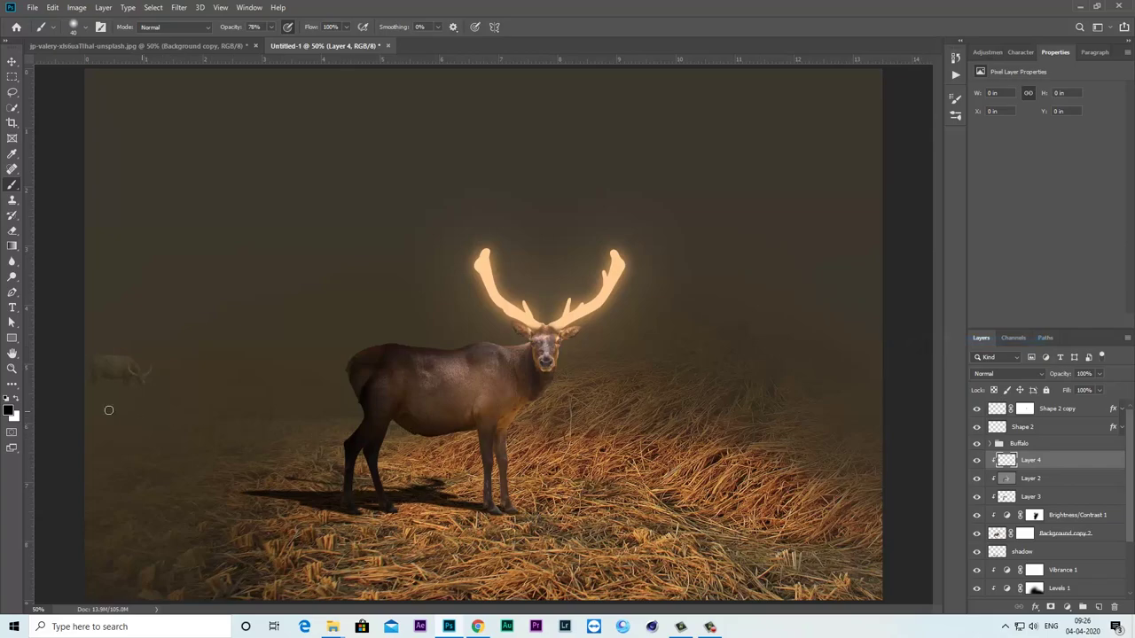
pyautogui.click(7, 411)
pyautogui.click(508, 301)
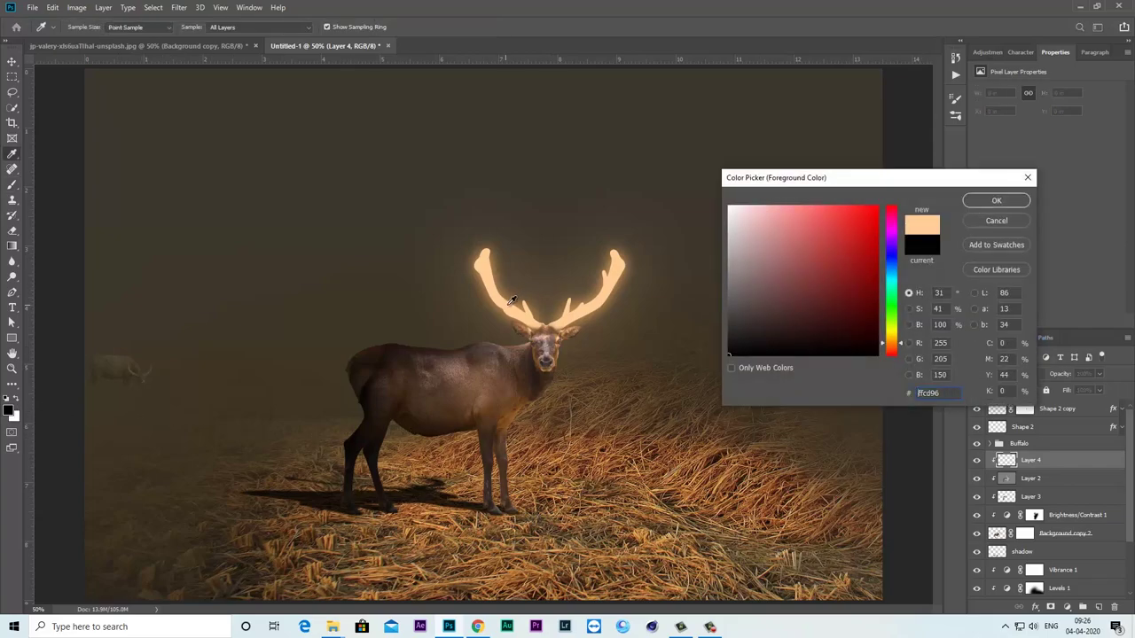
pyautogui.press('b')
pyautogui.click(997, 201)
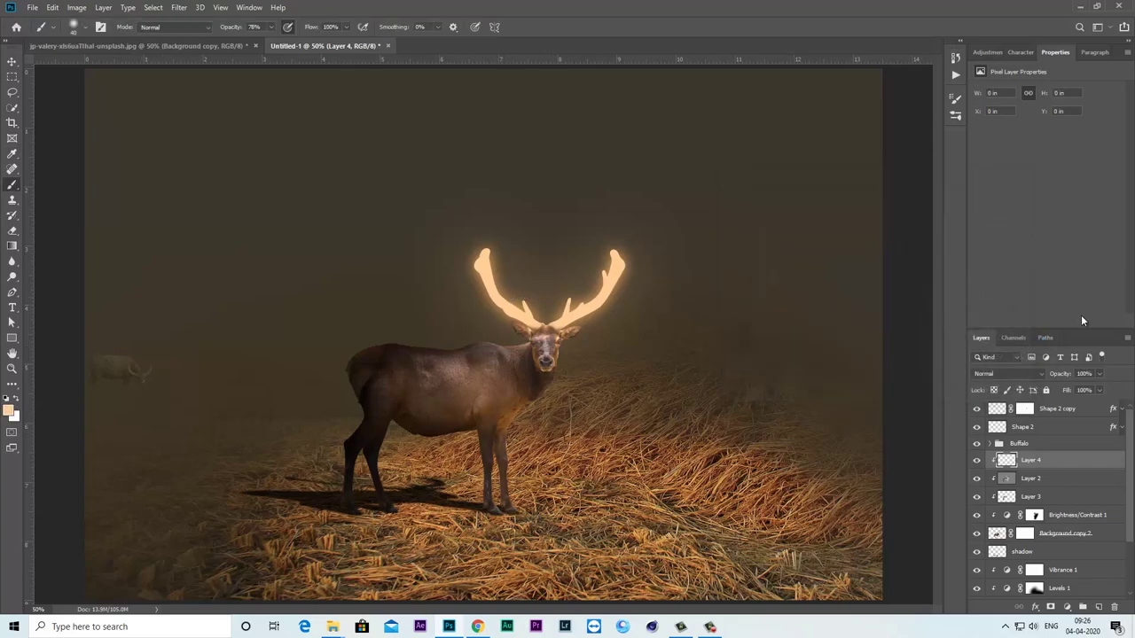
pyautogui.click(1004, 370)
pyautogui.click(976, 465)
# - Paint peach light over the deer's forehead and brow, partly at 50% brush opacity
pyautogui.scroll(2, 488, 330)
pyautogui.scroll(3, 569, 315)
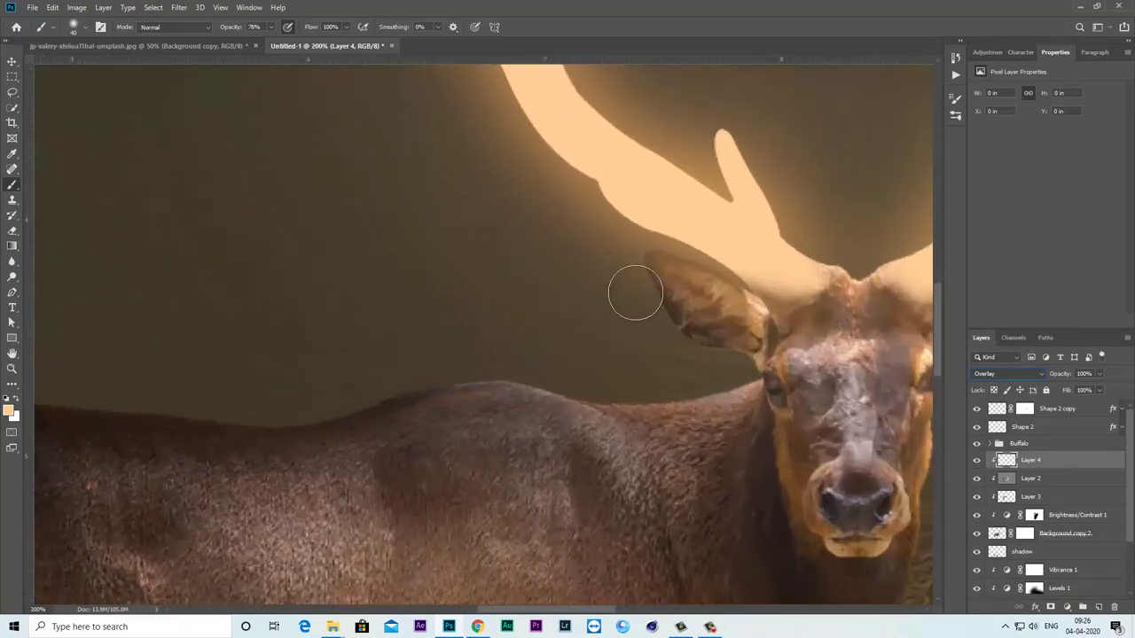
pyautogui.moveTo(763, 315); pyautogui.dragTo(403, 317)
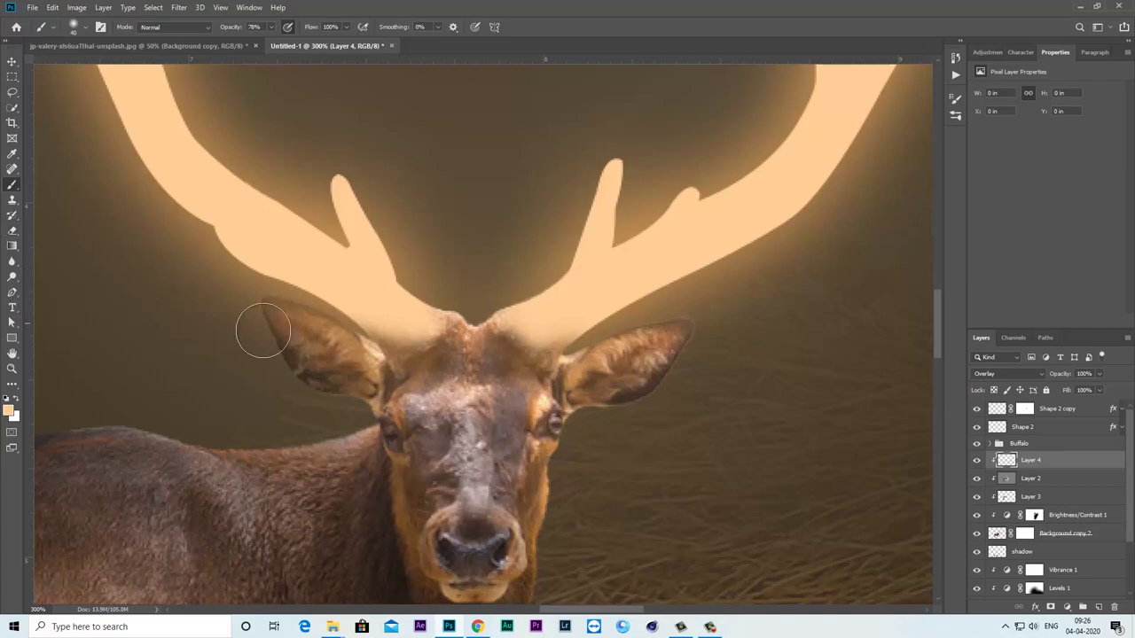
pyautogui.moveTo(410, 329)
pyautogui.mouseDown()
pyautogui.moveTo(556, 362)
pyautogui.moveTo(254, 304)
pyautogui.mouseUp()
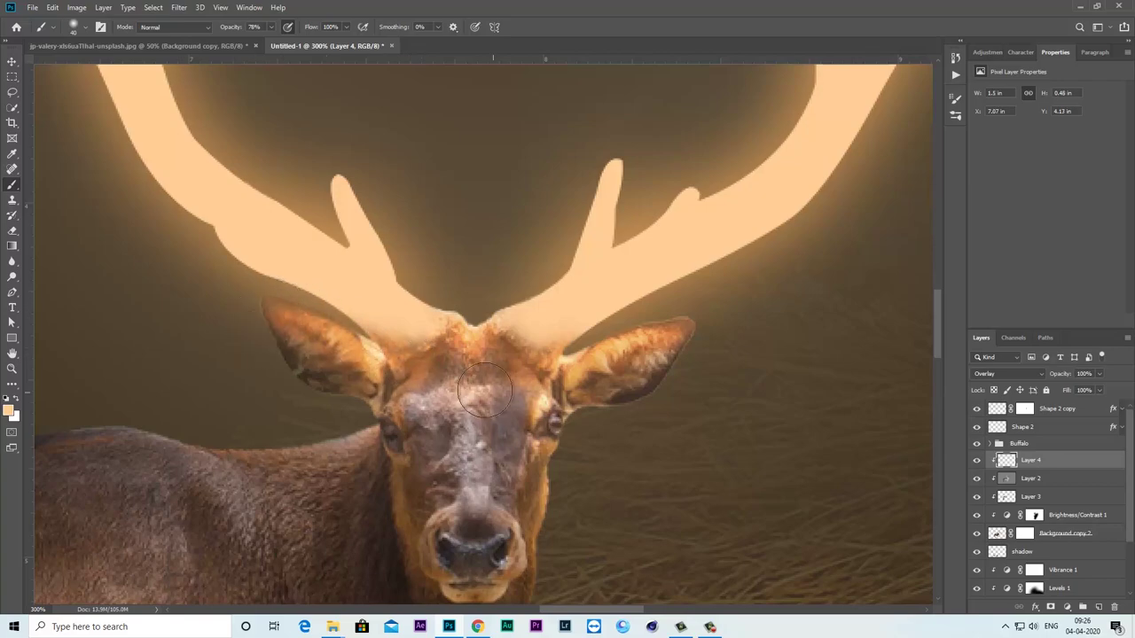
pyautogui.click(271, 26)
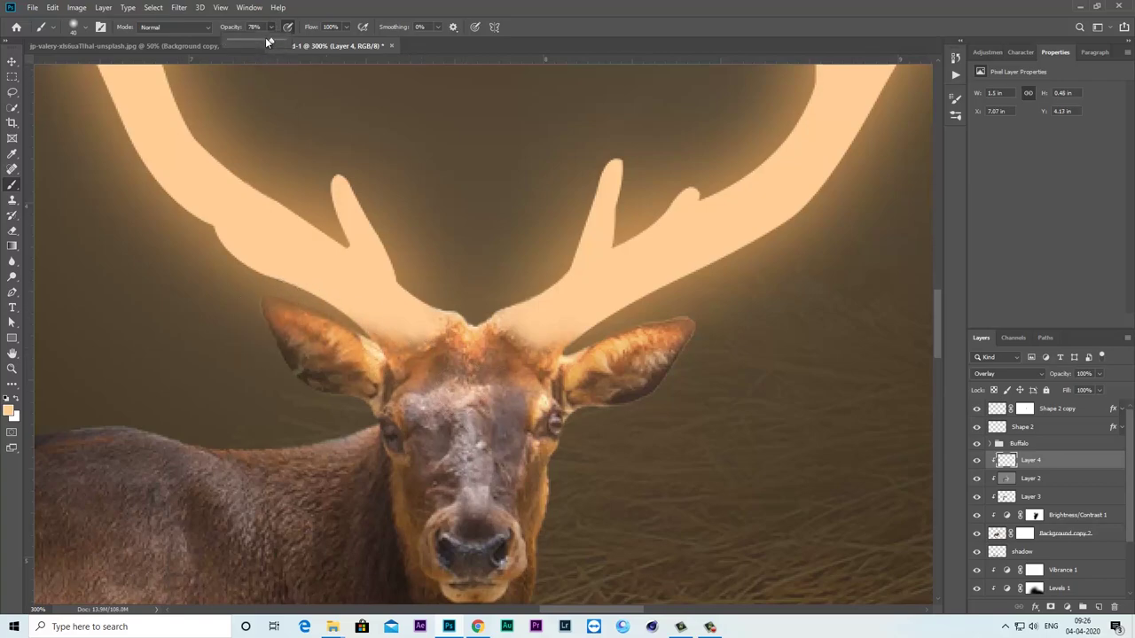
pyautogui.moveTo(258, 43); pyautogui.dragTo(254, 43)
pyautogui.click(448, 335)
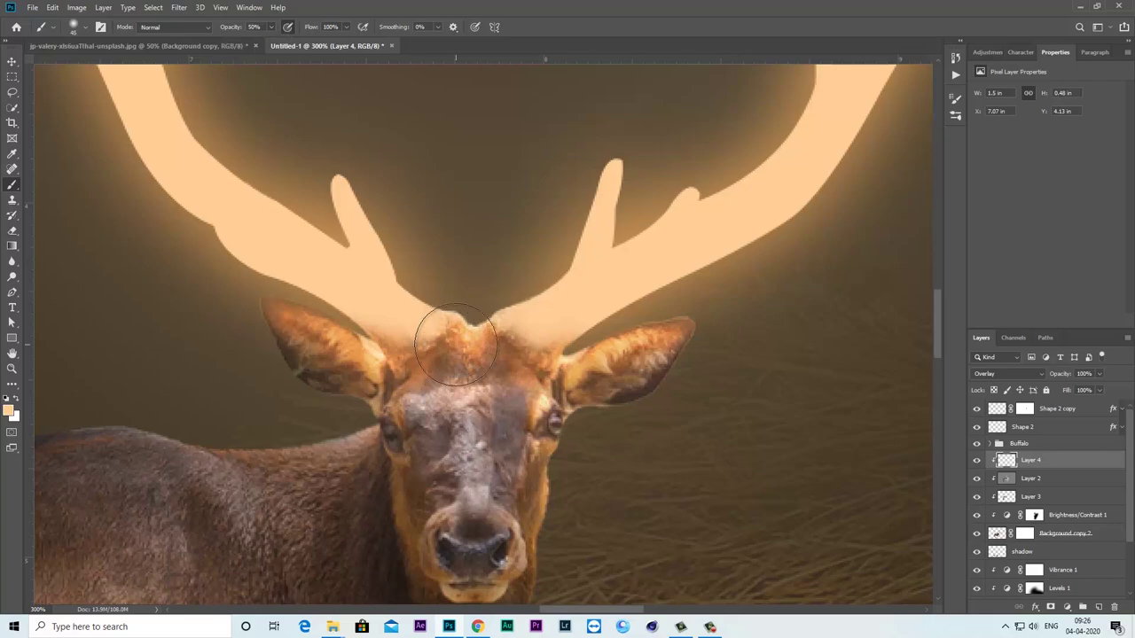
pyautogui.moveTo(456, 342)
pyautogui.mouseDown()
pyautogui.moveTo(406, 397)
pyautogui.moveTo(408, 424)
pyautogui.mouseUp()
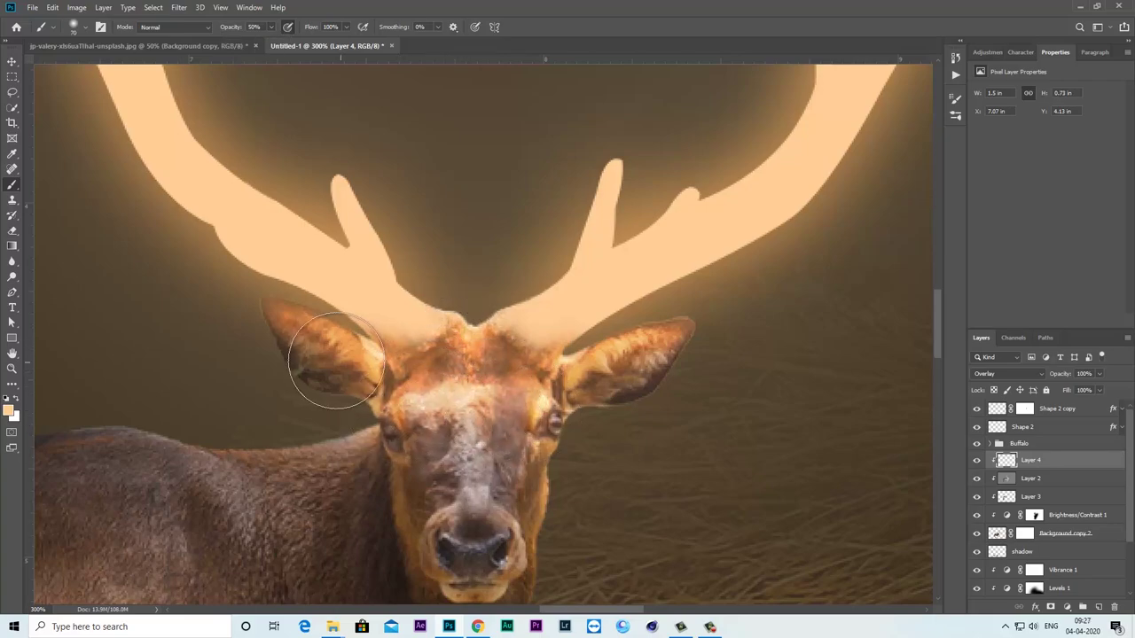
# - Add a new Layer 5 clipped to the layer below, set to Soft Light blending
pyautogui.click(1098, 607)
pyautogui.rightClick(1038, 460)
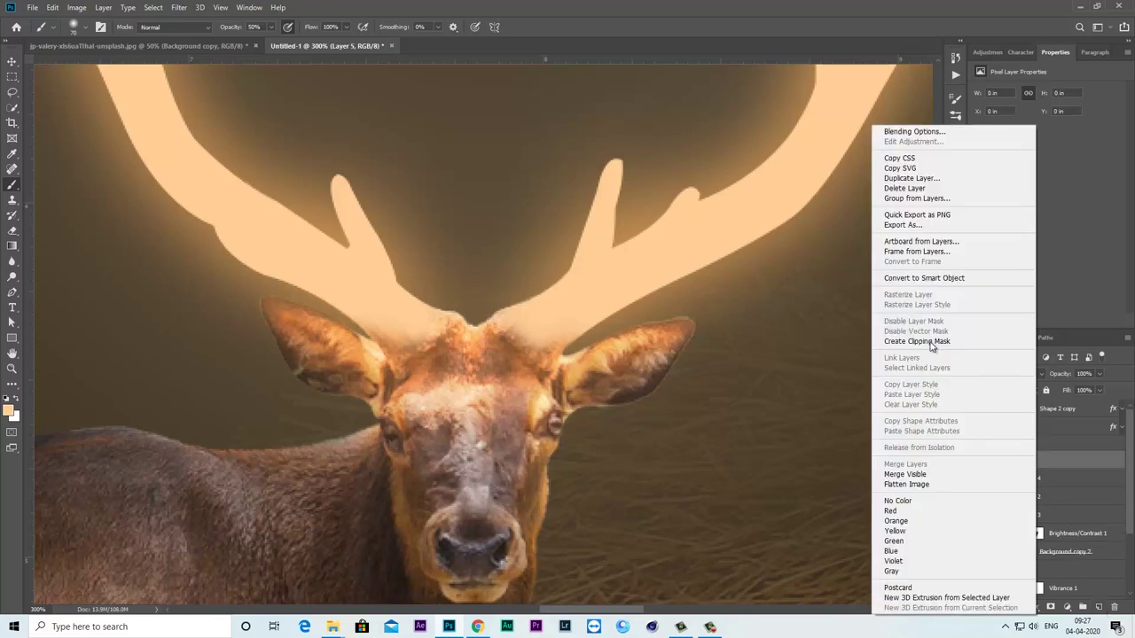
pyautogui.click(918, 341)
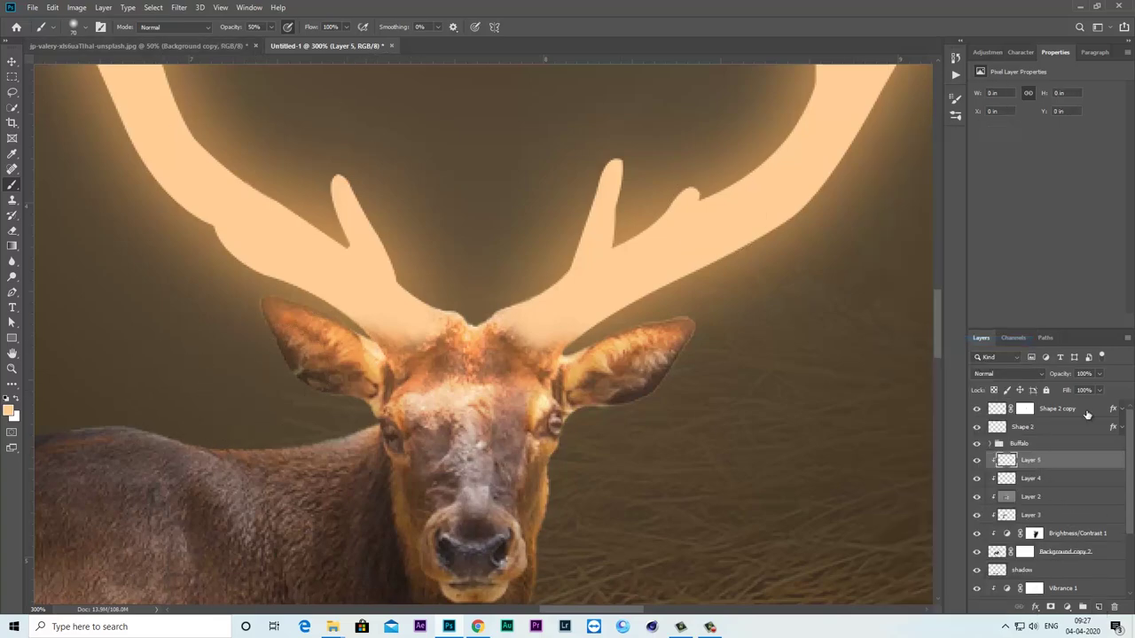
pyautogui.click(1007, 374)
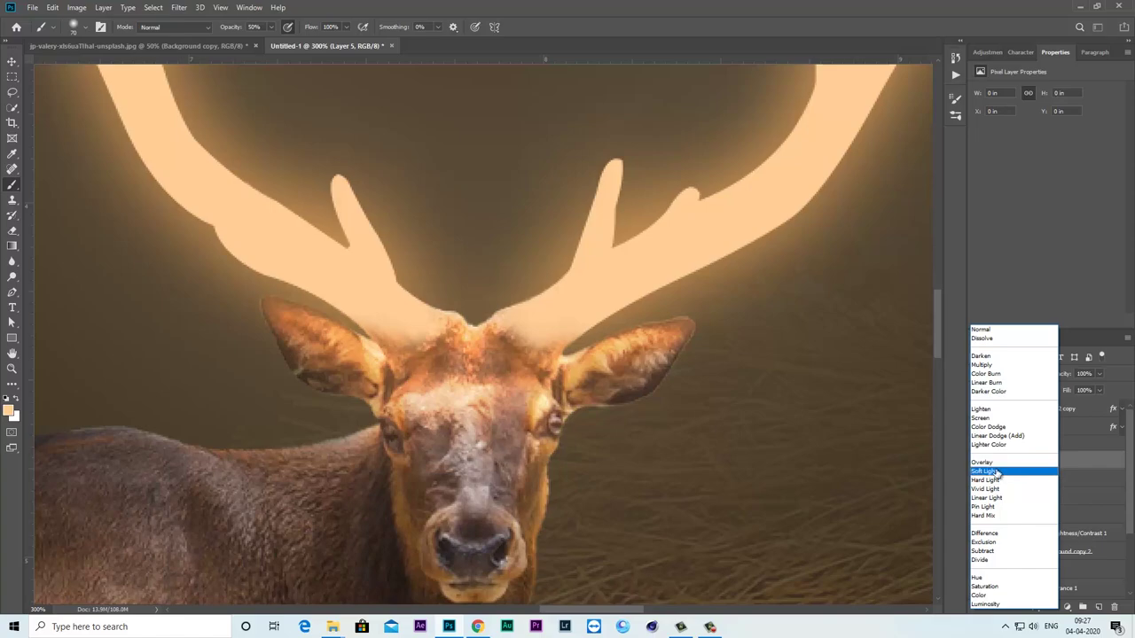
pyautogui.click(991, 473)
# - Paint warm light over the deer's forehead, face and right ear
pyautogui.click(466, 447)
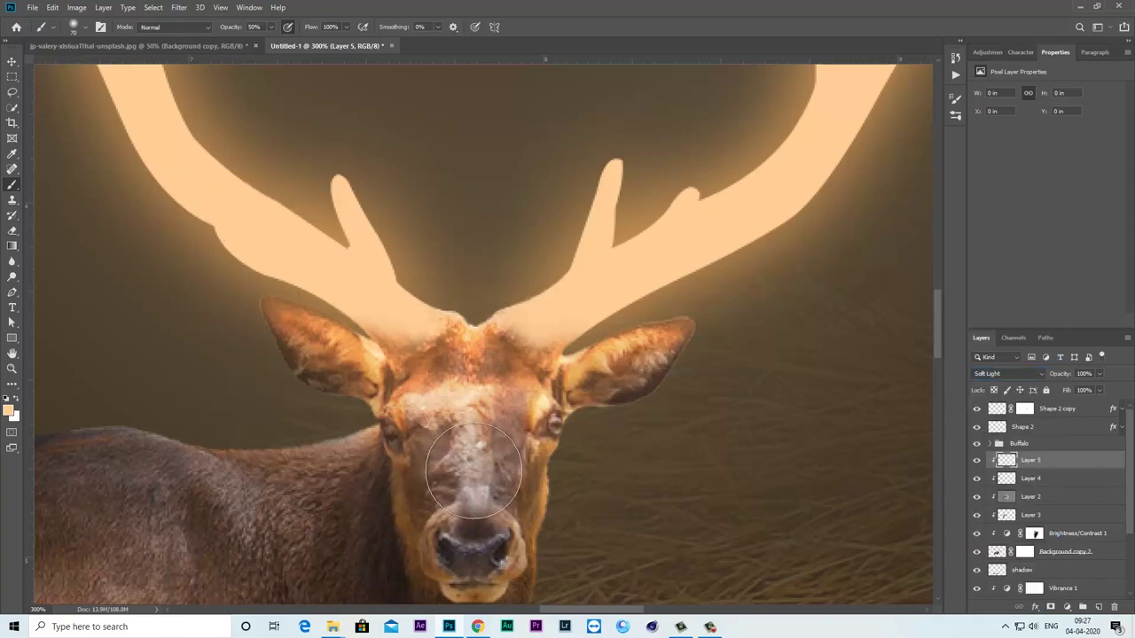
pyautogui.moveTo(506, 461); pyautogui.dragTo(417, 470)
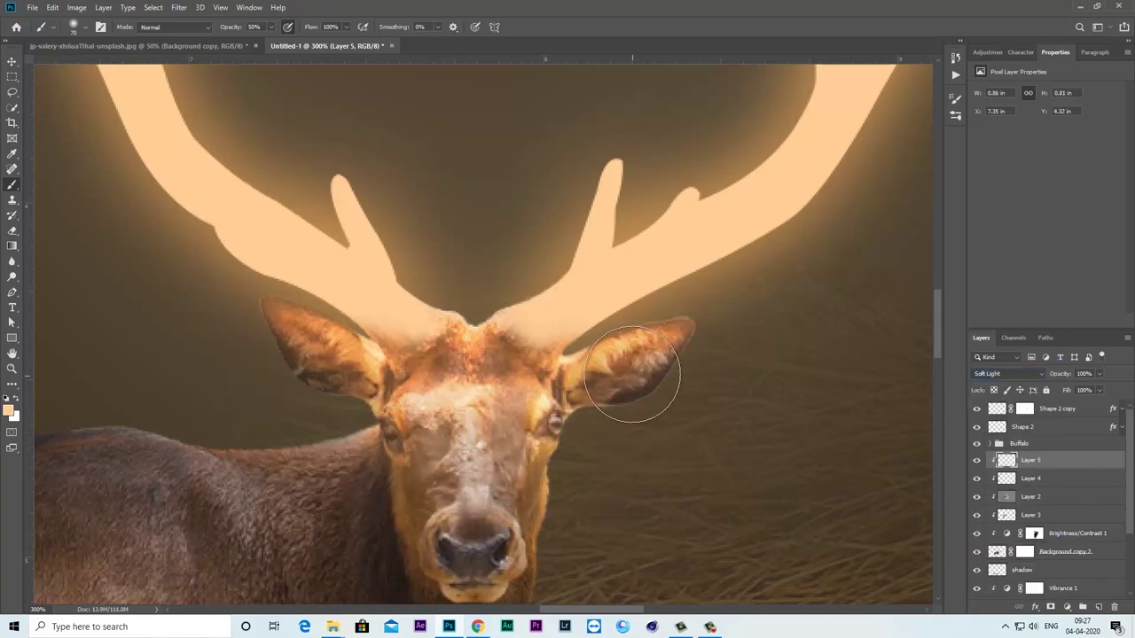
pyautogui.moveTo(563, 329); pyautogui.dragTo(722, 337)
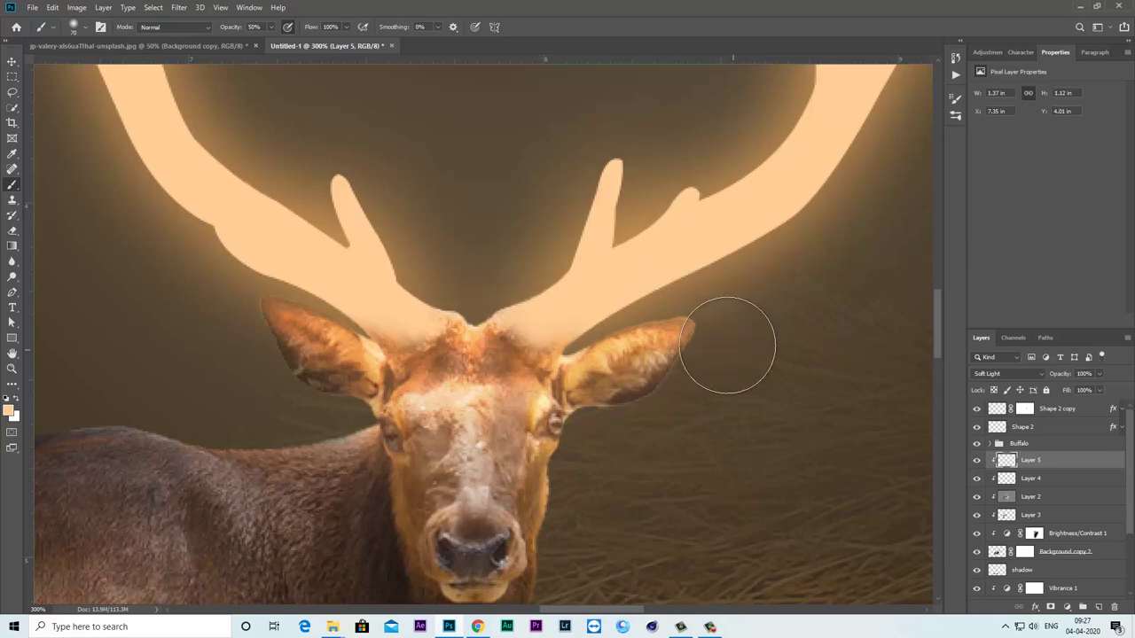
pyautogui.scroll(-3, 634, 342)
pyautogui.scroll(-2, 611, 367)
pyautogui.scroll(-1, 586, 408)
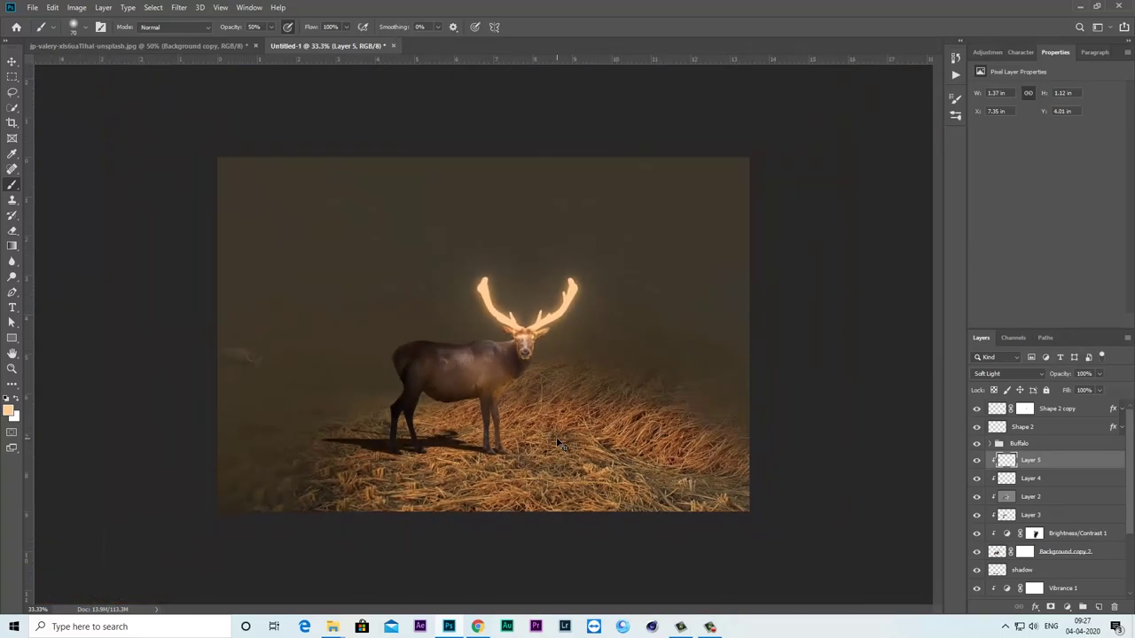
pyautogui.scroll(1, 559, 443)
pyautogui.scroll(1, 606, 414)
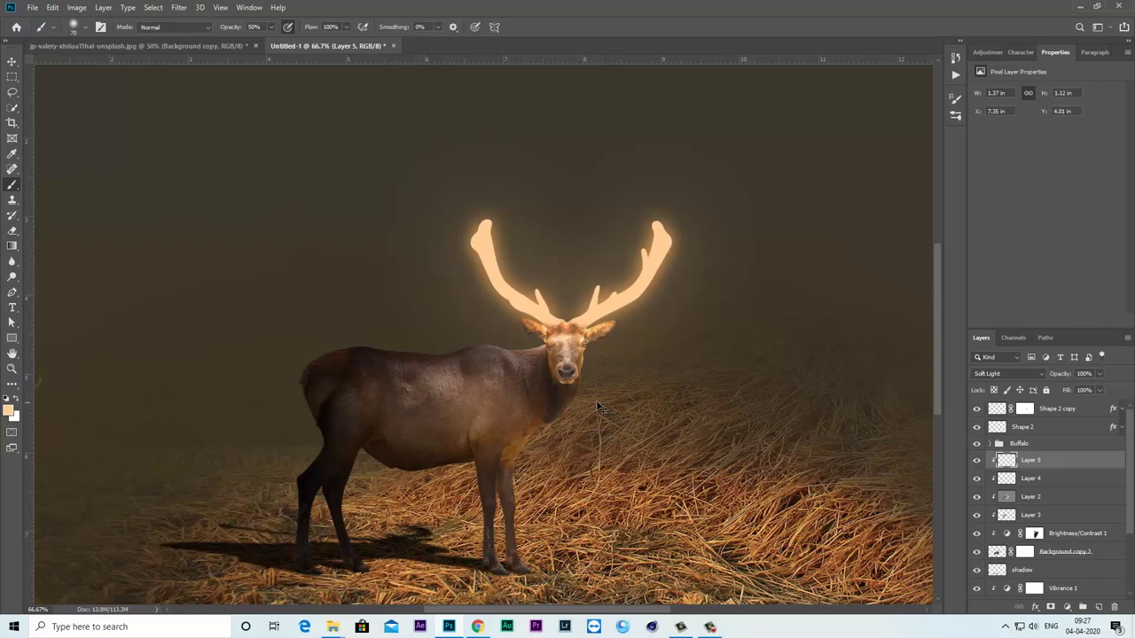
pyautogui.scroll(1, 598, 408)
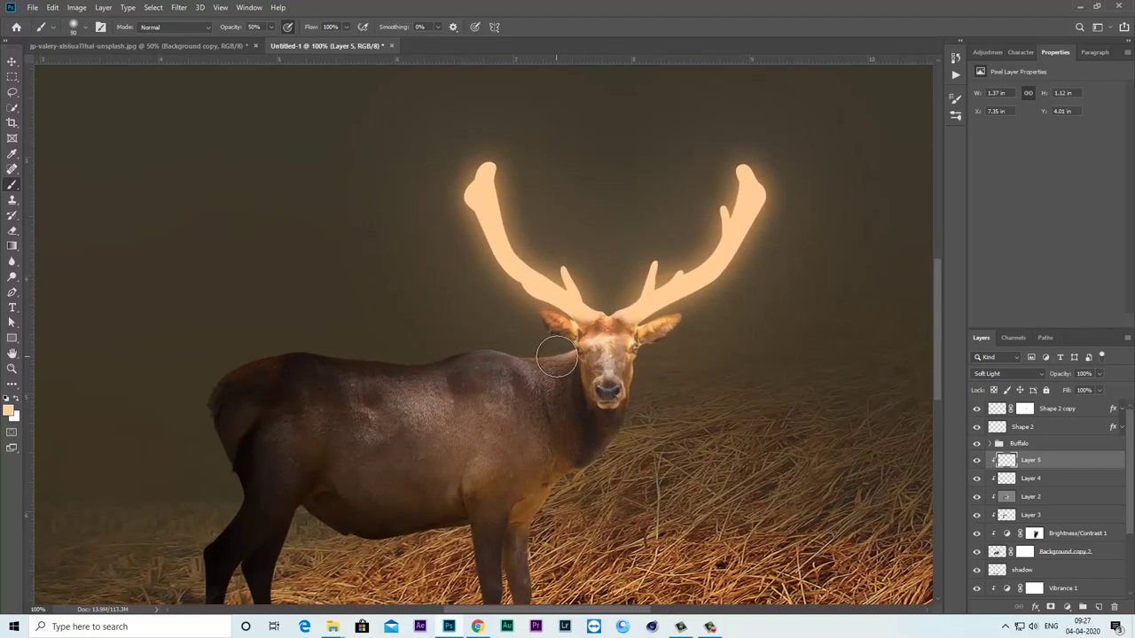
# - With a 150 brush, paint warm light onto the deer's neck, back and shoulder
pyautogui.moveTo(556, 357); pyautogui.dragTo(520, 337)
pyautogui.press(']')
pyautogui.press(']')
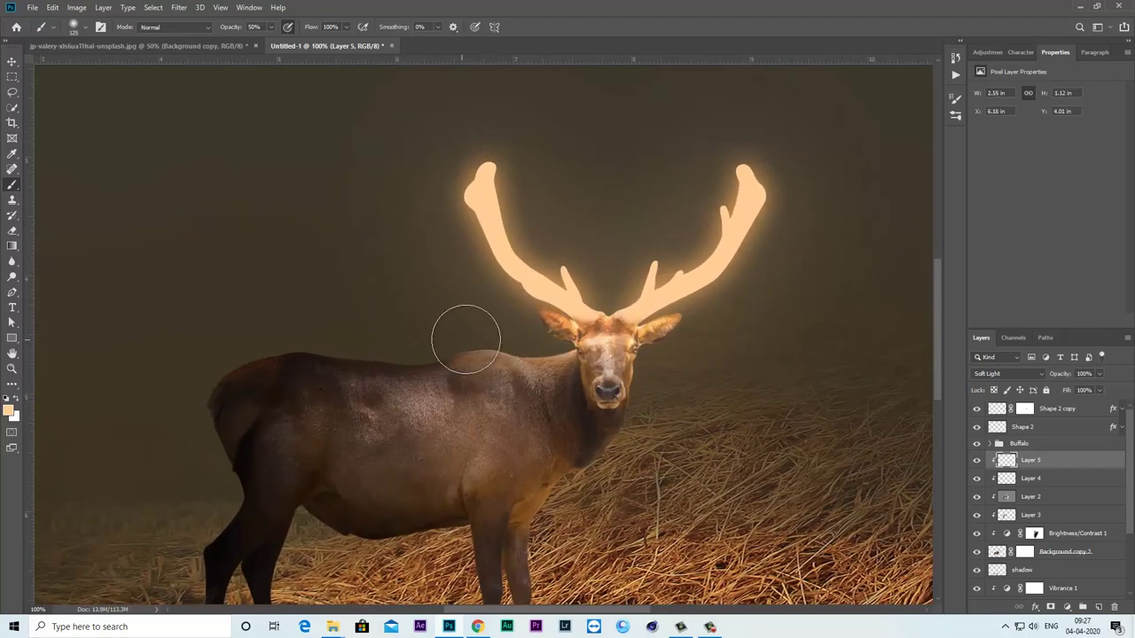
pyautogui.press(']')
pyautogui.moveTo(594, 363); pyautogui.dragTo(577, 418)
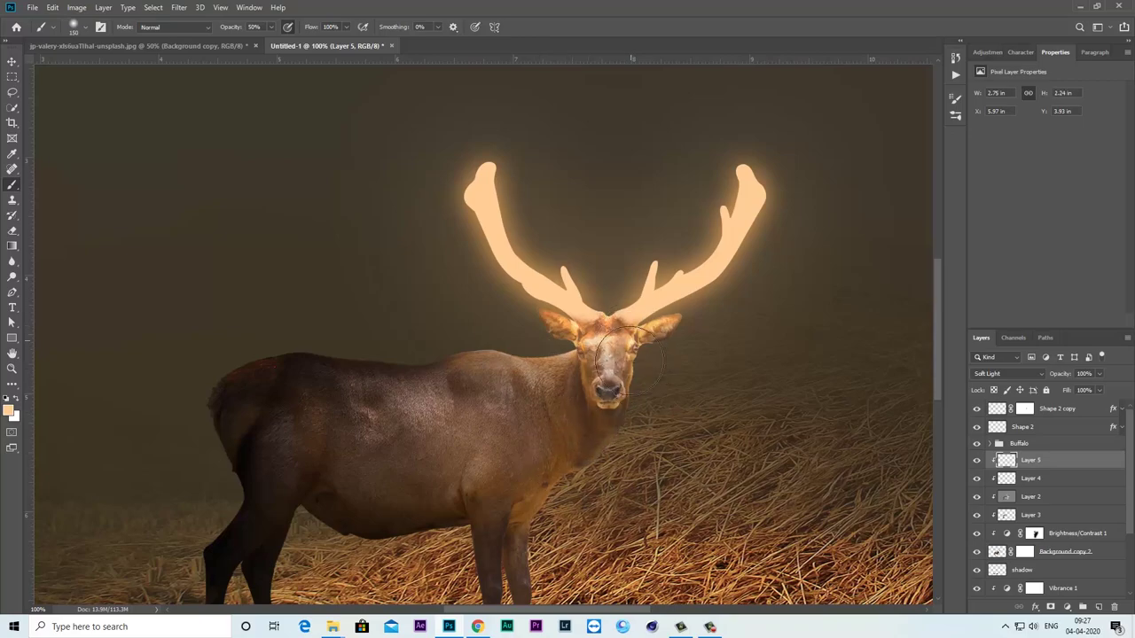
pyautogui.moveTo(385, 328); pyautogui.dragTo(449, 331)
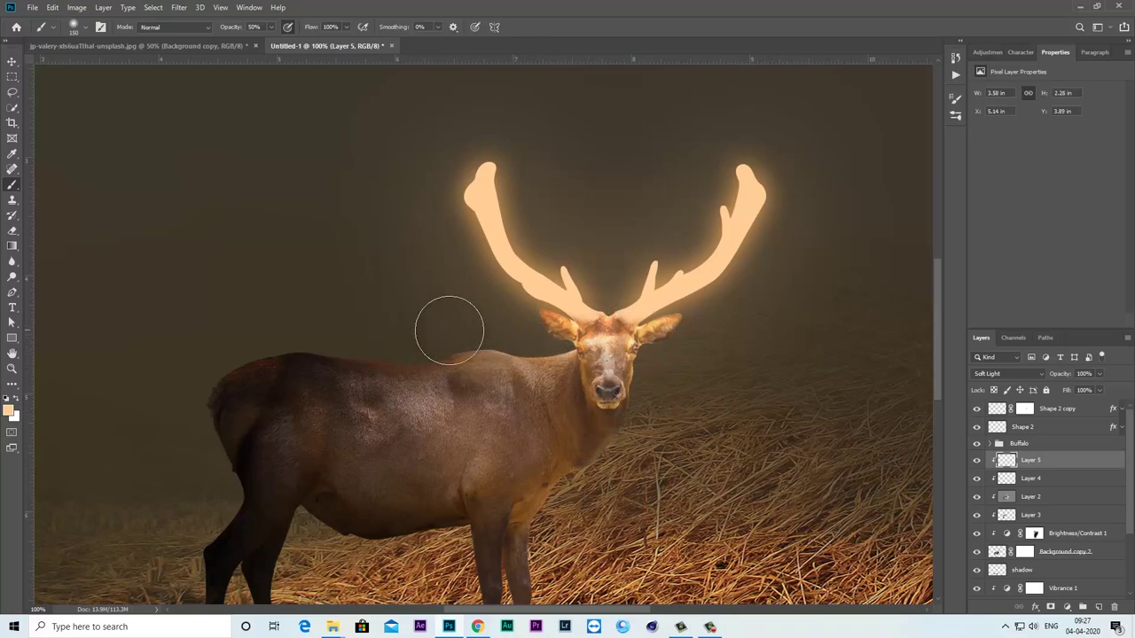
pyautogui.moveTo(444, 380); pyautogui.dragTo(469, 347)
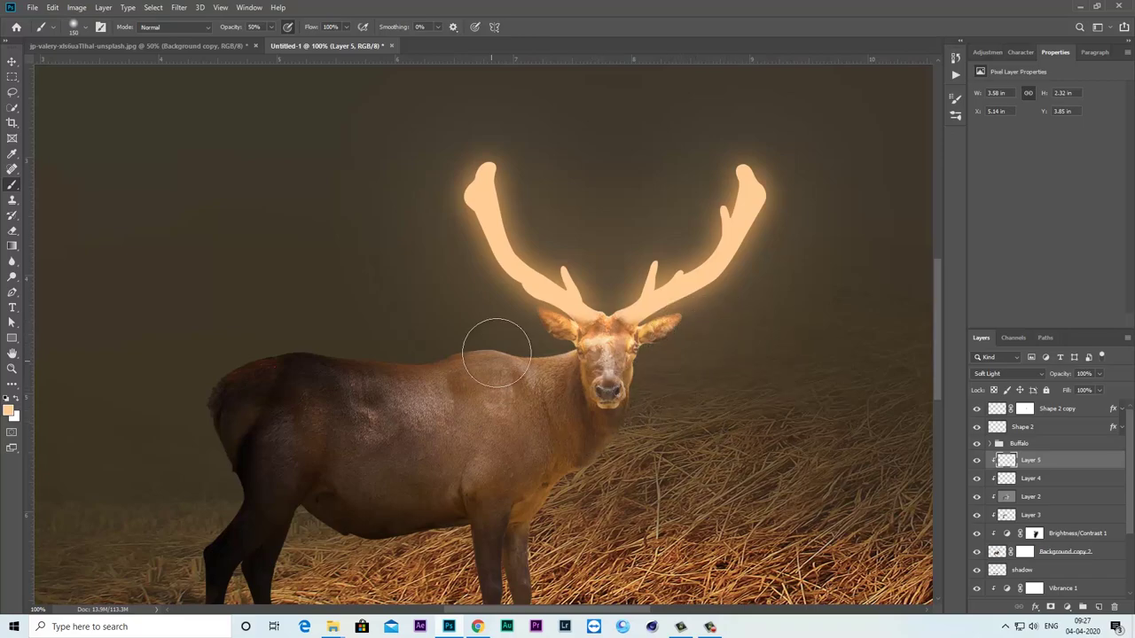
pyautogui.moveTo(505, 330); pyautogui.dragTo(470, 278)
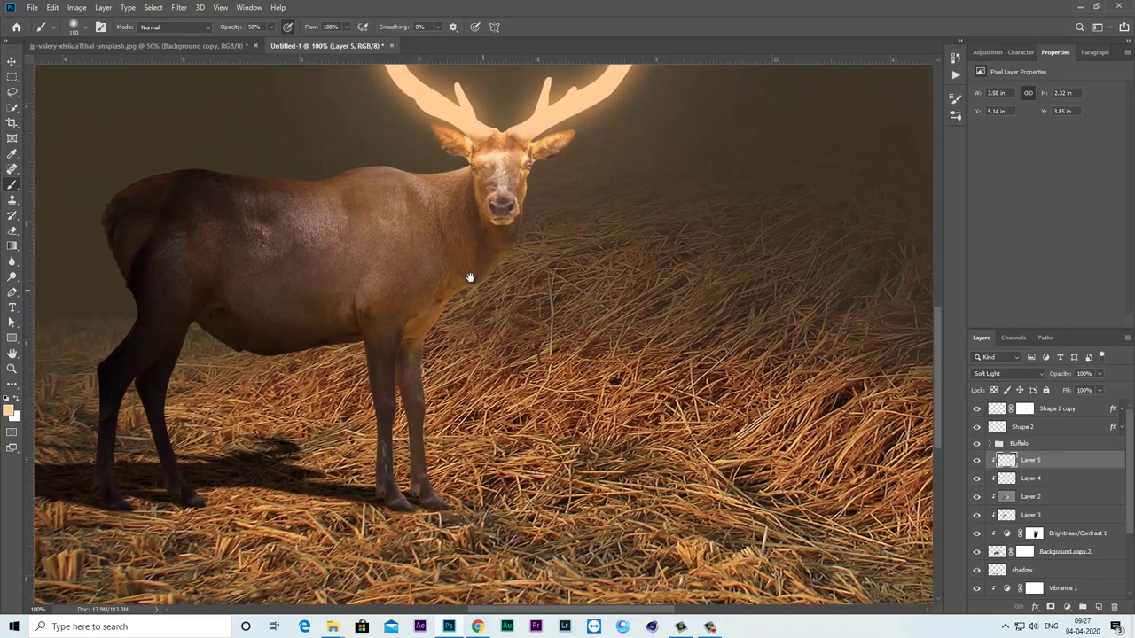
pyautogui.scroll(-5, 473, 307)
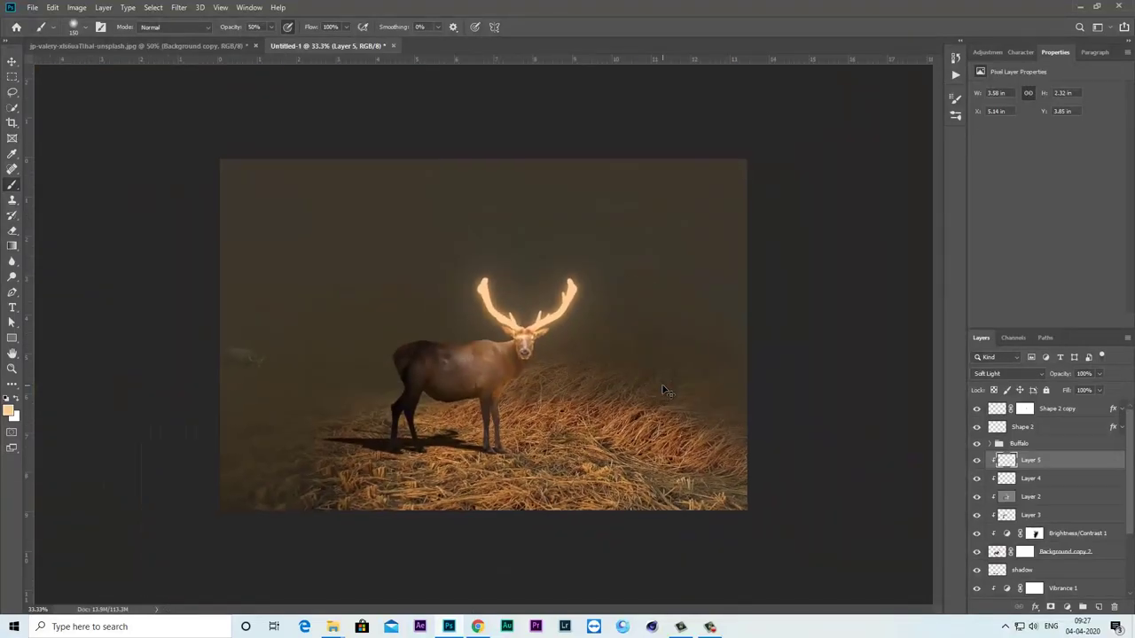
pyautogui.scroll(2, 662, 385)
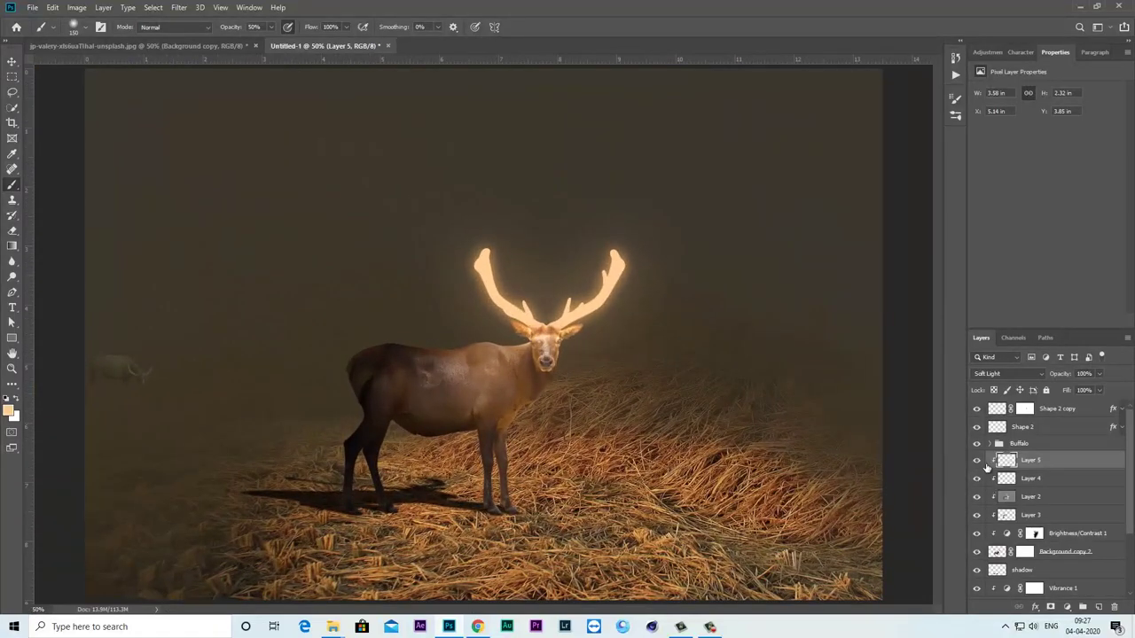
# - Toggle the deer warm-light and antler glow layers off and on to compare
pyautogui.click(977, 461)
pyautogui.click(977, 460)
pyautogui.click(977, 409)
pyautogui.click(977, 409)
# - Load the Shape 2 copy antler selection, fill it with white #ffffff, and deselect
pyautogui.click(1059, 410)
pyautogui.keyDown('ctrl'); pyautogui.click(998, 410); pyautogui.keyUp('ctrl')
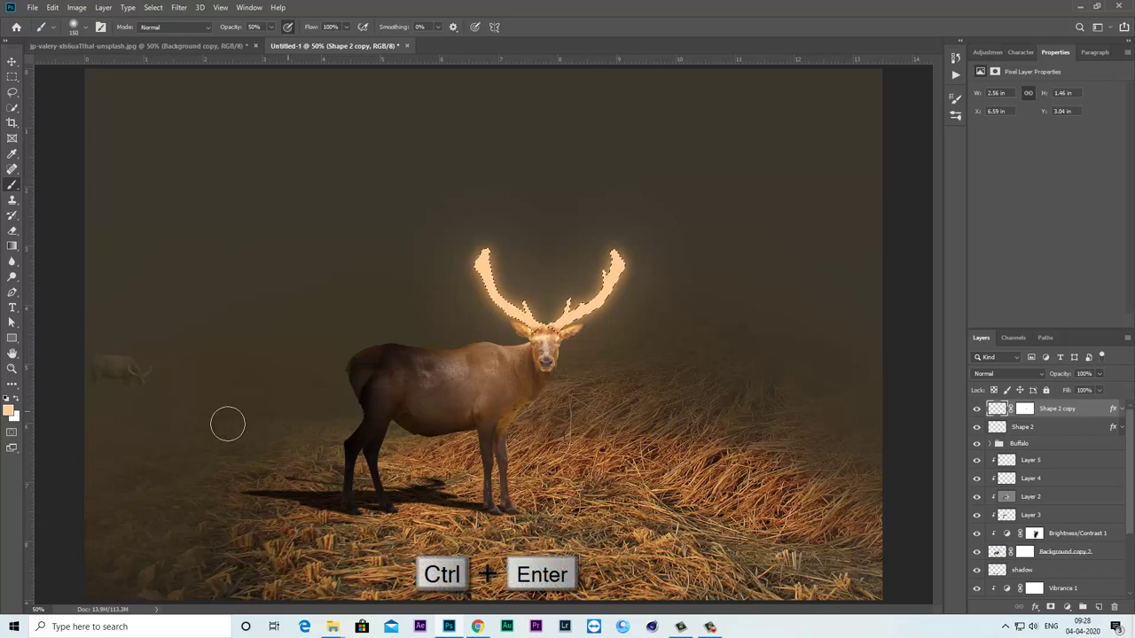
pyautogui.click(9, 409)
pyautogui.write('ffffff')
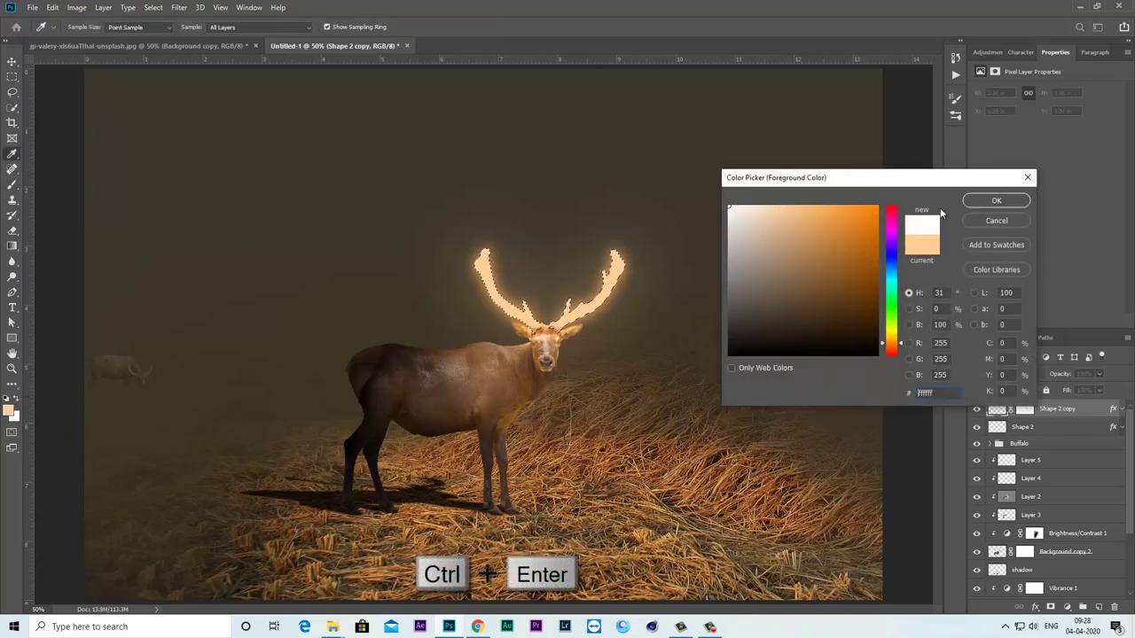
pyautogui.click(1020, 201)
pyautogui.hotkey('alt', 'BackSpace')
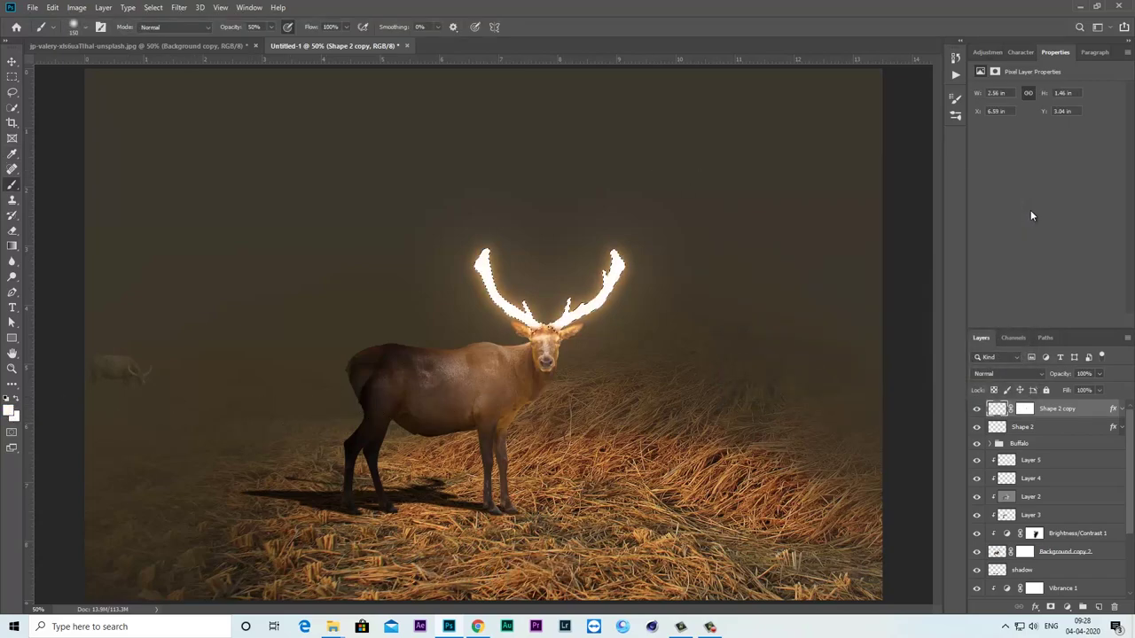
pyautogui.hotkey('ctrl', 'd')
# - On a new Layer 6, paint a soft orange dot on the straw beneath the deer
pyautogui.click(976, 408)
pyautogui.click(976, 409)
pyautogui.press('x')
pyautogui.click(1099, 607)
pyautogui.press('b')
pyautogui.click(559, 519)
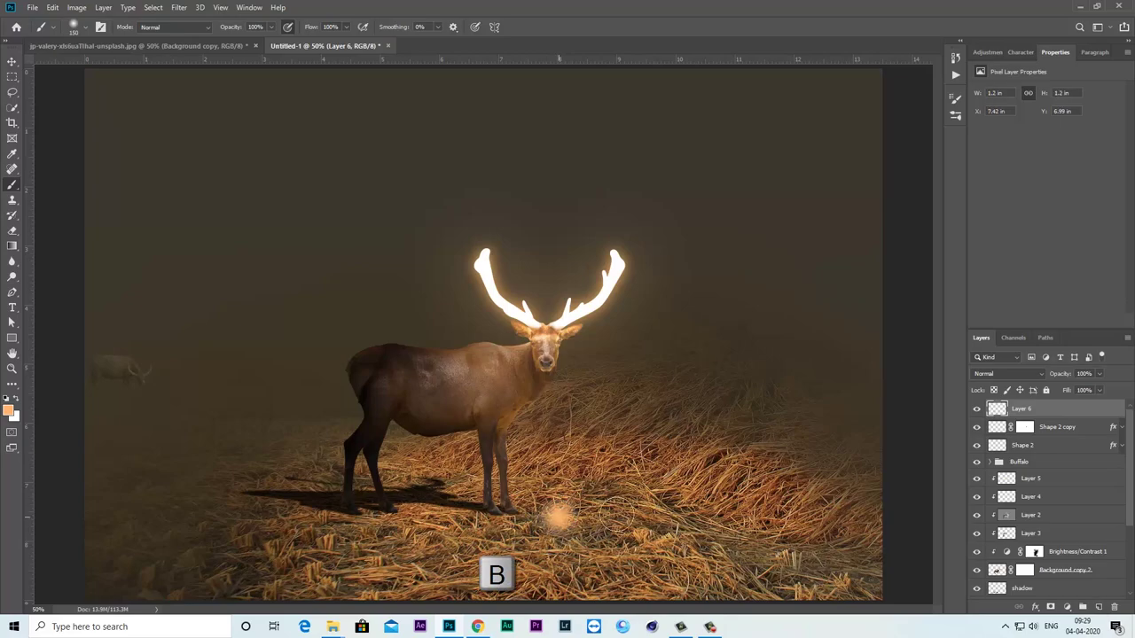
# - Stretch the orange dot wide across the ground and set Layer 6 to Overlay
pyautogui.hotkey('ctrl', 't')
pyautogui.moveTo(603, 520); pyautogui.dragTo(1064, 506)
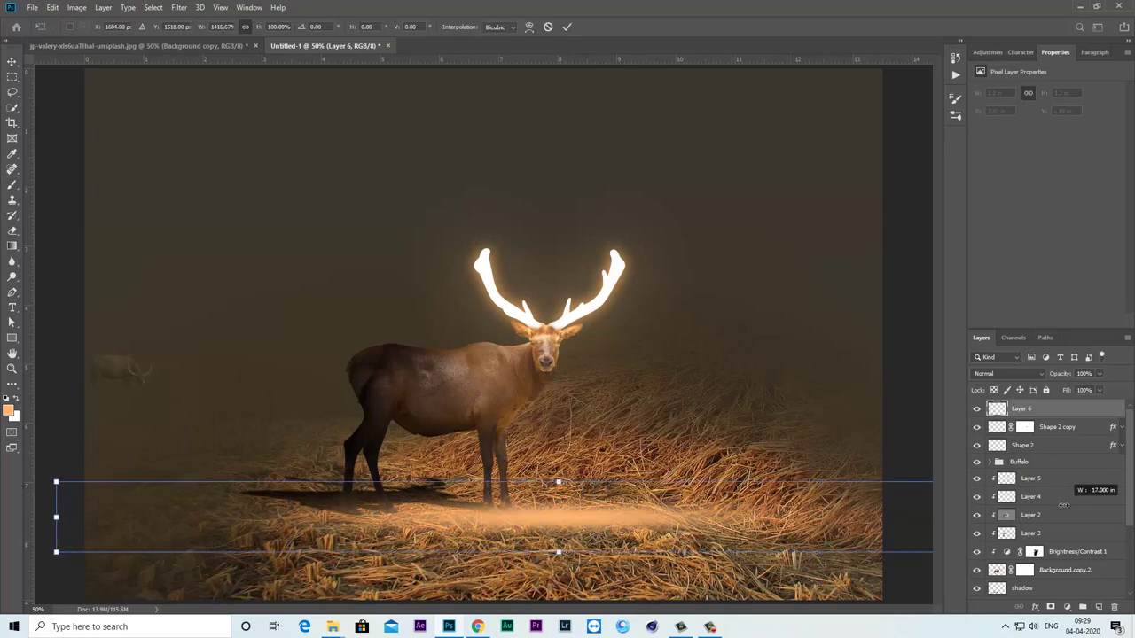
pyautogui.moveTo(1064, 506); pyautogui.dragTo(1065, 505)
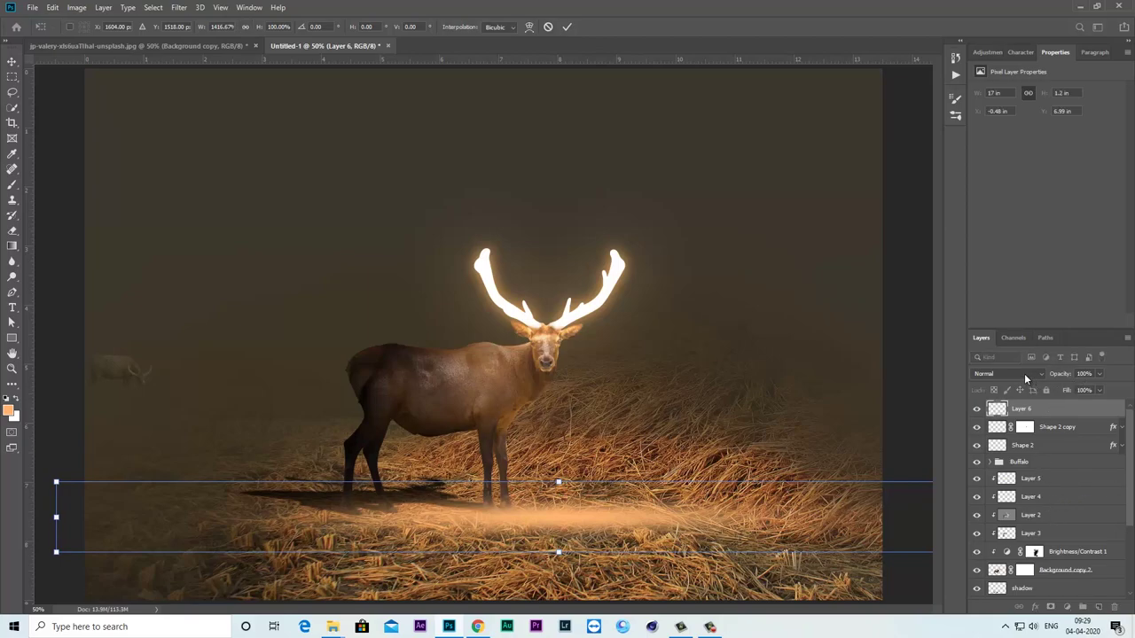
pyautogui.click(1026, 373)
pyautogui.click(1001, 462)
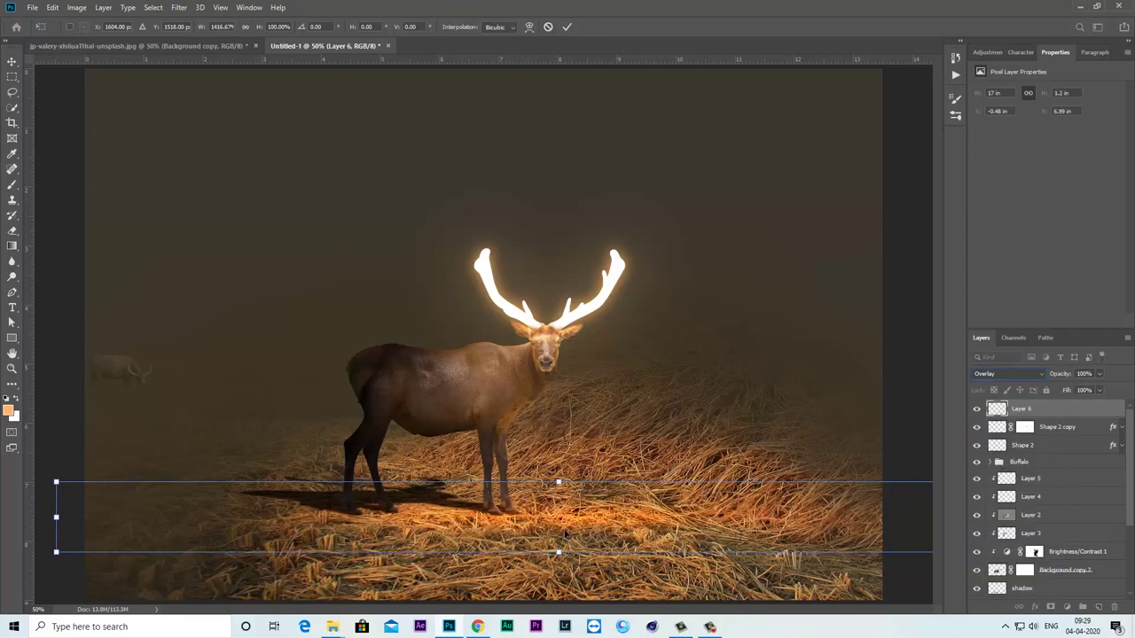
pyautogui.moveTo(56, 483)
pyautogui.mouseDown()
pyautogui.moveTo(226, 487)
pyautogui.moveTo(182, 485)
pyautogui.mouseUp()
pyautogui.press('Return')
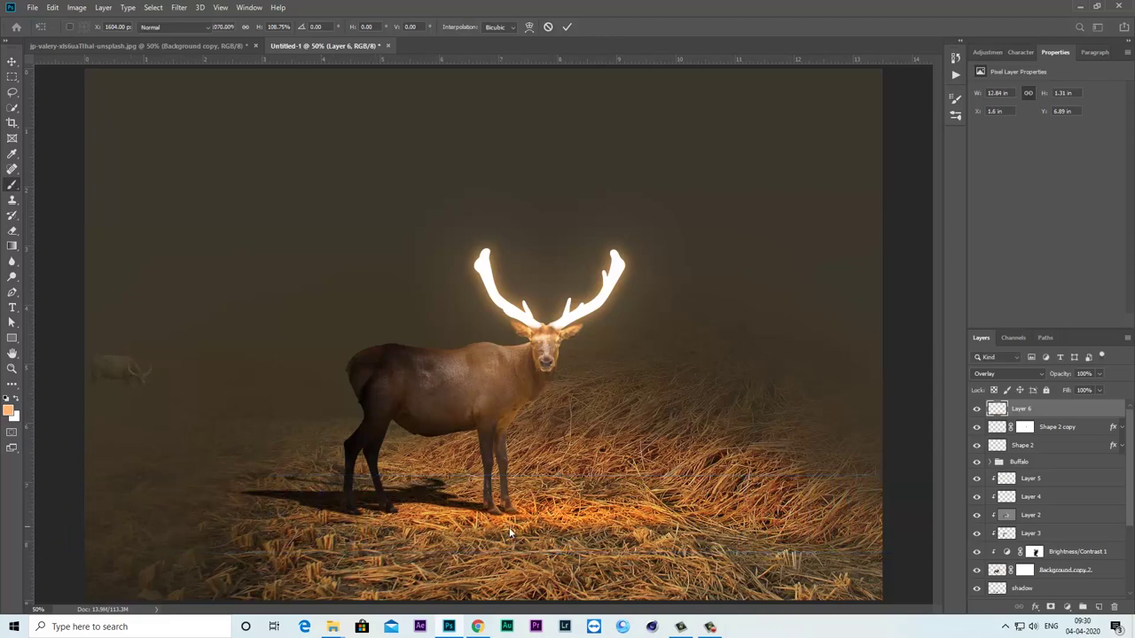
# - Reshape the ground glow taller, extending it both lower and higher, then zoom out
pyautogui.press('b')
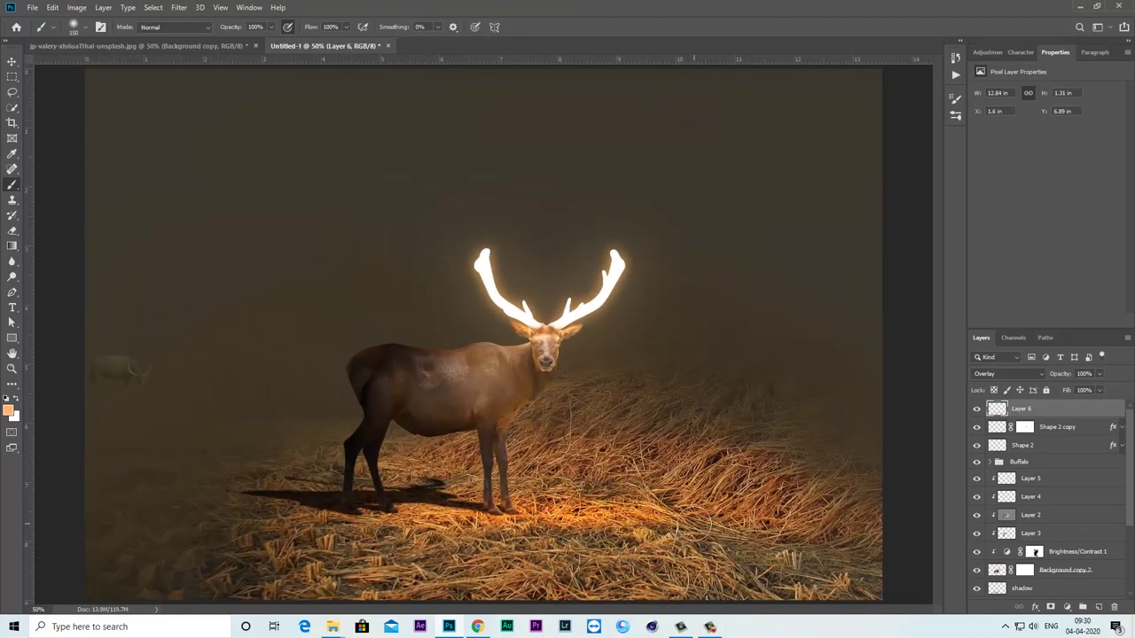
pyautogui.hotkey('ctrl', 't')
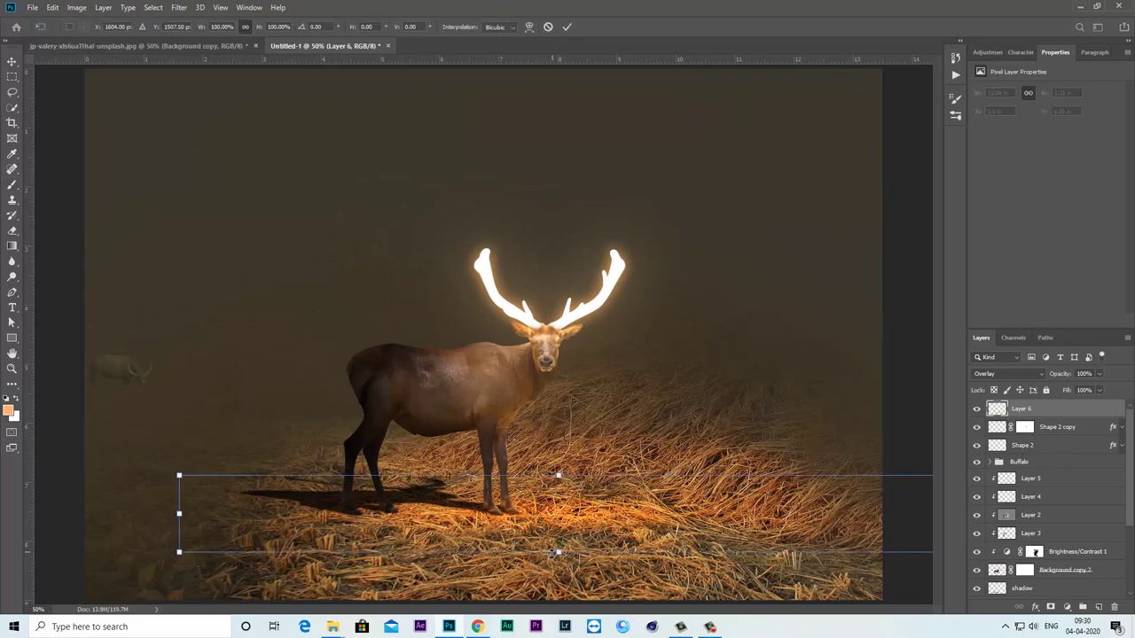
pyautogui.moveTo(558, 551); pyautogui.dragTo(558, 564)
pyautogui.moveTo(558, 476); pyautogui.dragTo(558, 456)
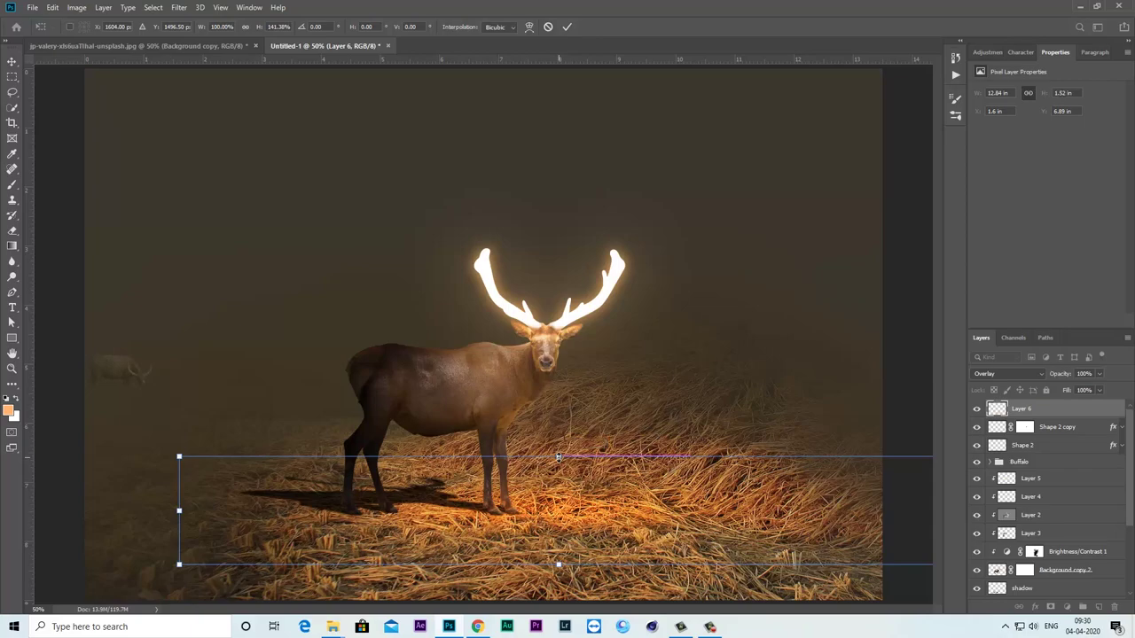
pyautogui.press('Return')
pyautogui.press('b')
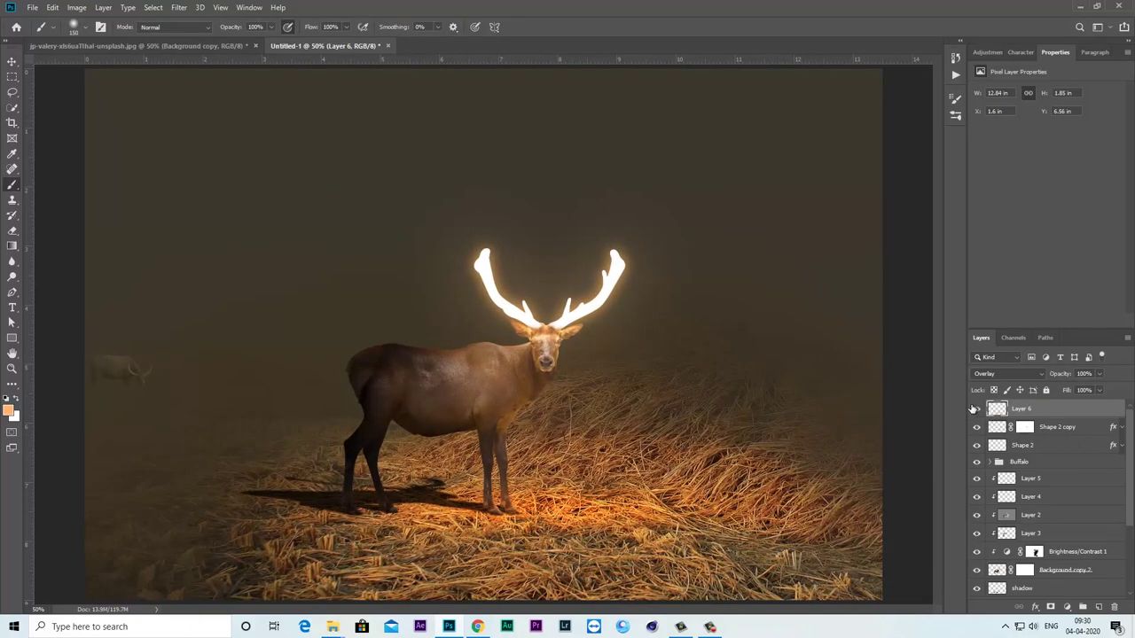
pyautogui.hotkey('ctrl', '-')
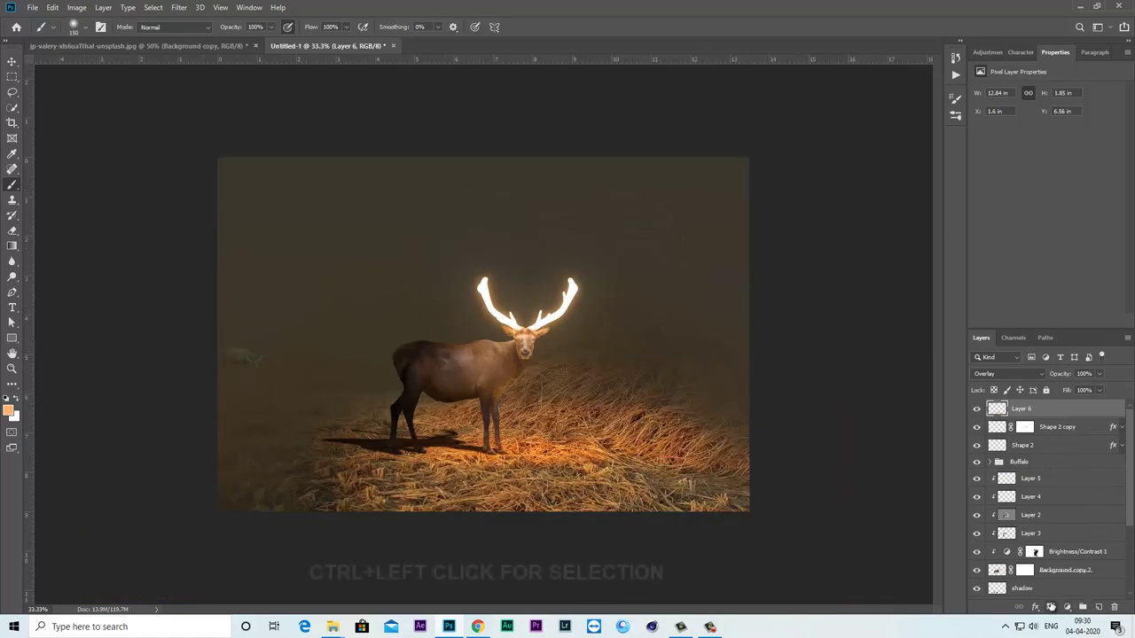
# - Select the deer's outline and fill it with orange on a new Layer 7 using the Paint Bucket
pyautogui.keyDown('ctrl'); pyautogui.click(998, 577); pyautogui.keyUp('ctrl')
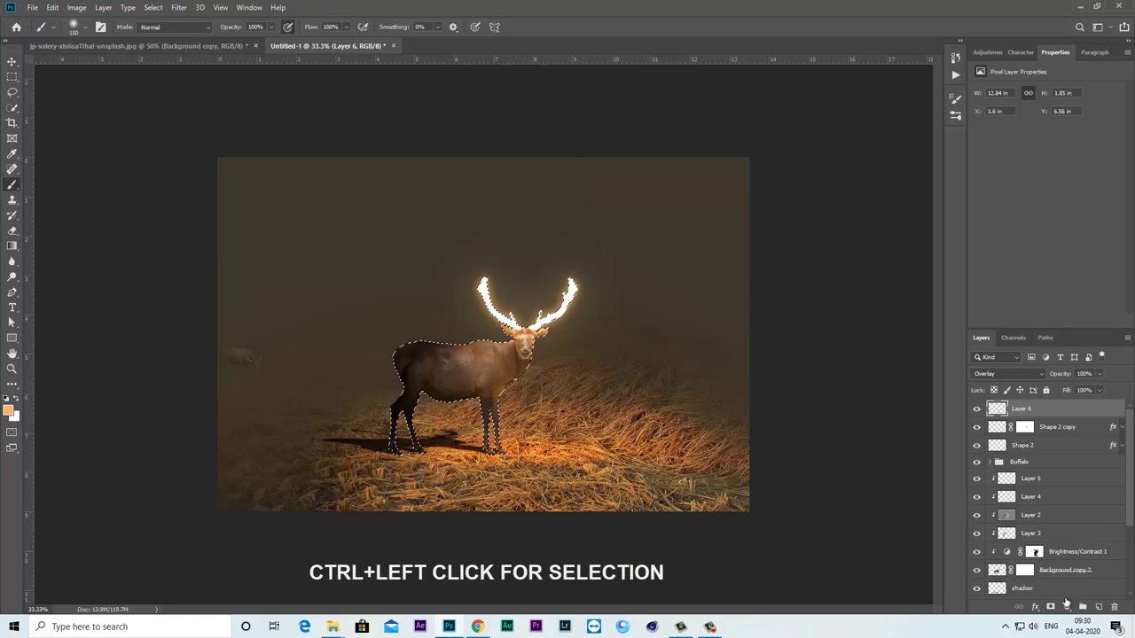
pyautogui.click(1098, 606)
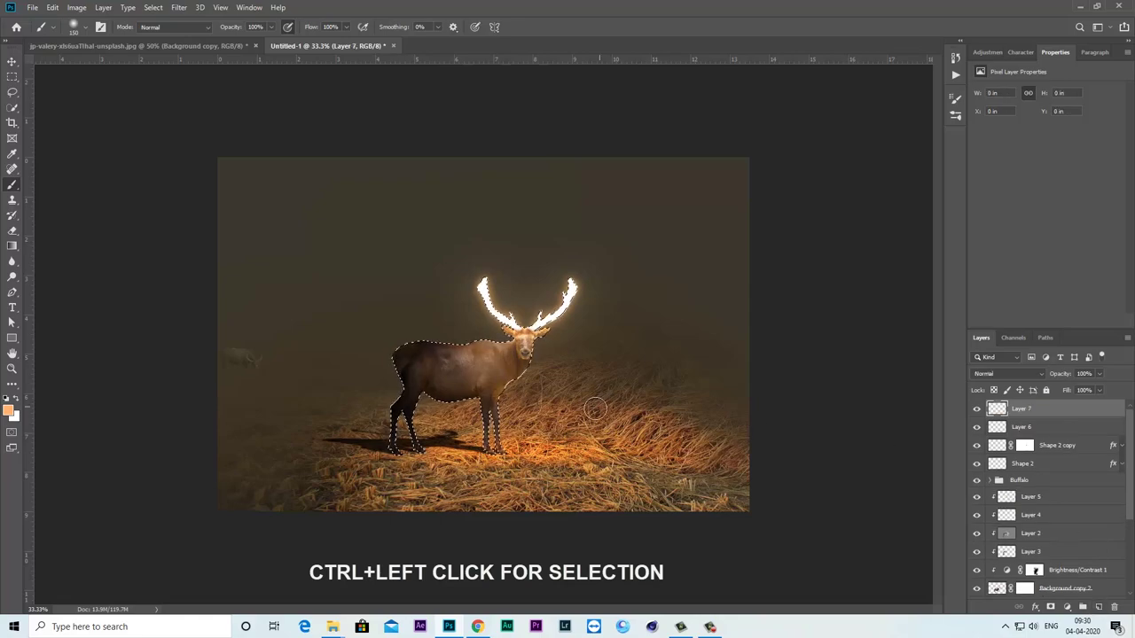
pyautogui.click(8, 411)
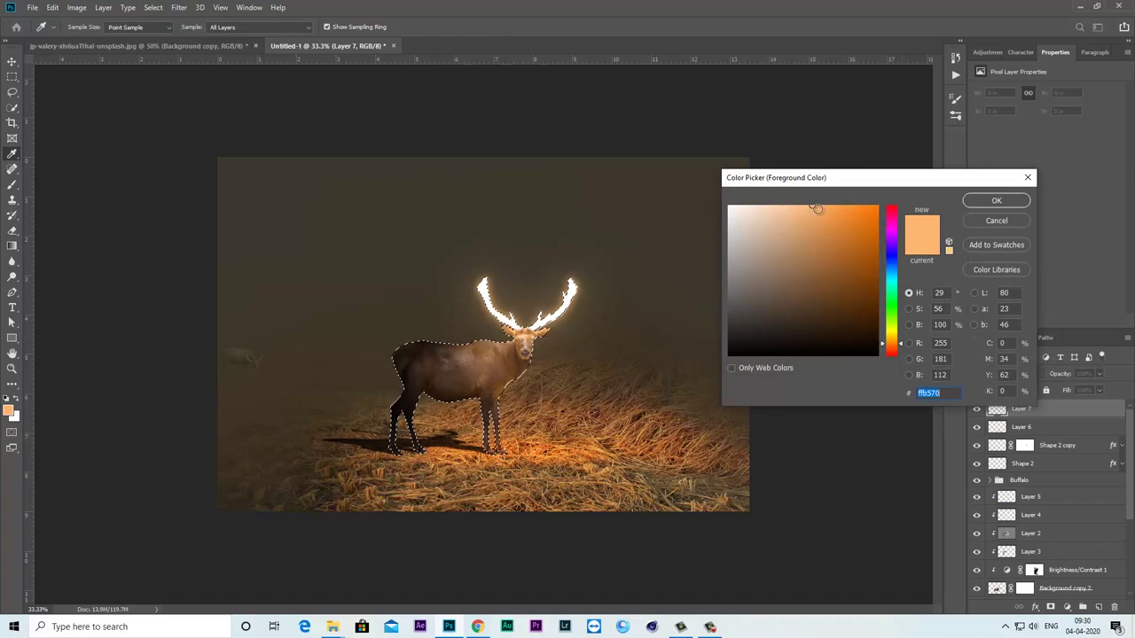
pyautogui.click(970, 202)
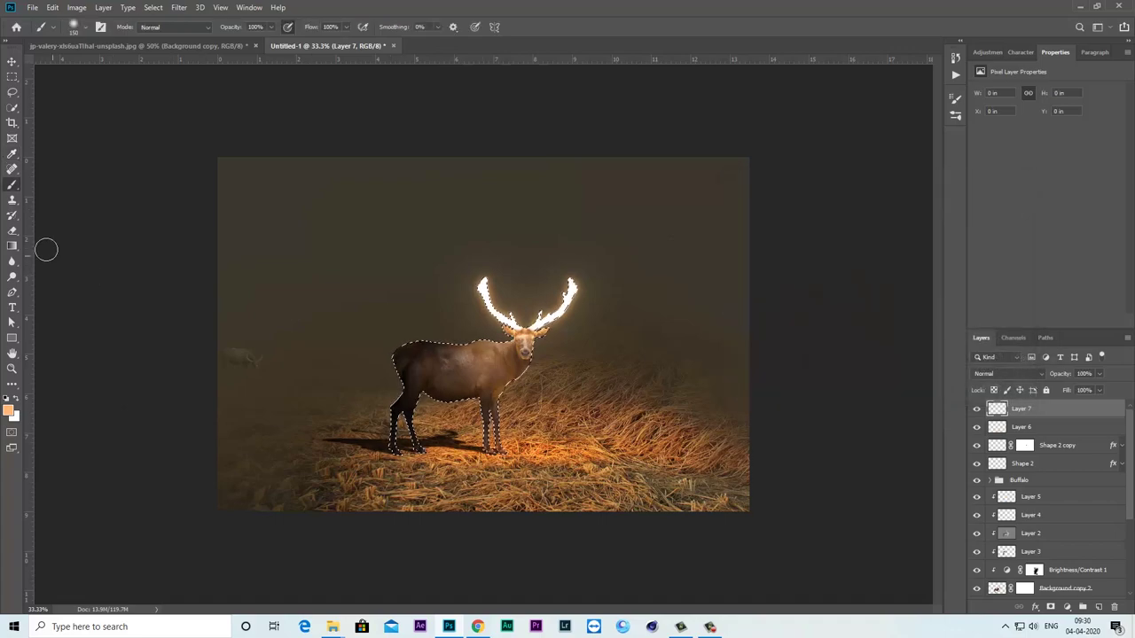
pyautogui.click(13, 245)
pyautogui.click(67, 257)
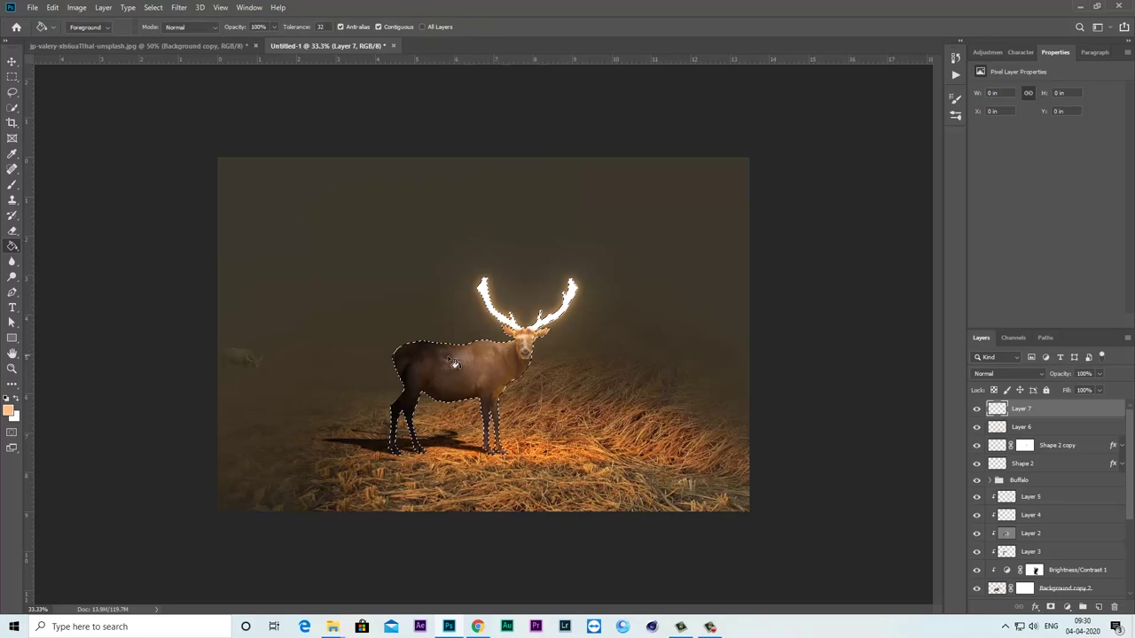
pyautogui.click(461, 362)
# - Set Layer 7 to Soft Light at 23% opacity and deselect
pyautogui.click(1008, 373)
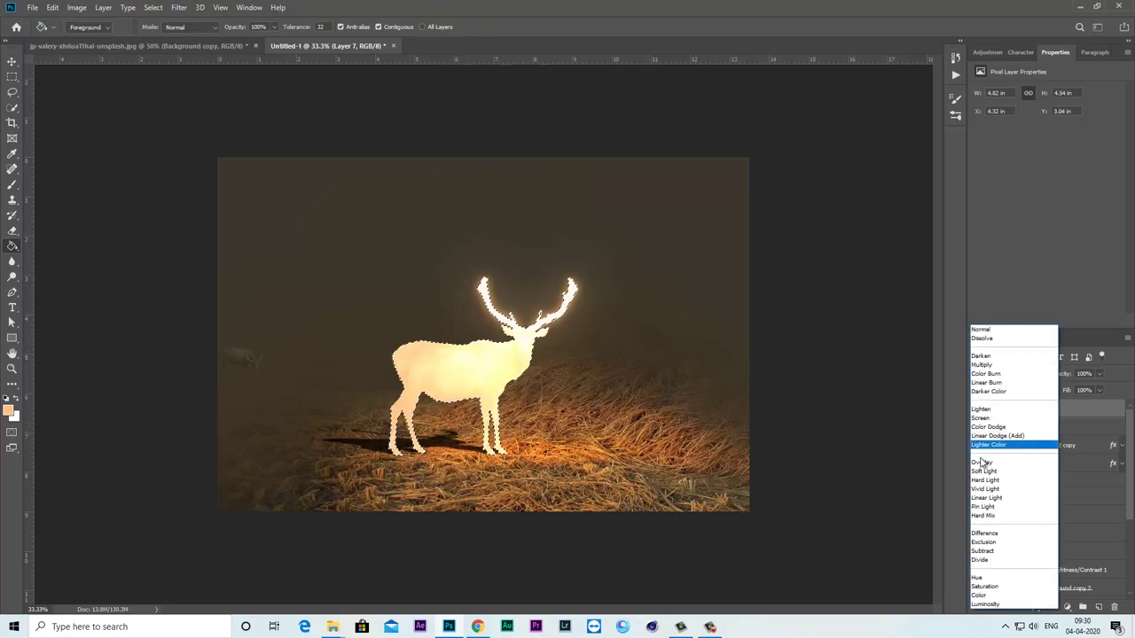
pyautogui.click(989, 468)
pyautogui.click(1100, 374)
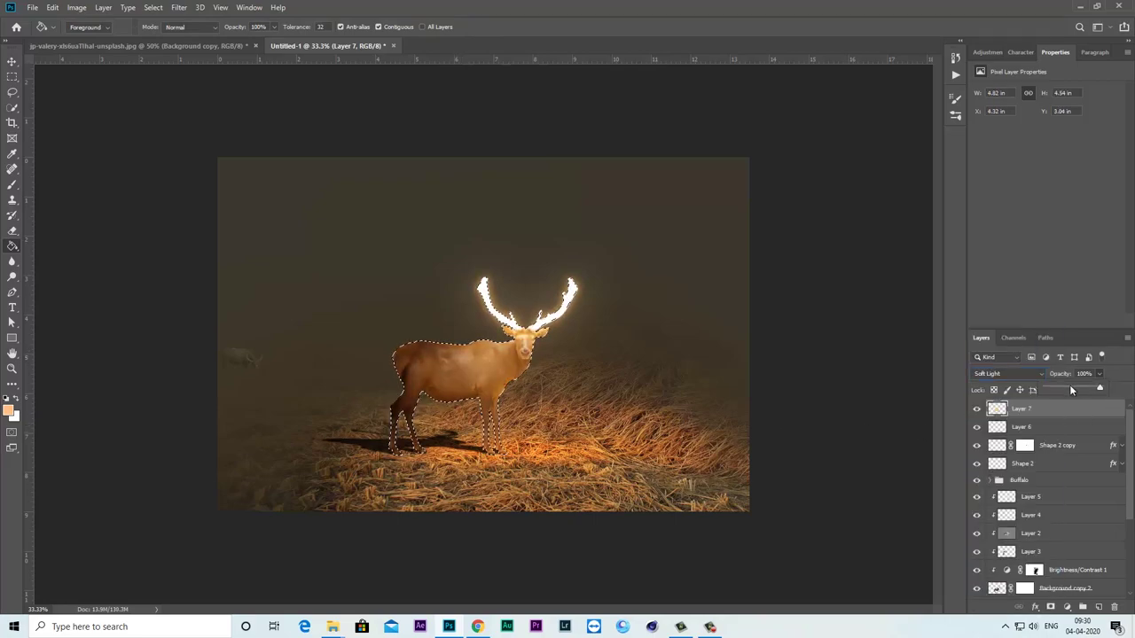
pyautogui.moveTo(1064, 390); pyautogui.dragTo(1058, 388)
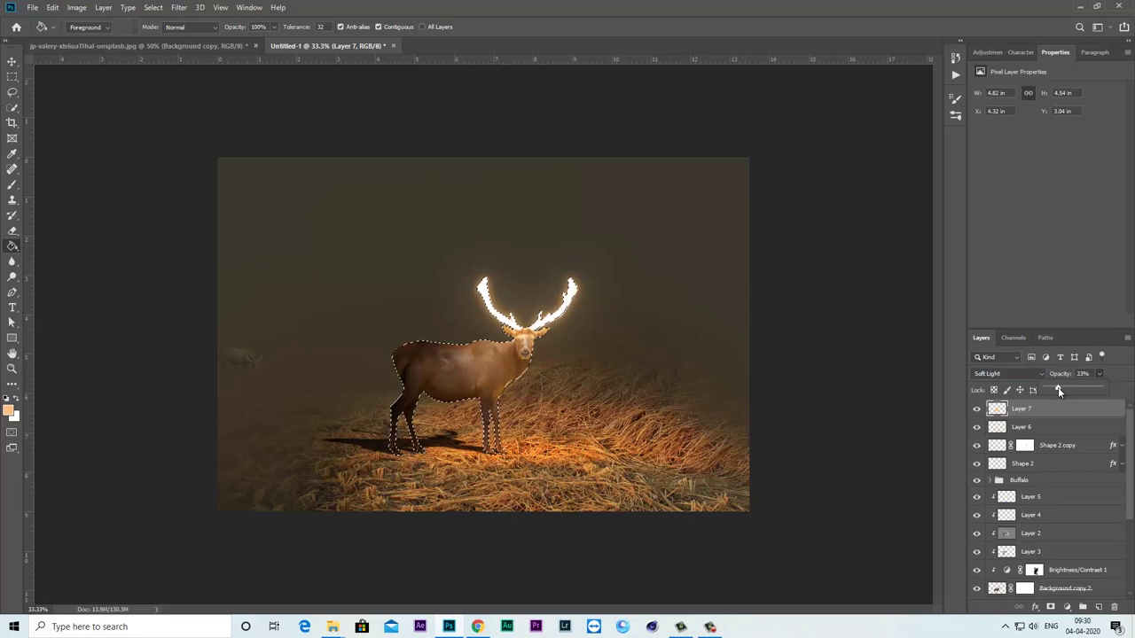
pyautogui.hotkey('ctrl', 'd')
pyautogui.click(1086, 448)
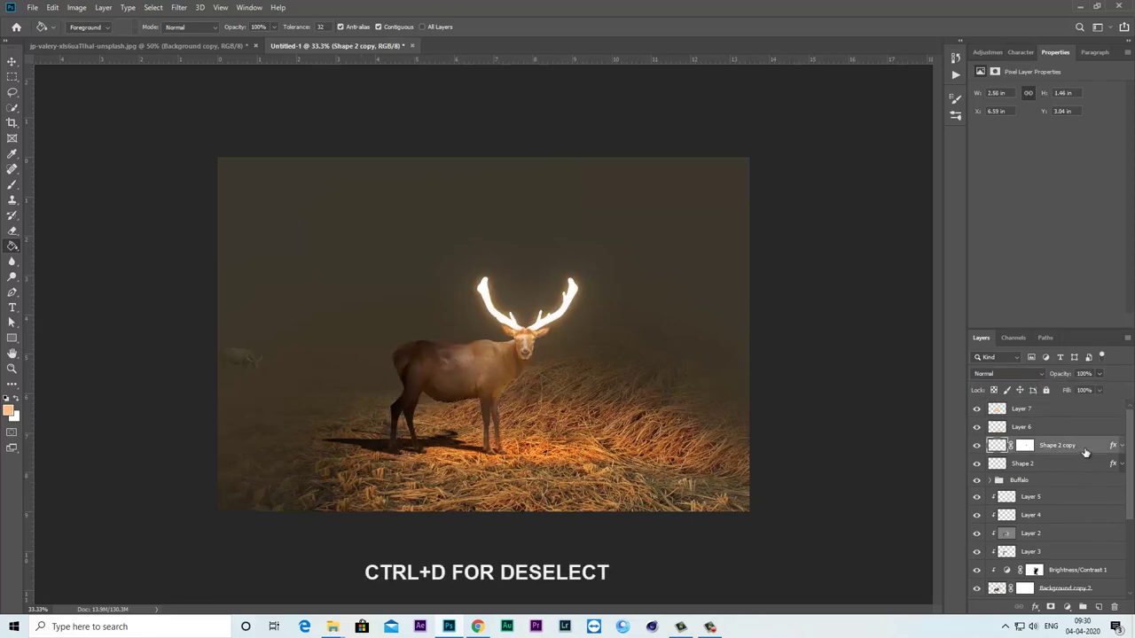
# - Zoom in on the deer, compare its warm light, and select Layer 5
pyautogui.hotkey('ctrl', '+')
pyautogui.hotkey('ctrl', '+')
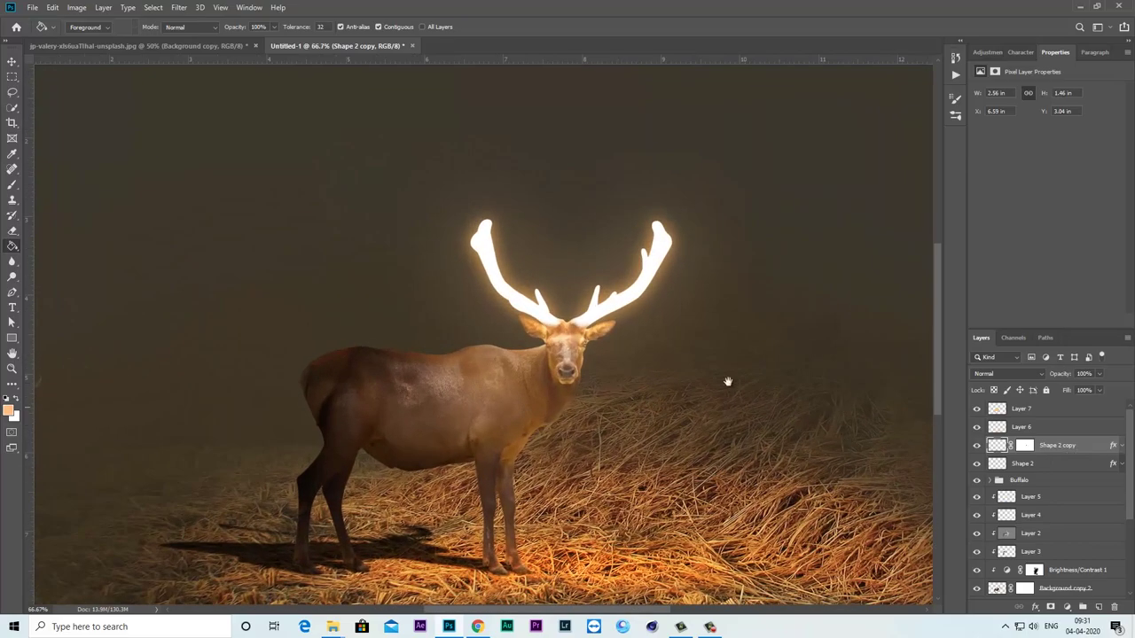
pyautogui.moveTo(596, 420); pyautogui.dragTo(603, 324)
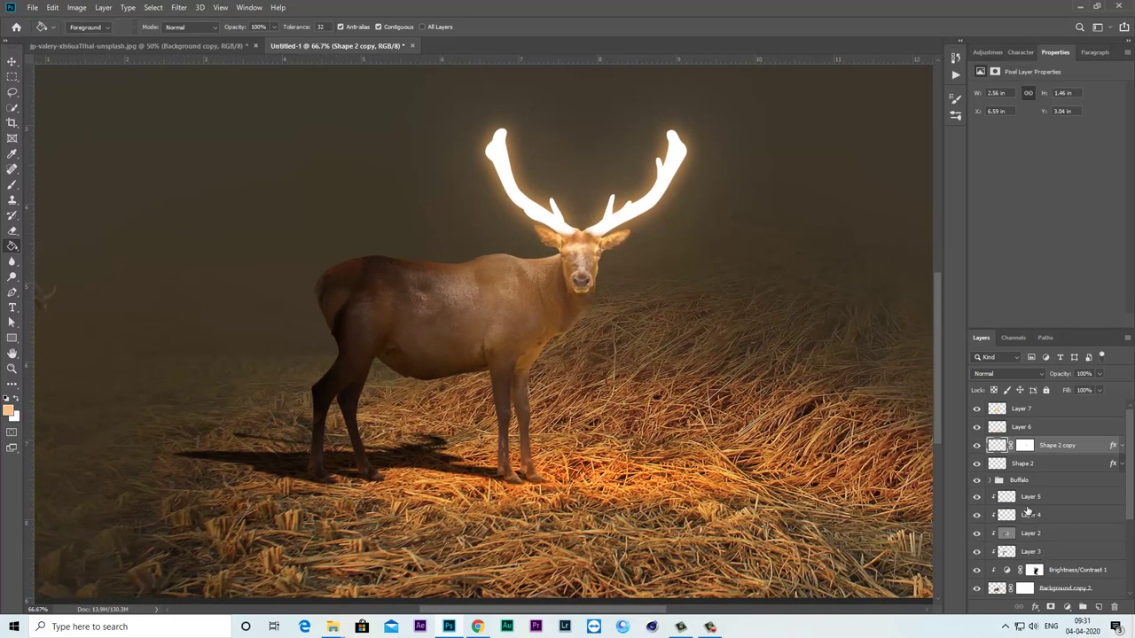
pyautogui.click(976, 497)
pyautogui.click(976, 498)
pyautogui.click(1034, 498)
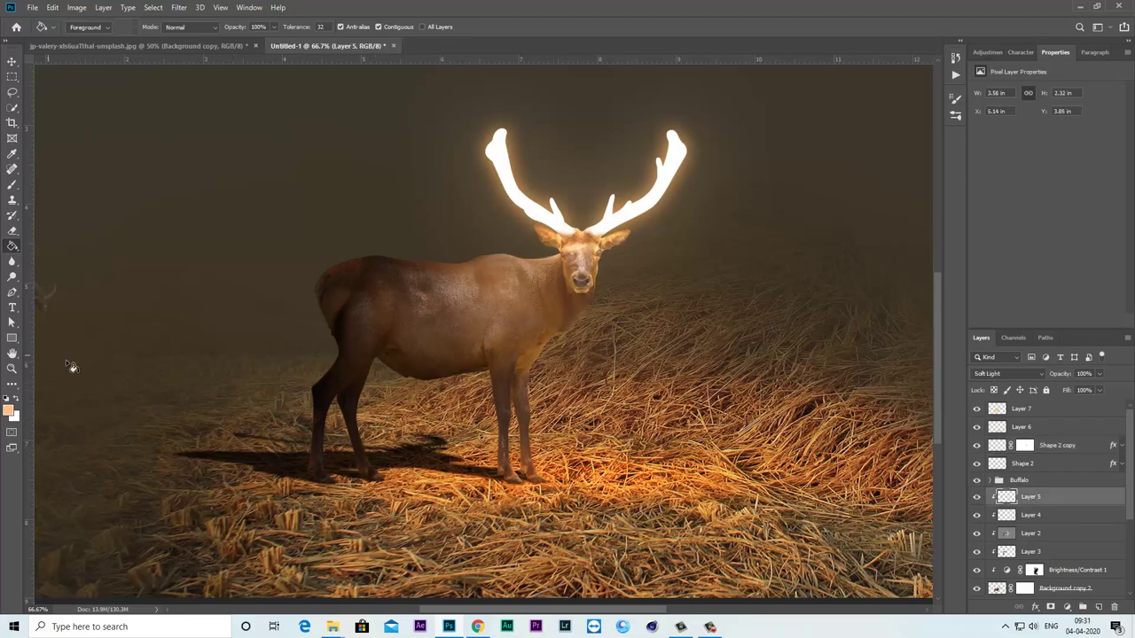
# - Paint warm light on the deer's back, then faintly over the shoulder with a 300 brush at about 15% opacity
pyautogui.rightClick(13, 184)
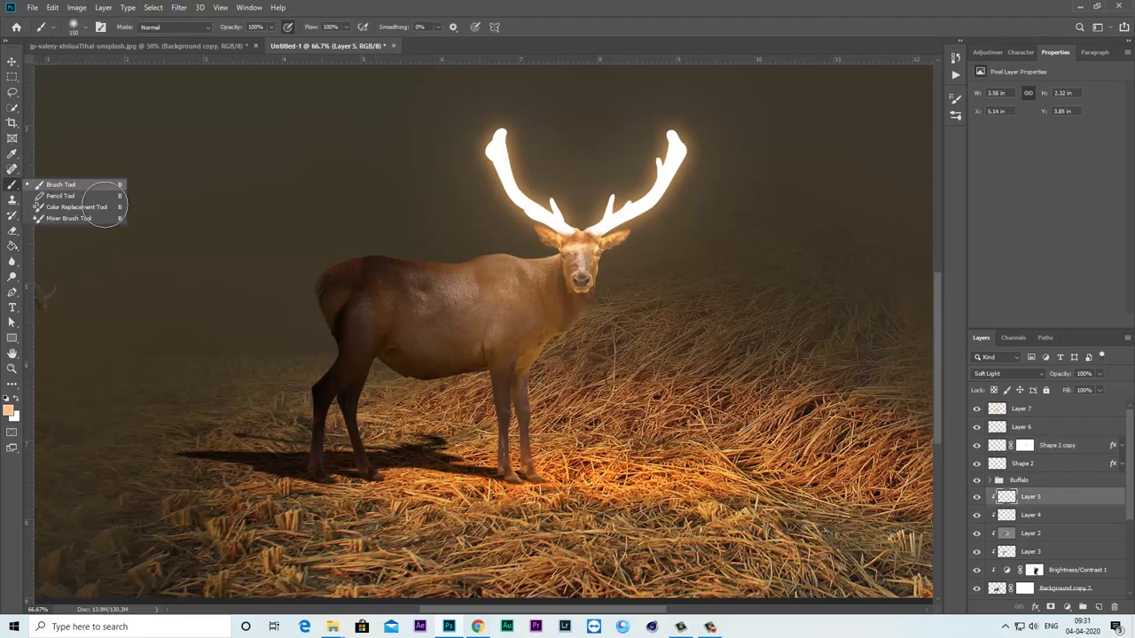
pyautogui.click(71, 188)
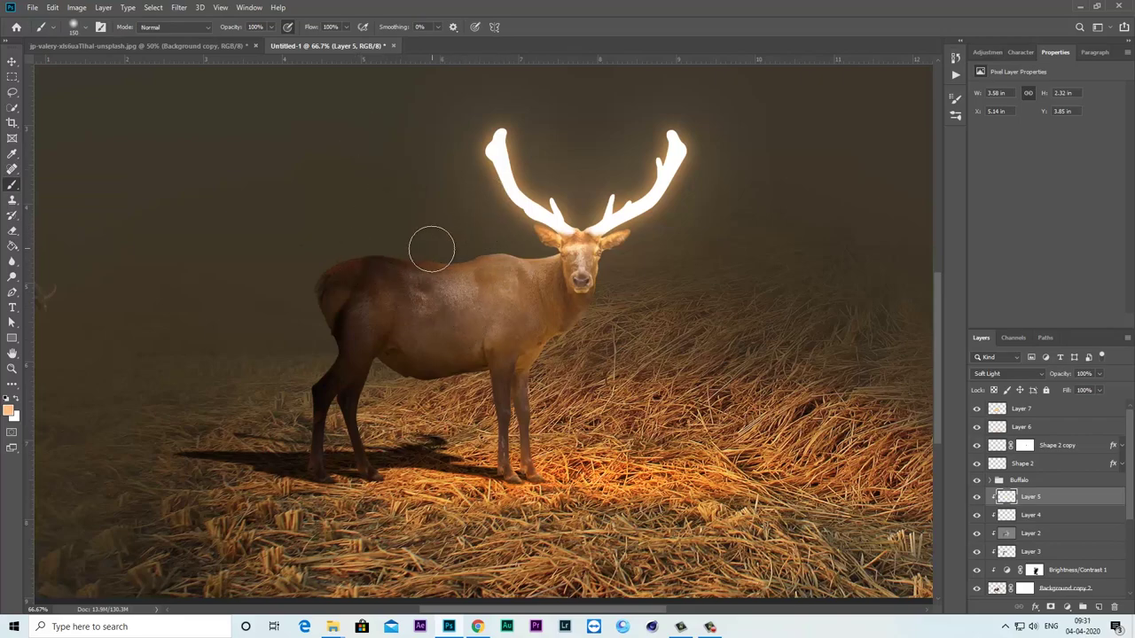
pyautogui.moveTo(414, 243)
pyautogui.mouseDown()
pyautogui.moveTo(482, 259)
pyautogui.moveTo(479, 285)
pyautogui.mouseUp()
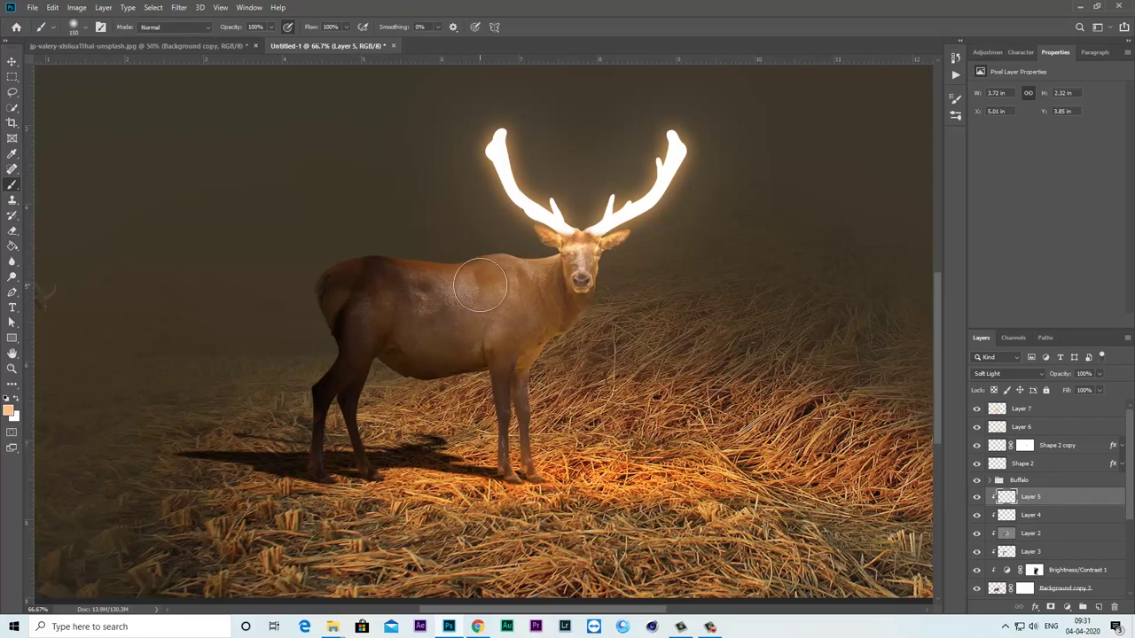
pyautogui.press(']')
pyautogui.press(']')
pyautogui.press(']')
pyautogui.click(271, 27)
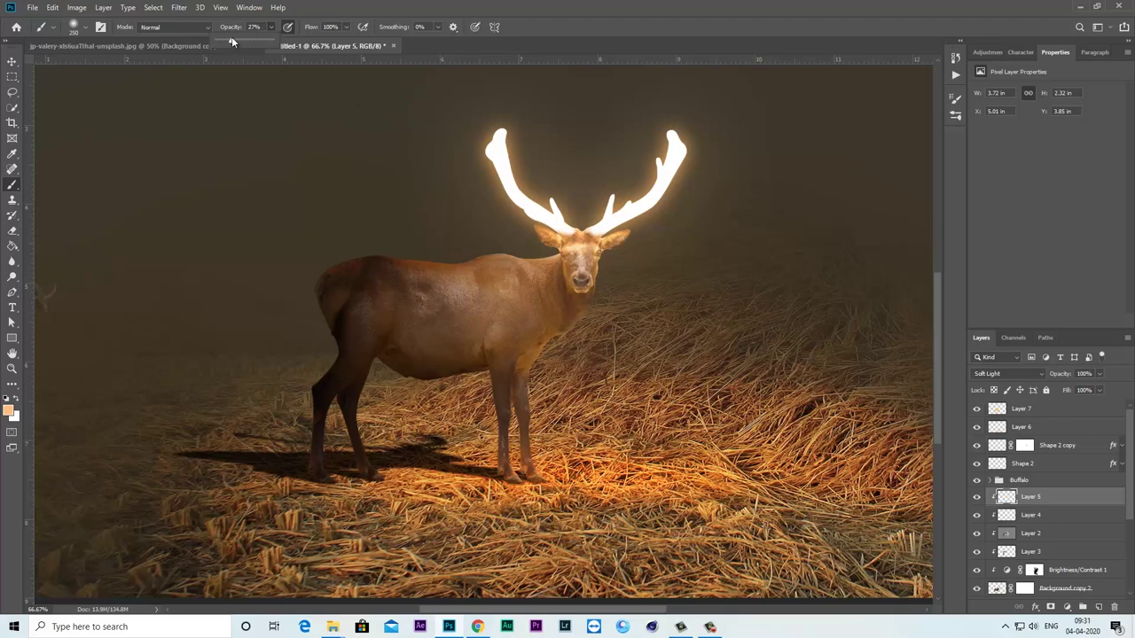
pyautogui.moveTo(231, 42); pyautogui.dragTo(225, 42)
pyautogui.press(']')
pyautogui.moveTo(451, 278)
pyautogui.mouseDown()
pyautogui.moveTo(501, 275)
pyautogui.moveTo(469, 254)
pyautogui.mouseUp()
# - Paint more light over the body at 48% opacity, undo the leg stroke, and brighten the back and hindquarters
pyautogui.press('[')
pyautogui.press('[')
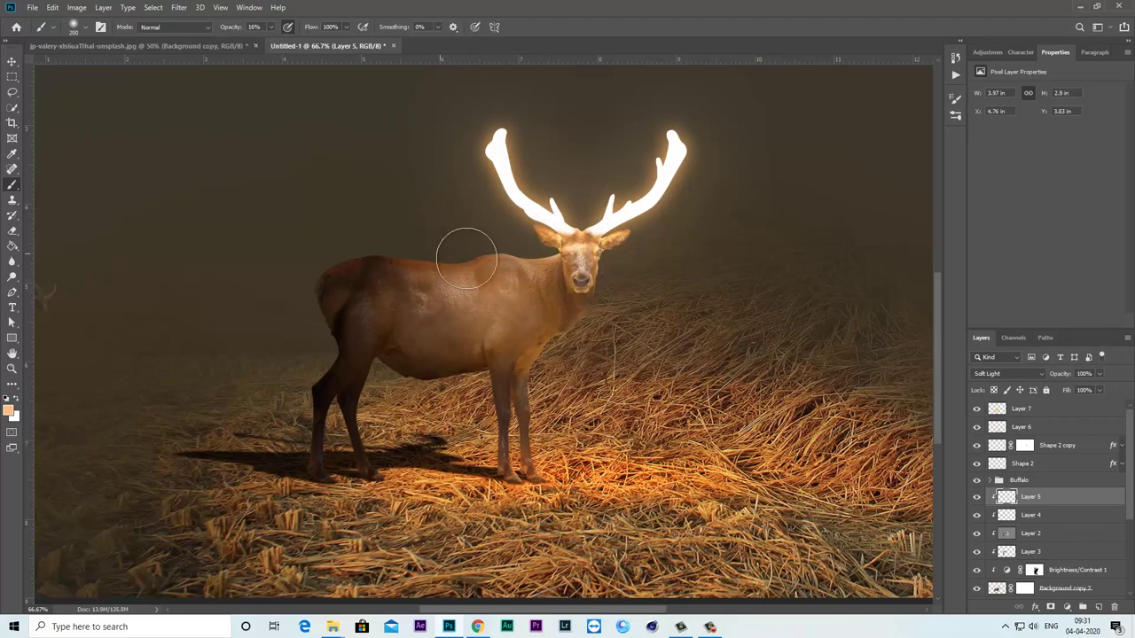
pyautogui.press('[')
pyautogui.moveTo(271, 27); pyautogui.dragTo(284, 42)
pyautogui.moveTo(464, 243)
pyautogui.mouseDown()
pyautogui.moveTo(416, 255)
pyautogui.moveTo(522, 408)
pyautogui.mouseUp()
pyautogui.press(']')
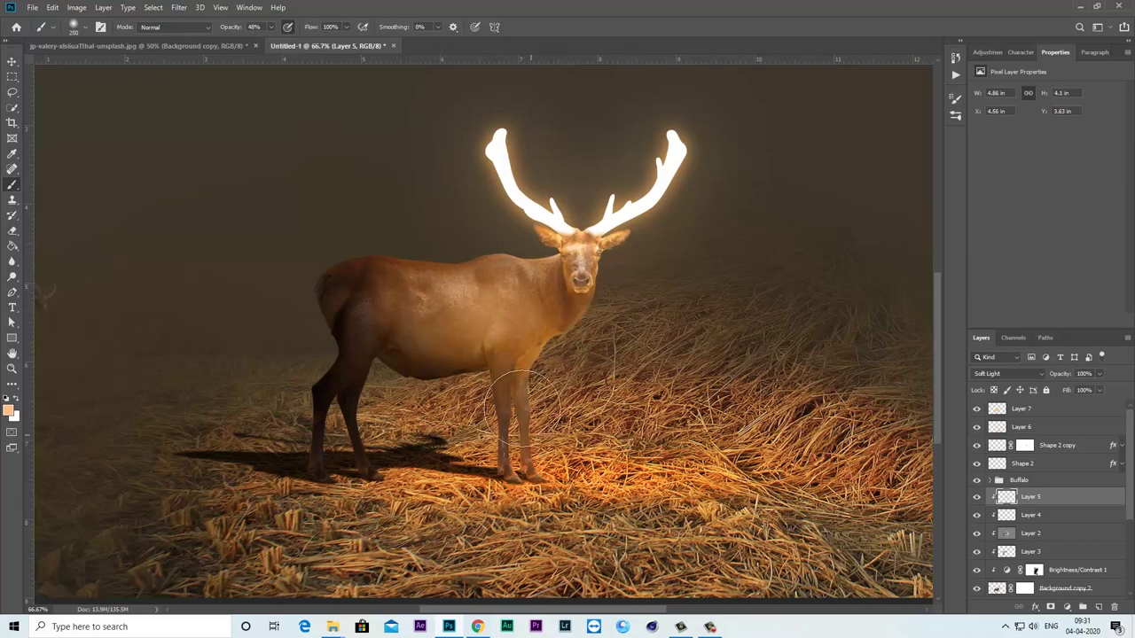
pyautogui.hotkey('ctrl', 'z')
pyautogui.press(']')
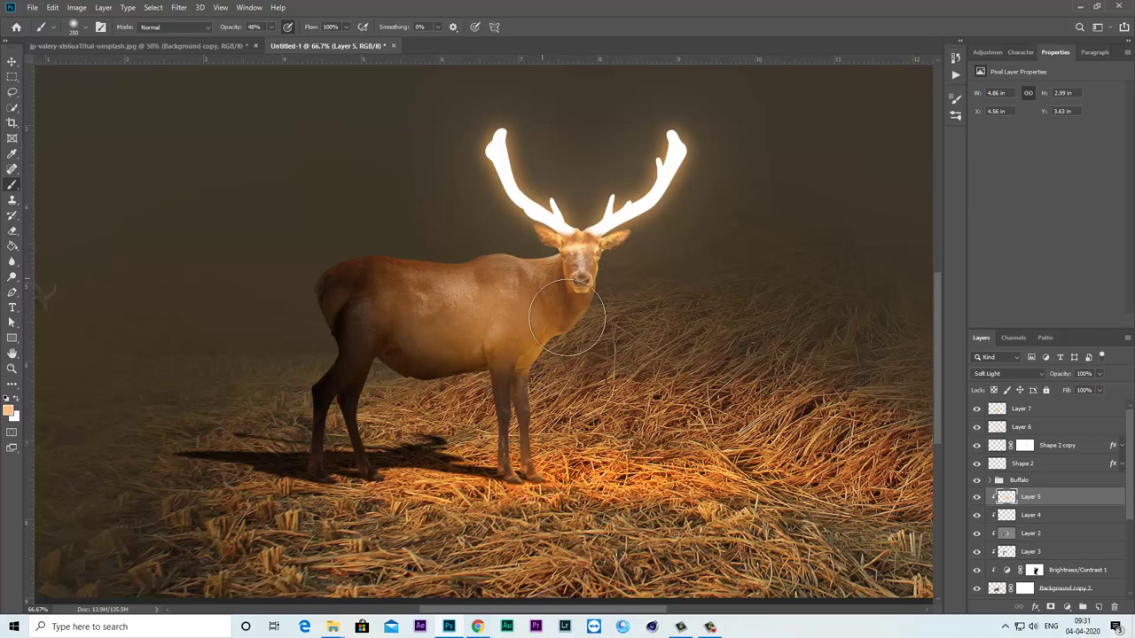
pyautogui.moveTo(326, 260); pyautogui.dragTo(343, 241)
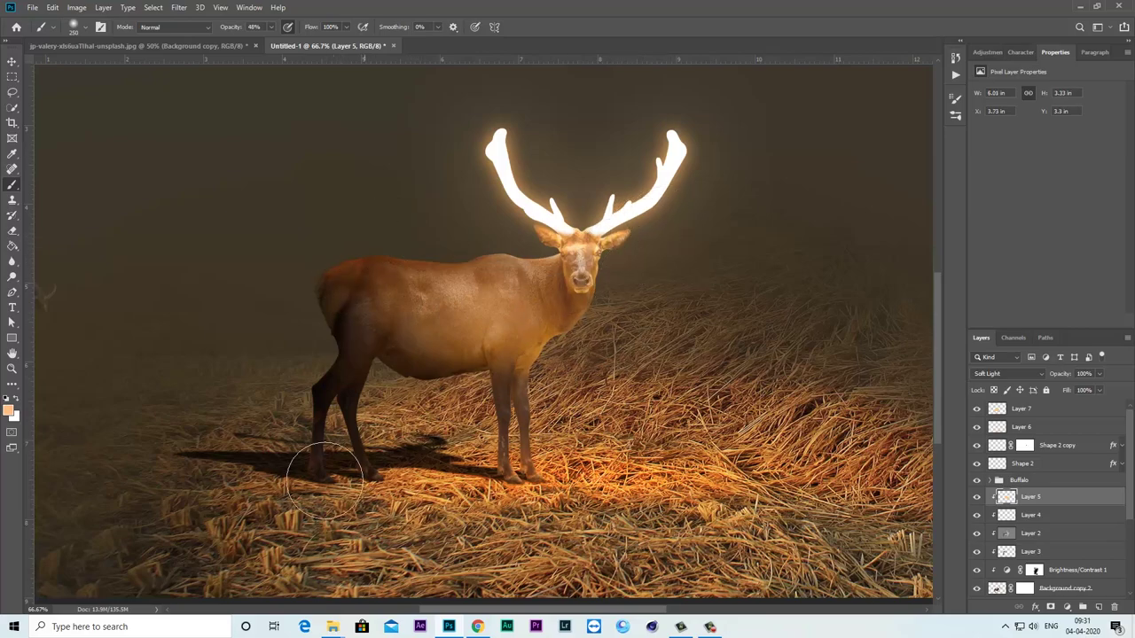
# - Zoom to 100% on the deer and toggle Layer 5 to compare, keeping Layer 5 selected
pyautogui.hotkey('ctrl', '+')
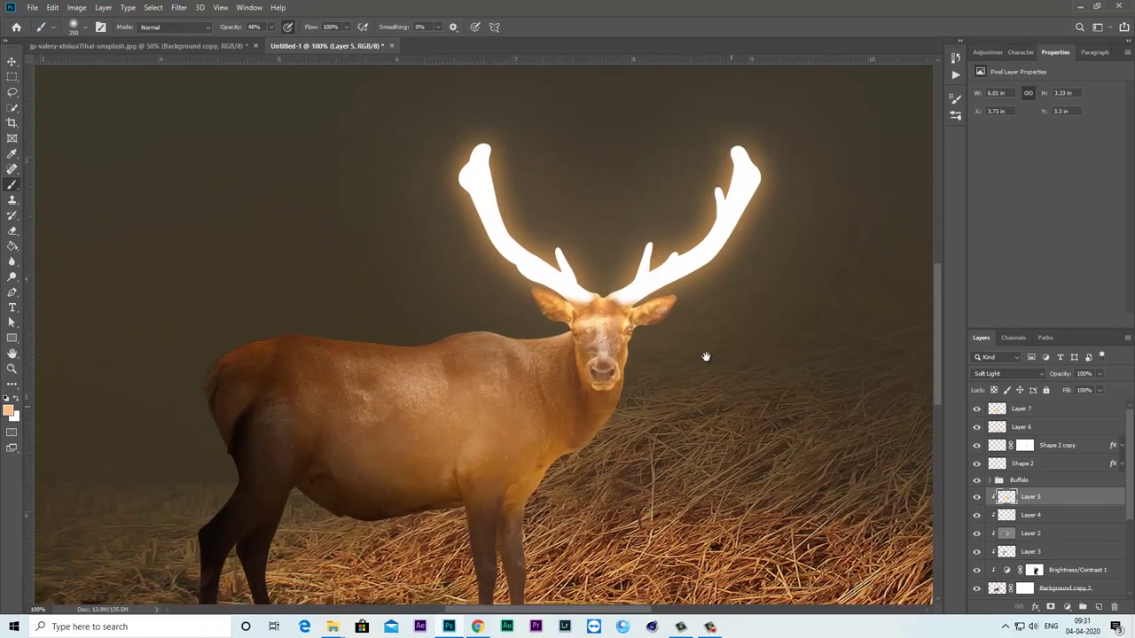
pyautogui.moveTo(710, 372); pyautogui.dragTo(668, 248)
pyautogui.click(1030, 533)
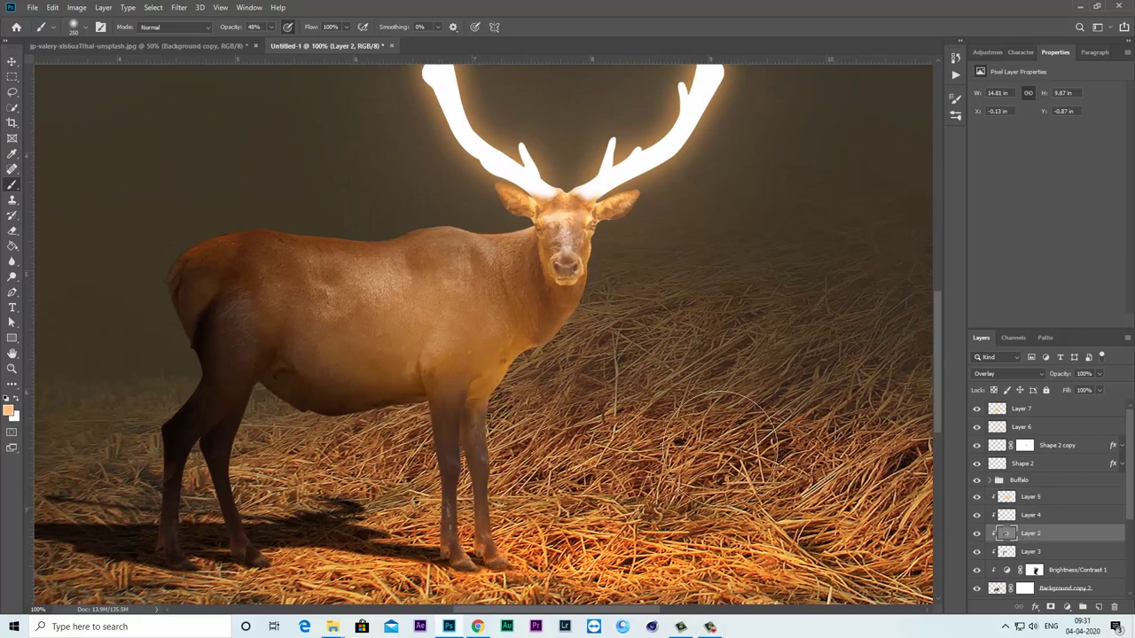
pyautogui.click(977, 496)
pyautogui.click(976, 497)
pyautogui.click(1030, 496)
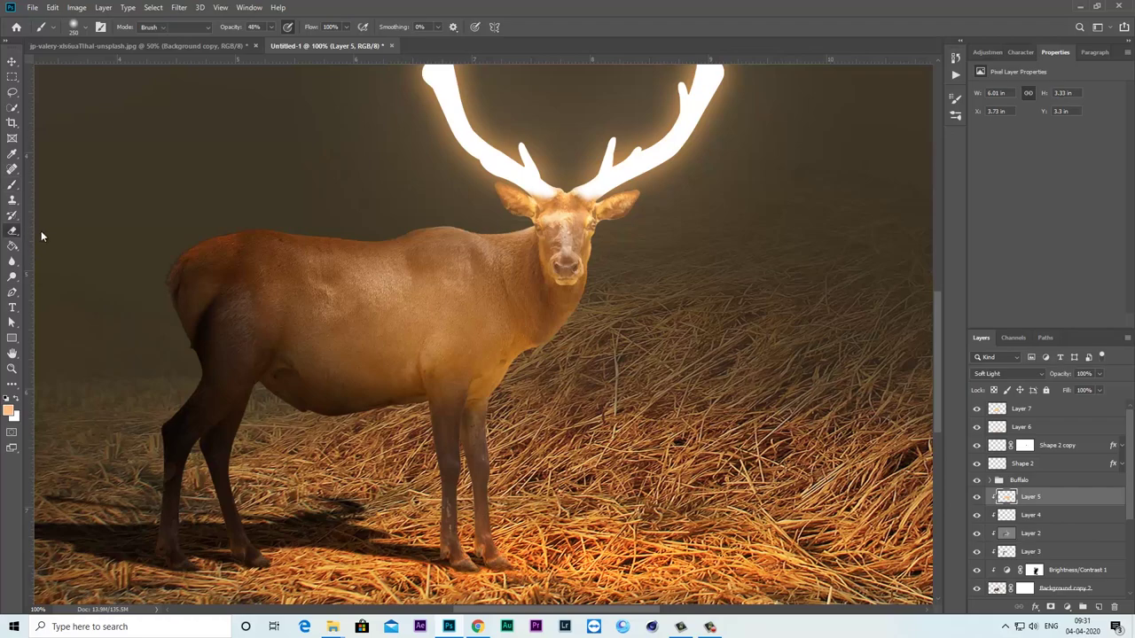
# - Lightly erase Layer 5's warm light from the neck and chest with a 200 eraser at 24% opacity
pyautogui.rightClick(12, 231)
pyautogui.click(71, 228)
pyautogui.press(']')
pyautogui.press(']')
pyautogui.press(']')
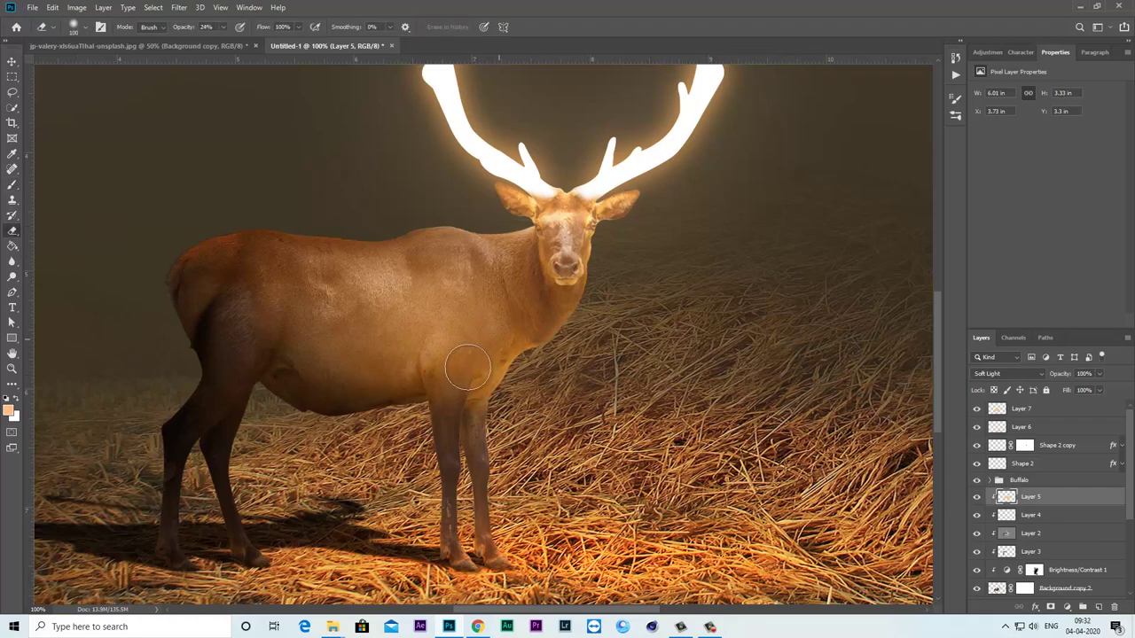
pyautogui.press('2')
pyautogui.press('4')
pyautogui.press(']')
pyautogui.press(']')
pyautogui.press(']')
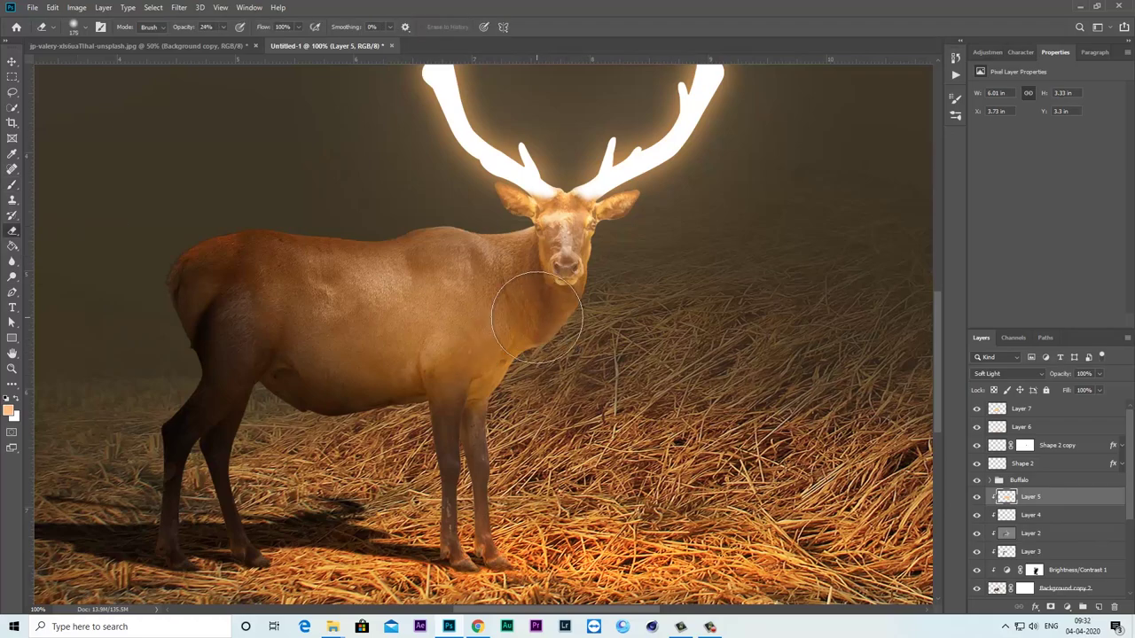
pyautogui.moveTo(536, 317)
pyautogui.mouseDown()
pyautogui.moveTo(484, 362)
pyautogui.moveTo(539, 300)
pyautogui.mouseUp()
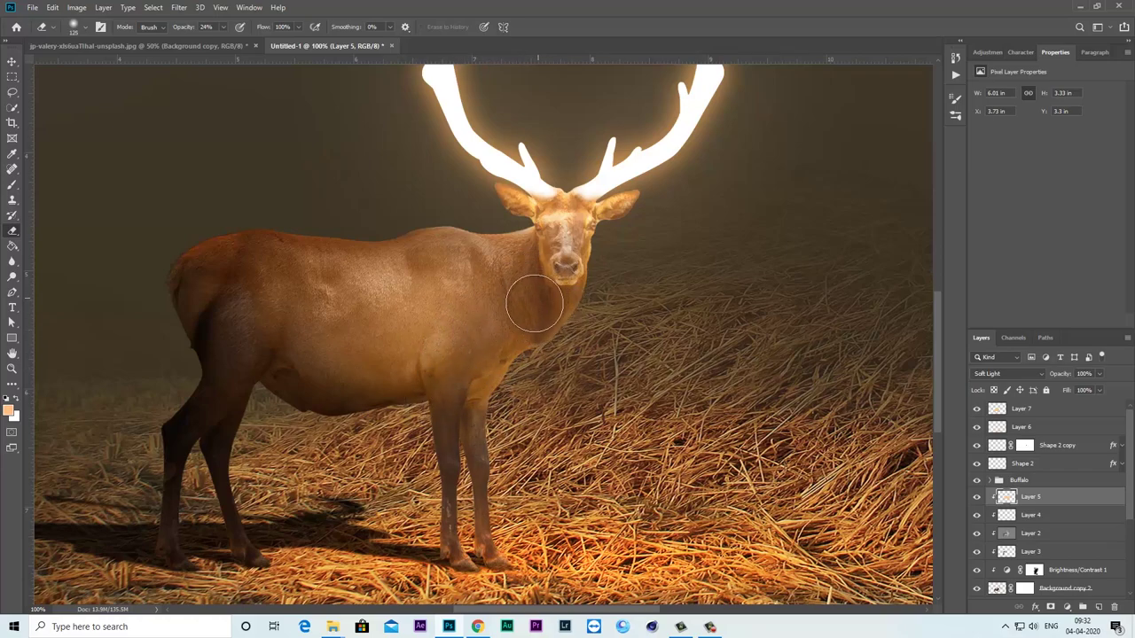
pyautogui.press('[')
pyautogui.press('[')
pyautogui.press('[')
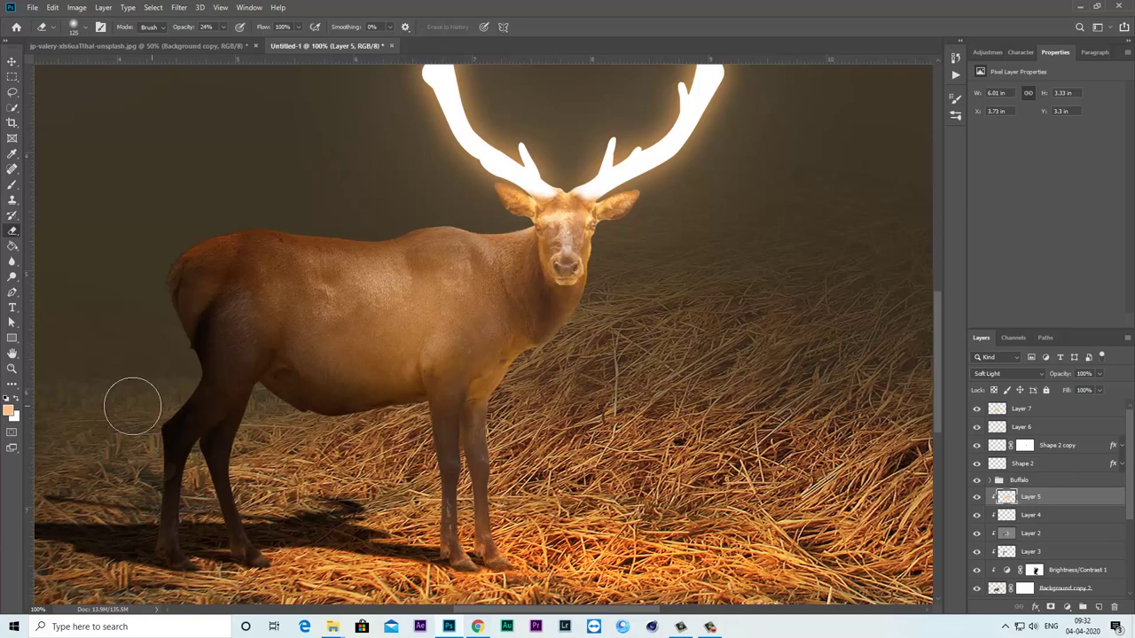
# - Return to the Brush and zoom to 200% on the deer's head and shoulder
pyautogui.click(13, 185)
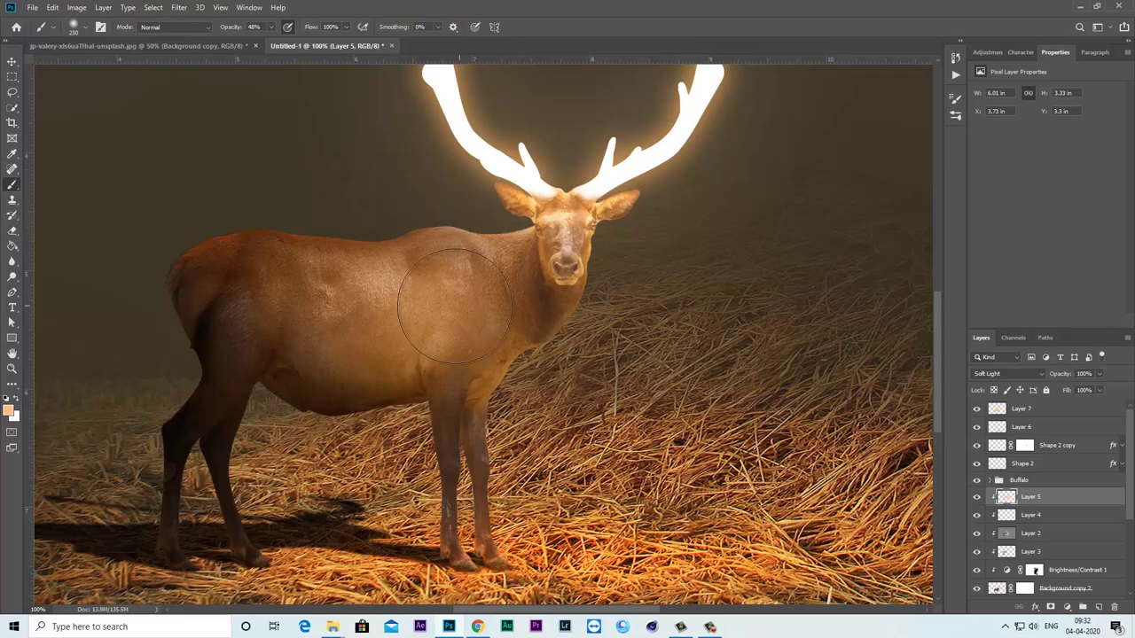
pyautogui.hotkey('ctrl', '-')
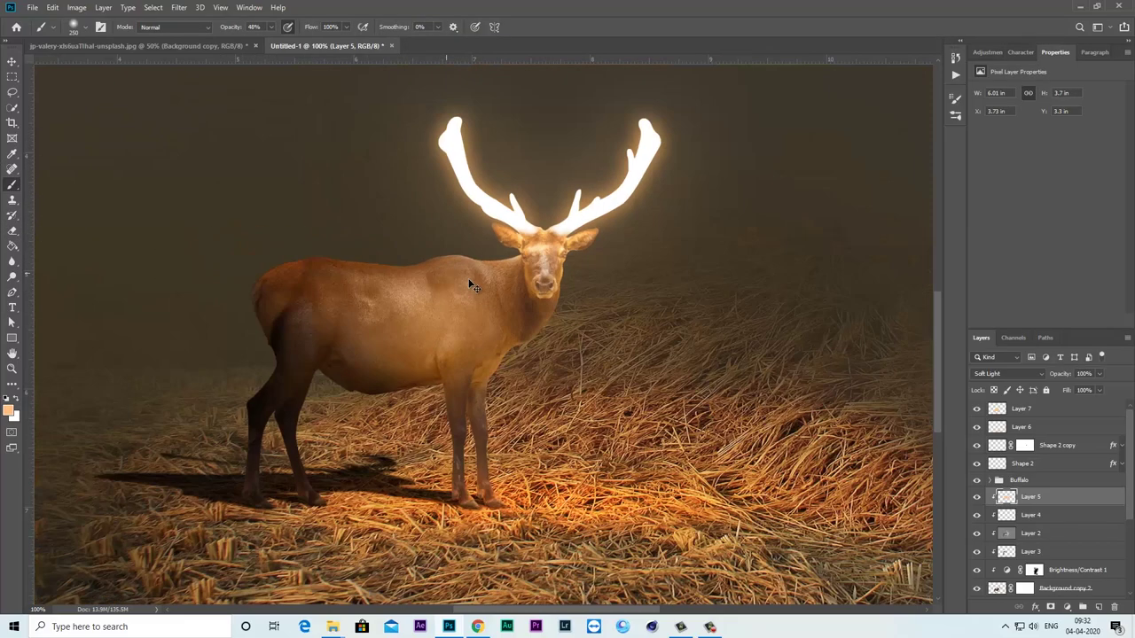
pyautogui.hotkey('ctrl', '-')
pyautogui.hotkey('ctrl', '+')
pyautogui.hotkey('ctrl', '+')
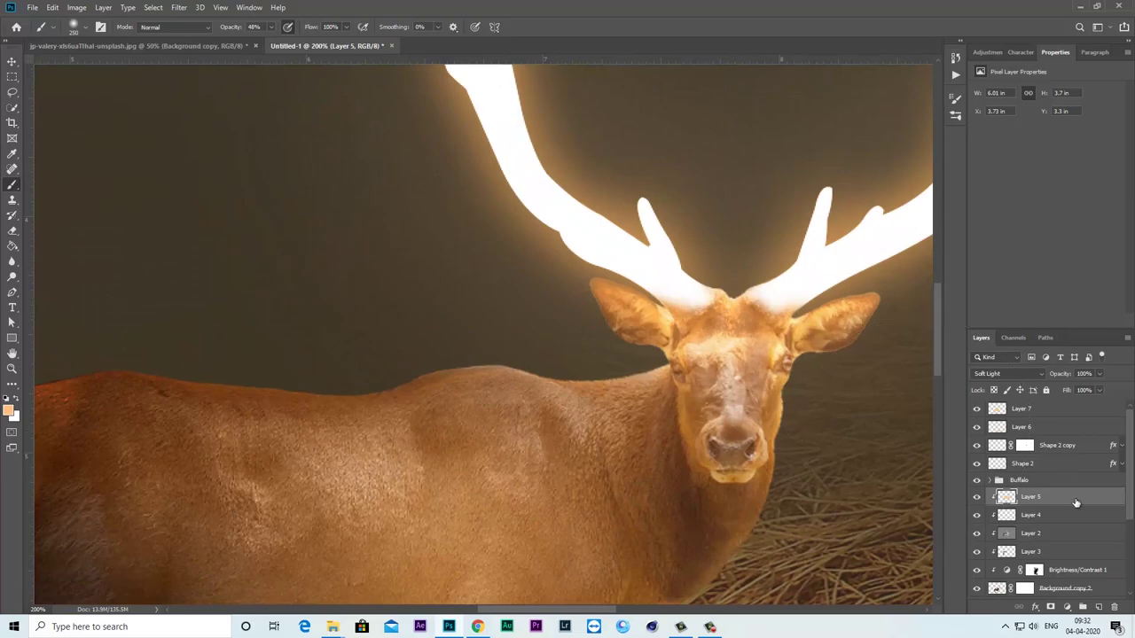
# - On new Layer 8, paint a #ffc187 peach rim light along the deer's back within its selection
pyautogui.click(1099, 607)
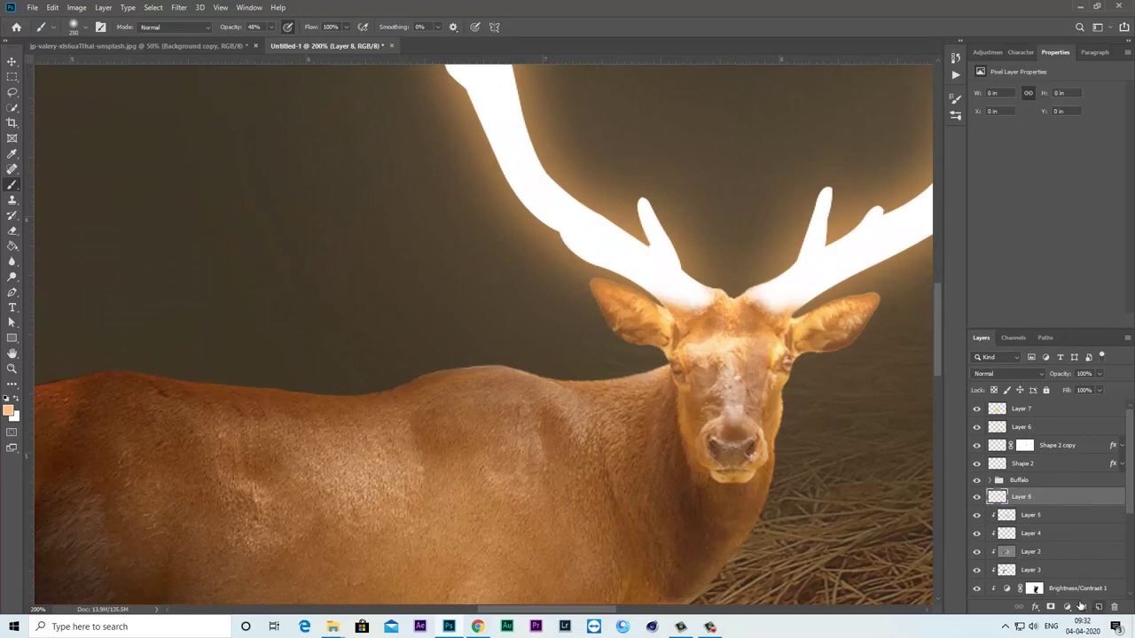
pyautogui.click(9, 410)
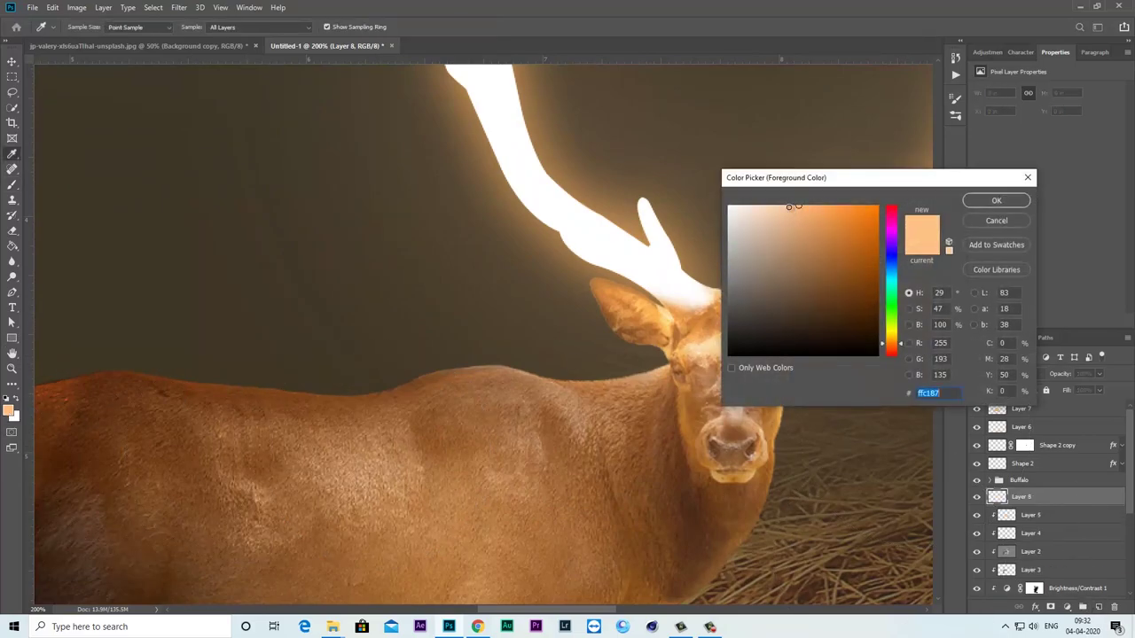
pyautogui.click(994, 202)
pyautogui.press('b')
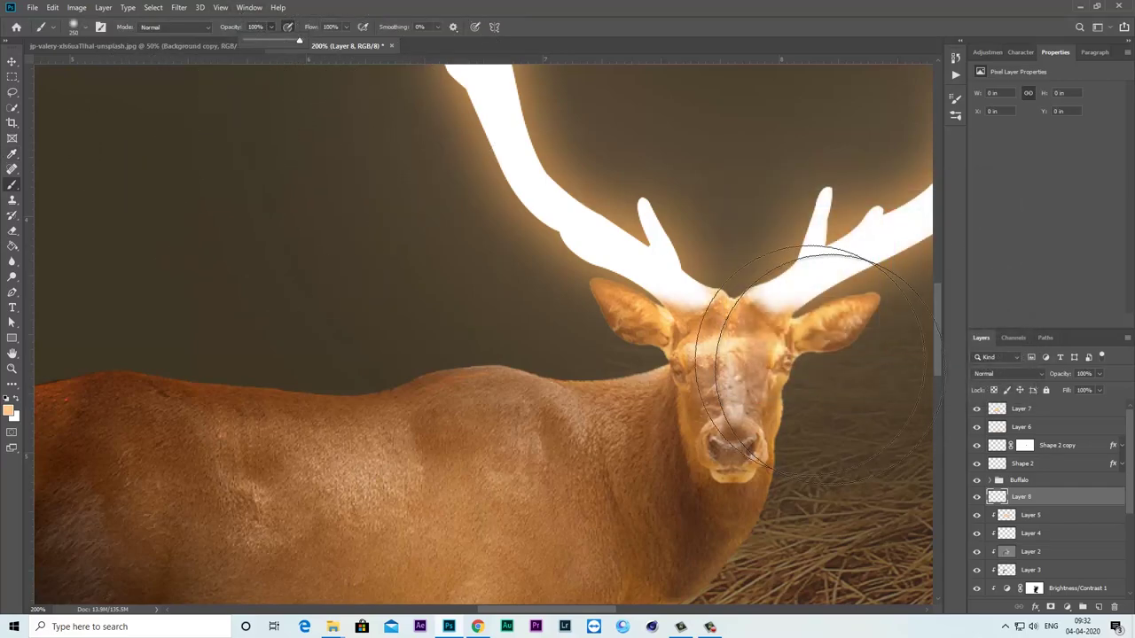
pyautogui.scroll(-2, 553, 251)
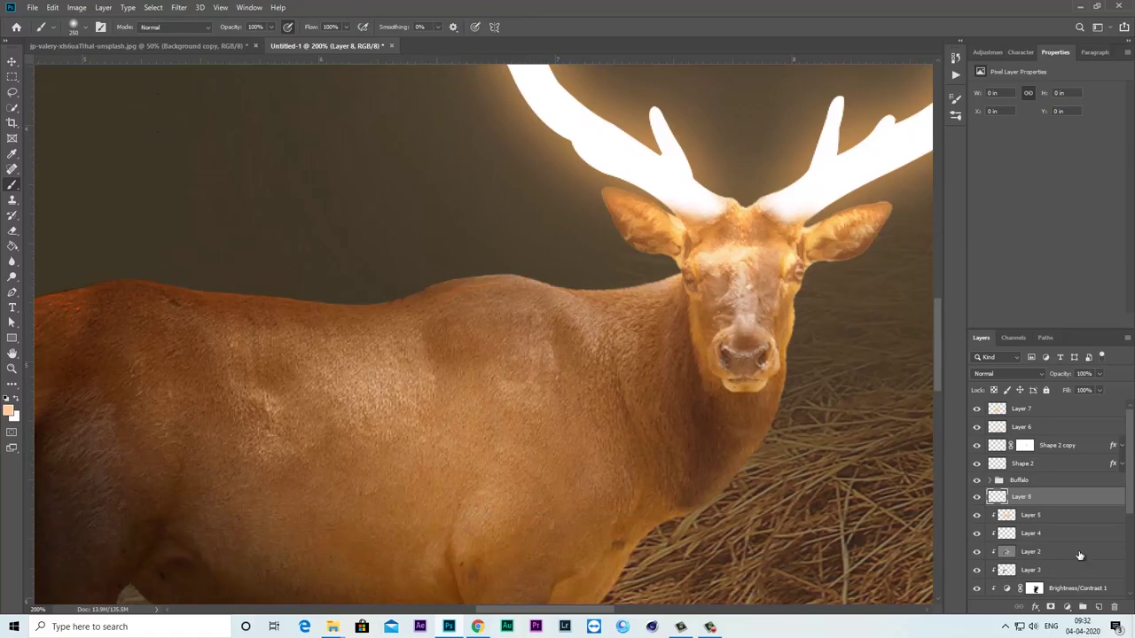
pyautogui.scroll(-2, 1131, 492)
pyautogui.keyDown('ctrl'); pyautogui.click(997, 562); pyautogui.keyUp('ctrl')
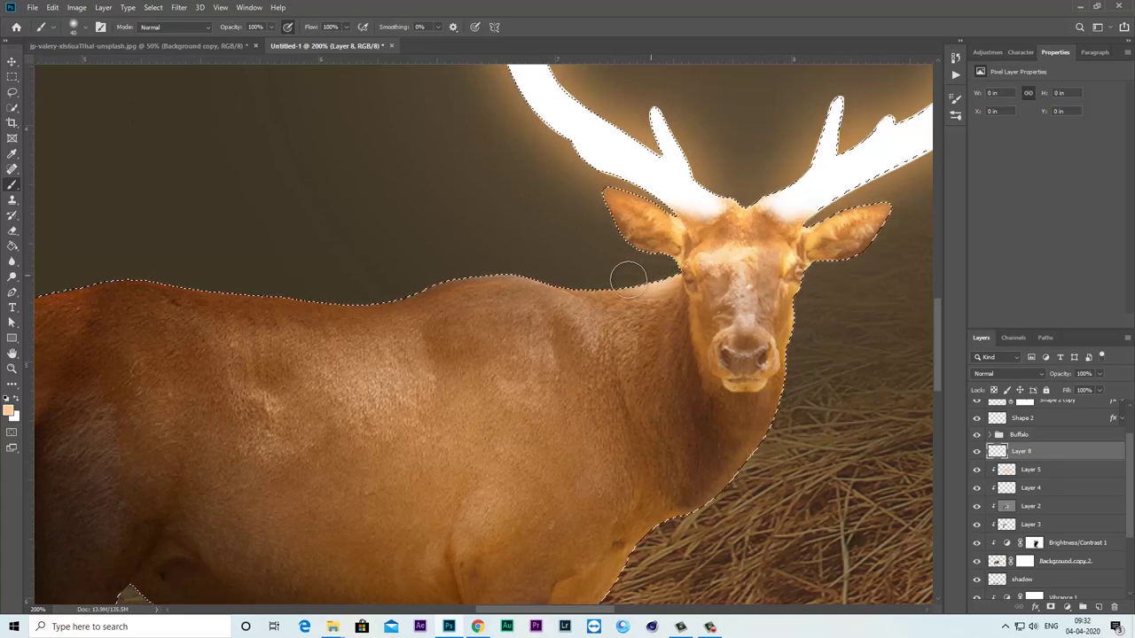
pyautogui.moveTo(627, 278)
pyautogui.mouseDown()
pyautogui.moveTo(436, 269)
pyautogui.moveTo(355, 287)
pyautogui.mouseUp()
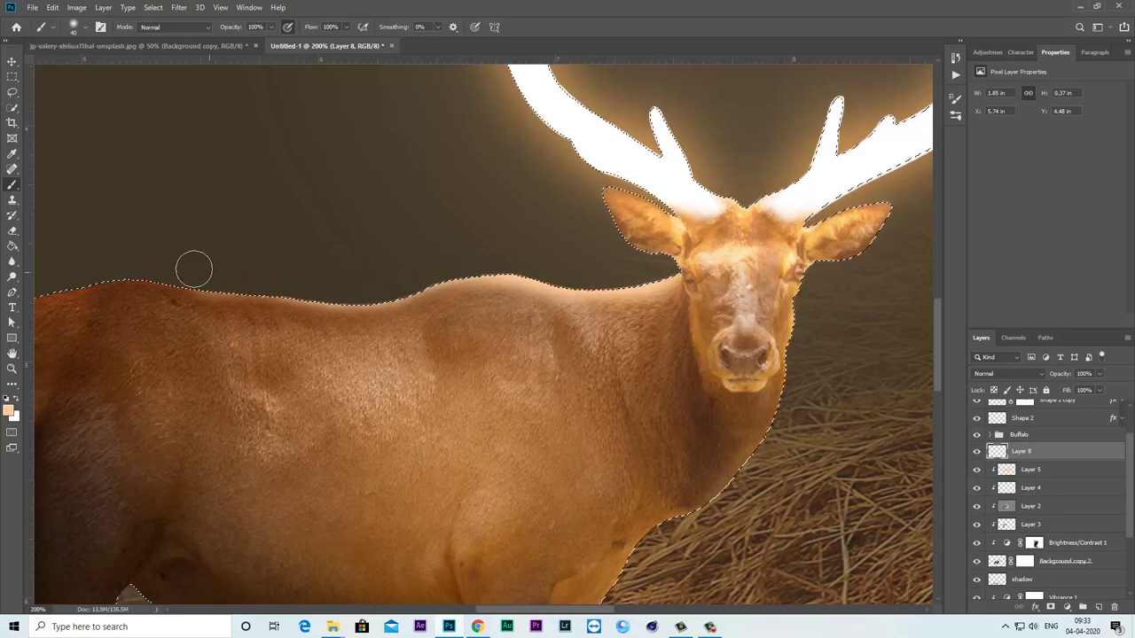
pyautogui.moveTo(247, 271); pyautogui.dragTo(298, 282)
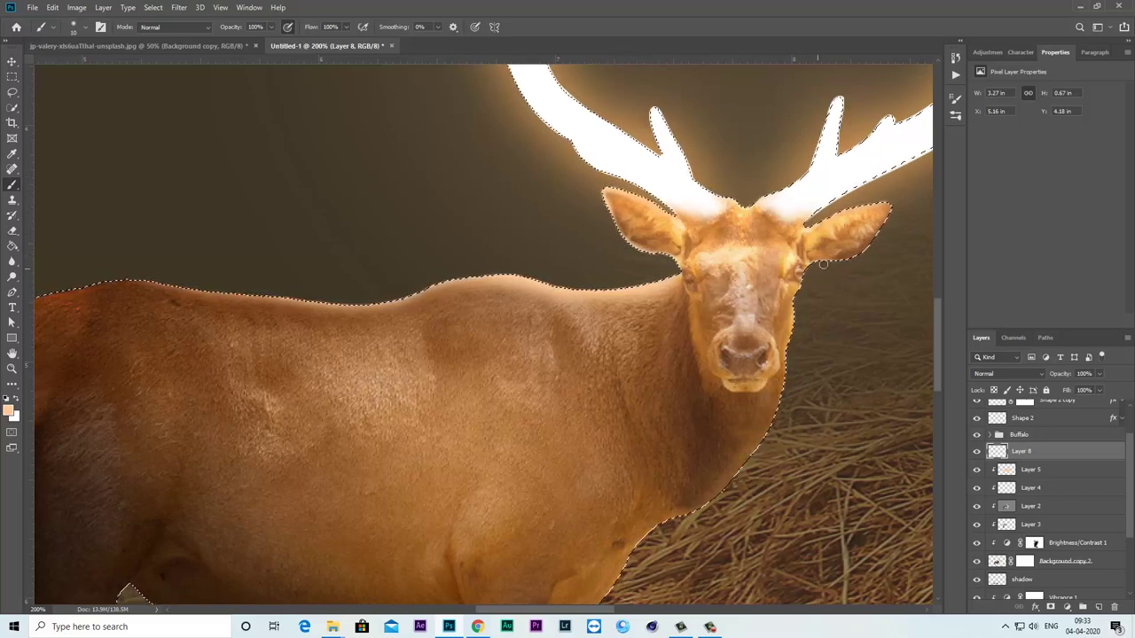
pyautogui.hotkey('ctrl', 'd')
# - Zoom out and compare the composite with Layer 8 hidden and shown
pyautogui.hotkey('ctrl', '-')
pyautogui.hotkey('ctrl', '-')
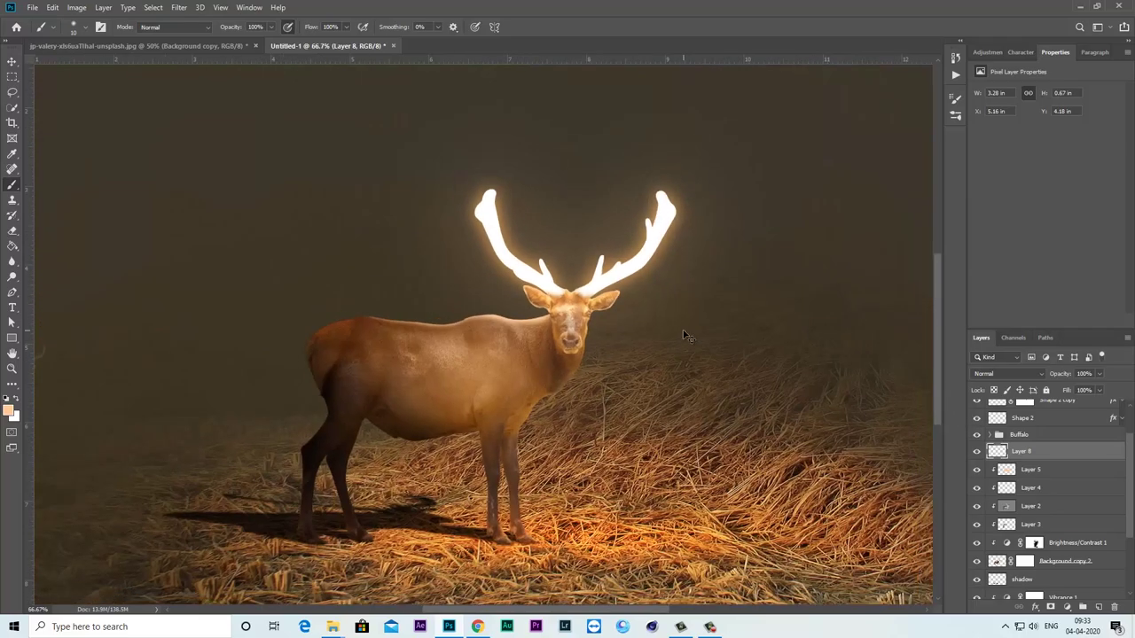
pyautogui.click(976, 451)
pyautogui.click(976, 451)
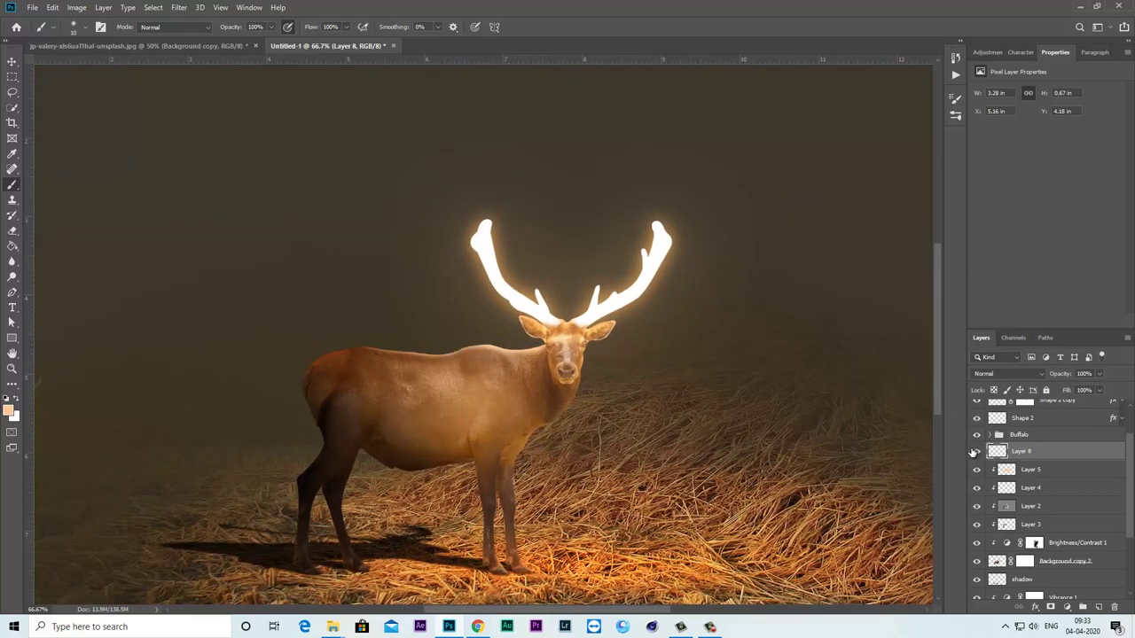
pyautogui.hotkey('ctrl', '-')
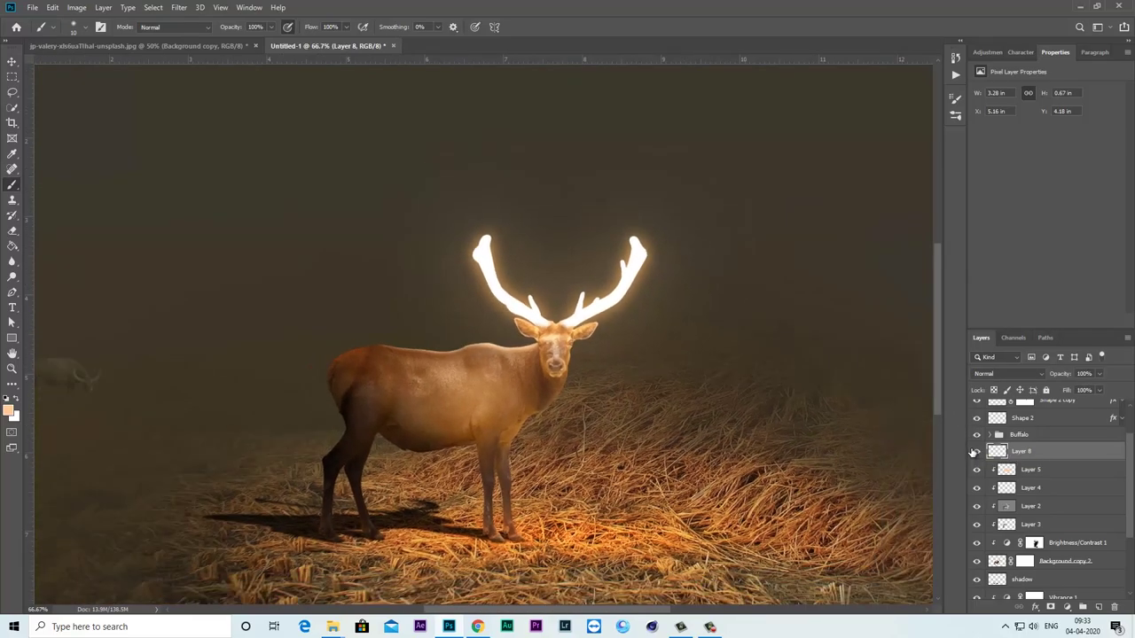
pyautogui.hotkey('ctrl', '-')
pyautogui.hotkey('ctrl', '+')
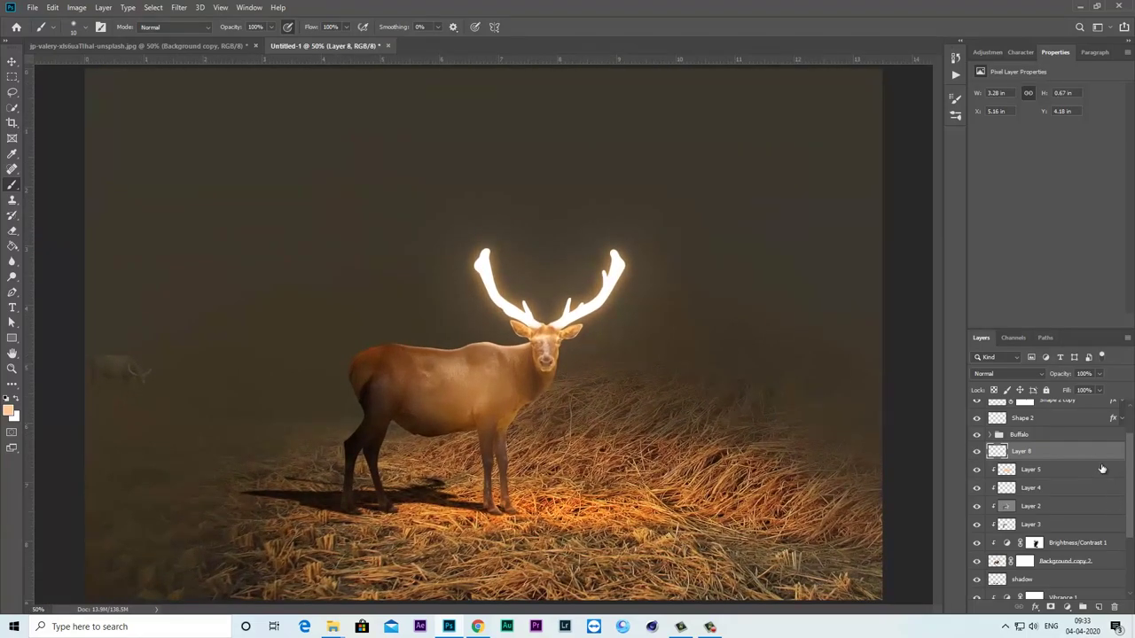
pyautogui.moveTo(1131, 460); pyautogui.dragTo(1130, 411)
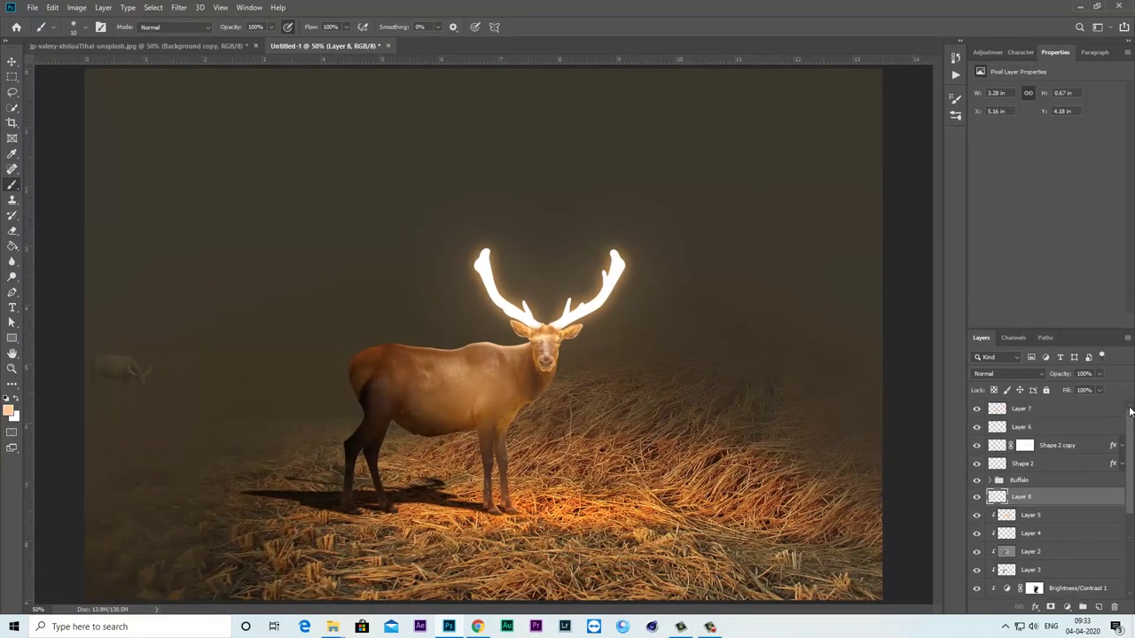
# - Add a Warming Filter (85) Photo Filter at 25% above Layer 7, topped by empty Layer 9
pyautogui.click(1082, 411)
pyautogui.click(1067, 608)
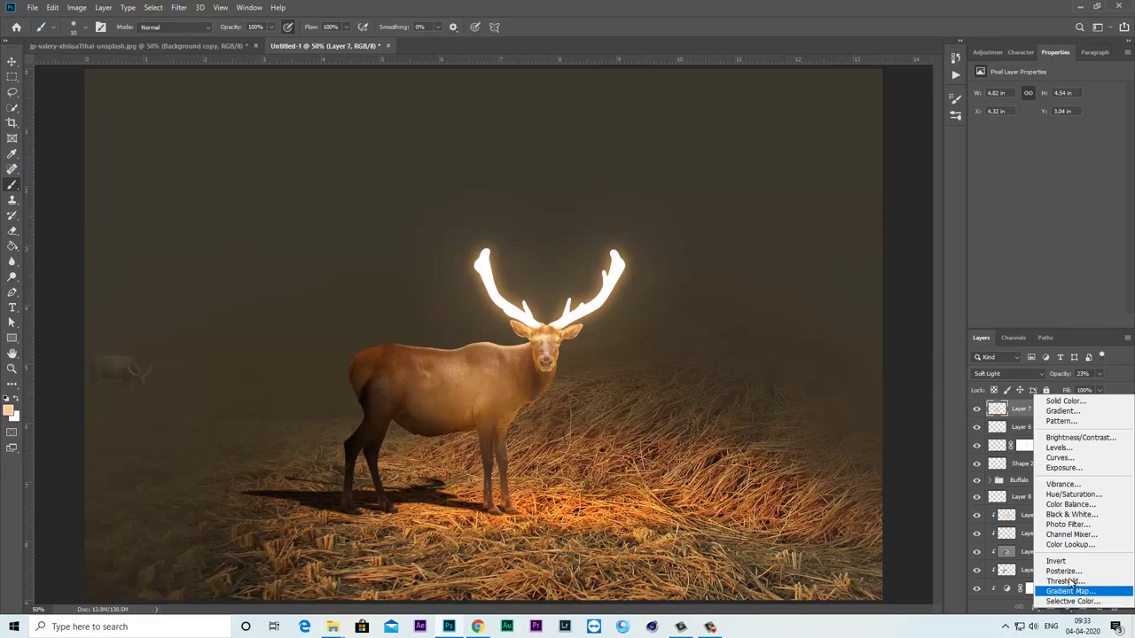
pyautogui.click(1075, 527)
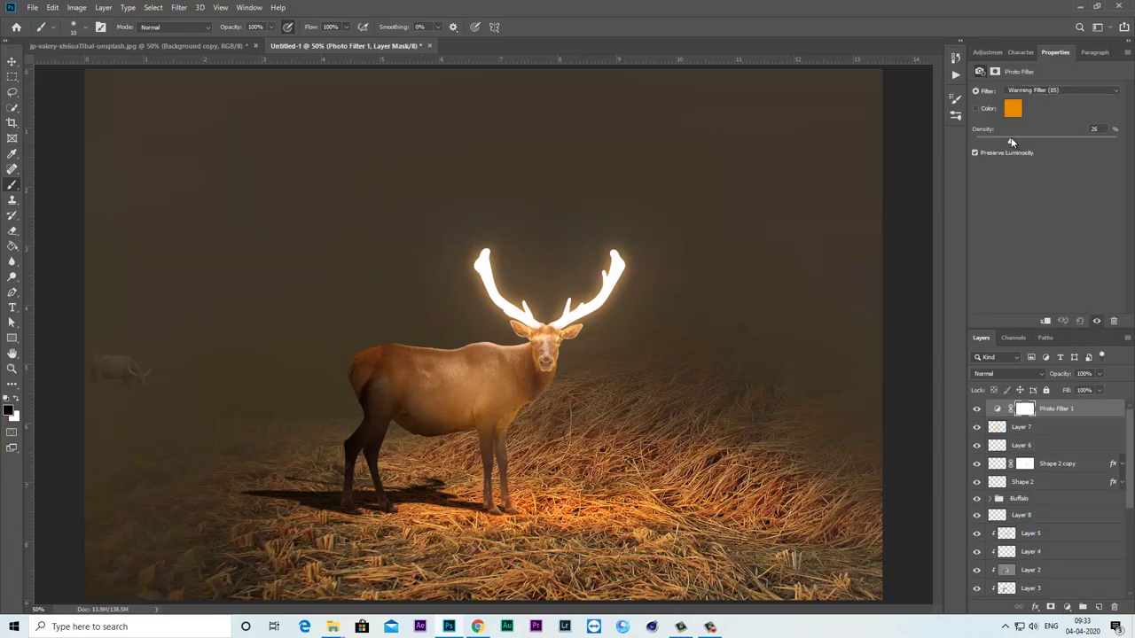
pyautogui.click(1099, 609)
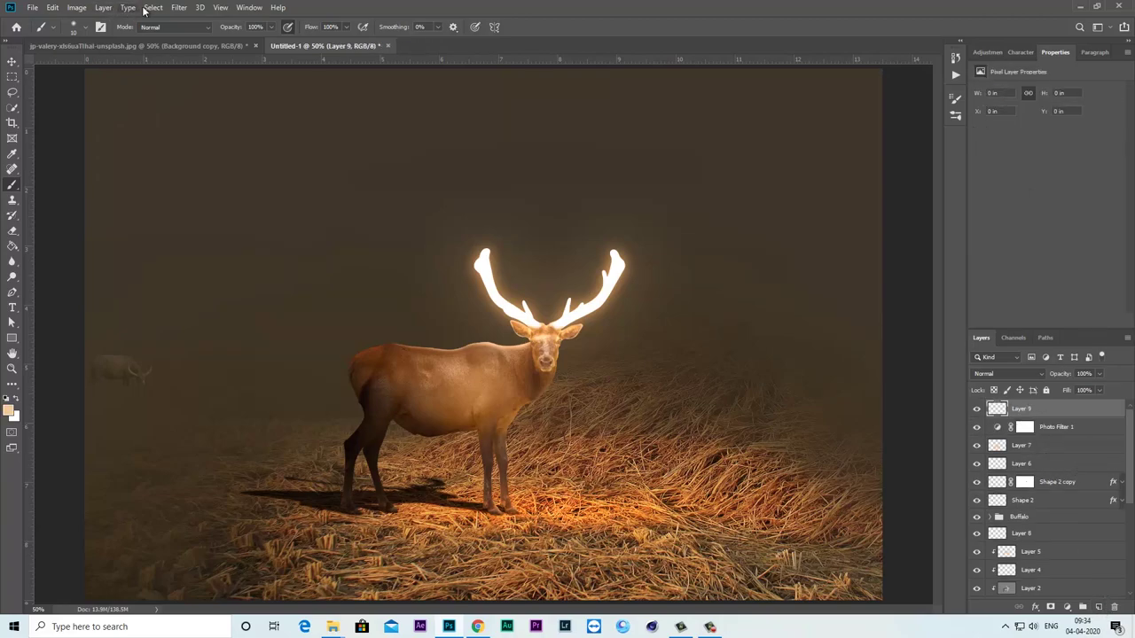
# - Stamp the merged composite into Layer 9 using Apply Image
pyautogui.click(106, 9)
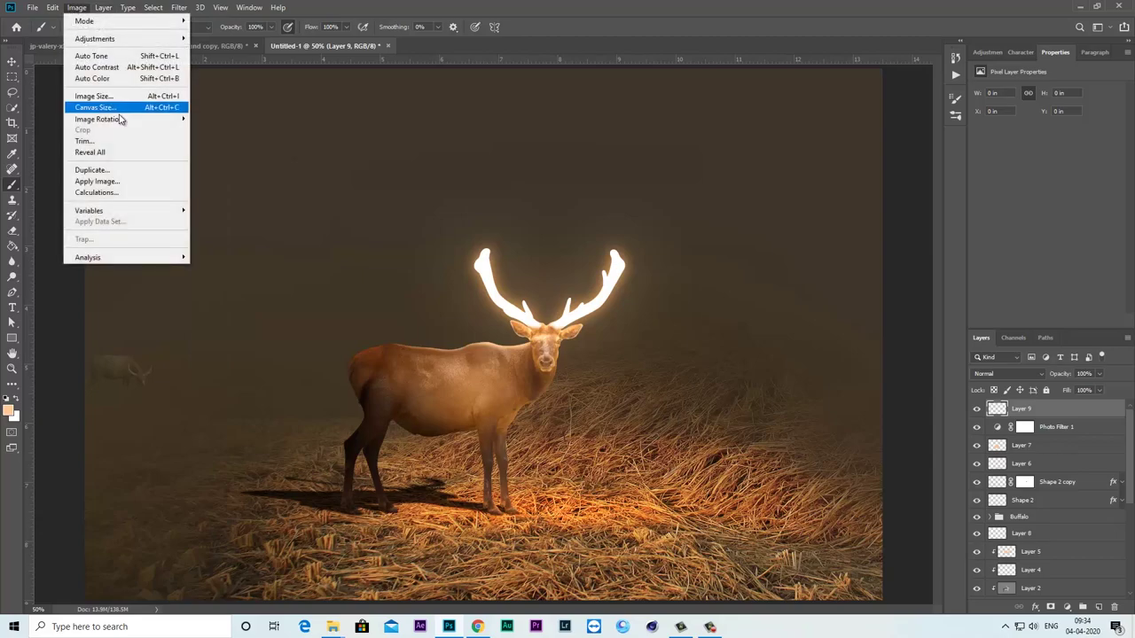
pyautogui.click(102, 181)
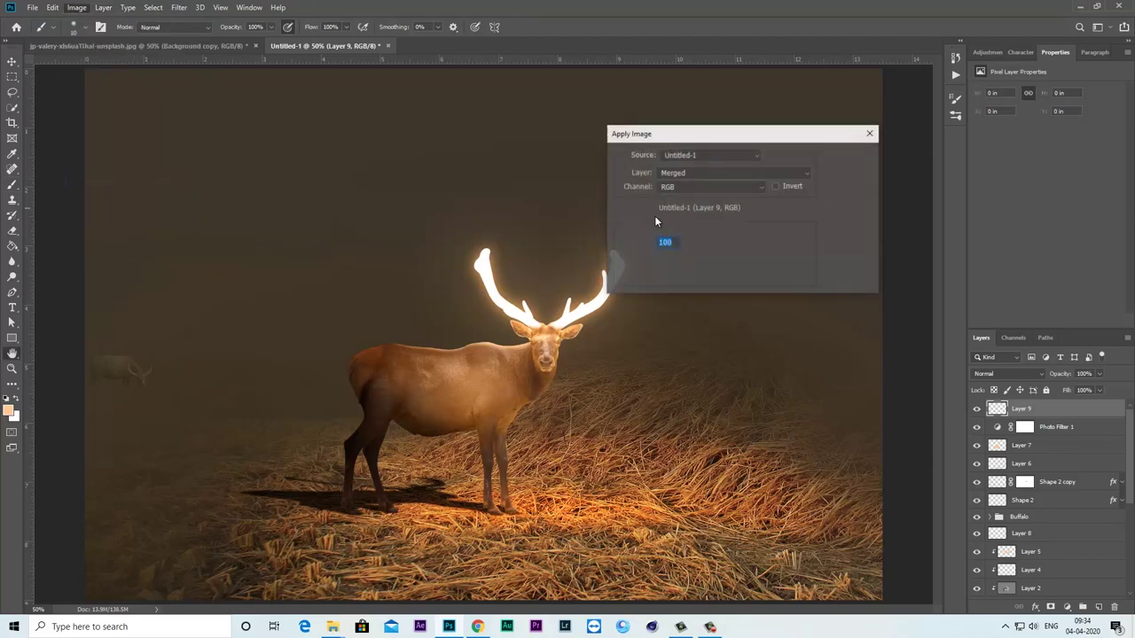
pyautogui.click(849, 161)
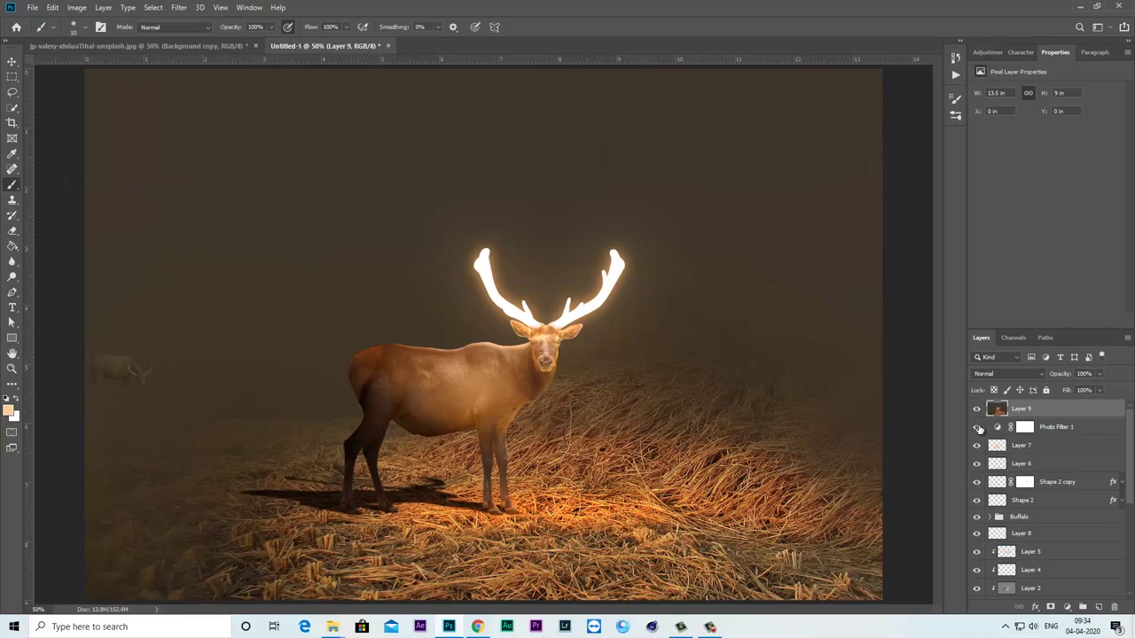
pyautogui.click(179, 7)
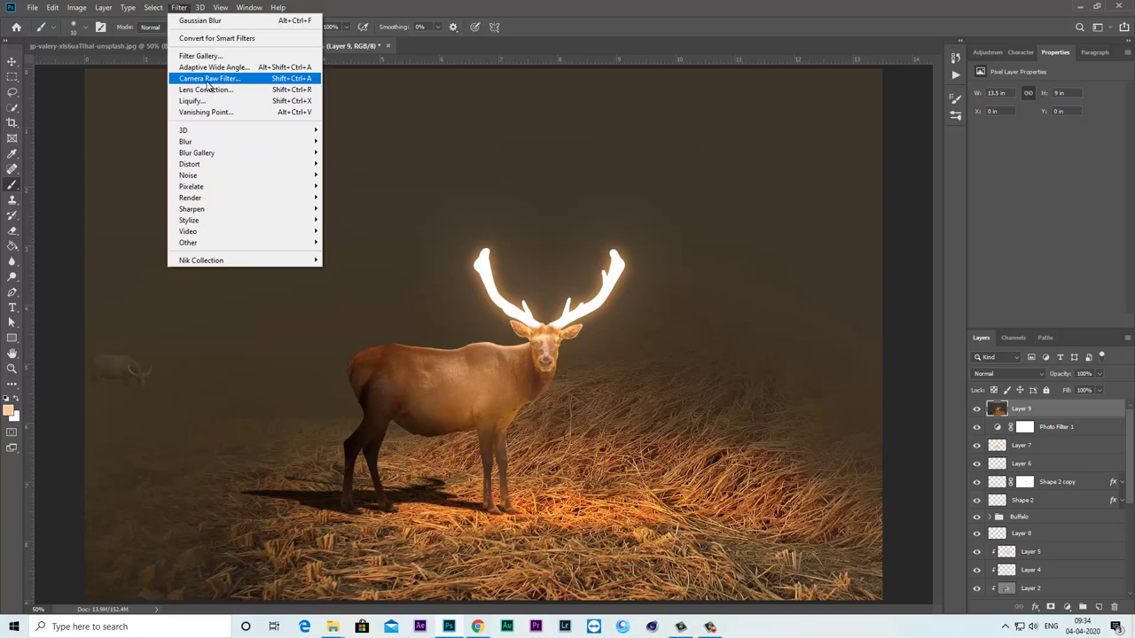
# - Camera Raw grade Layer 9: Temperature +5, Exposure +0.30, Contrast +10, Whites +12, Blacks -23, Clarity +8
pyautogui.click(207, 81)
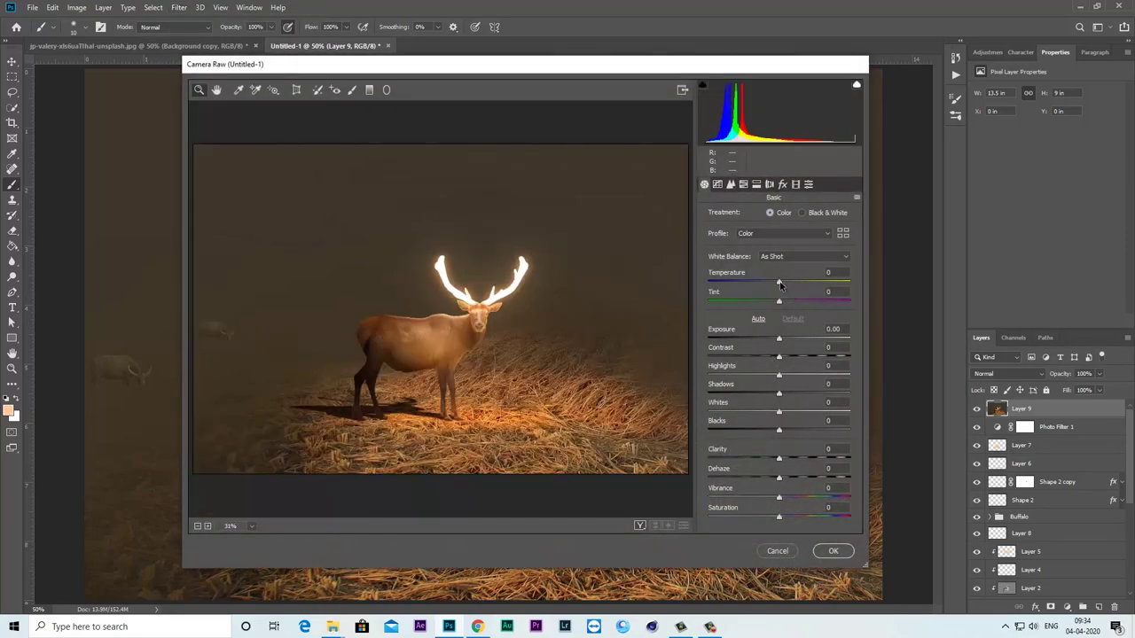
pyautogui.moveTo(780, 284); pyautogui.dragTo(782, 284)
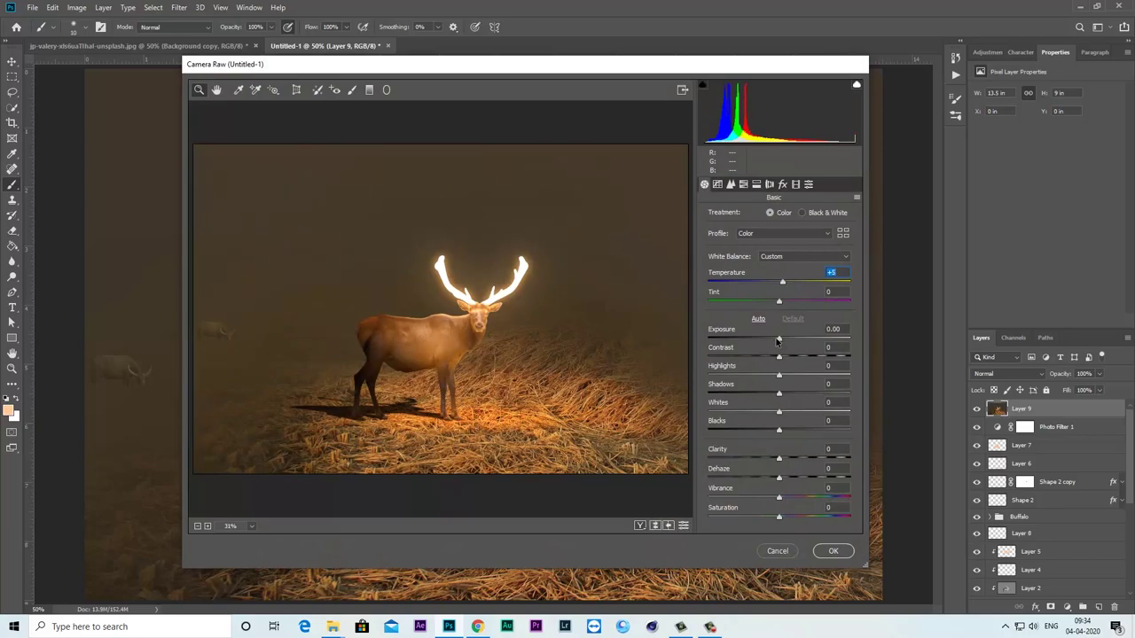
pyautogui.moveTo(778, 341)
pyautogui.mouseDown()
pyautogui.moveTo(795, 361)
pyautogui.moveTo(793, 416)
pyautogui.moveTo(755, 433)
pyautogui.mouseUp()
pyautogui.click(786, 397)
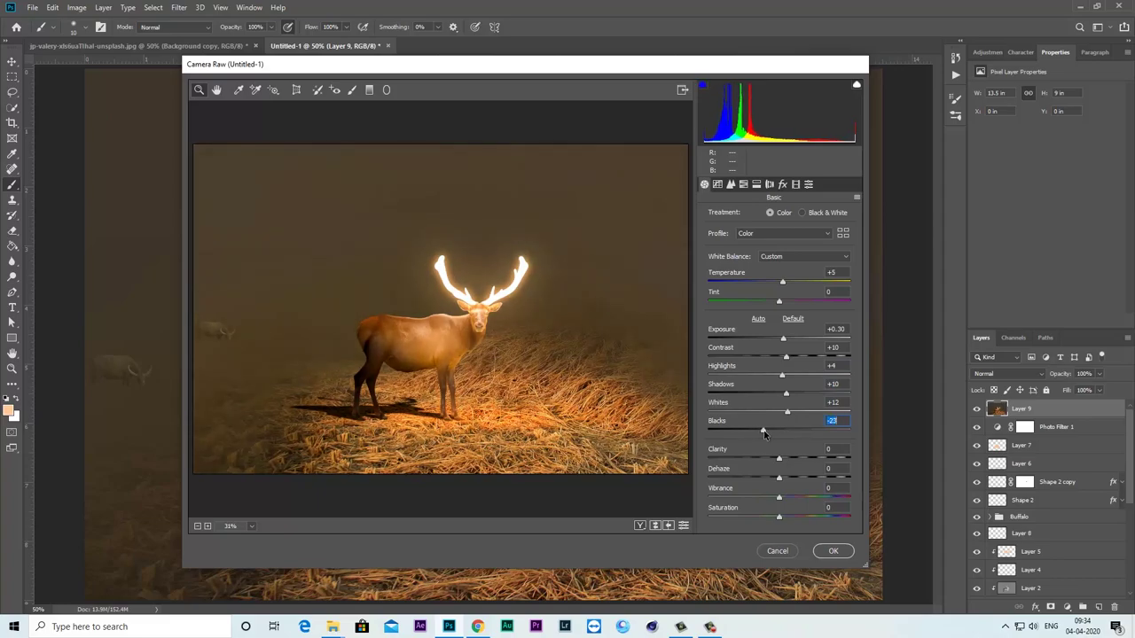
pyautogui.moveTo(793, 499); pyautogui.dragTo(801, 498)
pyautogui.click(832, 551)
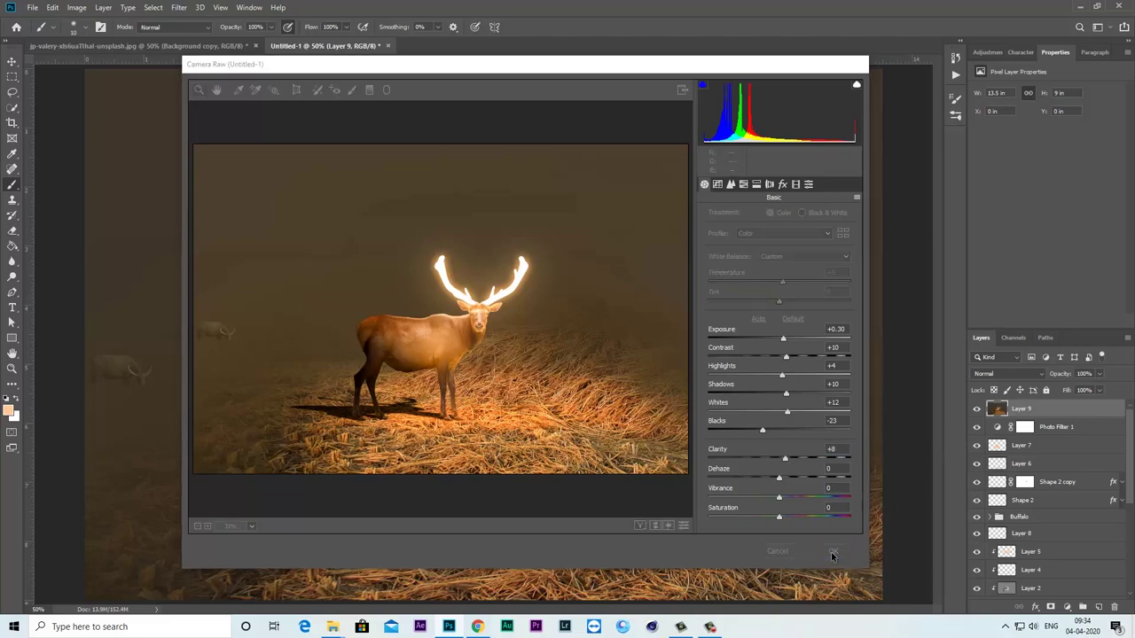
pyautogui.click(975, 410)
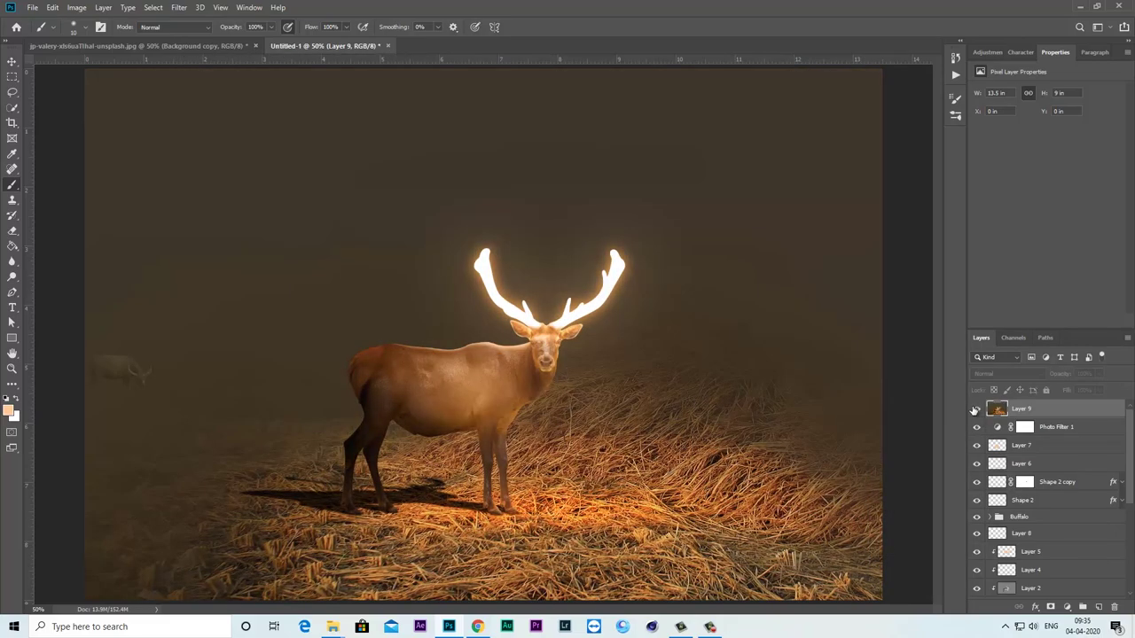
pyautogui.click(975, 410)
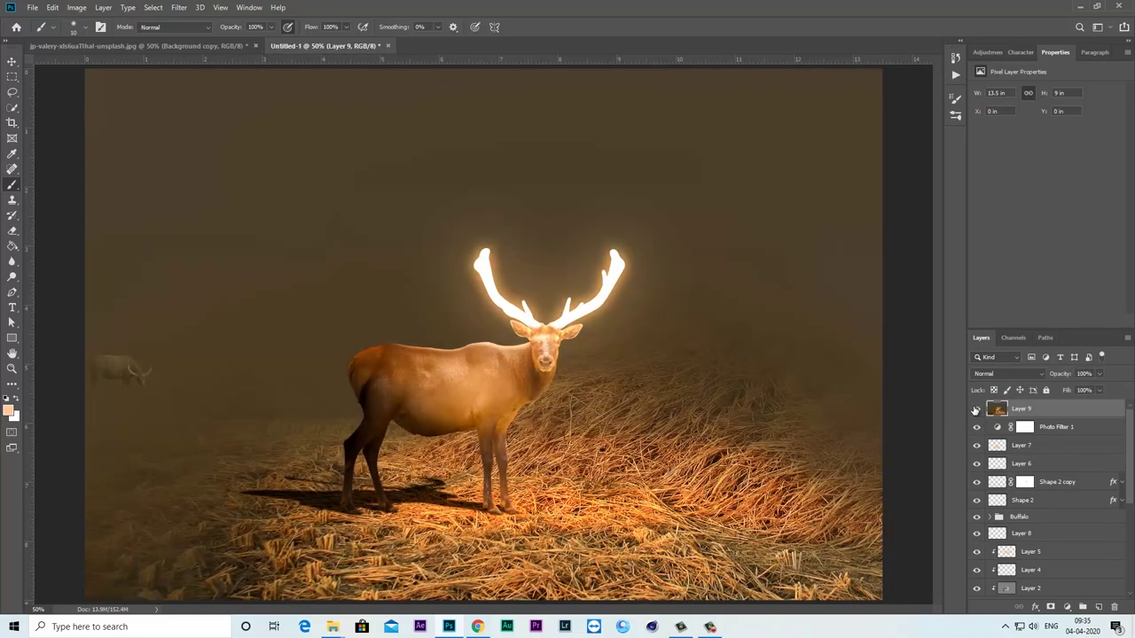
# - Add Layer 10 on top and stamp the merged graded image into it via Apply Image
pyautogui.click(1098, 607)
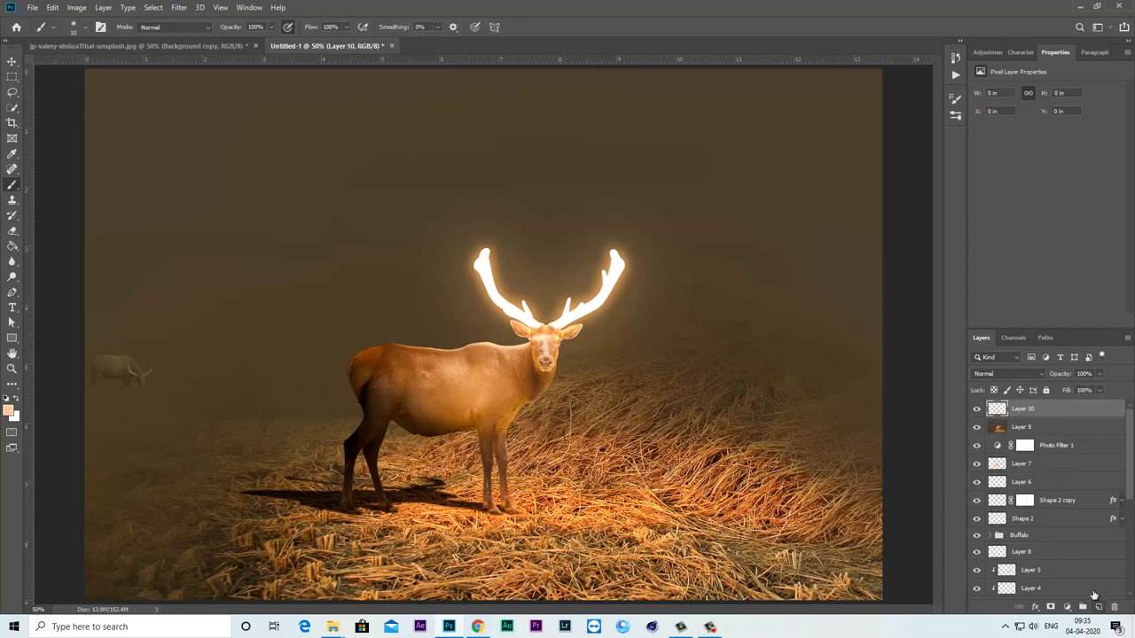
pyautogui.click(77, 7)
pyautogui.click(114, 183)
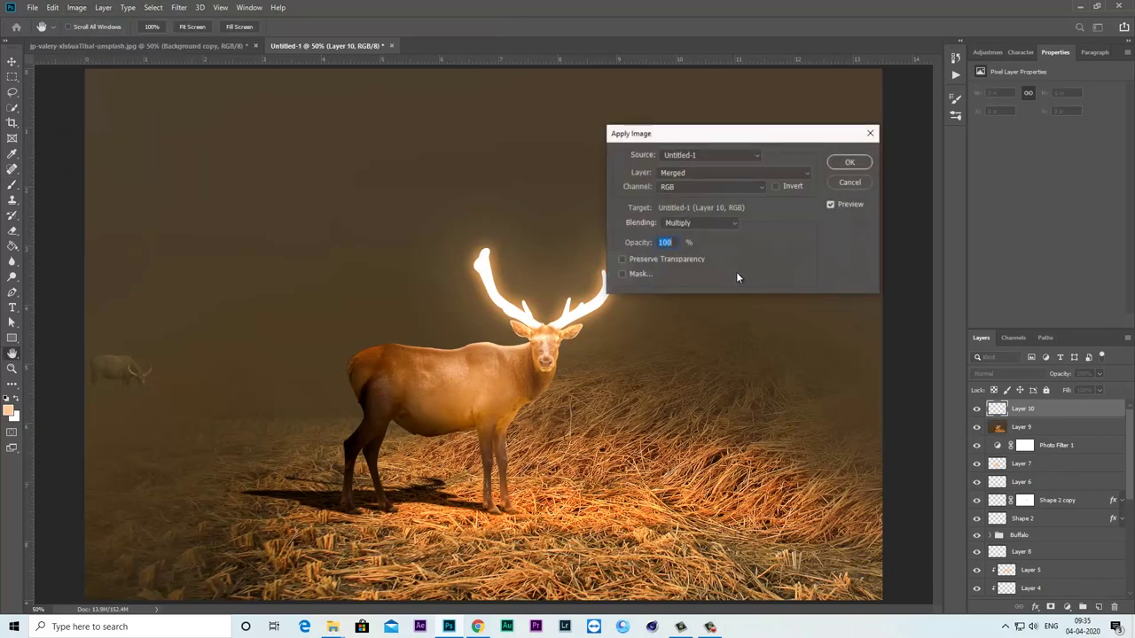
pyautogui.click(850, 162)
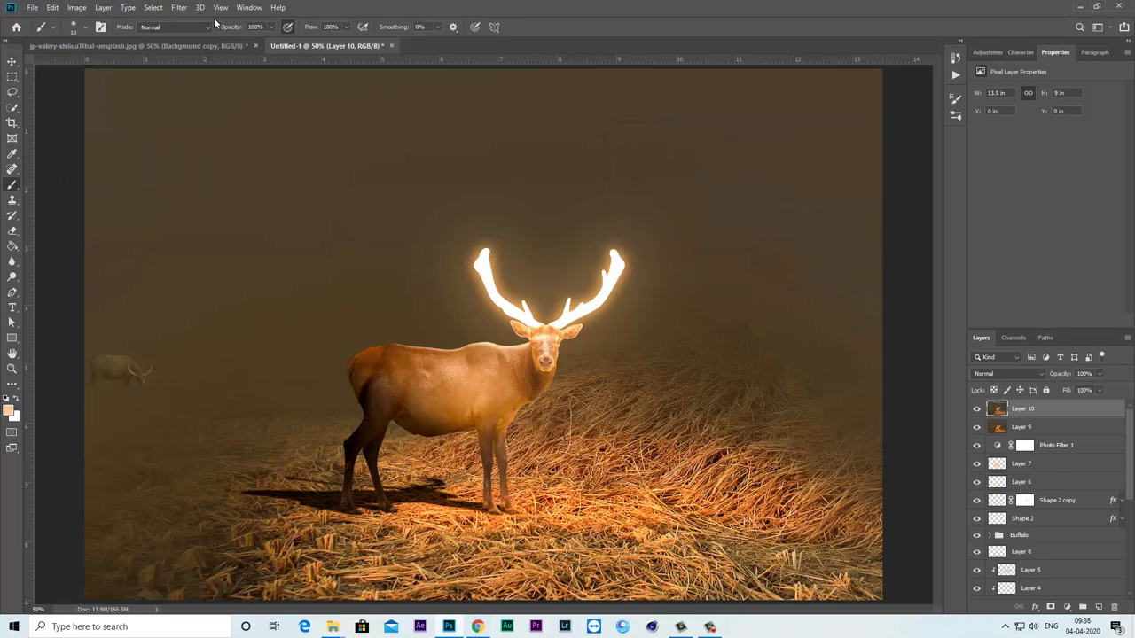
pyautogui.click(180, 7)
pyautogui.moveTo(213, 260)
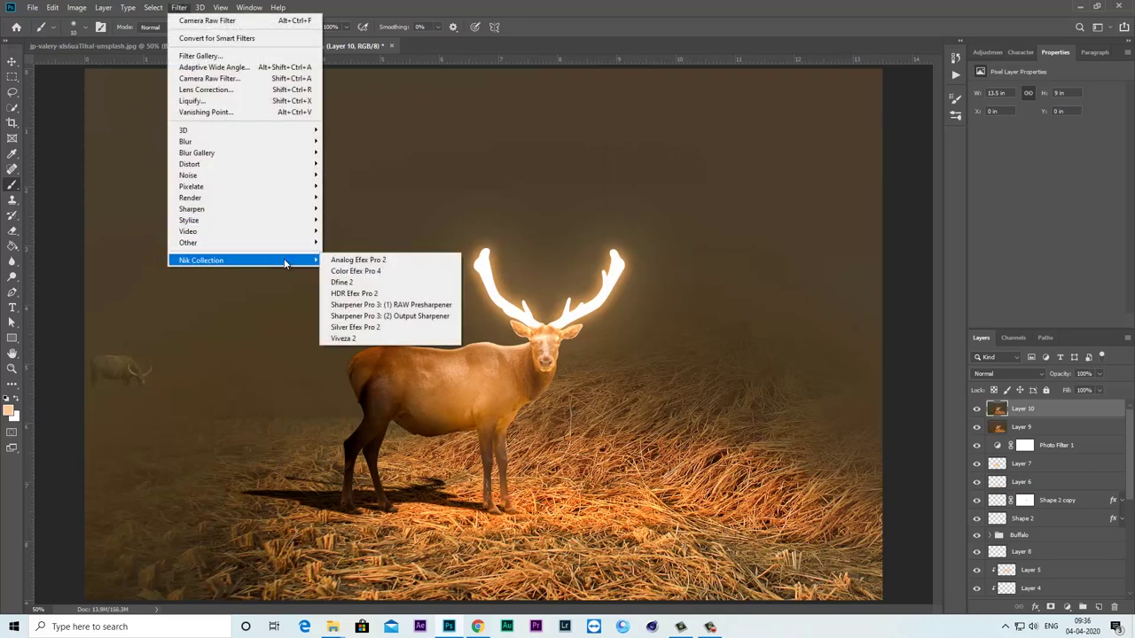
# - Apply Color Efex Pro 4 Cross Processing with method L03 at 33% strength
pyautogui.click(356, 270)
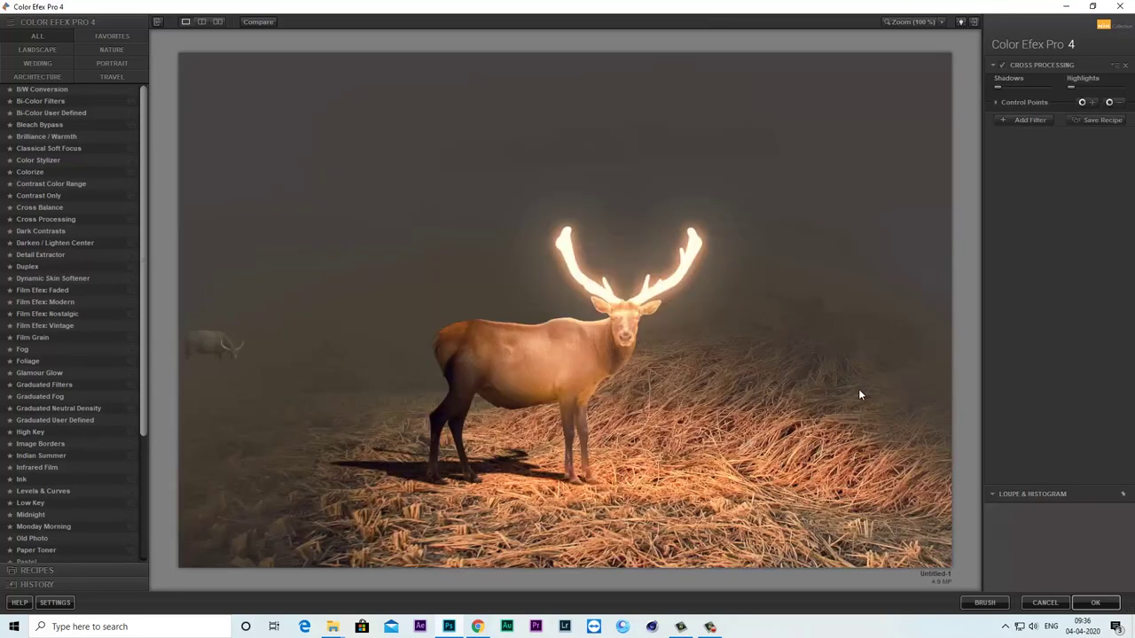
pyautogui.click(1100, 92)
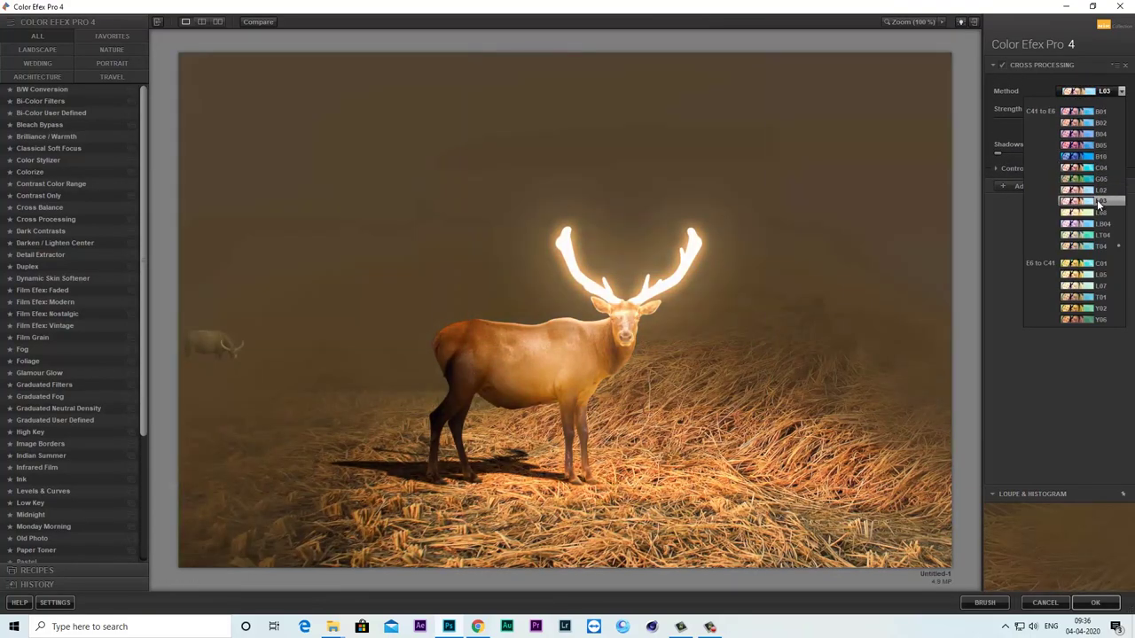
pyautogui.click(1098, 203)
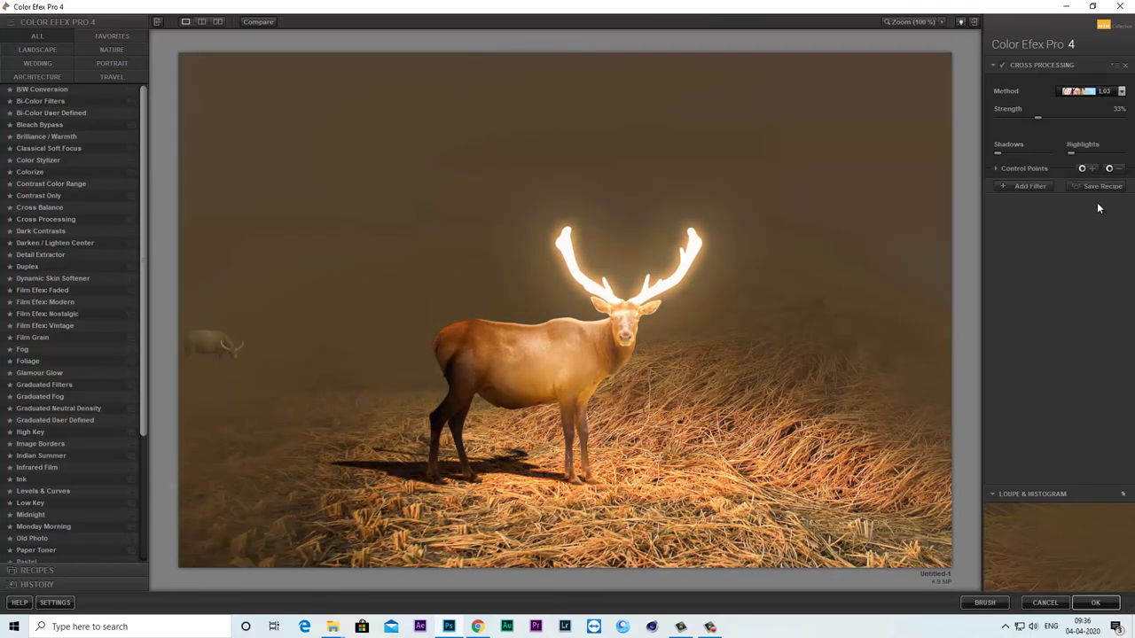
pyautogui.click(1098, 603)
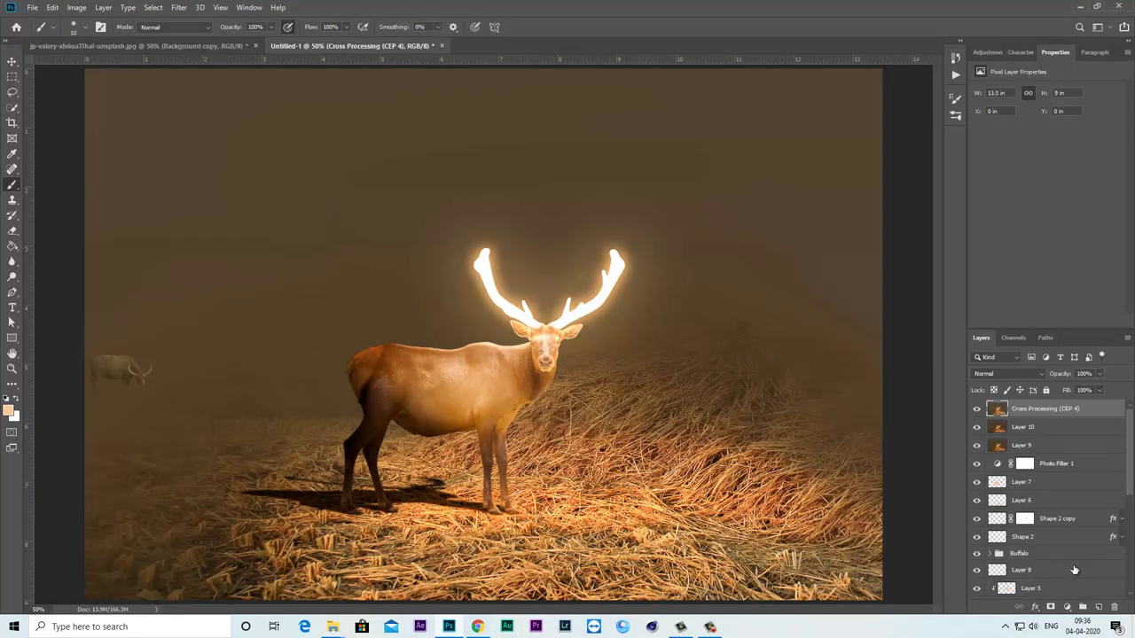